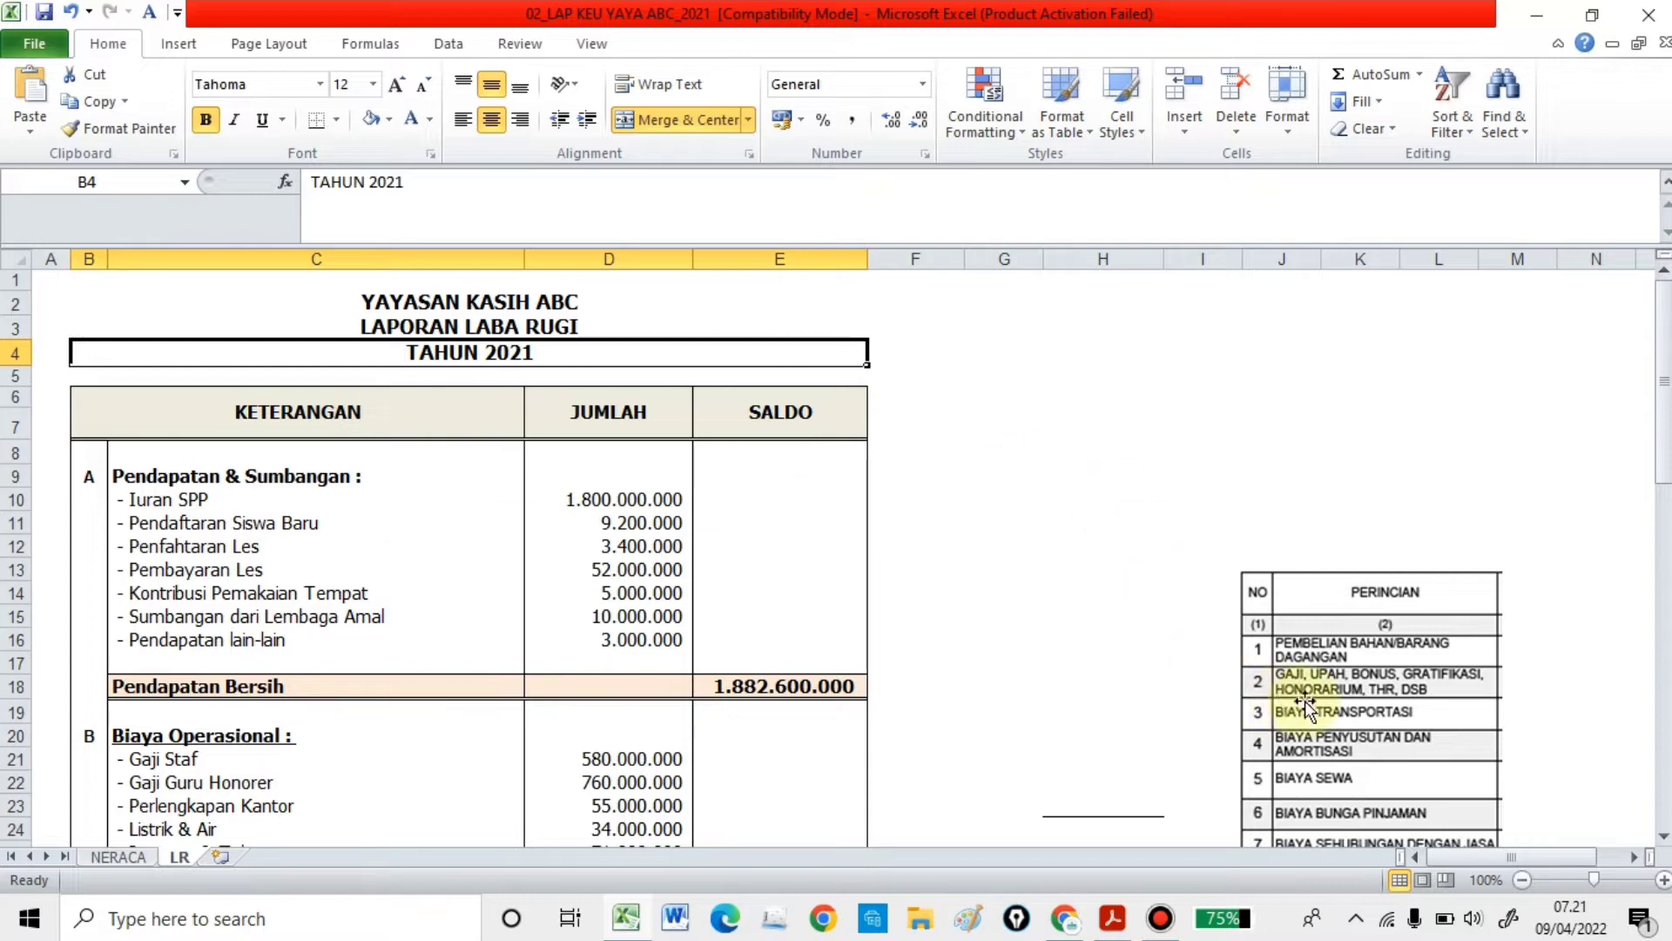
{"action": "left_click_drag", "start_coordinate": [1315, 704], "coordinate": [1655, 698]}
{"action": "left_click", "coordinate": [727, 694]}
{"action": "left_click", "coordinate": [404, 683]}
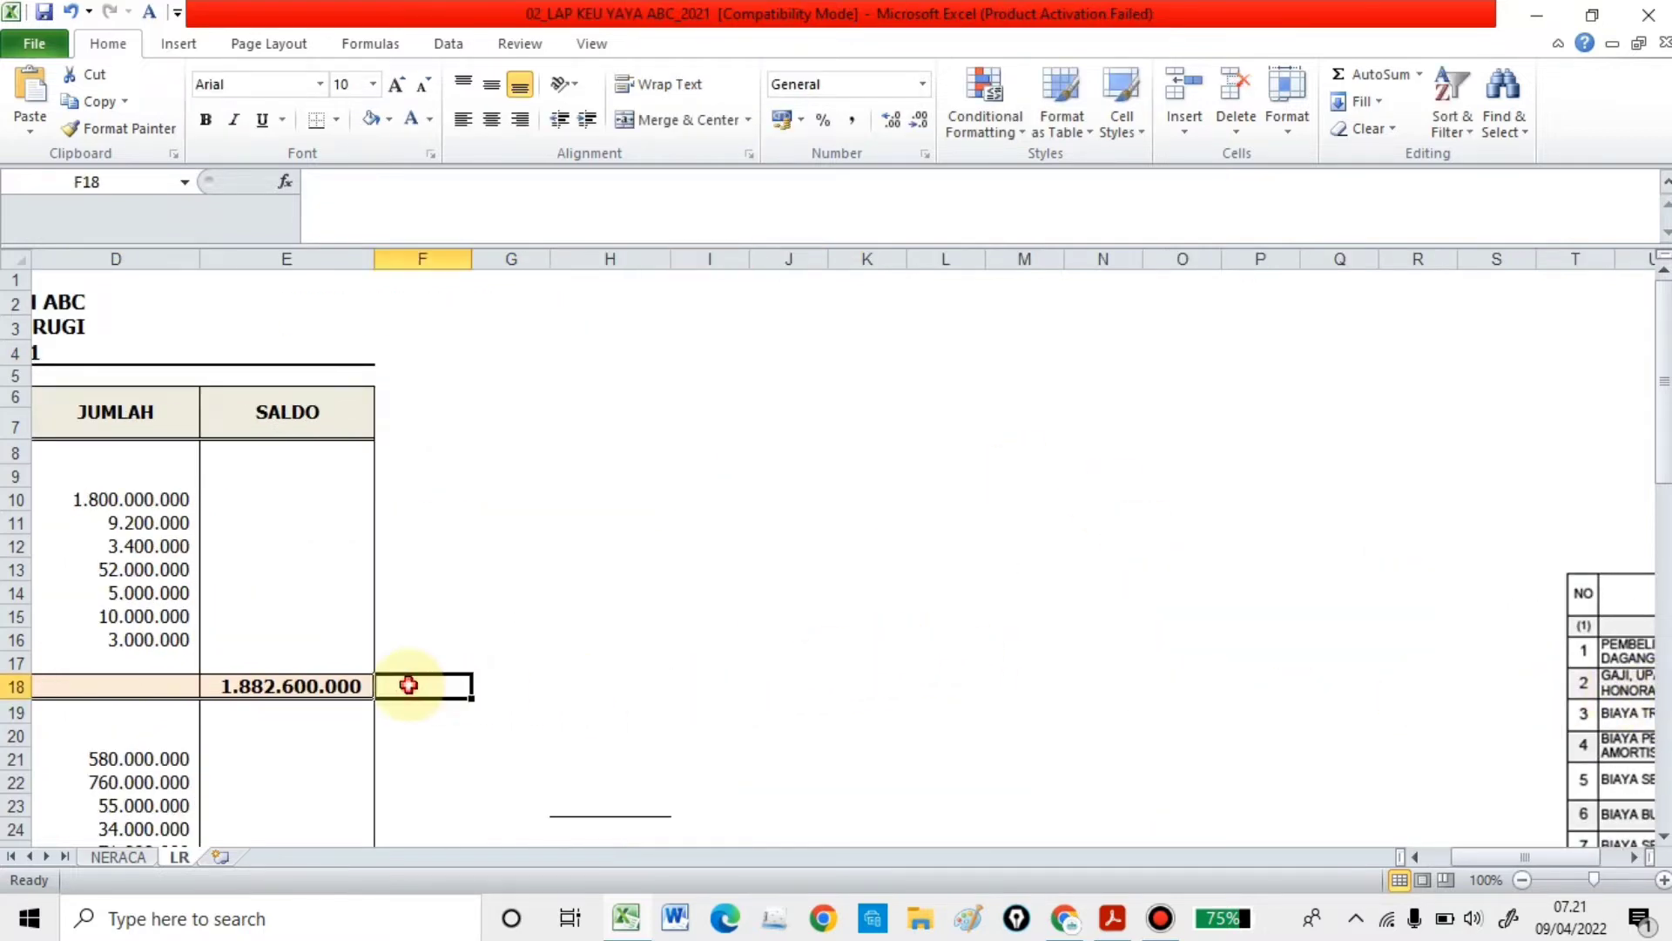
{"action": "key", "text": "Left"}
{"action": "key", "text": "Home"}
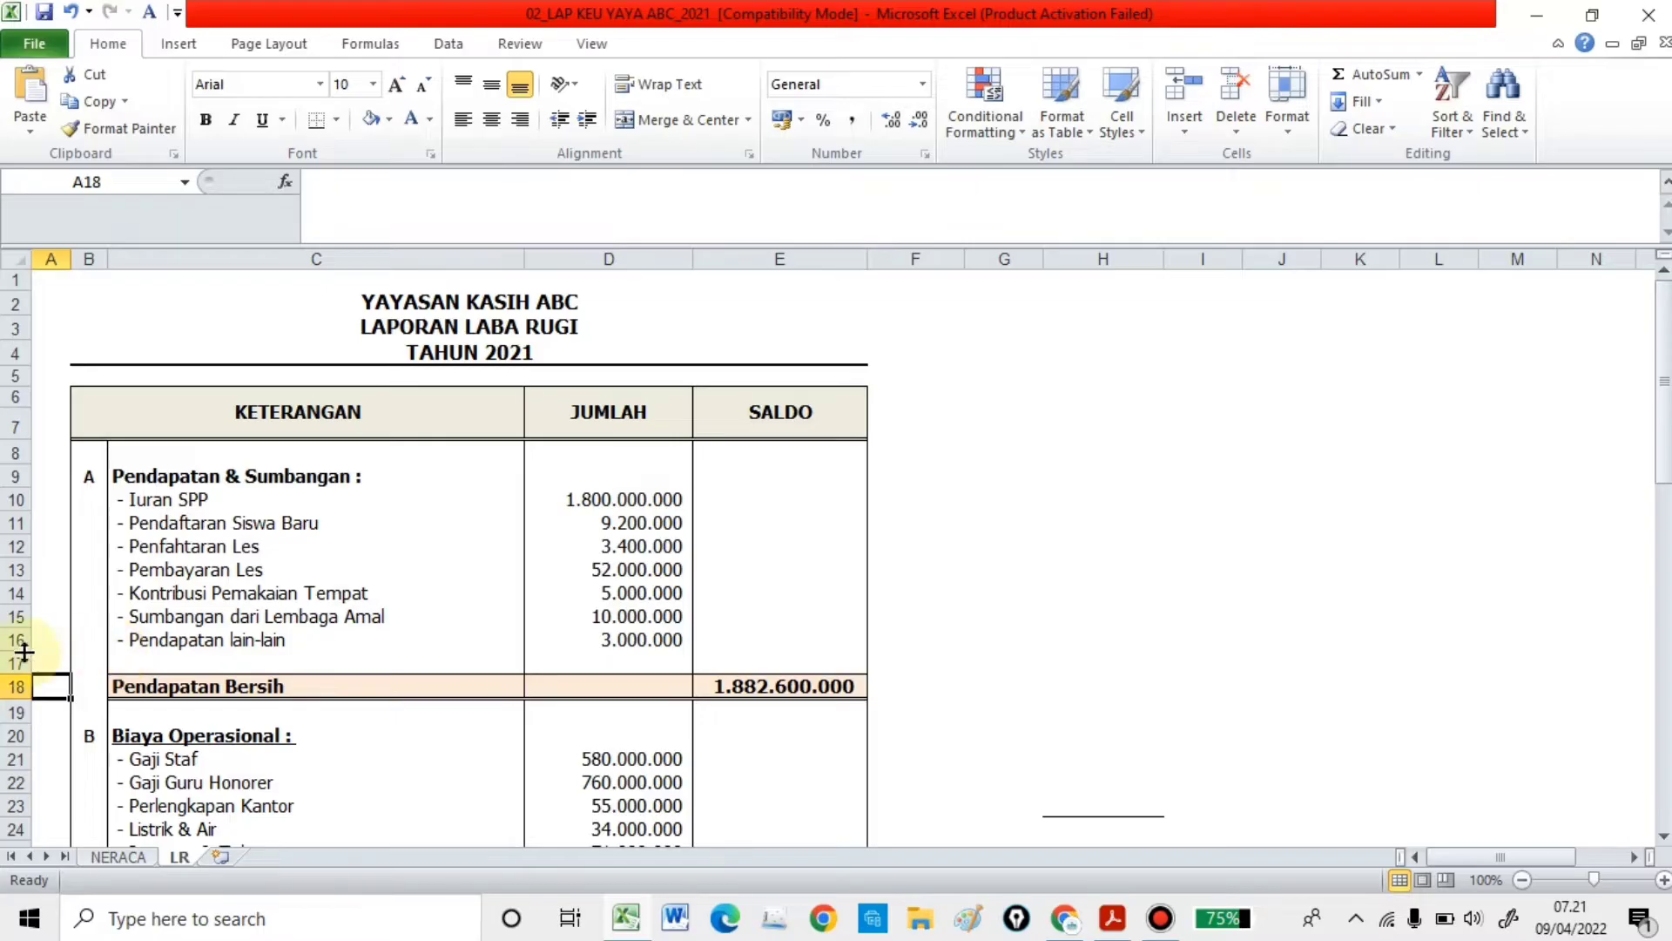
Check the JUMLAH amounts of the income items from Iuran SPP to Kontribusi Pemakaian Tempat.
{"action": "left_click", "coordinate": [549, 507]}
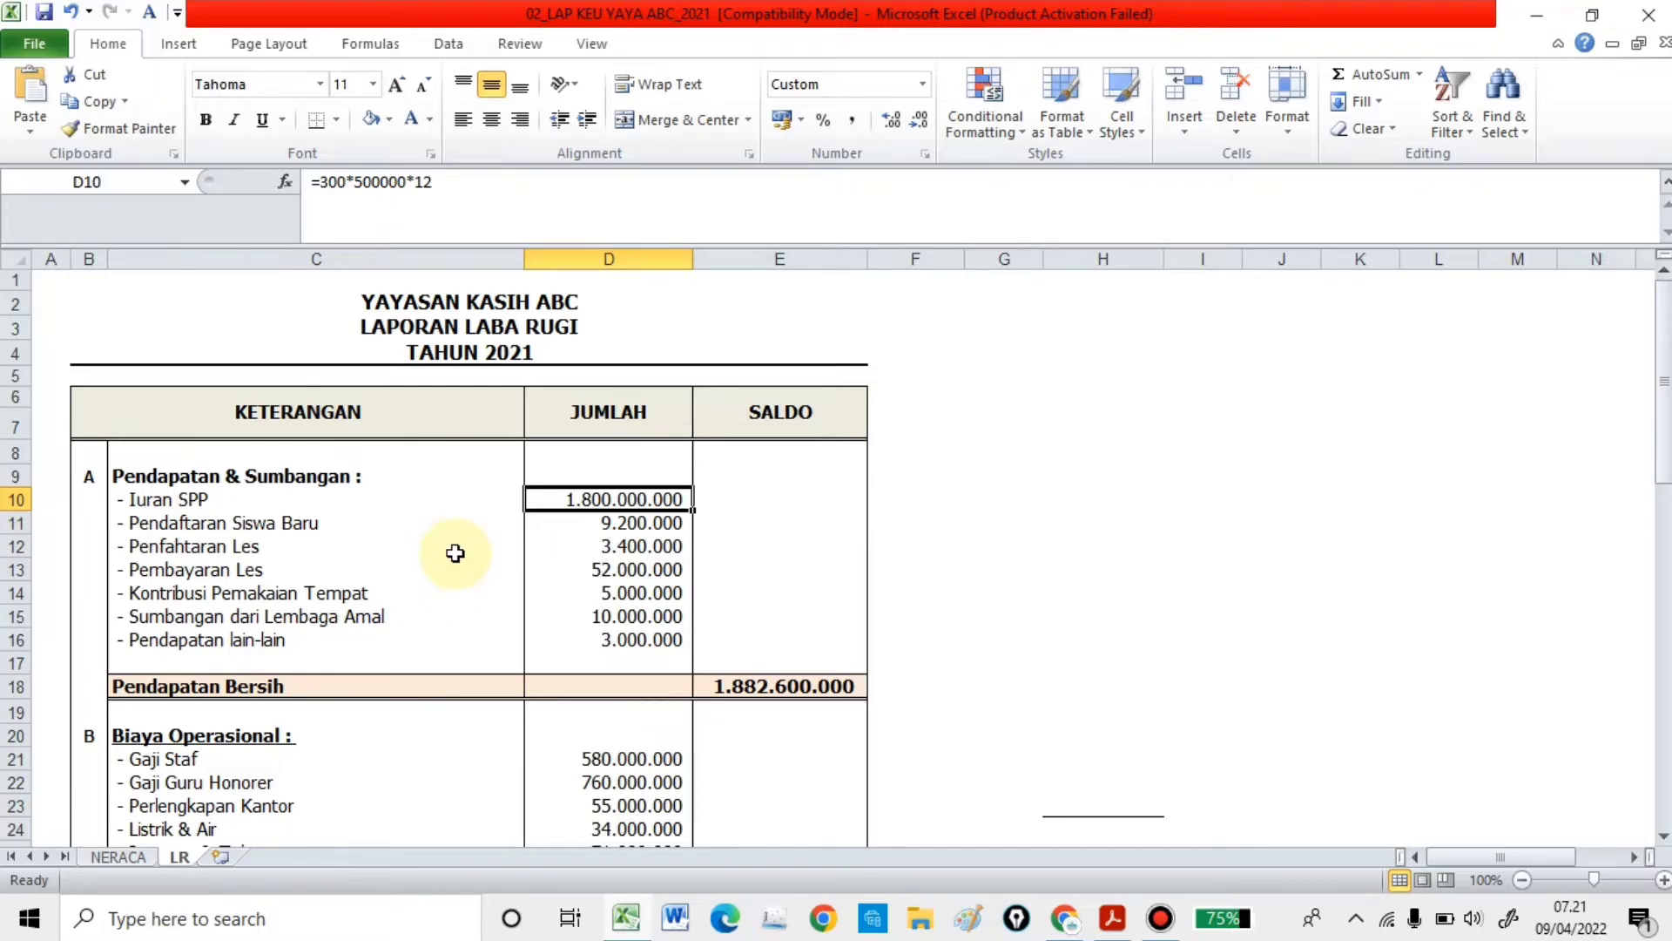
{"action": "left_click", "coordinate": [563, 523]}
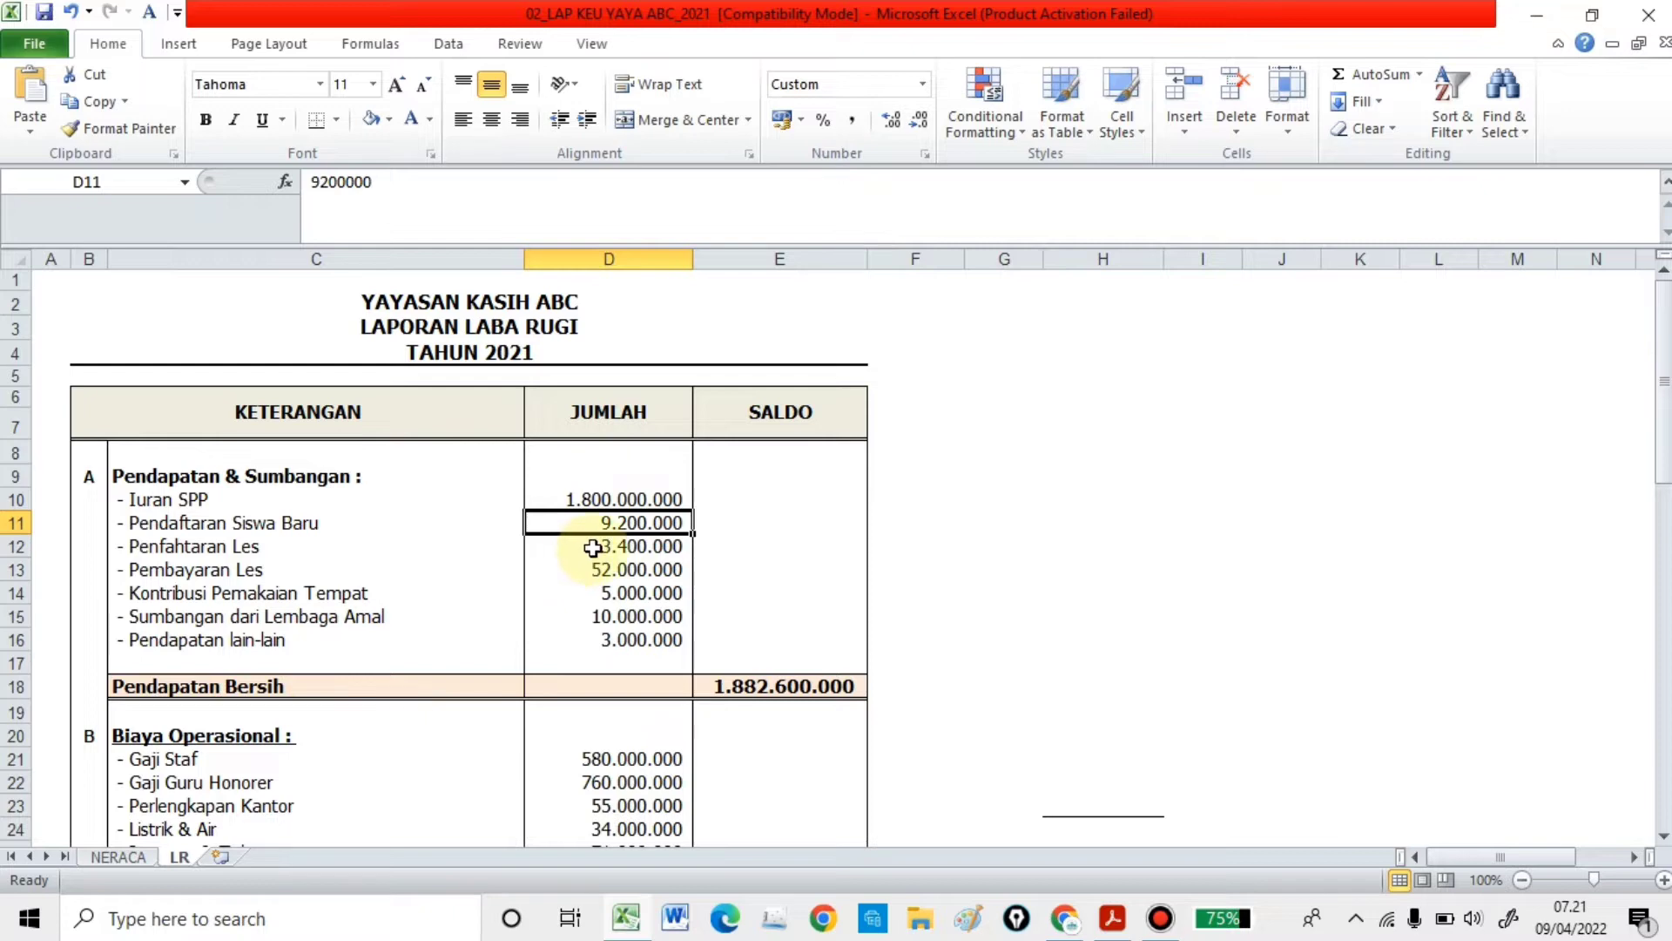
{"action": "left_click", "coordinate": [585, 548]}
{"action": "left_click", "coordinate": [608, 577]}
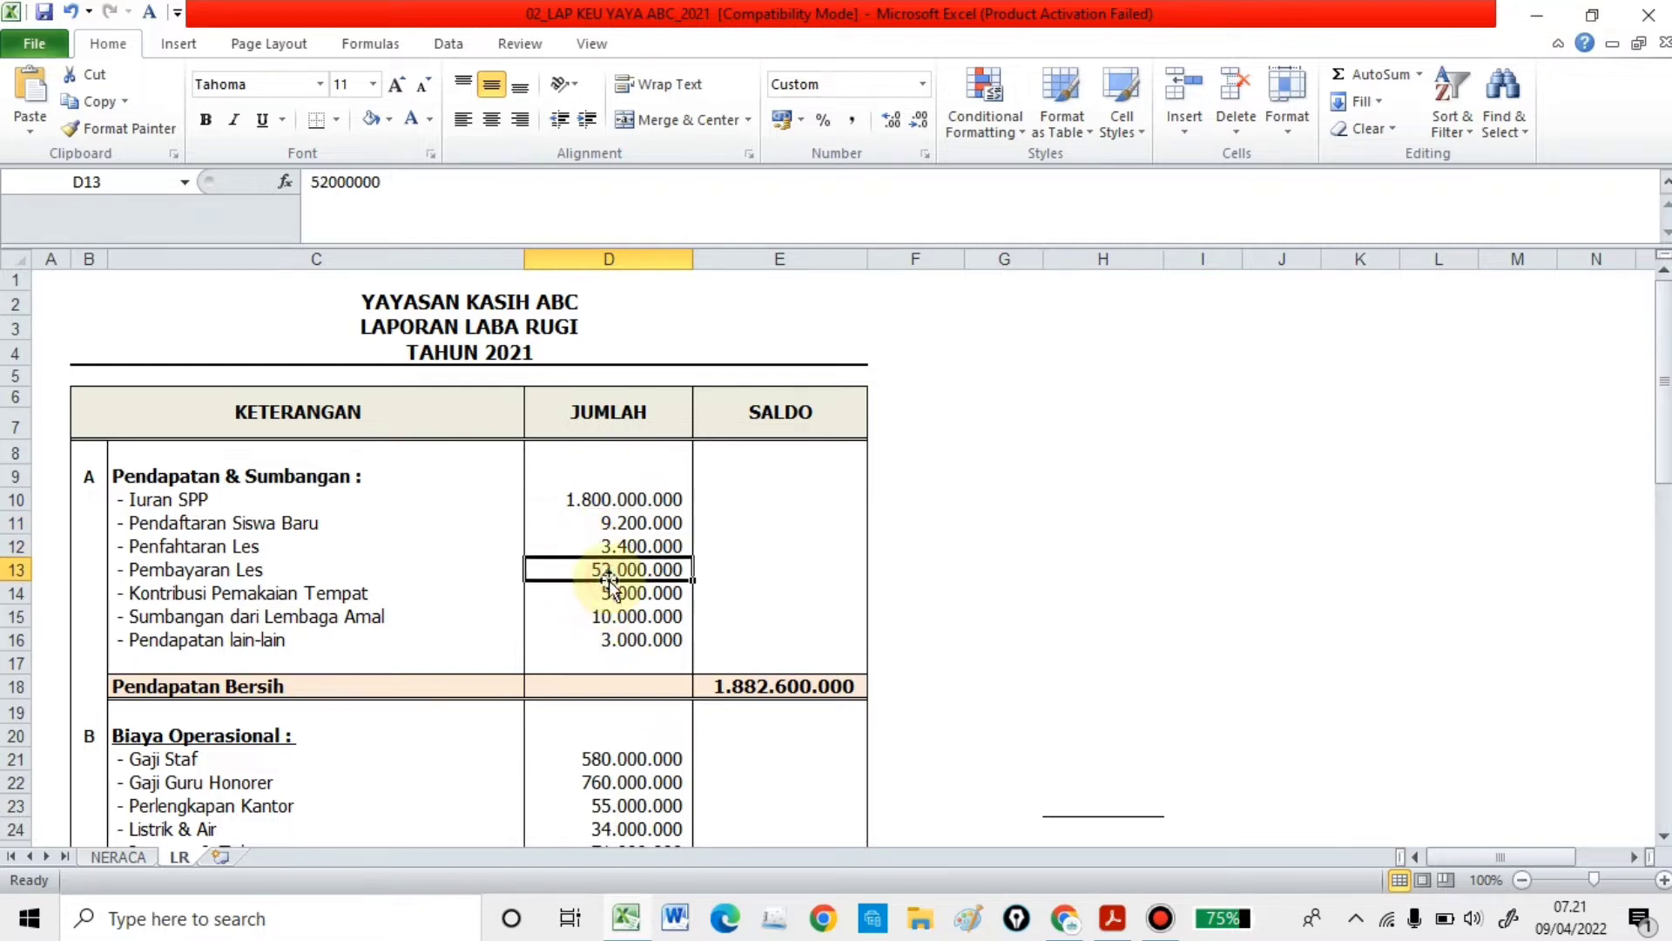
{"action": "left_click", "coordinate": [608, 595]}
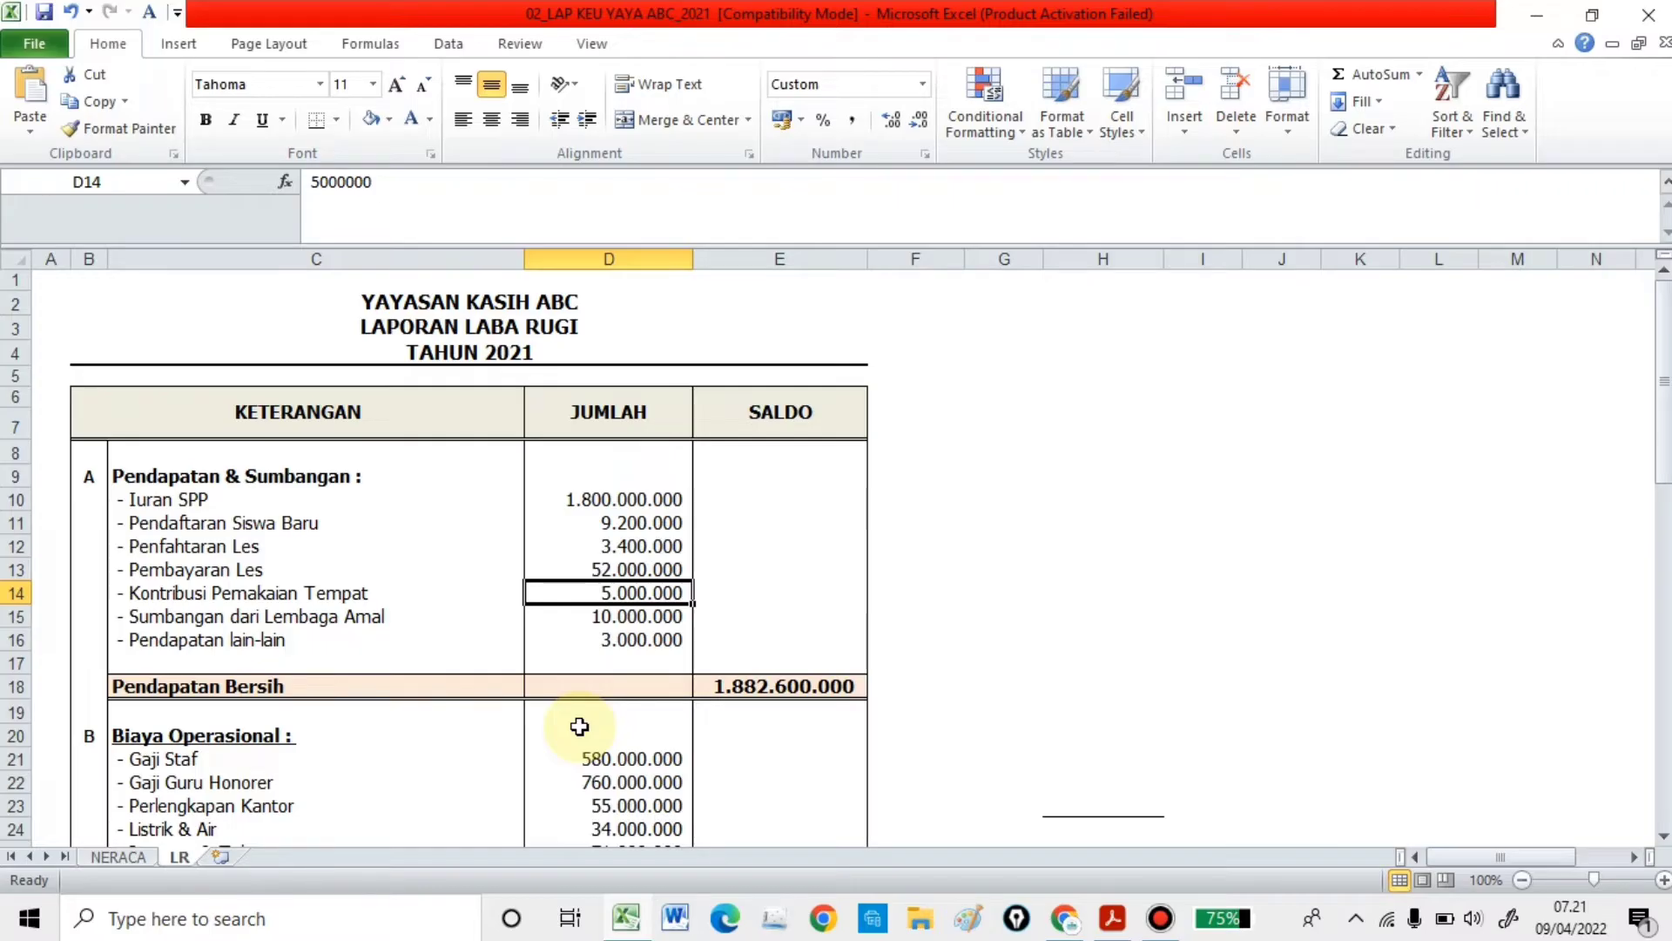
{"action": "left_click", "coordinate": [643, 568]}
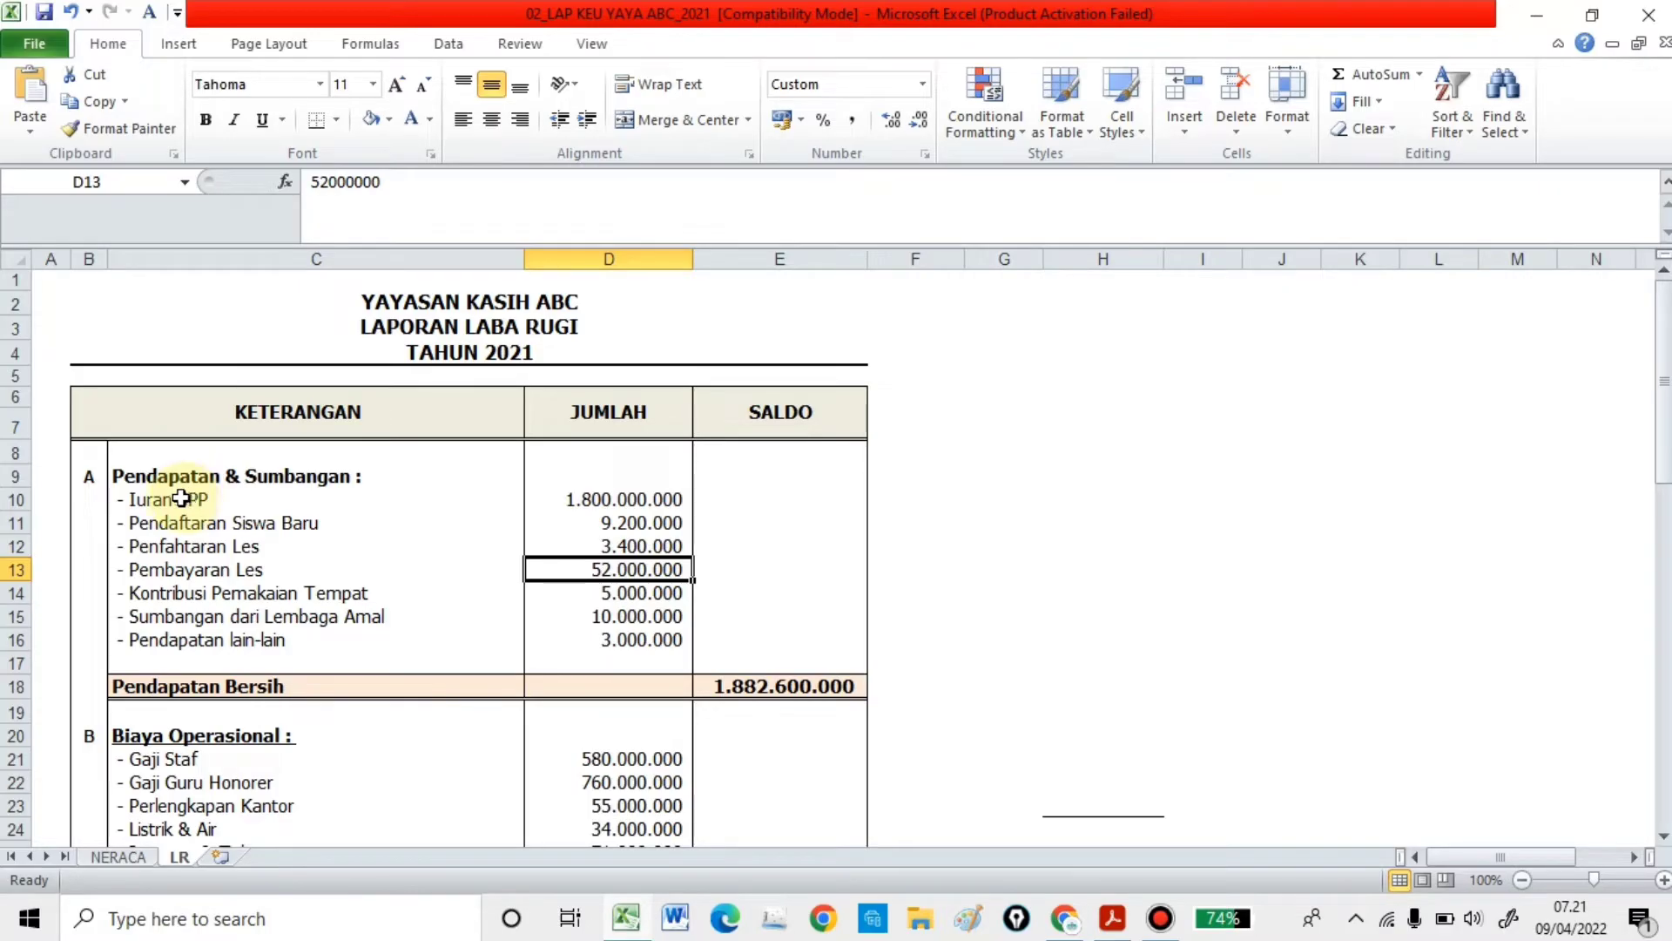
Examine the KETERANGAN, JUMLAH and SALDO column headings of the income statement.
{"action": "left_click", "coordinate": [387, 415]}
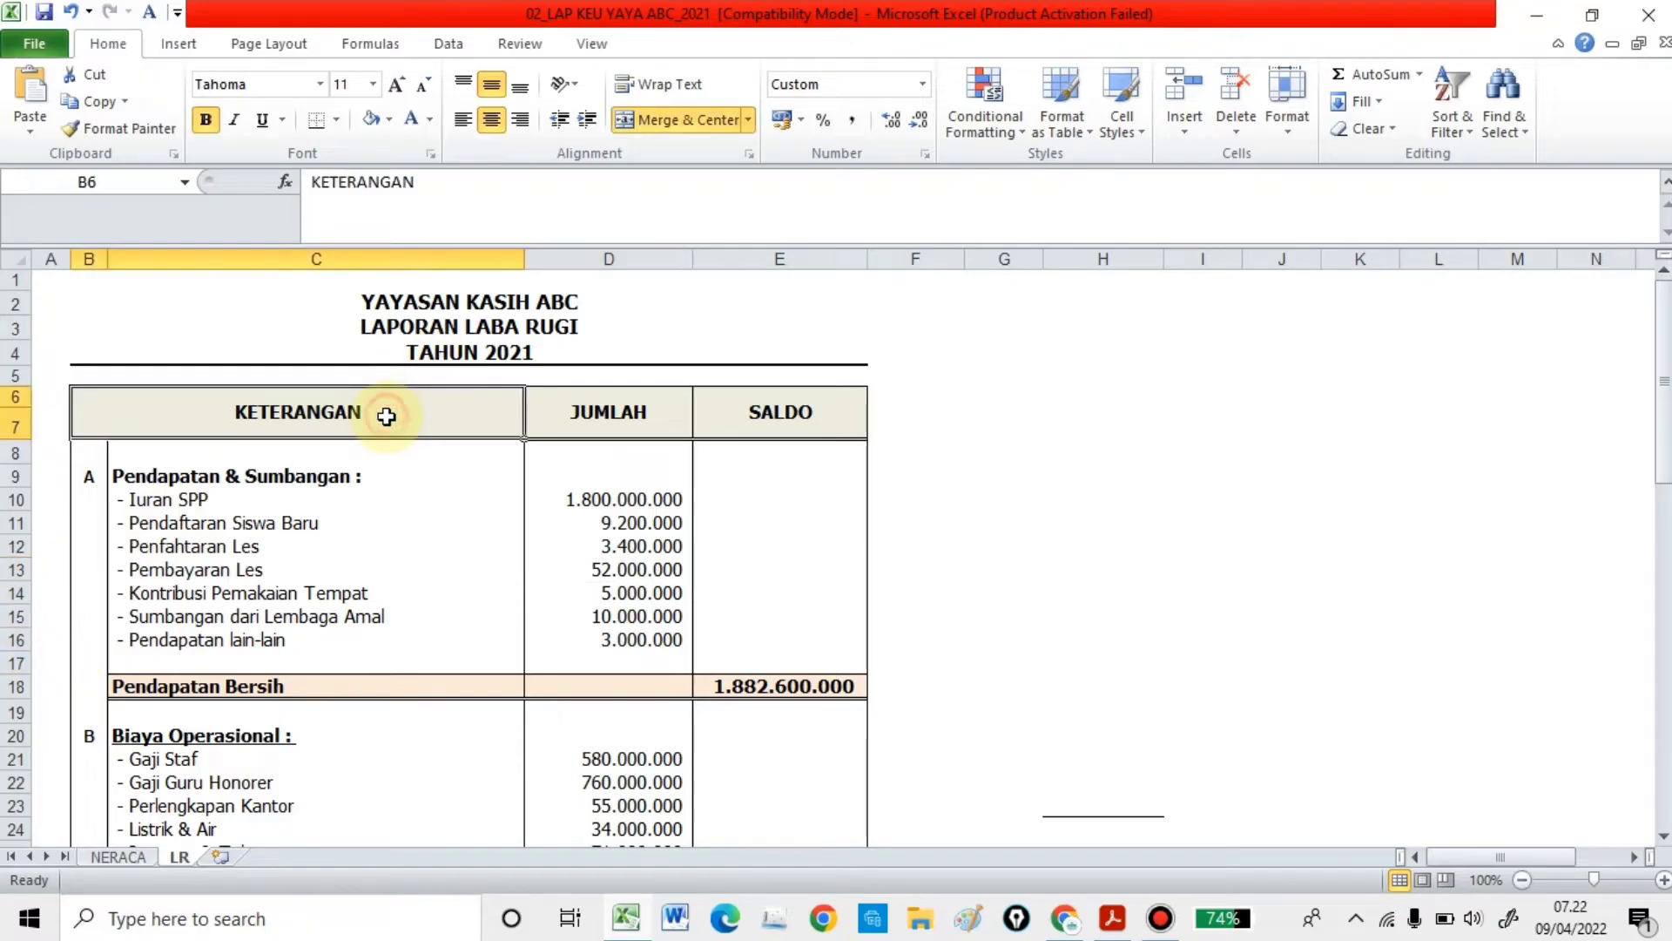
{"action": "left_click", "coordinate": [564, 409]}
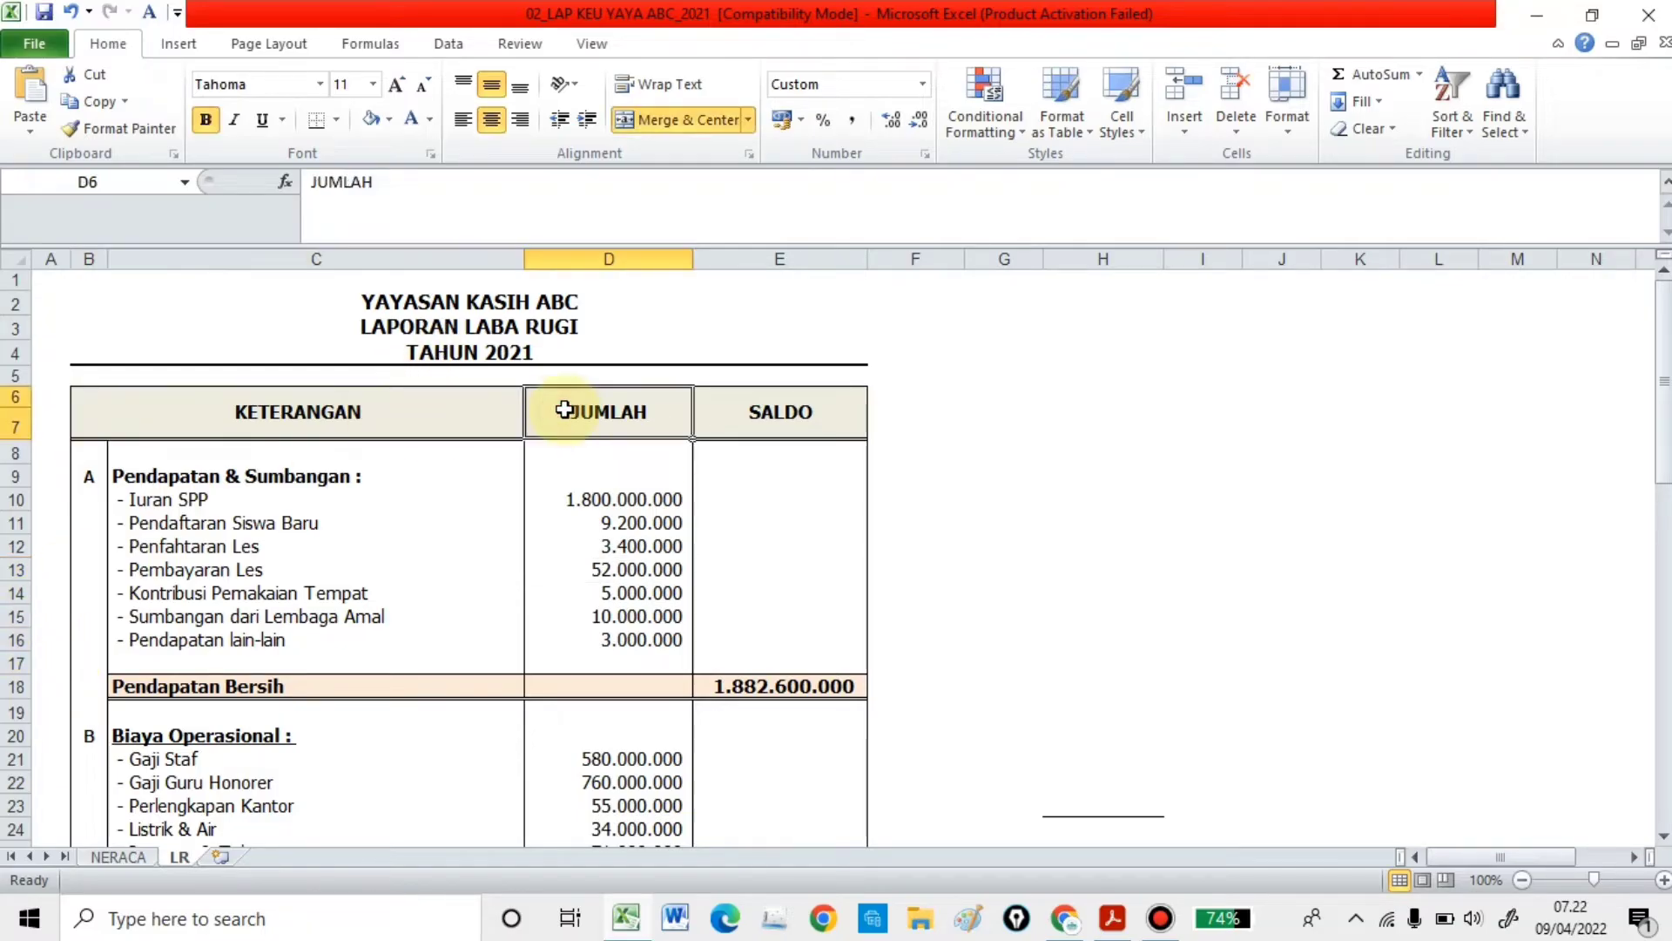
{"action": "left_click_drag", "start_coordinate": [368, 429], "coordinate": [711, 434]}
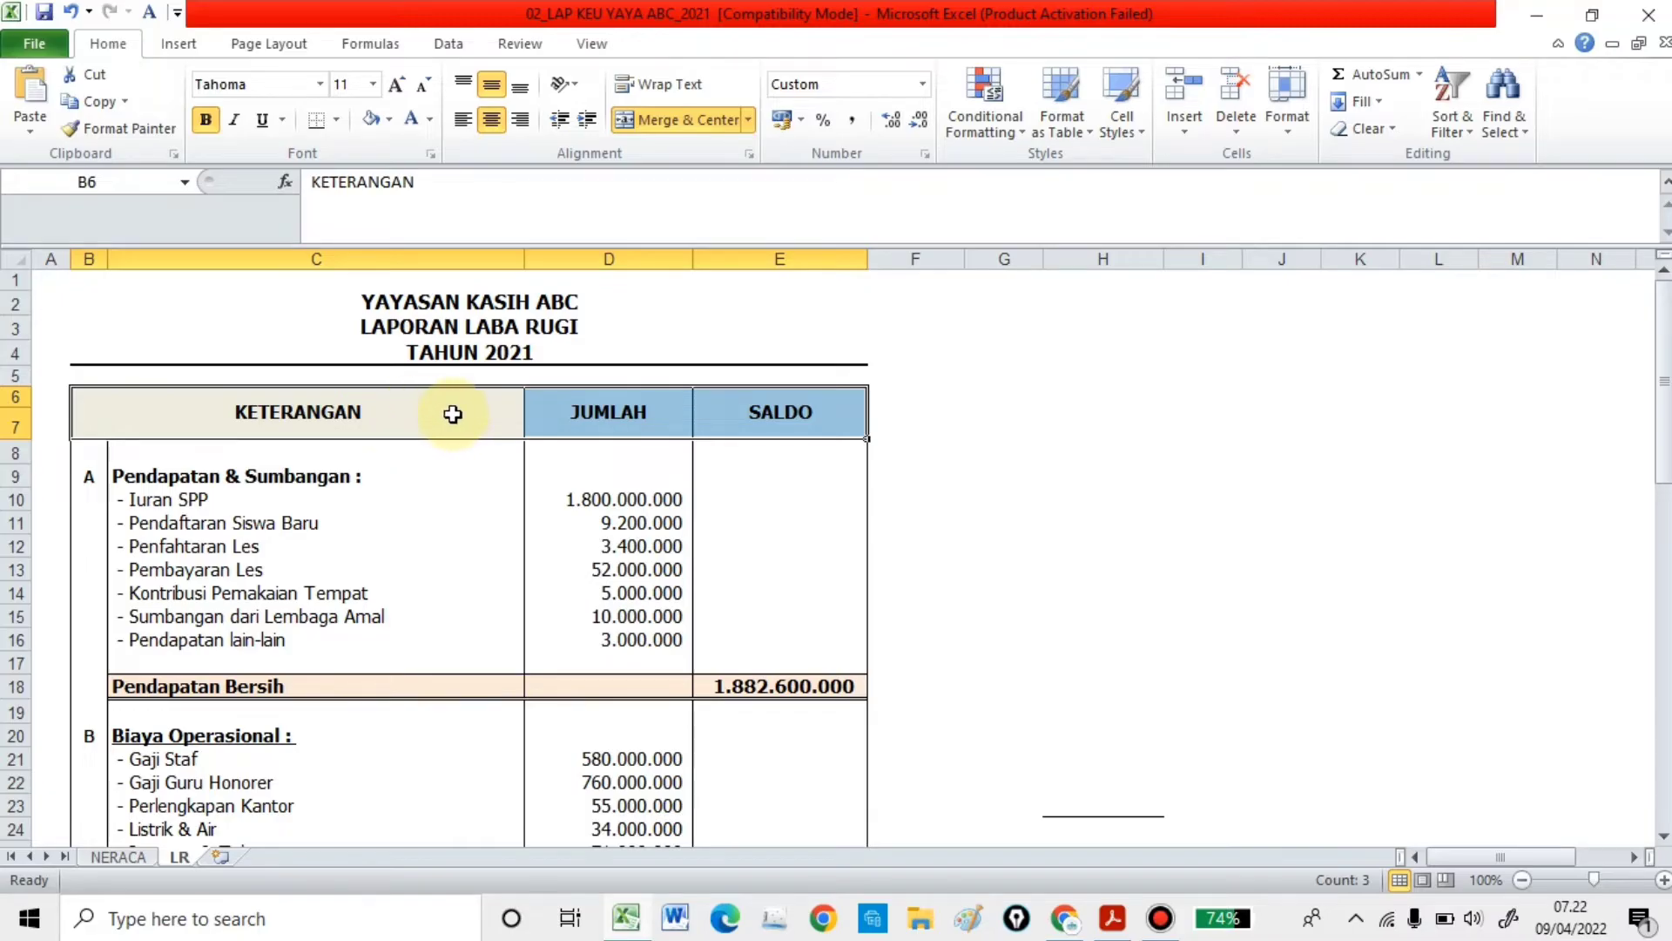
{"action": "left_click", "coordinate": [327, 415]}
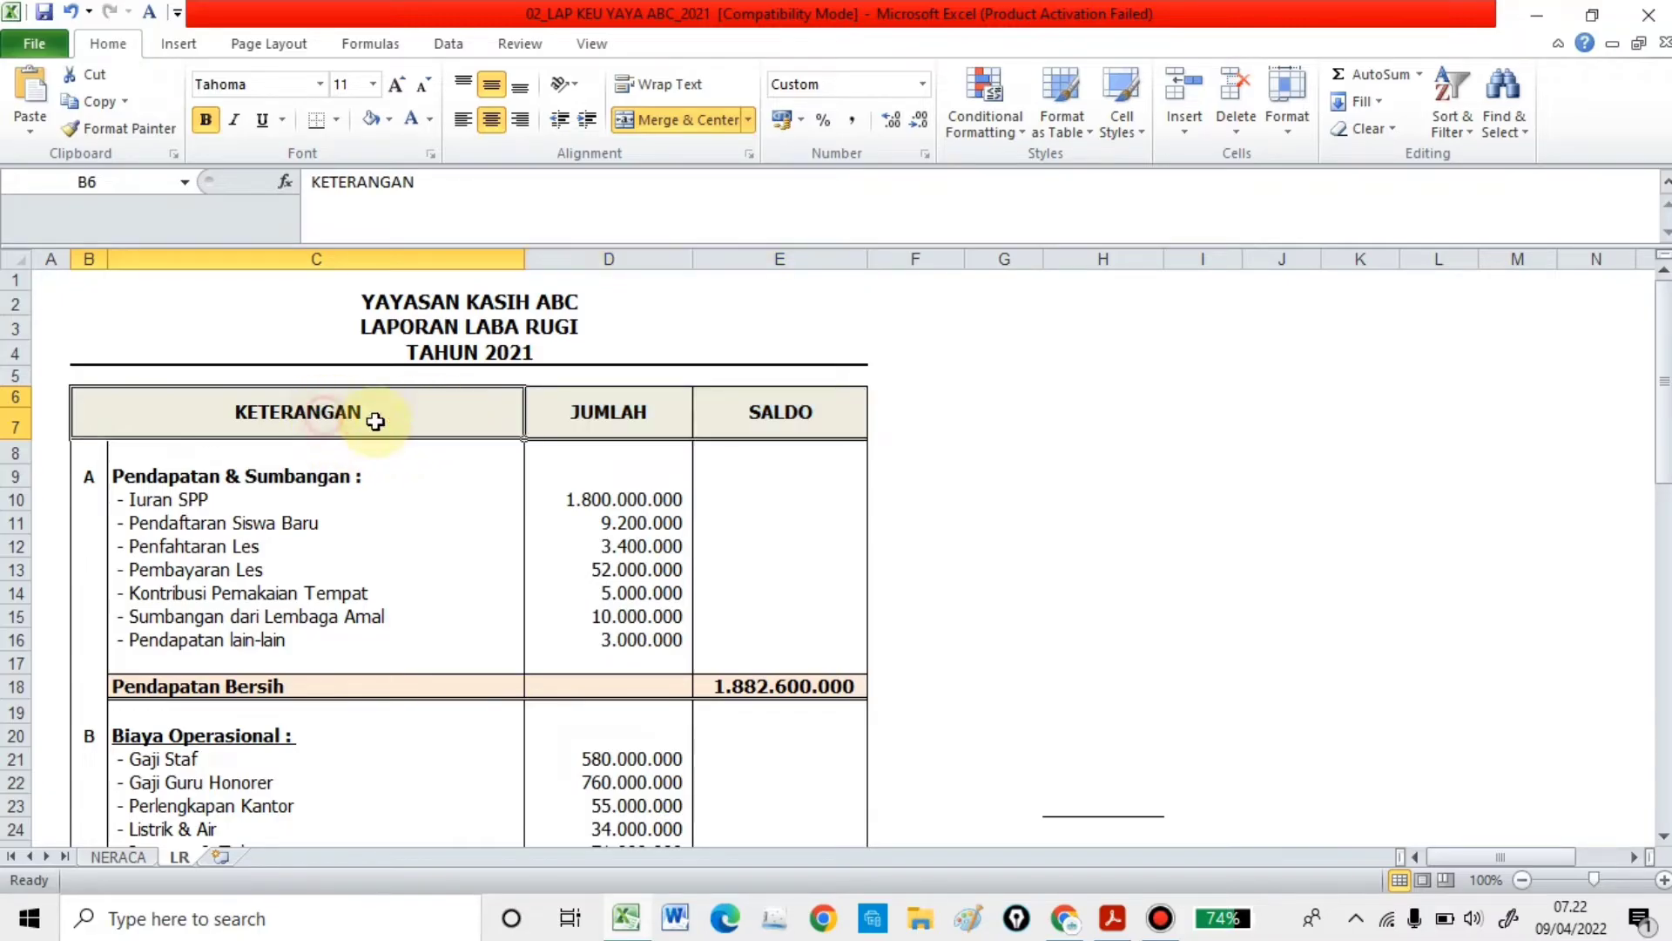
{"action": "left_click", "coordinate": [575, 427]}
{"action": "left_click", "coordinate": [732, 427]}
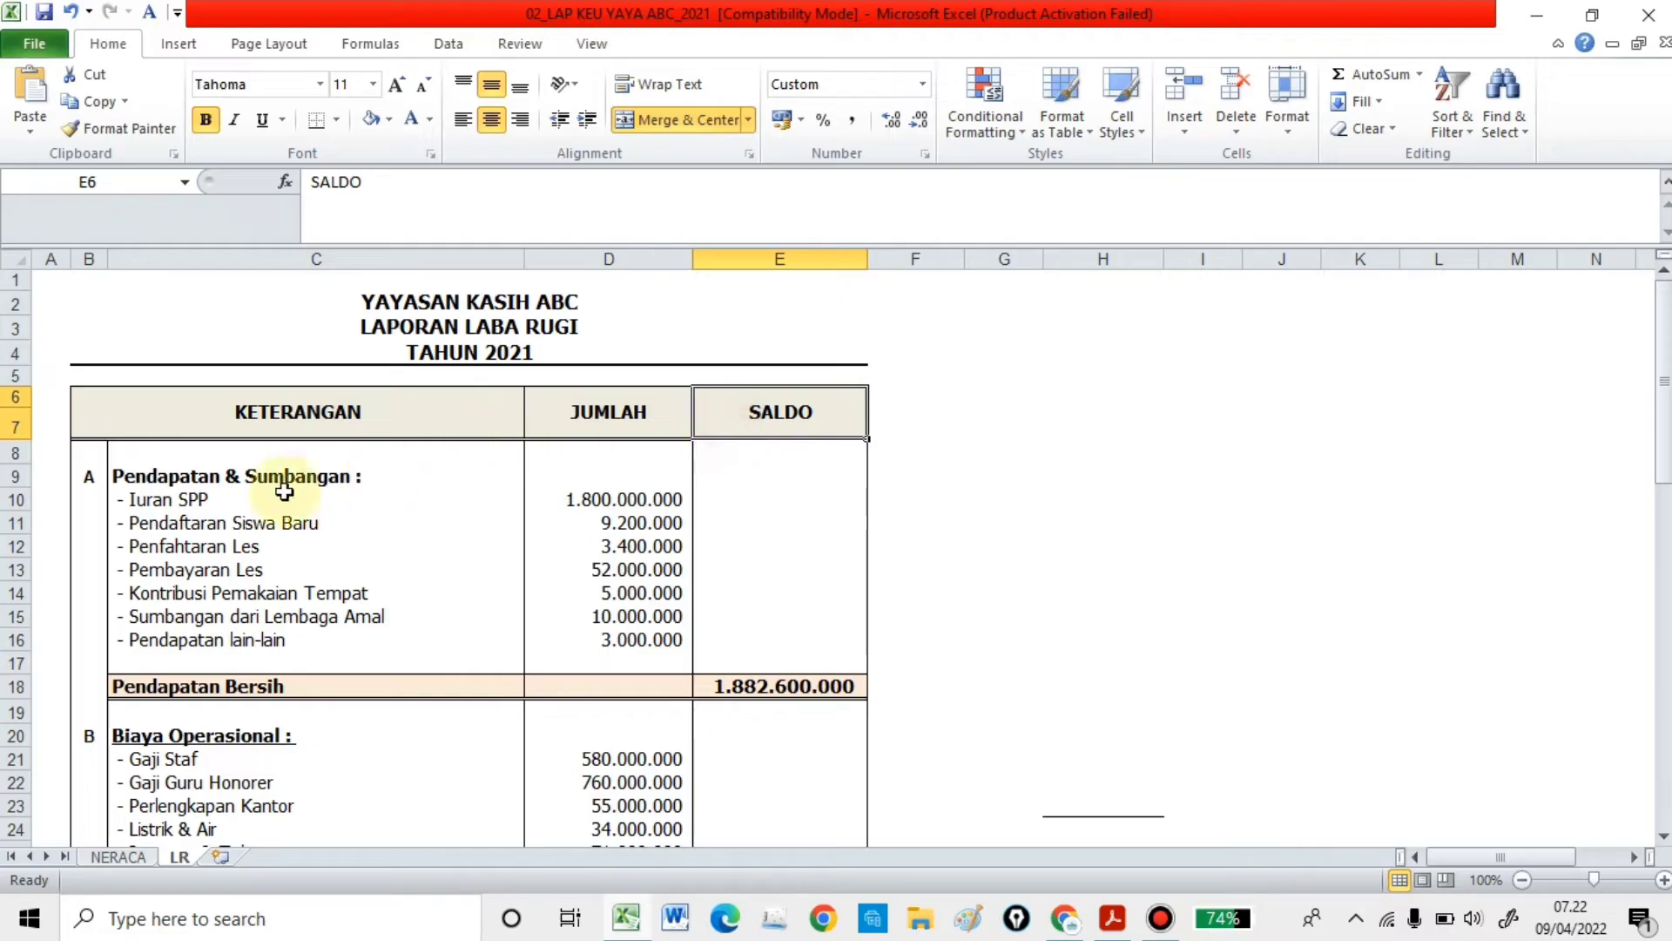
Go through the entries under Pendapatan & Sumbangan down to Pendapatan lain-lain, including how the Iuran SPP amount is calculated.
{"action": "left_click", "coordinate": [144, 480]}
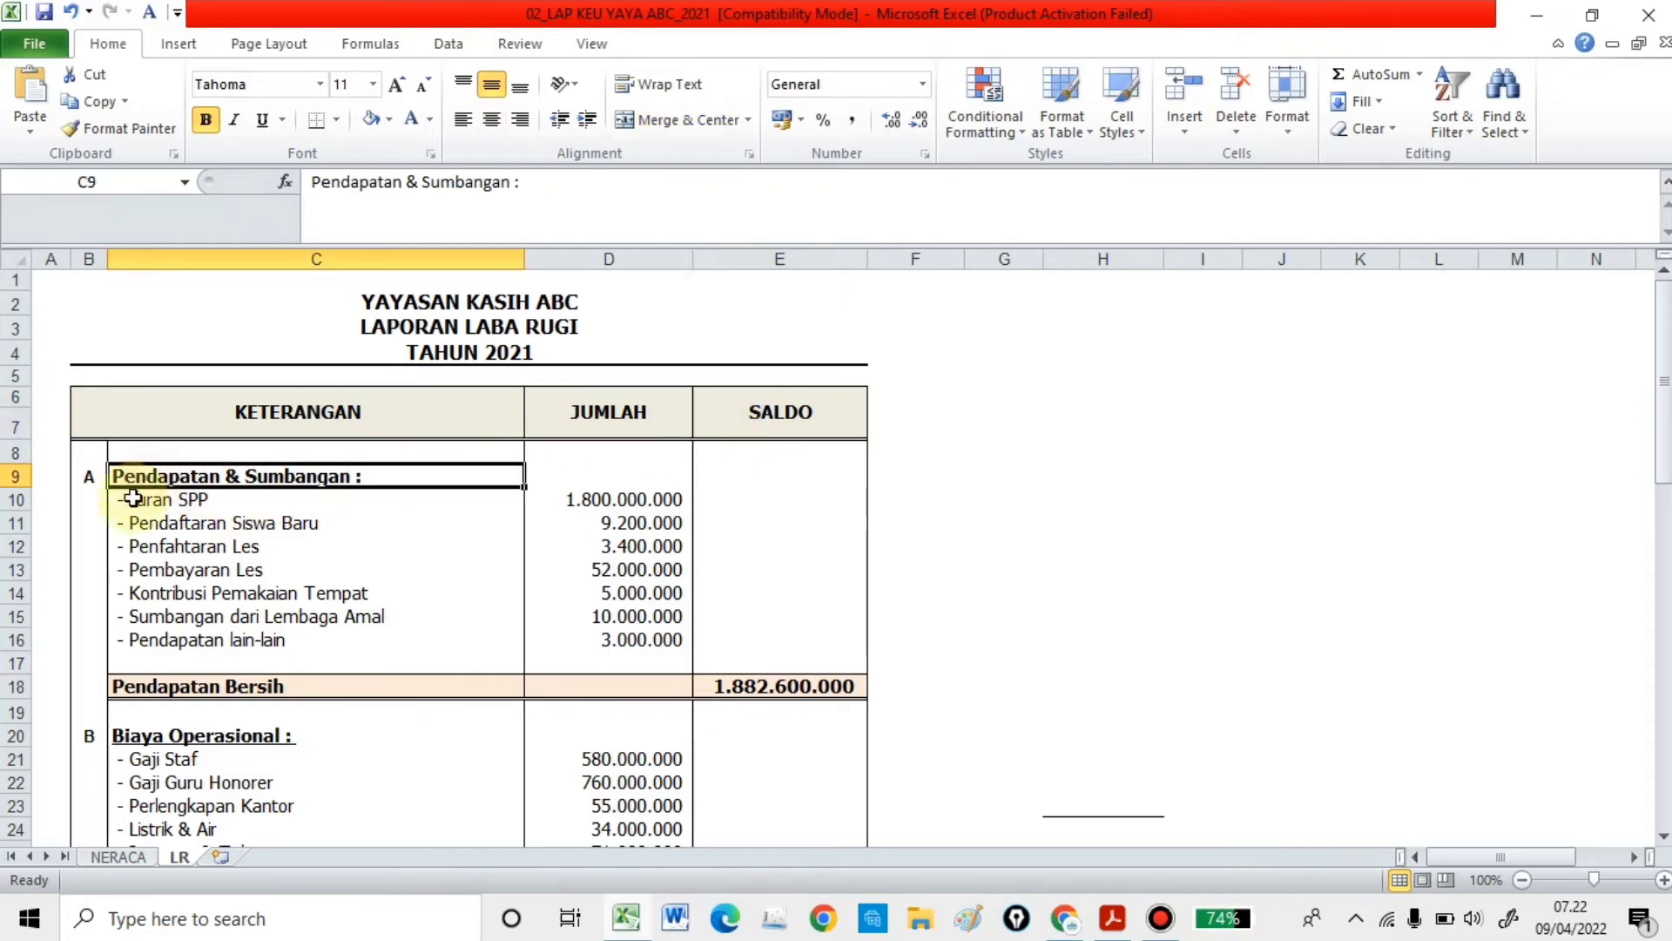
{"action": "left_click", "coordinate": [230, 501]}
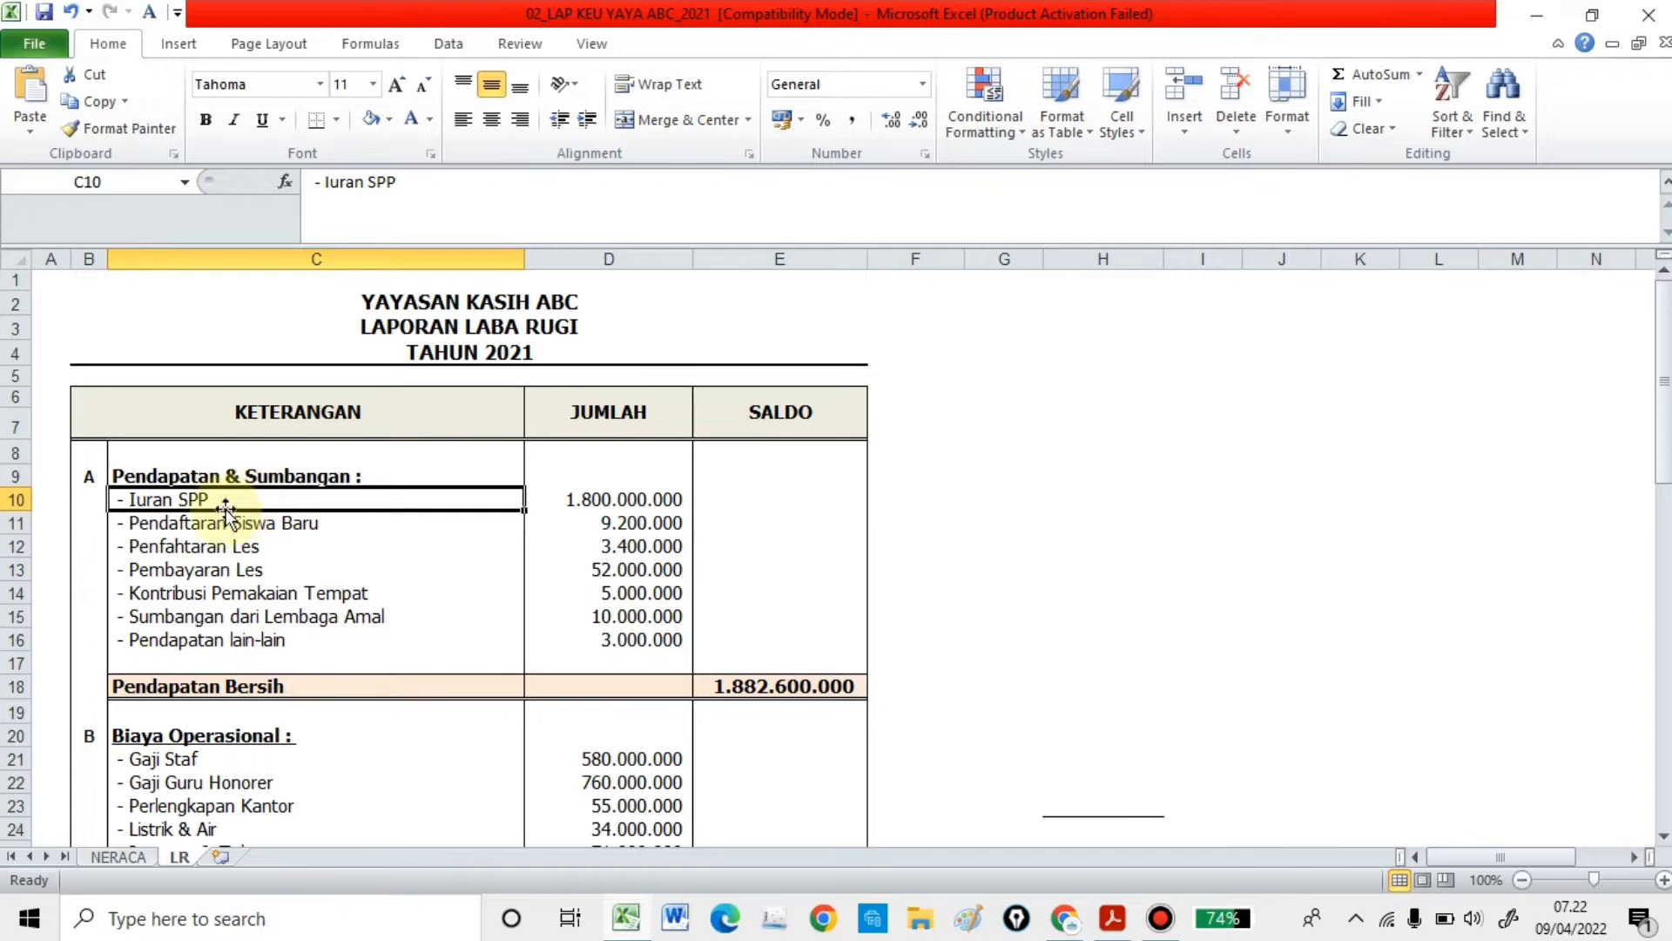
{"action": "left_click", "coordinate": [635, 500]}
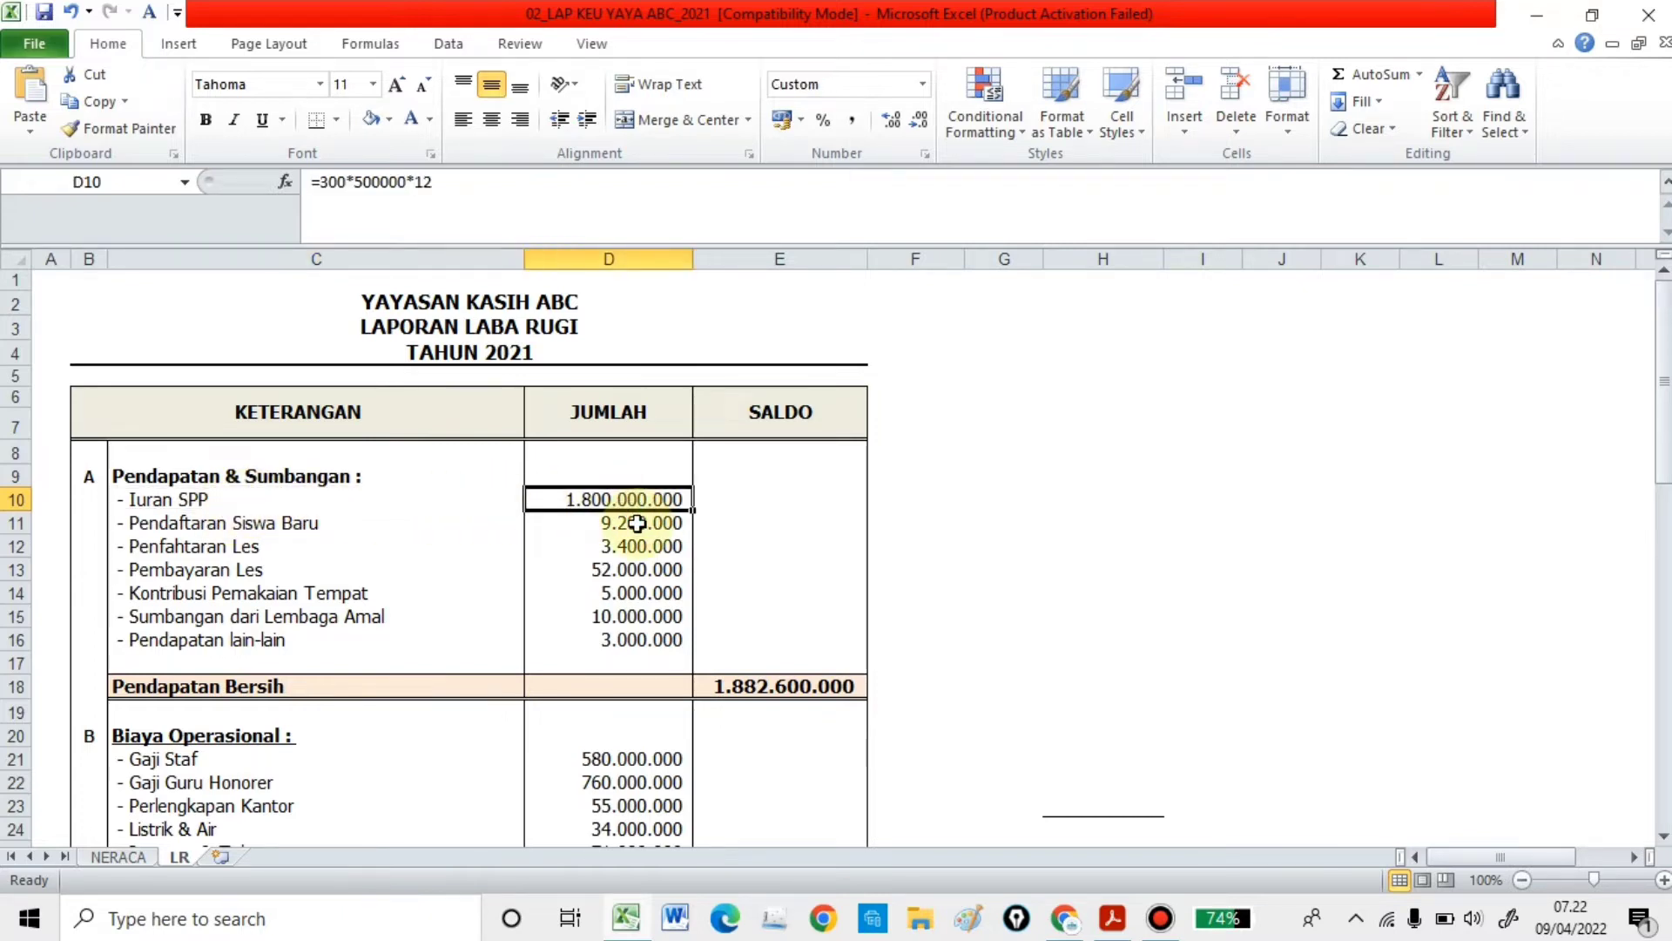
{"action": "left_click", "coordinate": [180, 529]}
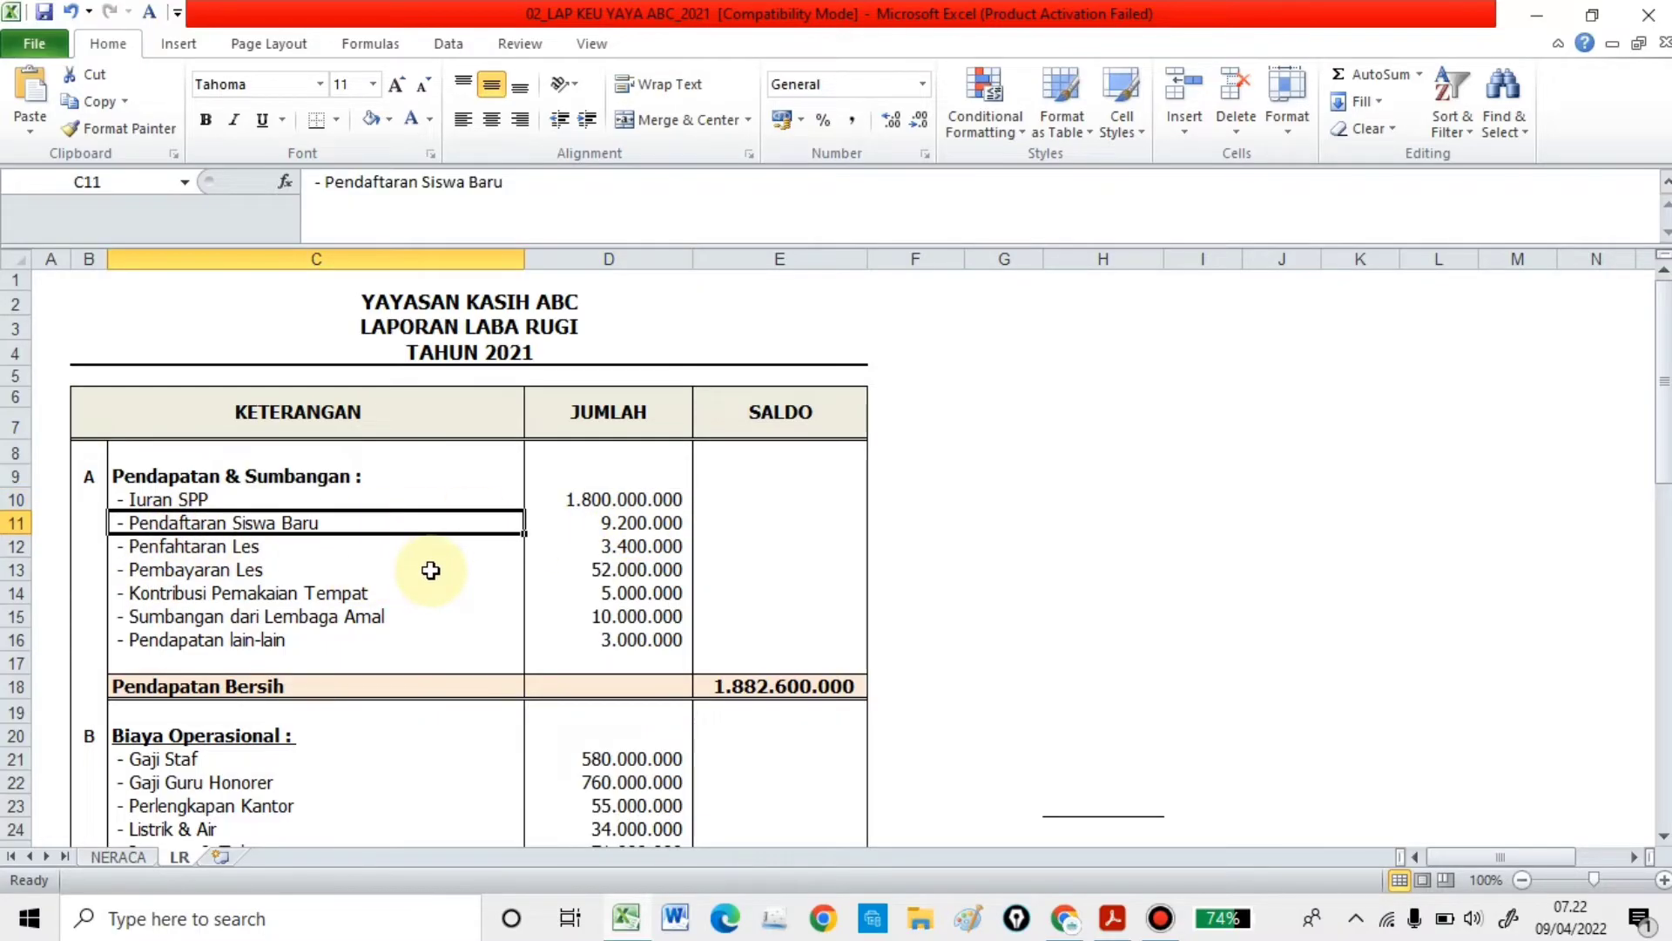
{"action": "key", "text": "Down"}
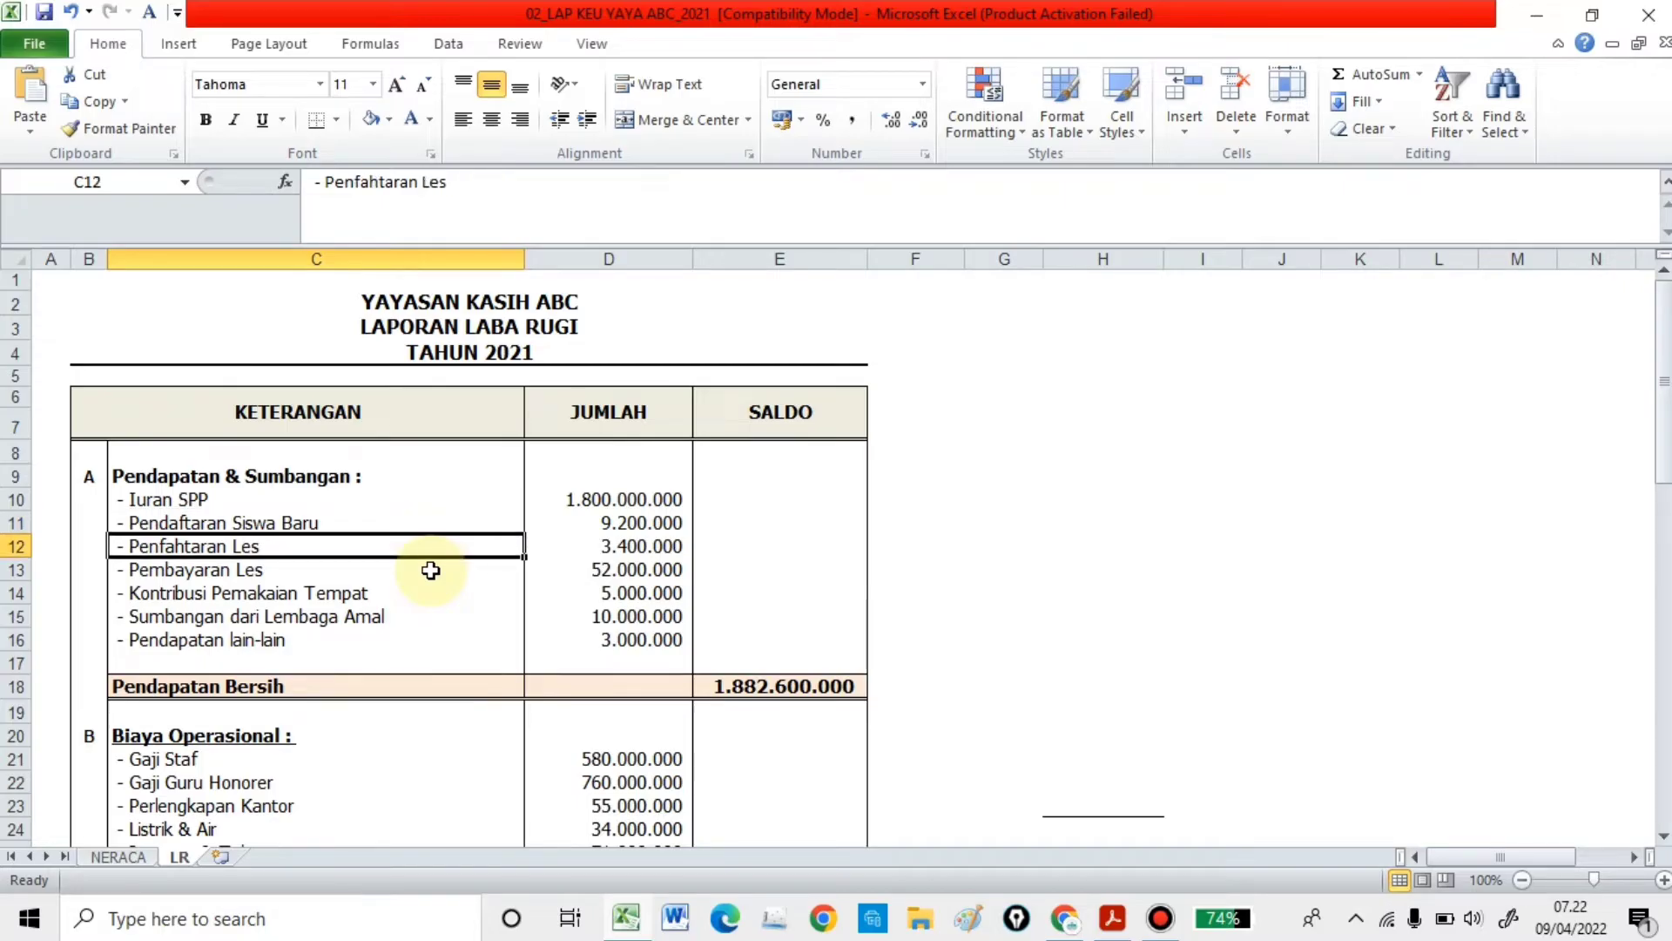
{"action": "key", "text": "Down"}
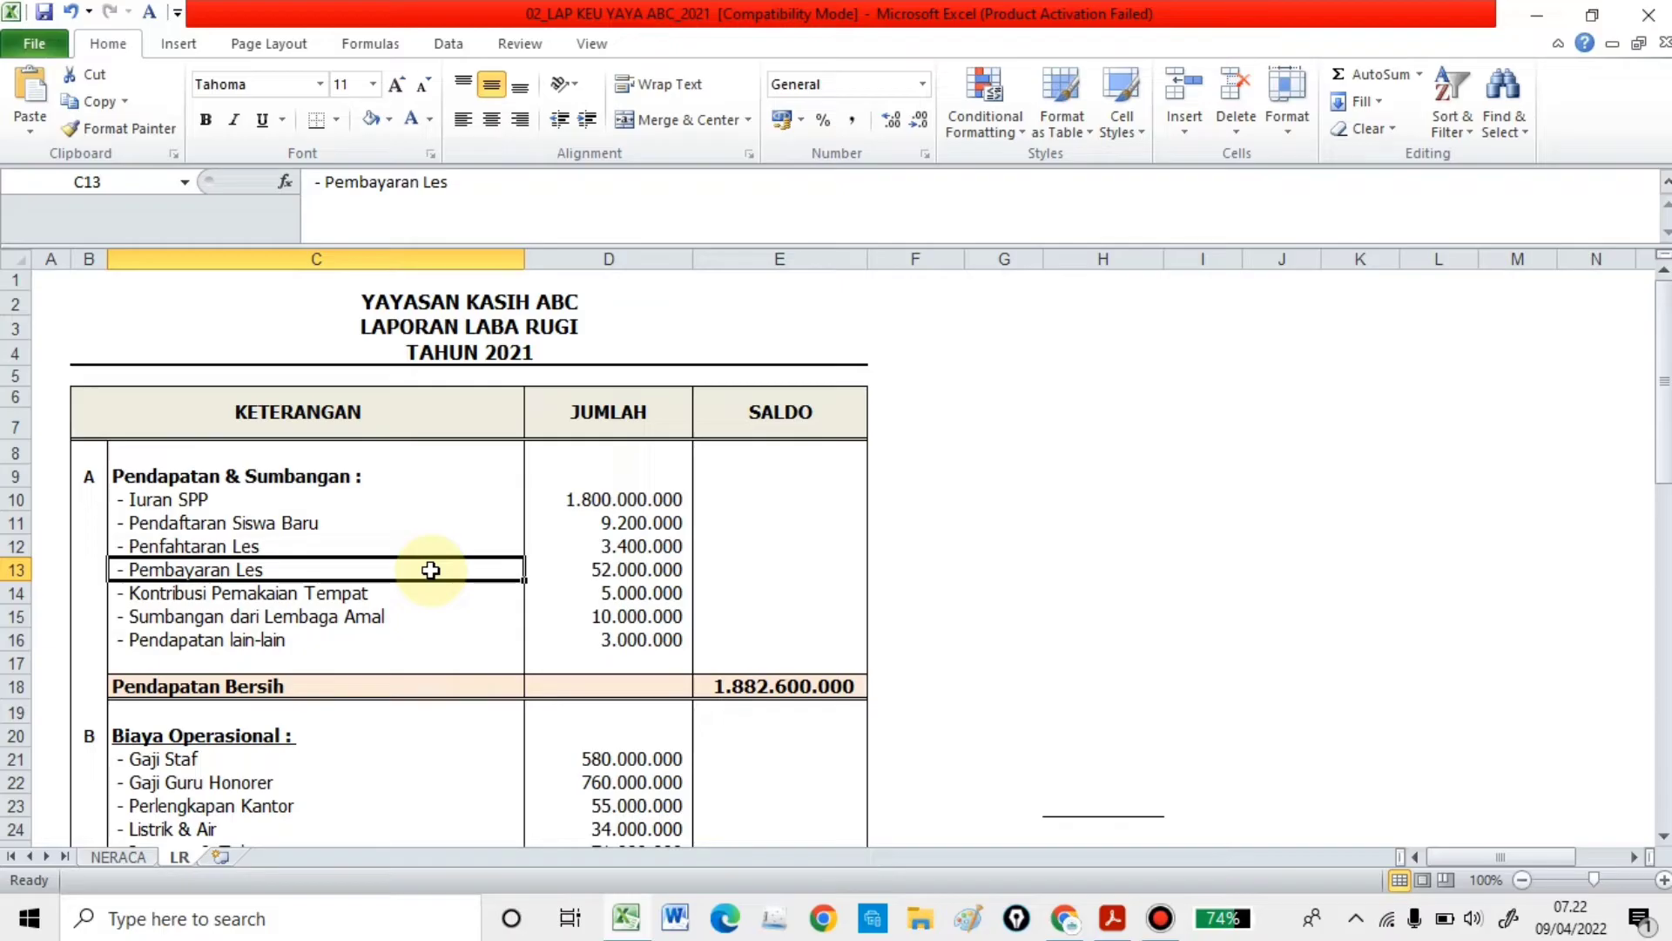
{"action": "key", "text": "Down"}
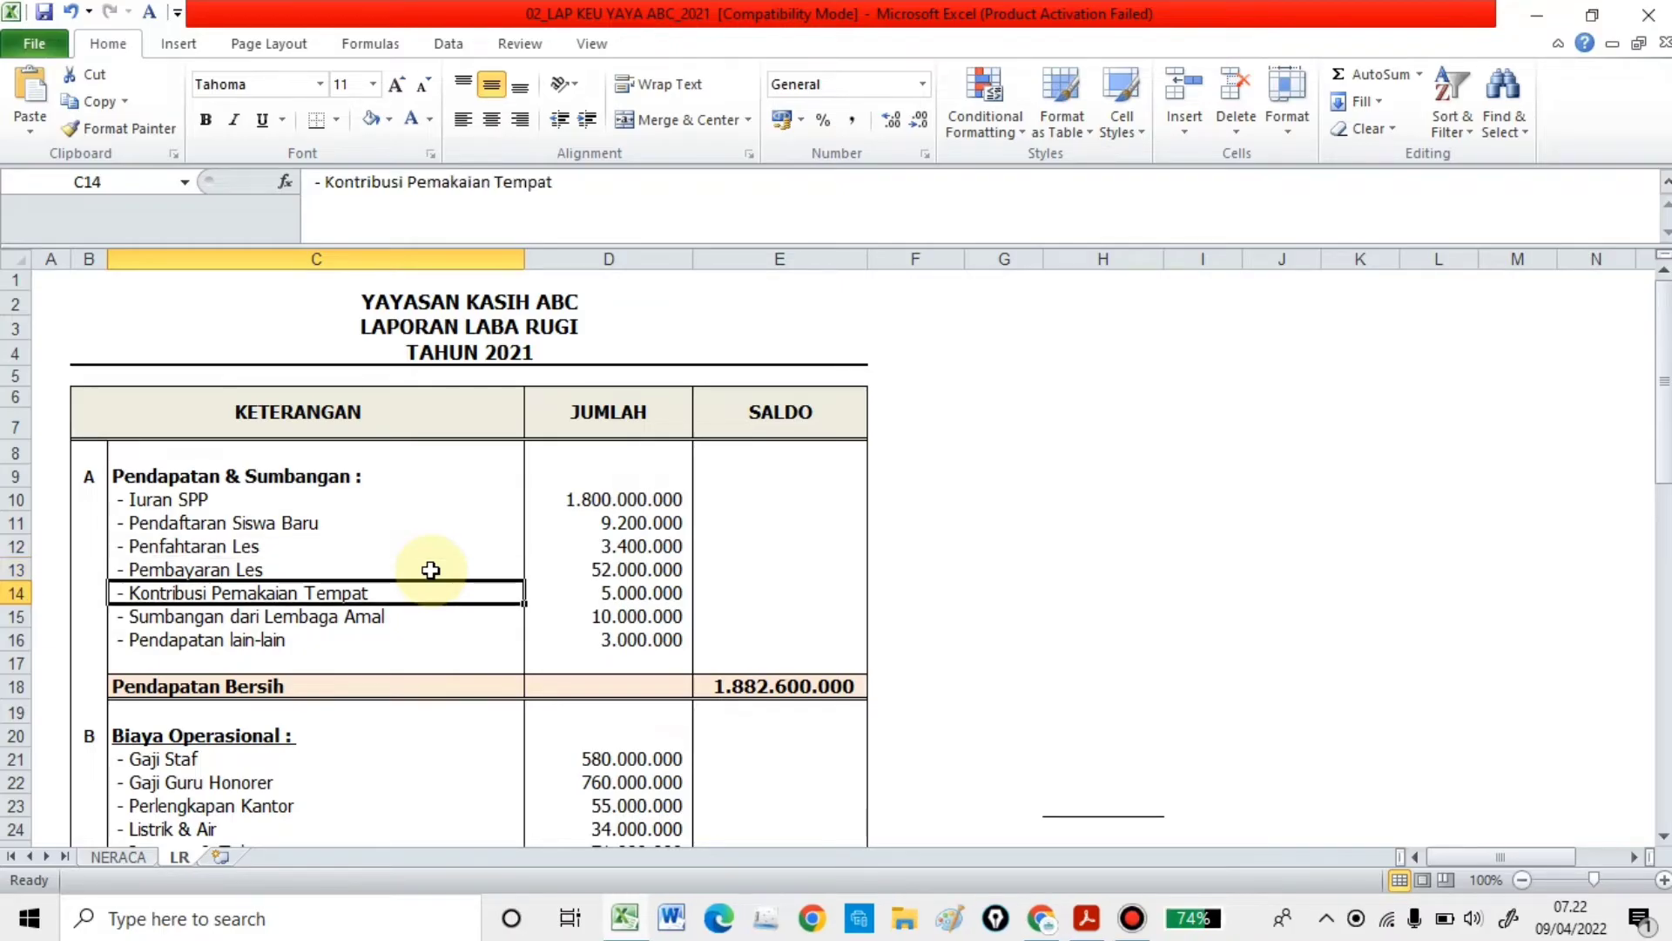
{"action": "key", "text": "Up"}
{"action": "key", "text": "Down"}
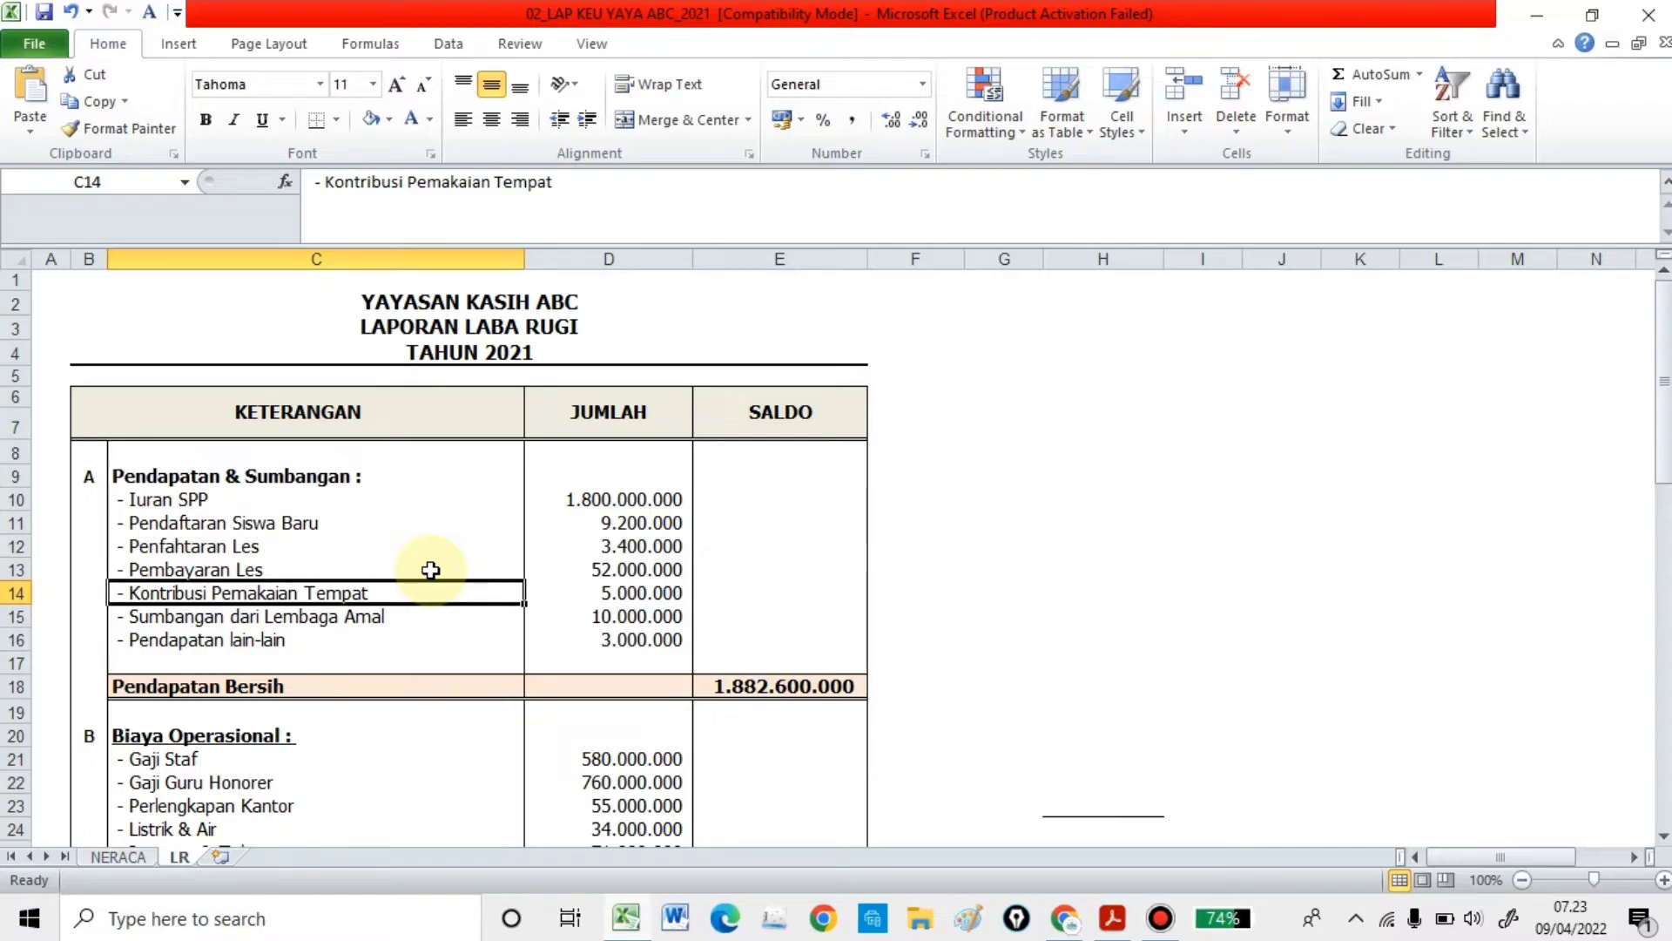
{"action": "key", "text": "Down"}
{"action": "key", "text": "Up"}
{"action": "key", "text": "Up"}
{"action": "key", "text": "Down"}
{"action": "key", "text": "Down"}
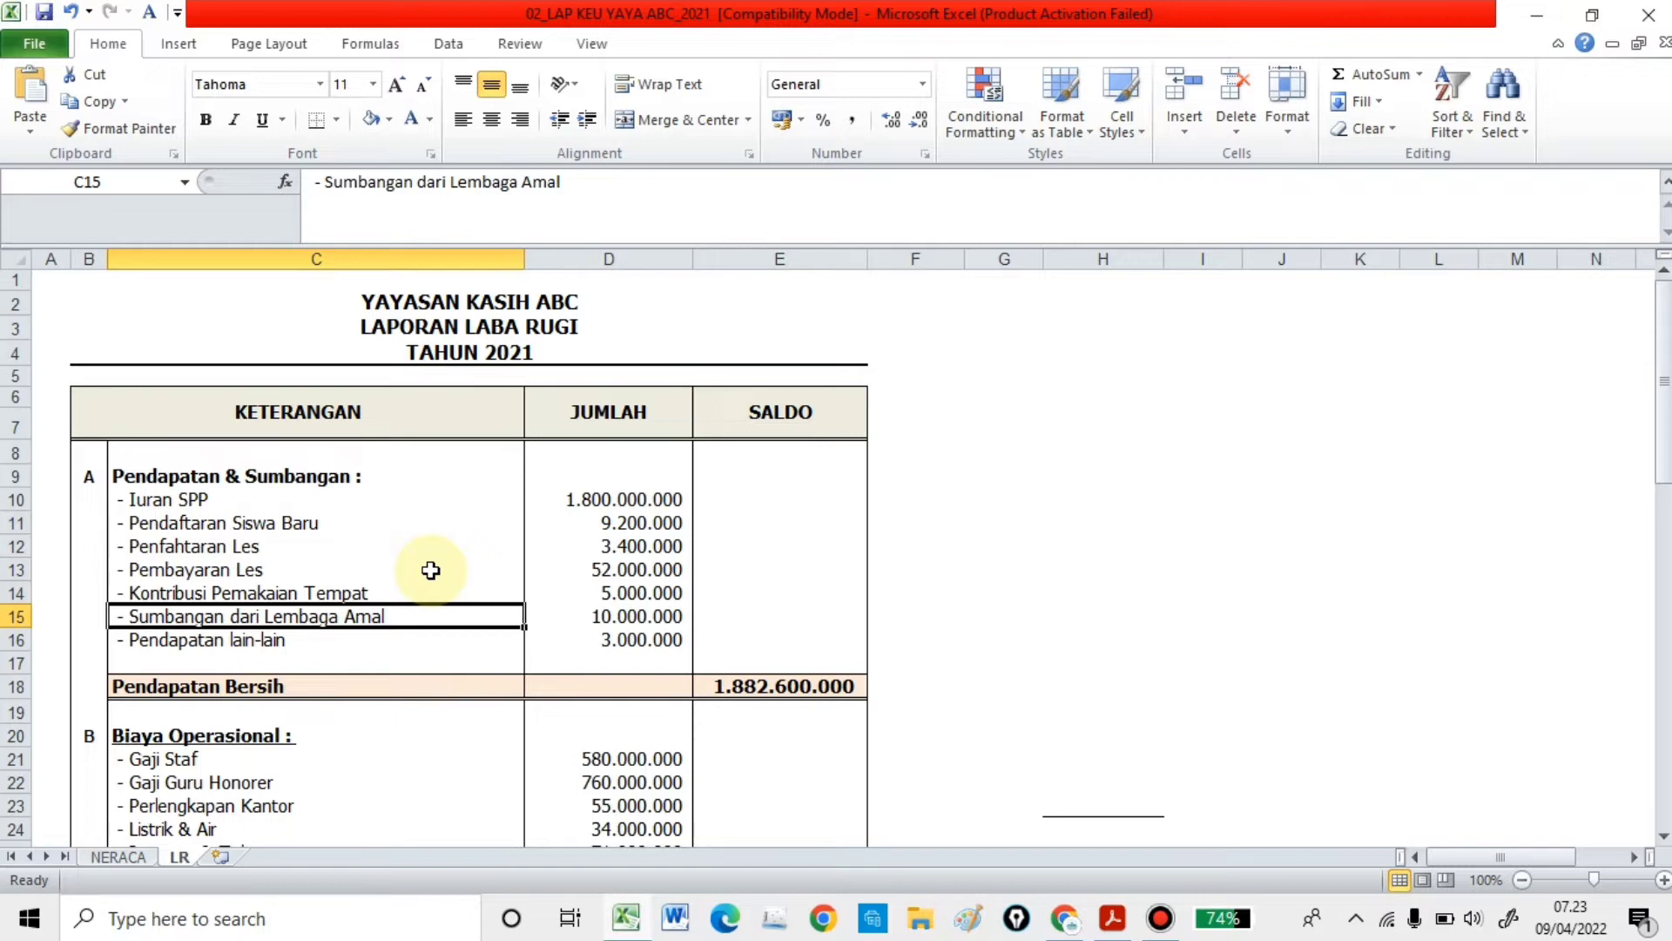
{"action": "key", "text": "Down"}
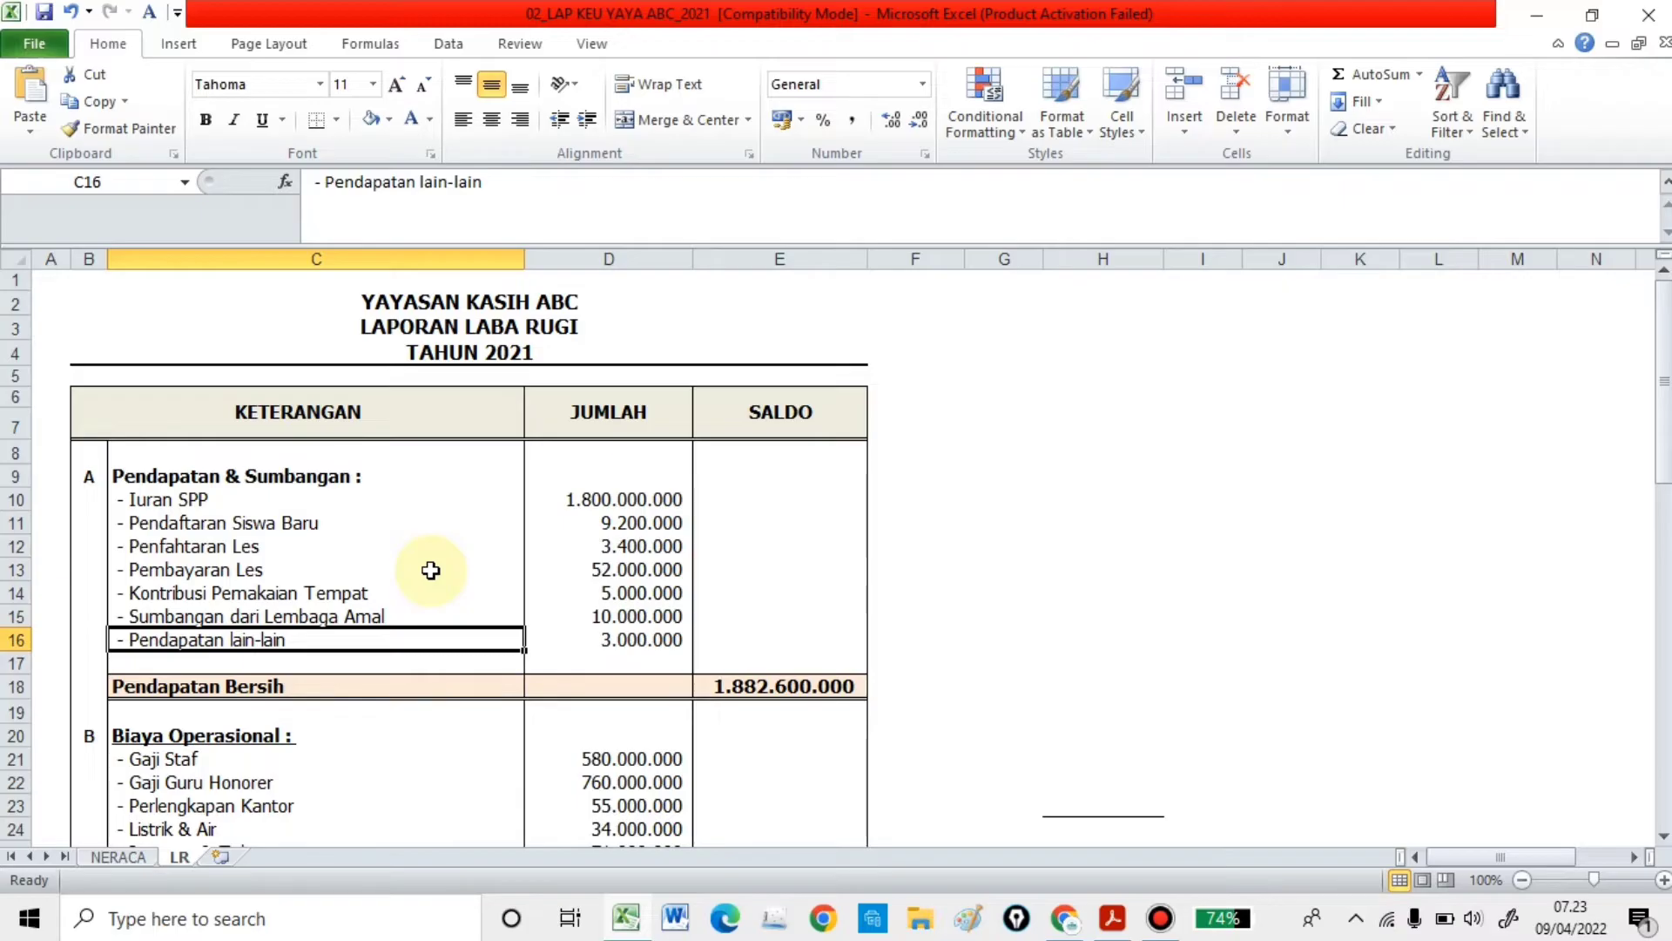
Select the income labels from Sumbangan dari Lembaga Amal up to Iuran SPP.
{"action": "key", "text": "Up"}
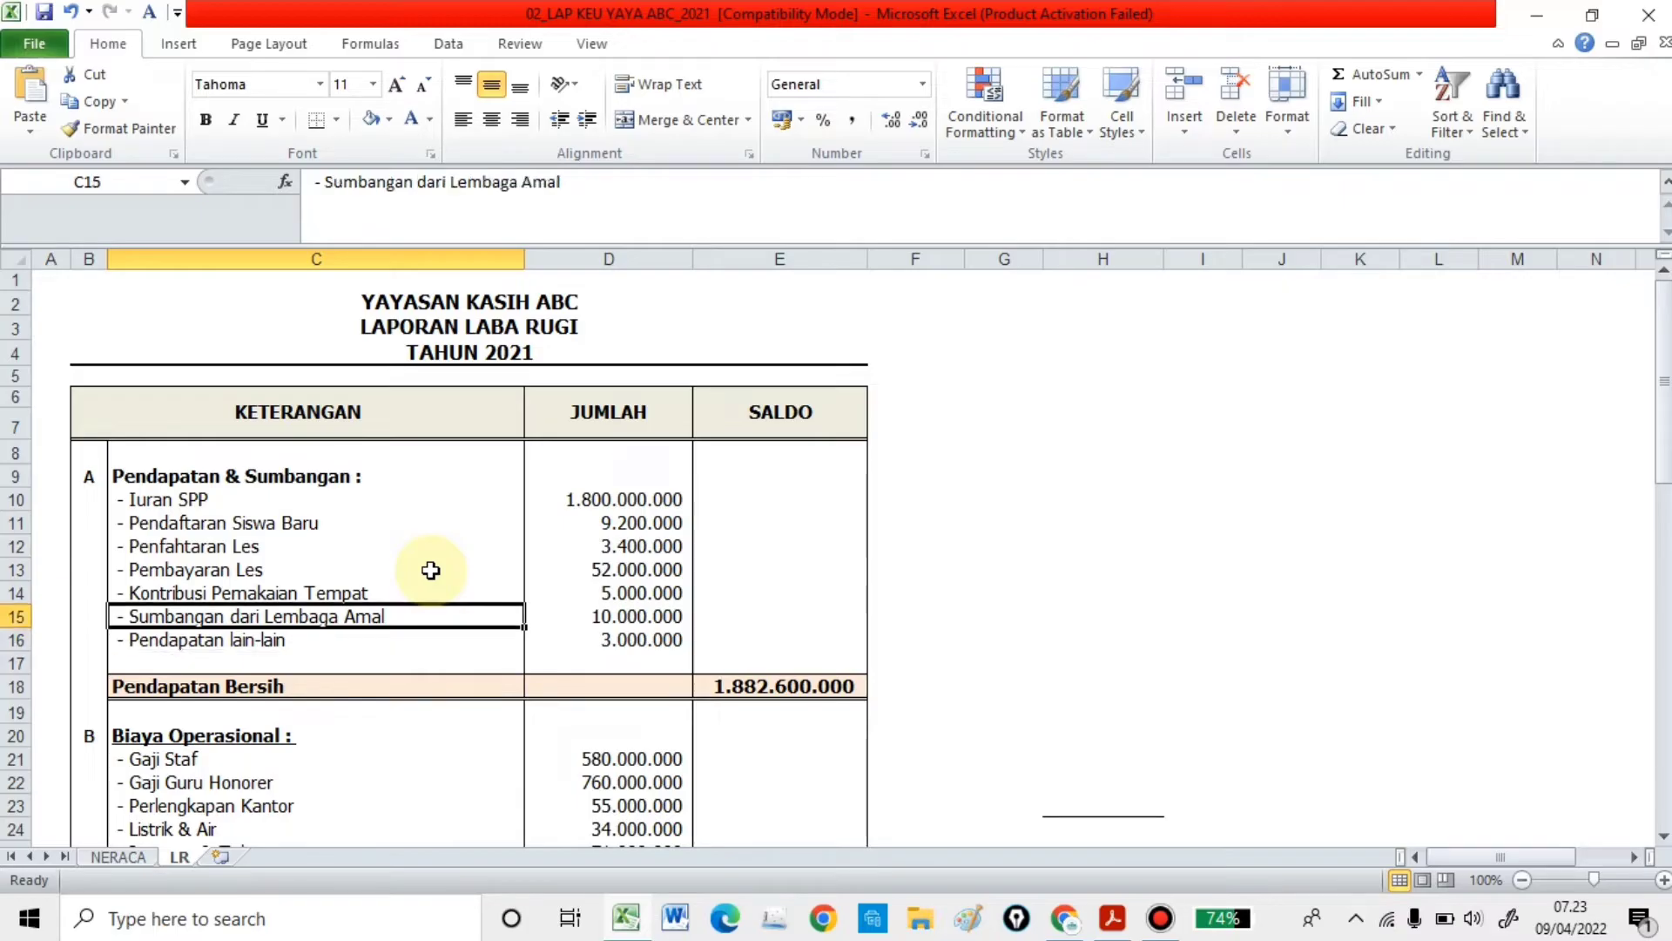
{"action": "key", "text": "shift+Up"}
{"action": "key", "text": "shift+Up"}
{"action": "key", "text": "shift+Up"}
{"action": "key", "text": "shift+Up"}
{"action": "key", "text": "shift+Up"}
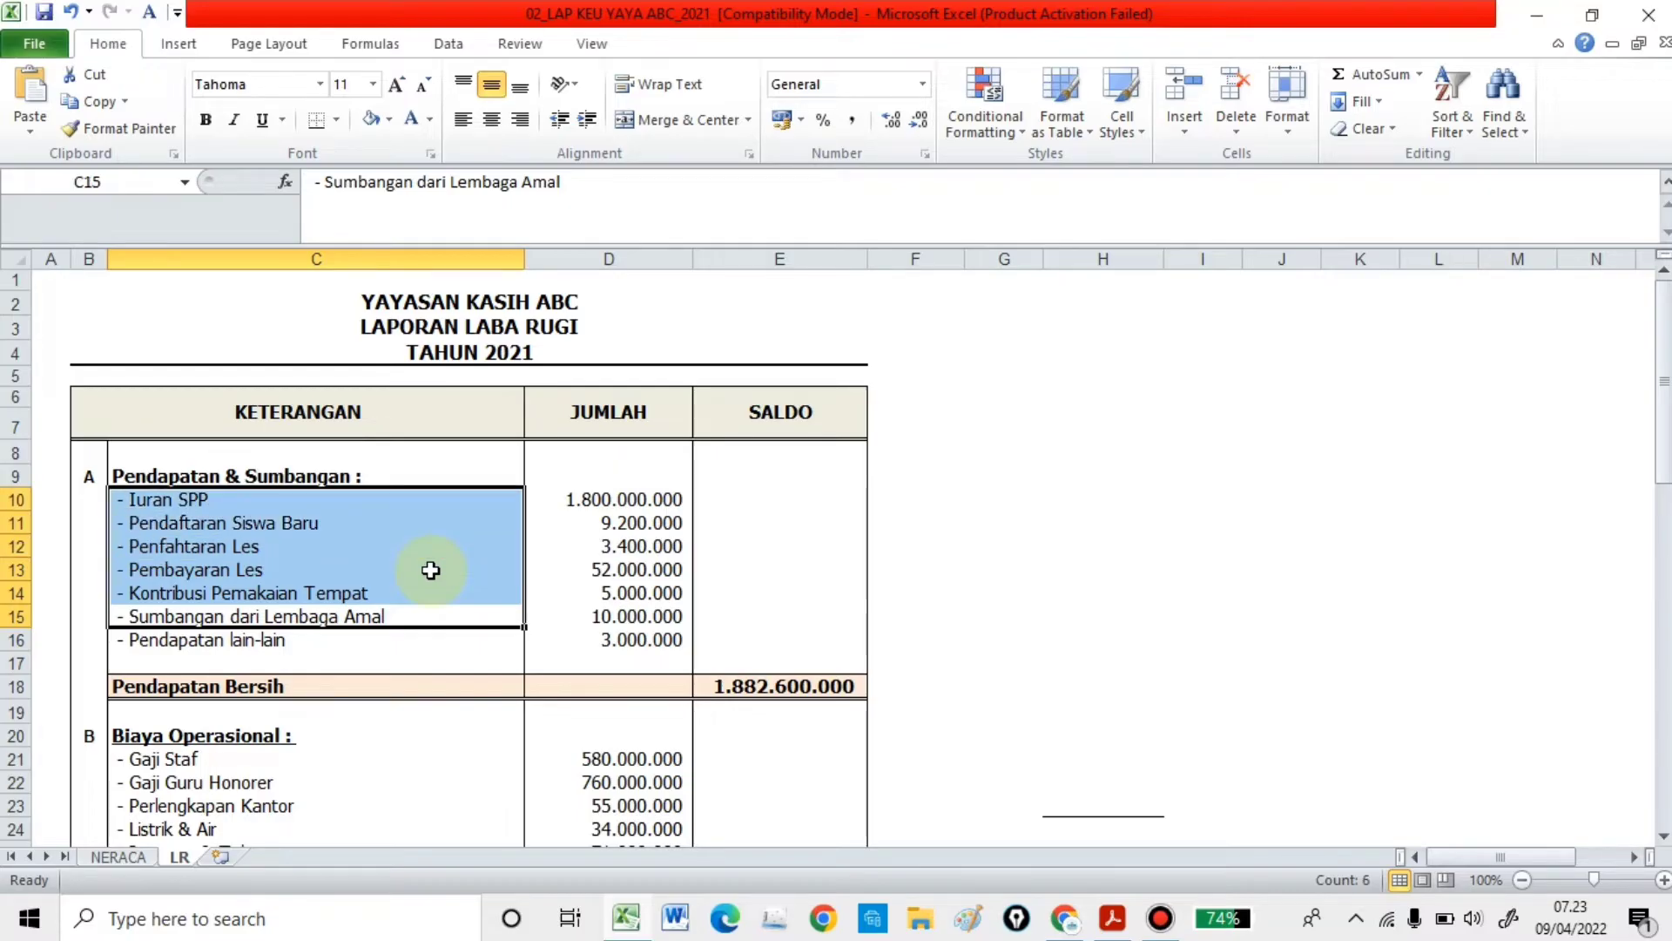
Review the income labels one by one again, ending at Pendapatan lain-lain.
{"action": "key", "text": "Down"}
{"action": "key", "text": "Up"}
{"action": "key", "text": "Up"}
{"action": "key", "text": "Up"}
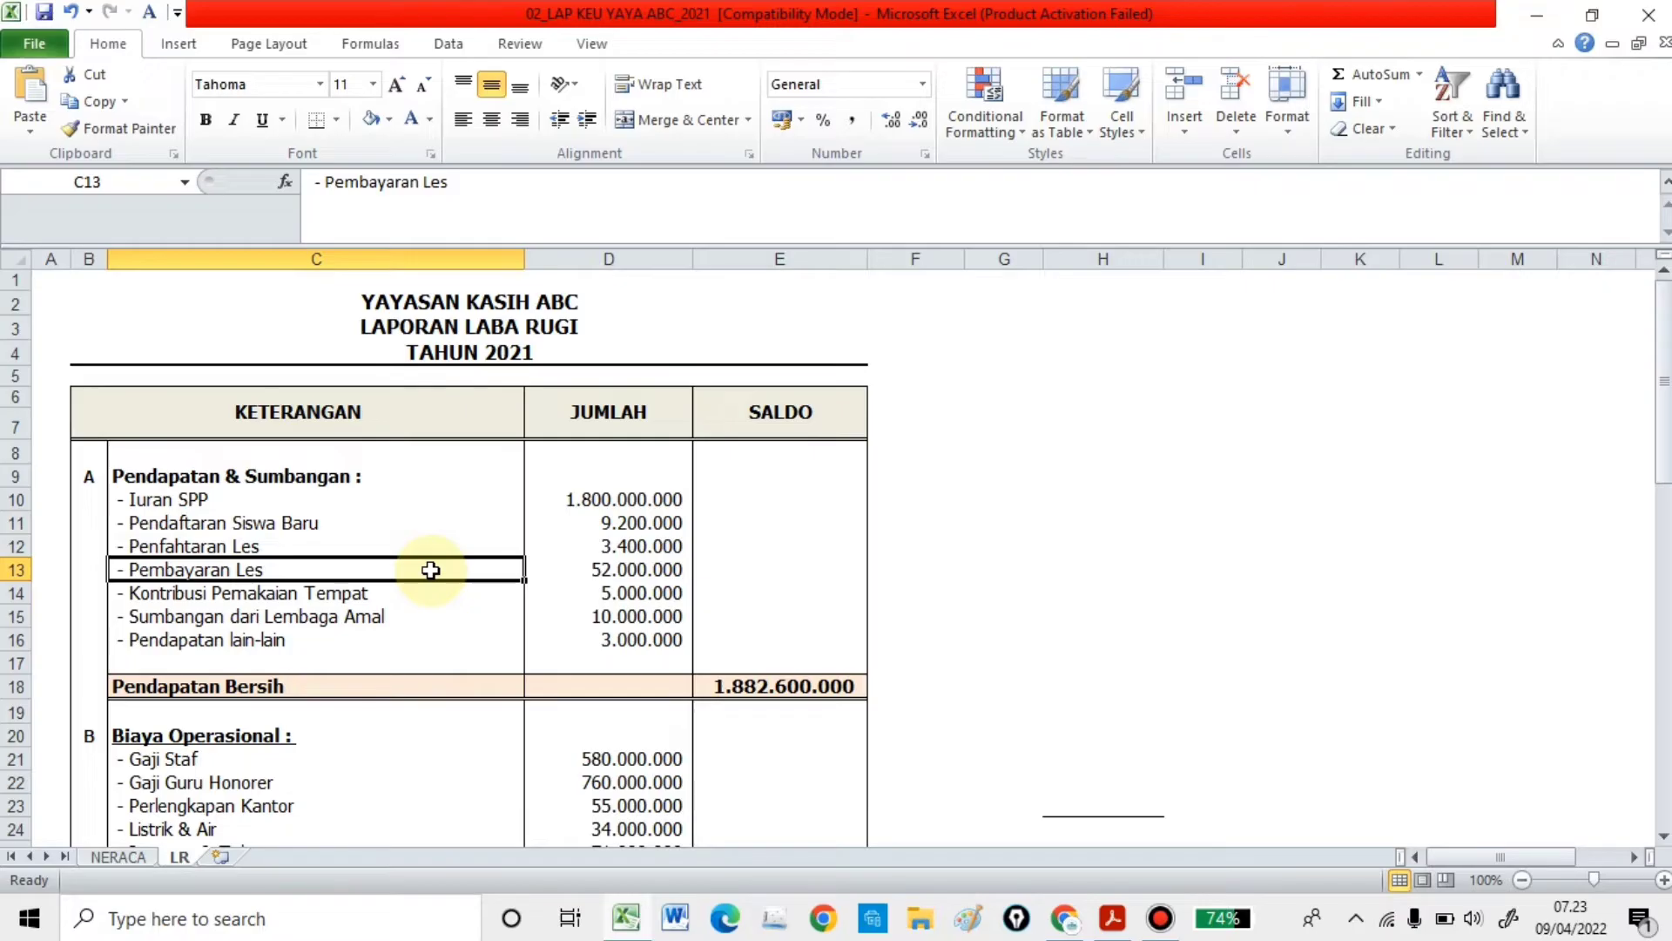
{"action": "key", "text": "Up"}
{"action": "key", "text": "Up"}
{"action": "key", "text": "Up"}
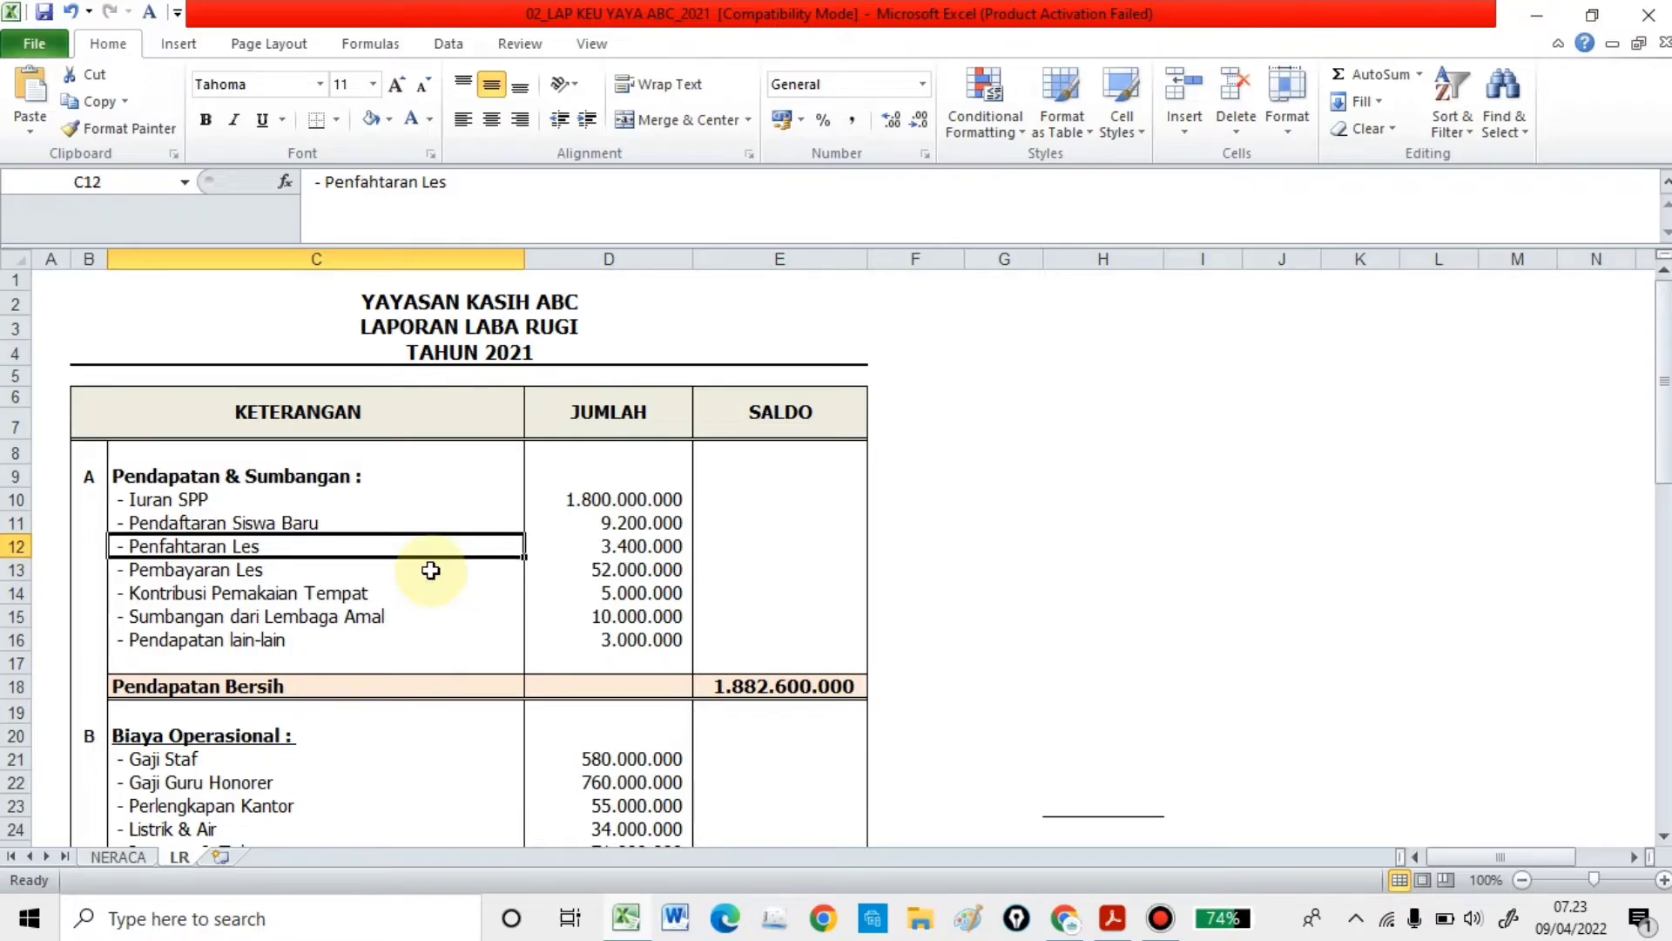
{"action": "key", "text": "Down"}
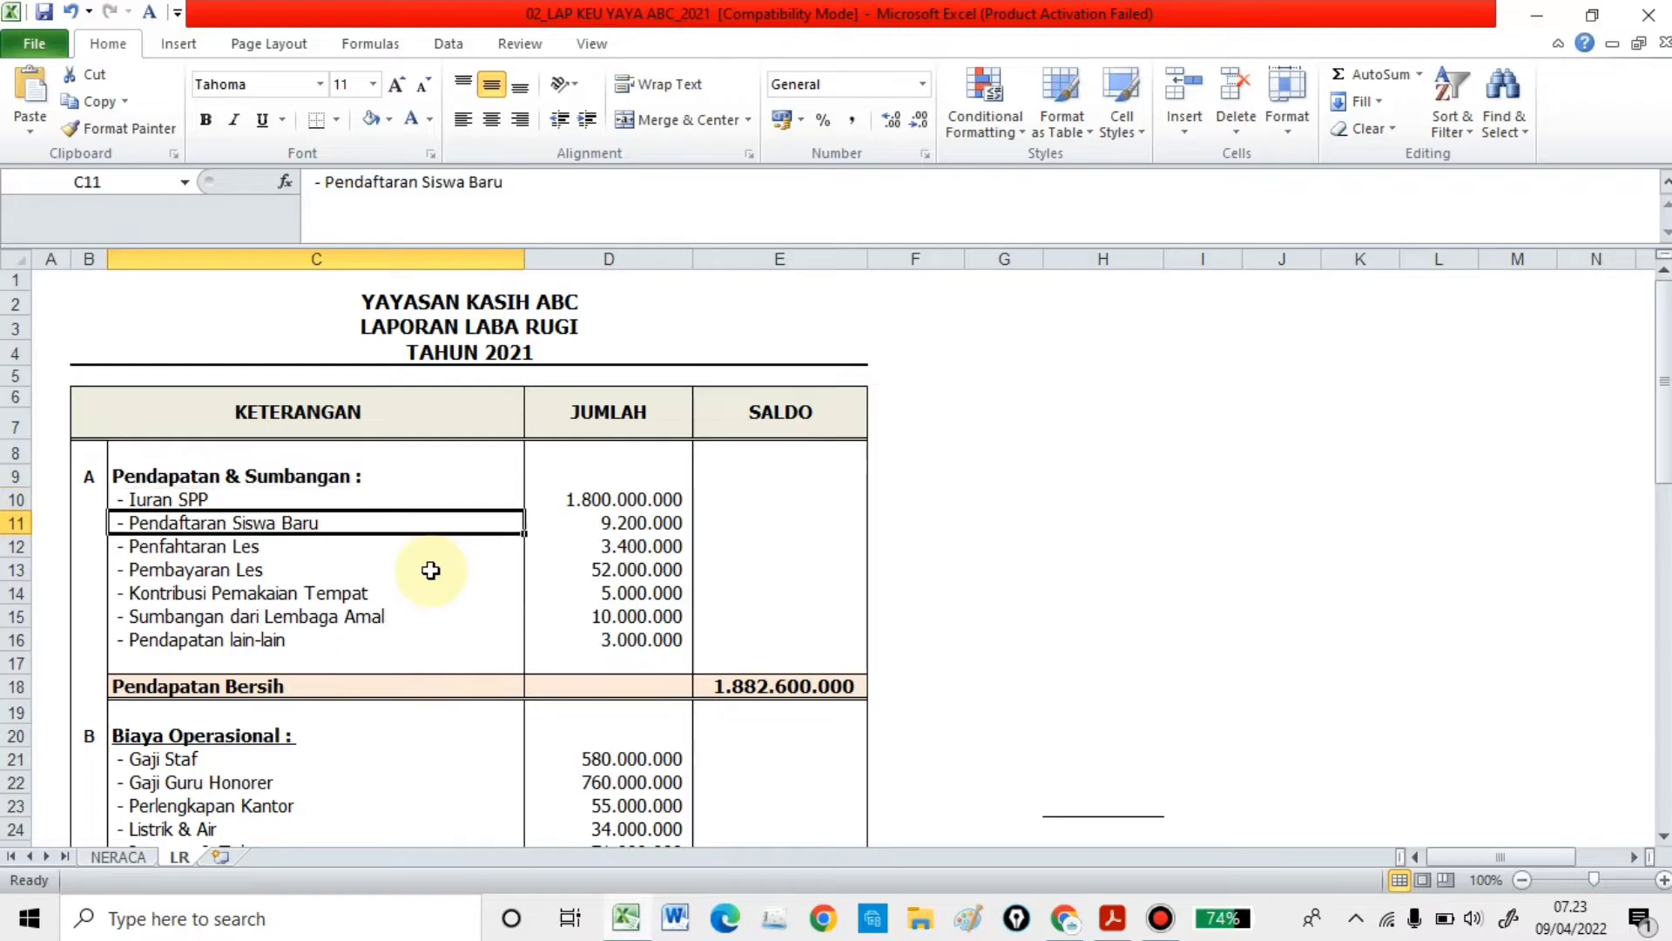
{"action": "key", "text": "Down"}
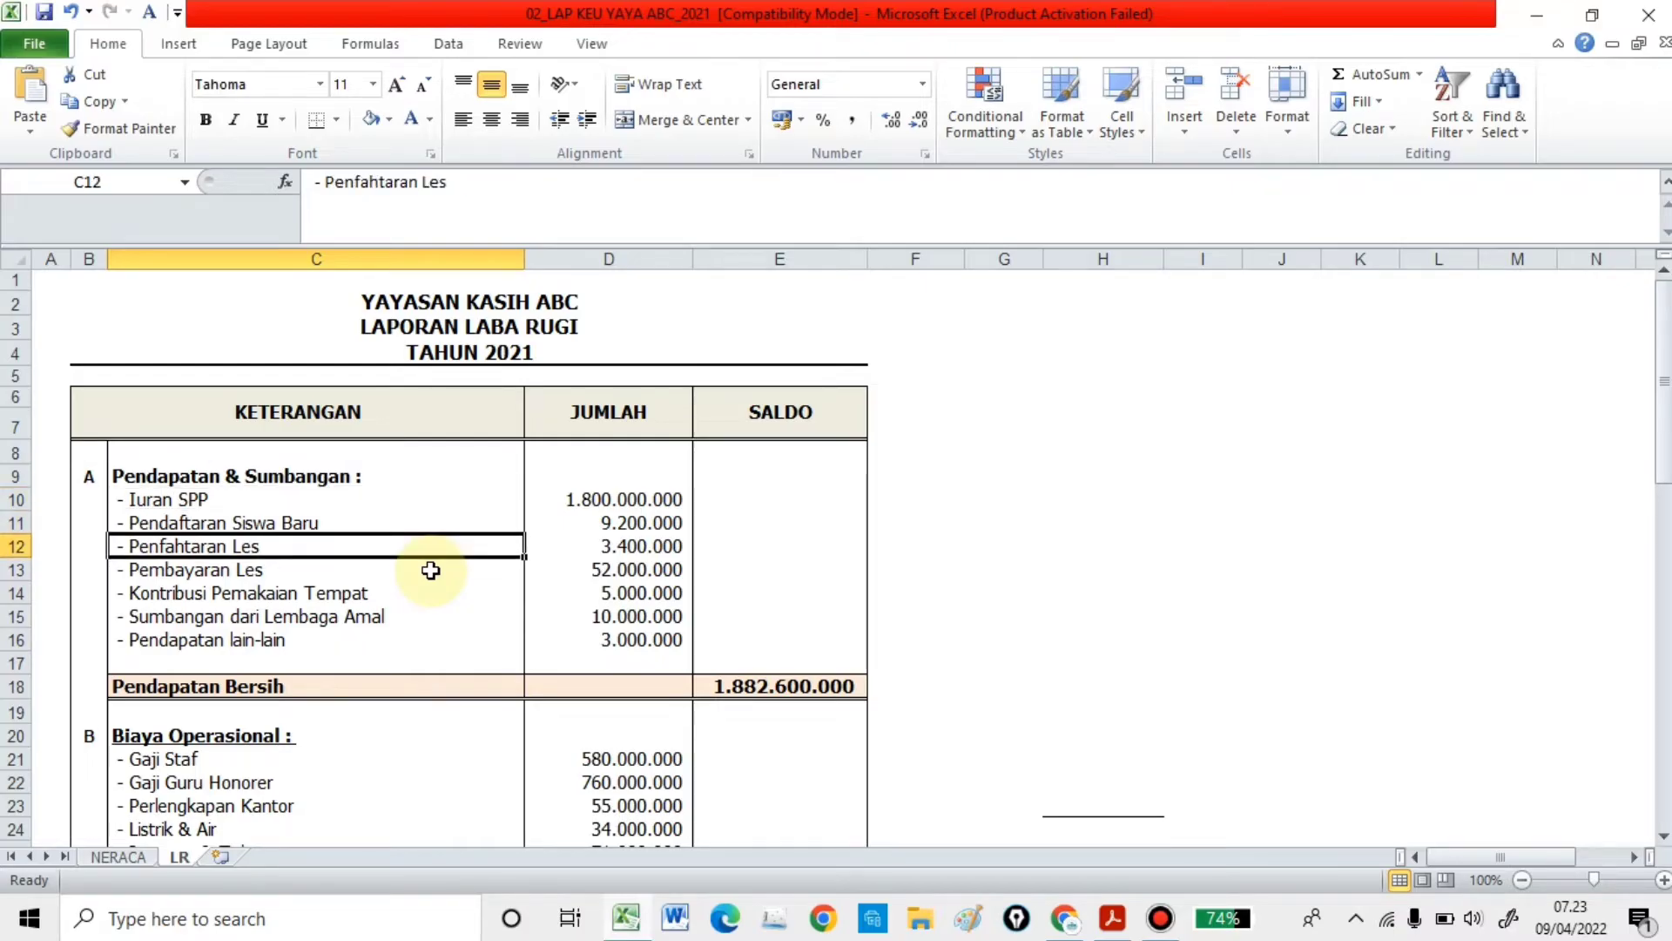
{"action": "key", "text": "Down"}
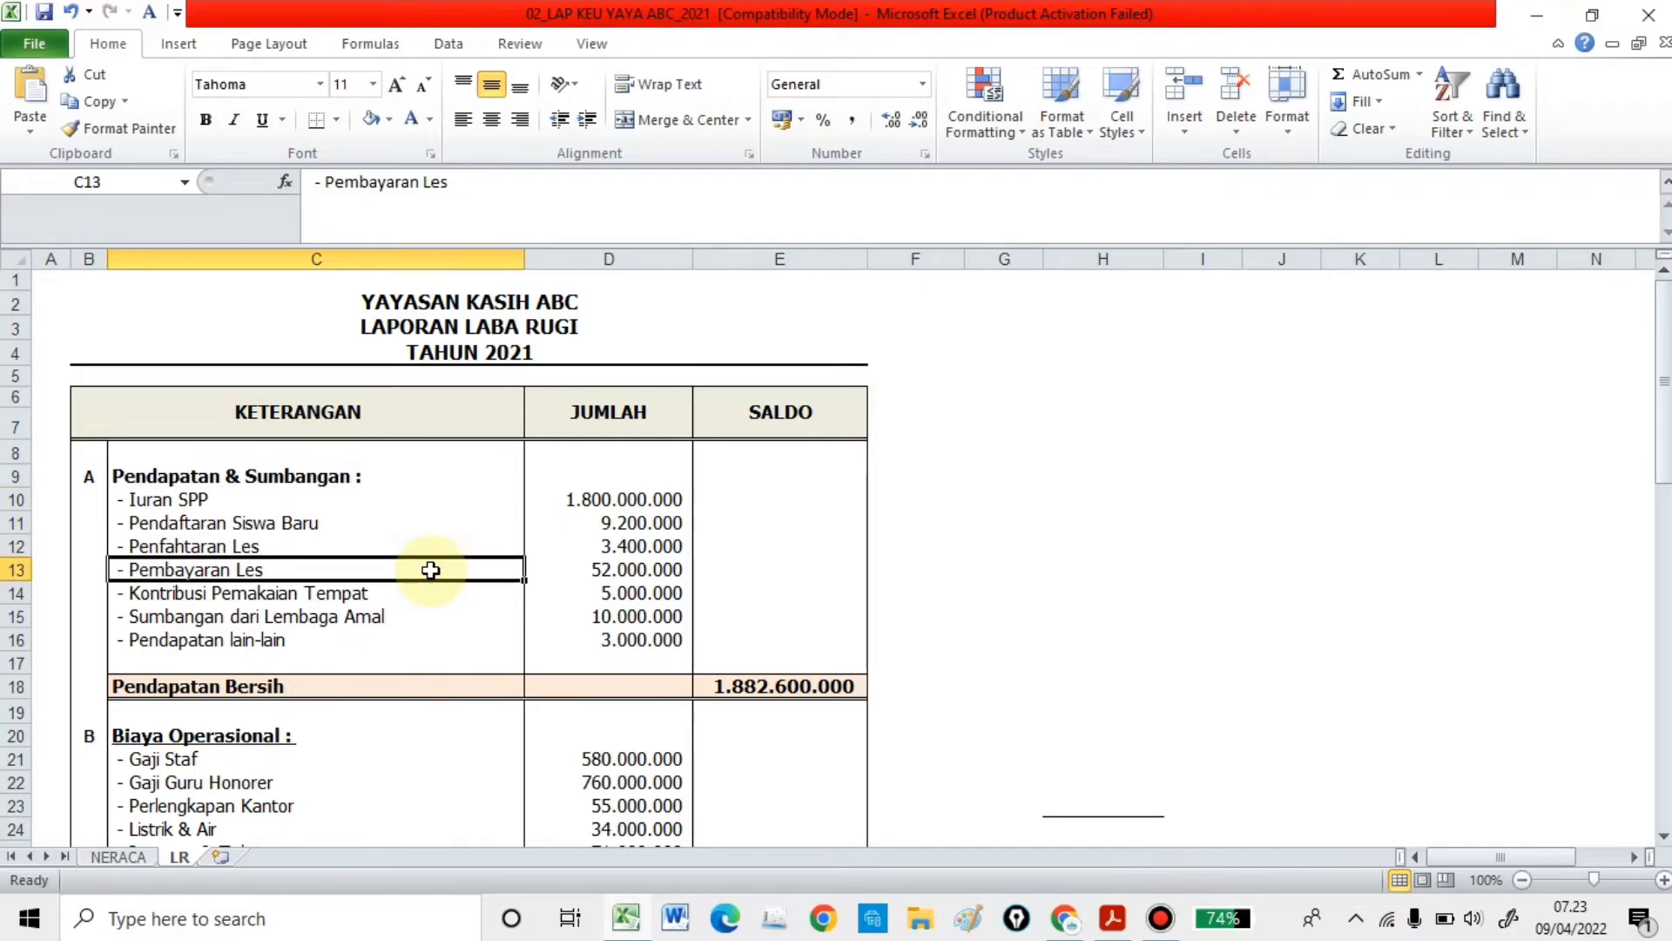
{"action": "key", "text": "Down"}
{"action": "key", "text": "Down"}
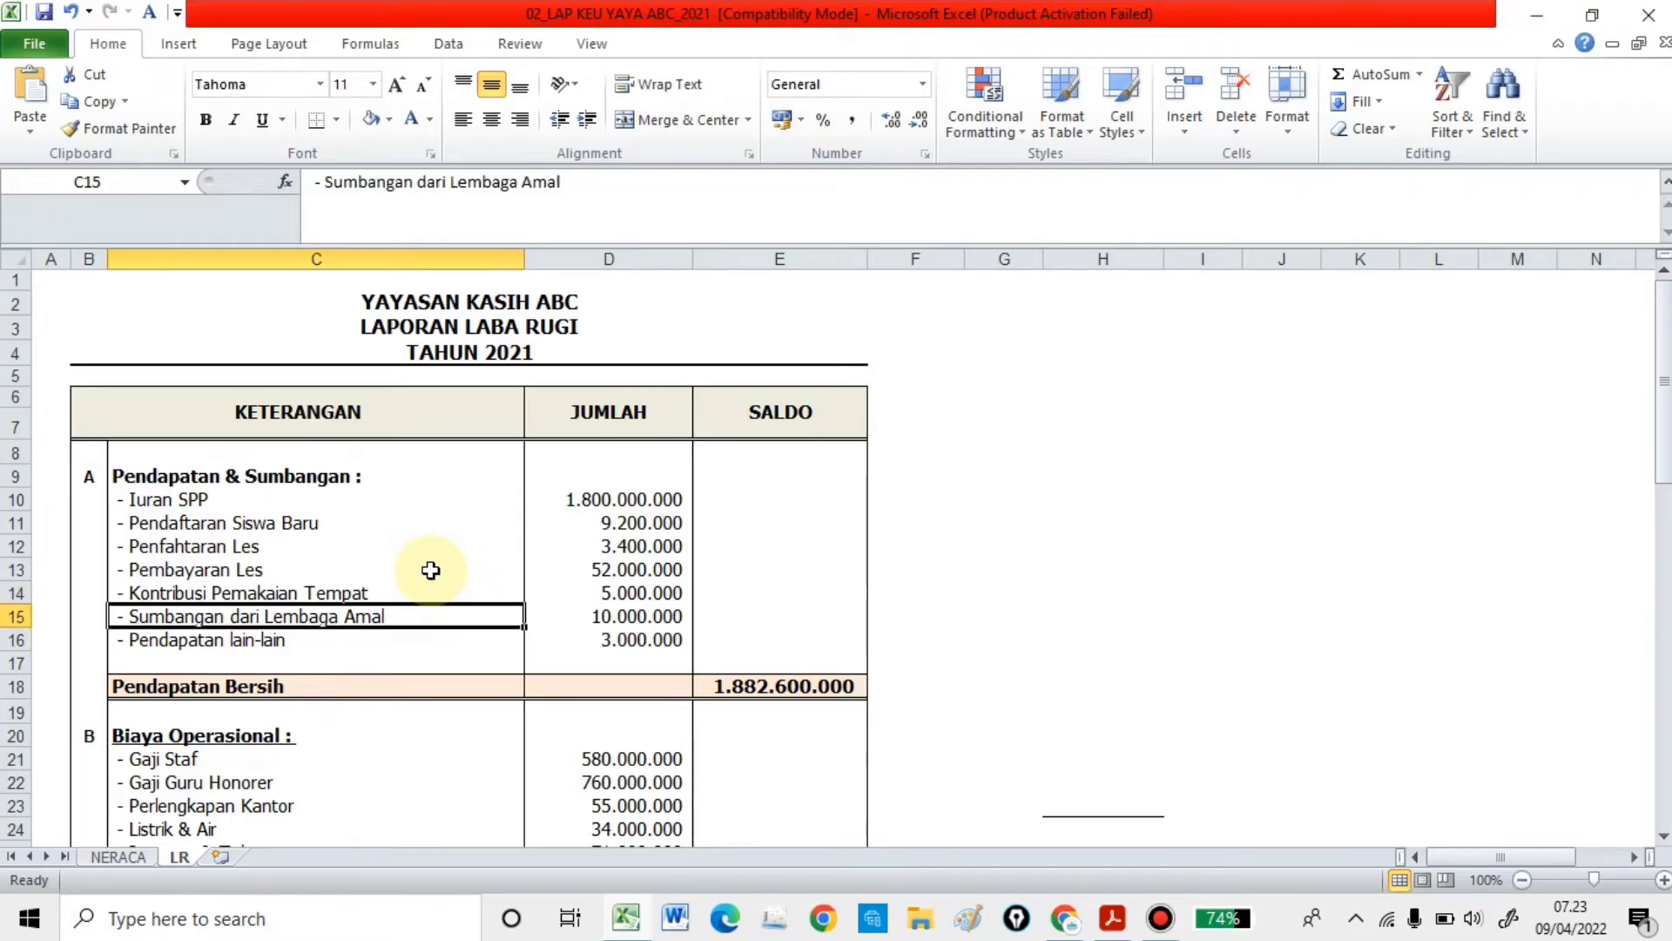
{"action": "key", "text": "Down"}
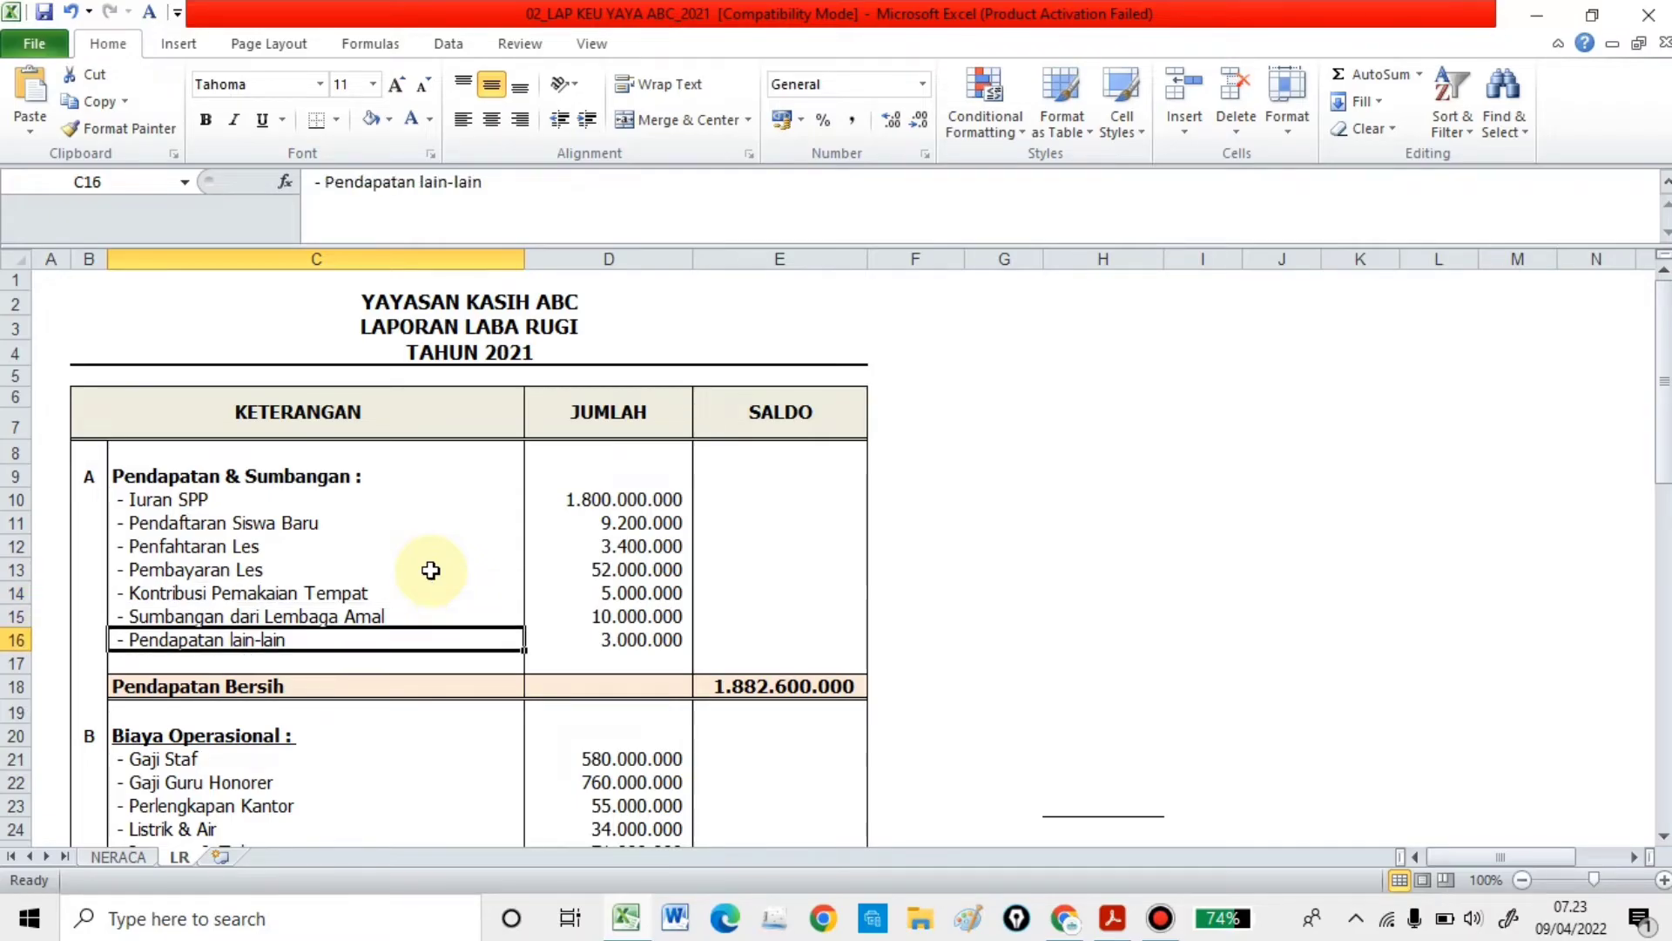
Examine the Pendapatan Bersih row with its SALDO formula and the expense sections below it.
{"action": "key", "text": "Down"}
{"action": "key", "text": "Down"}
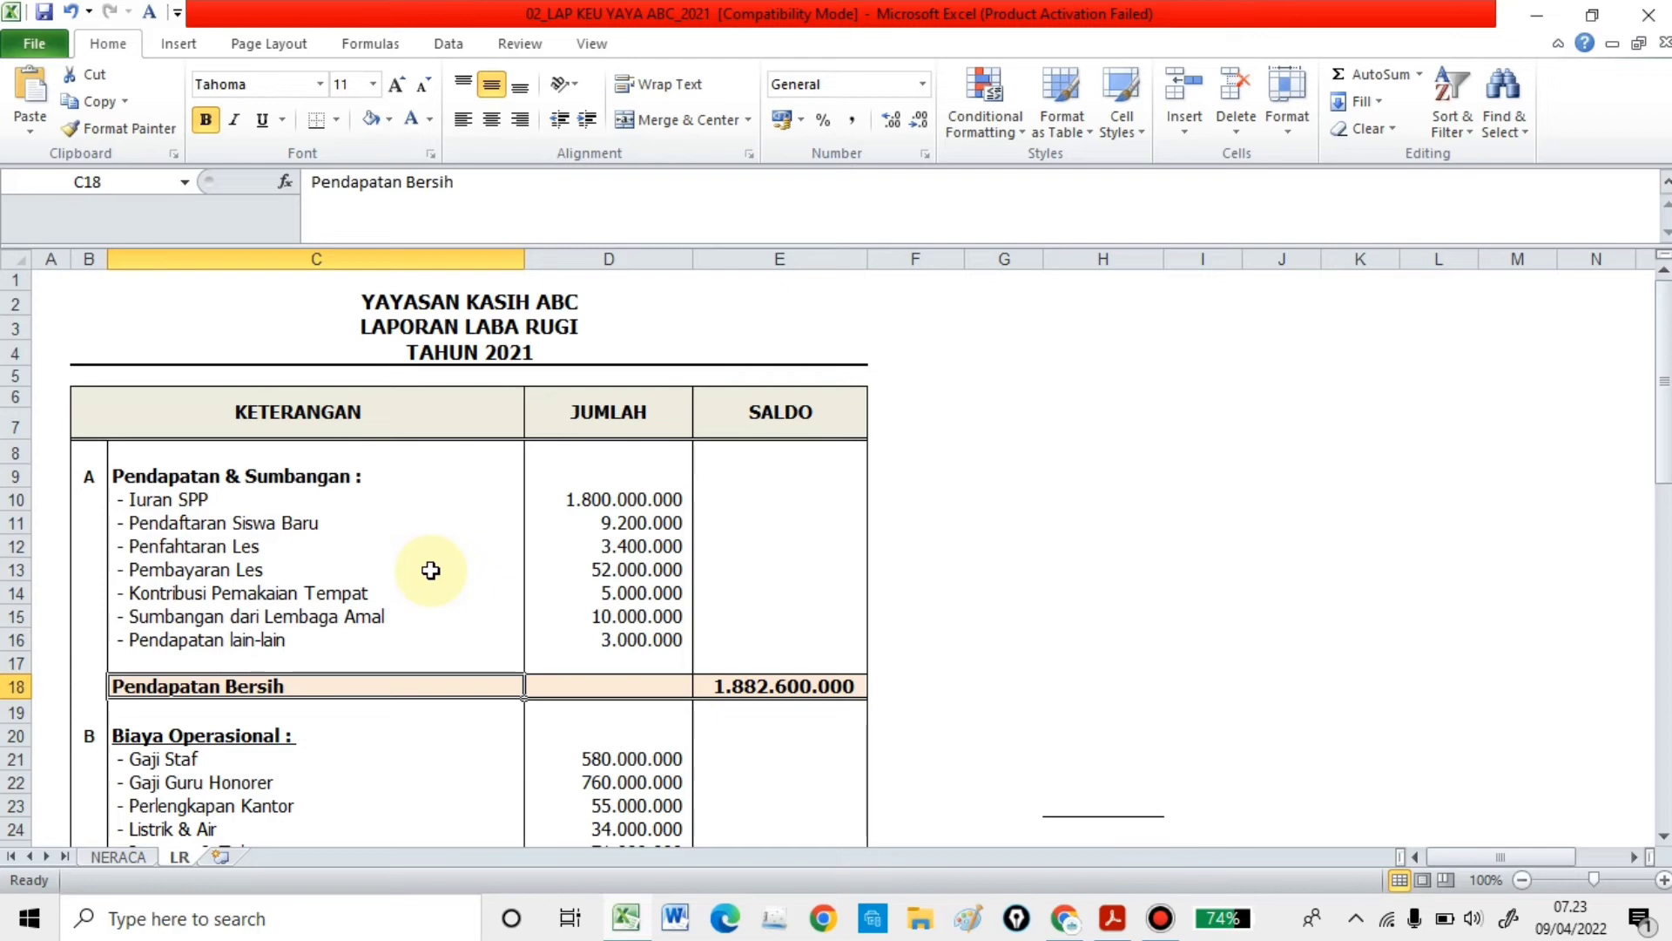
{"action": "key", "text": "Up"}
{"action": "key", "text": "Down"}
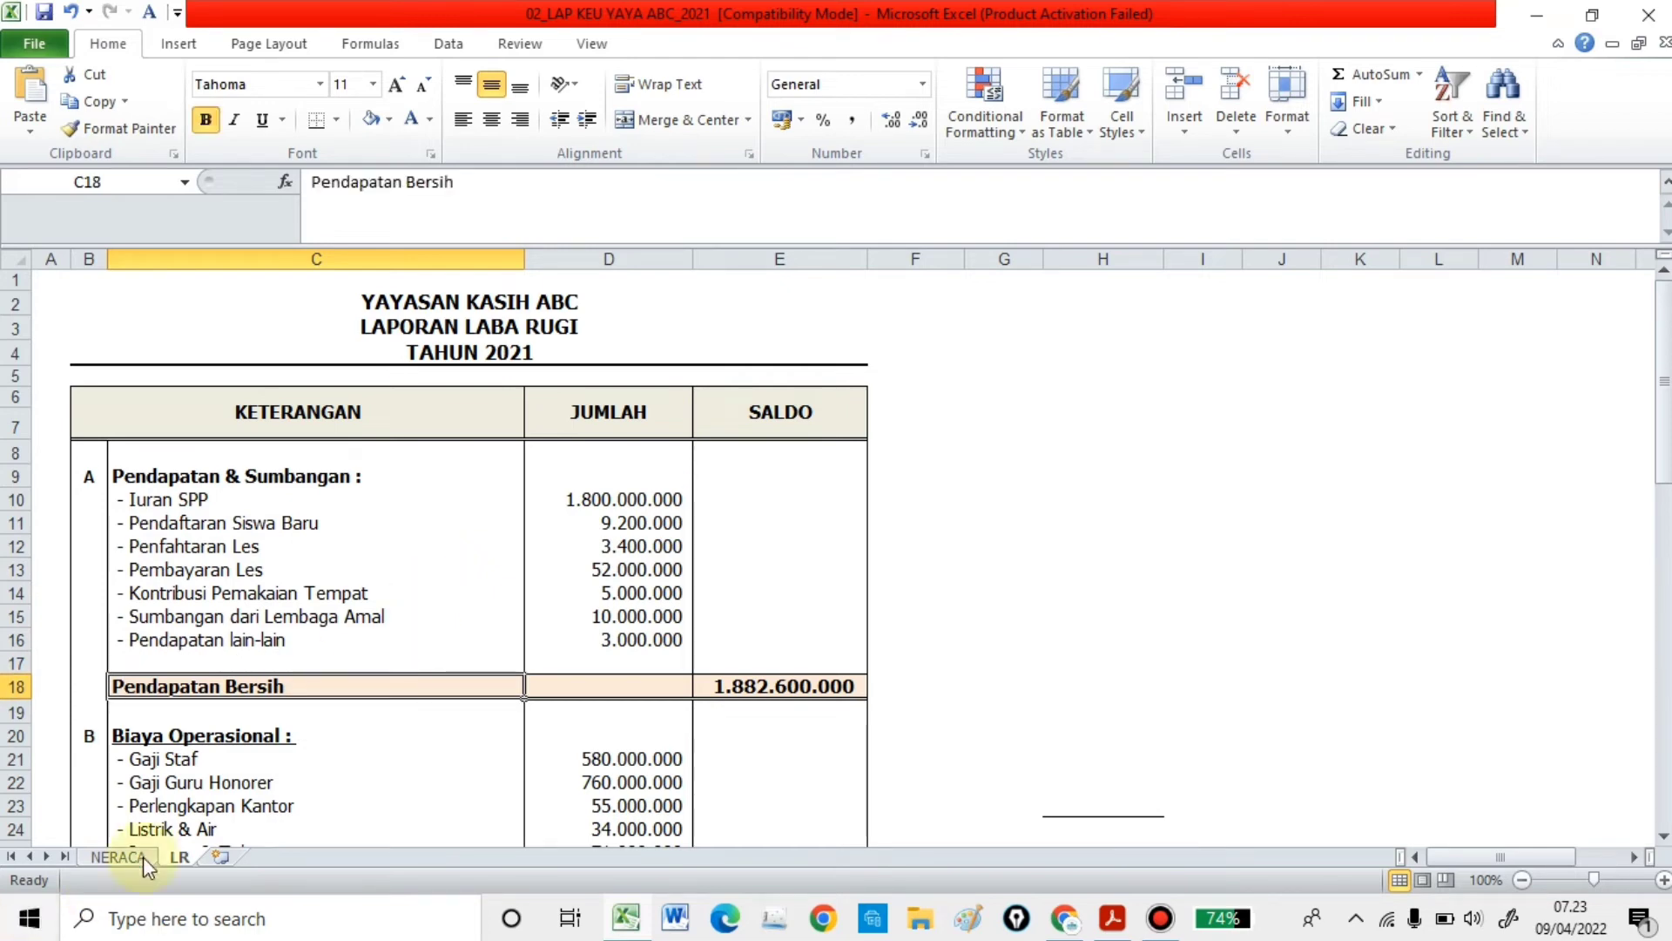
{"action": "left_click", "coordinate": [751, 689]}
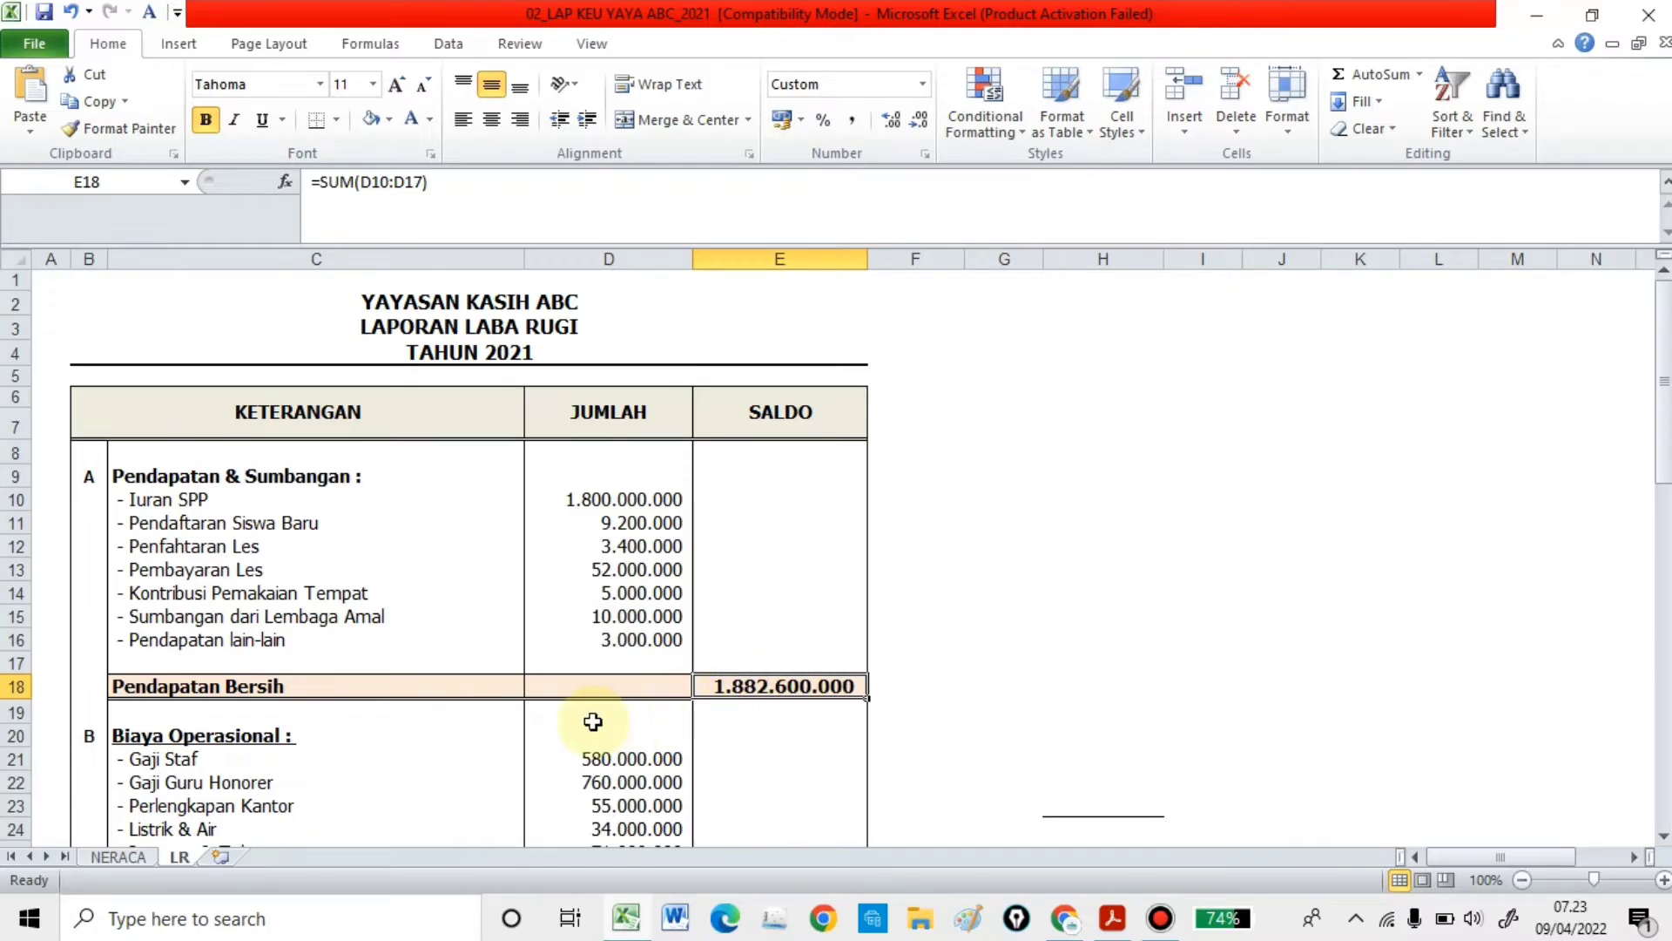
{"action": "scroll", "coordinate": [593, 721], "scroll_direction": "down", "scroll_amount": 4}
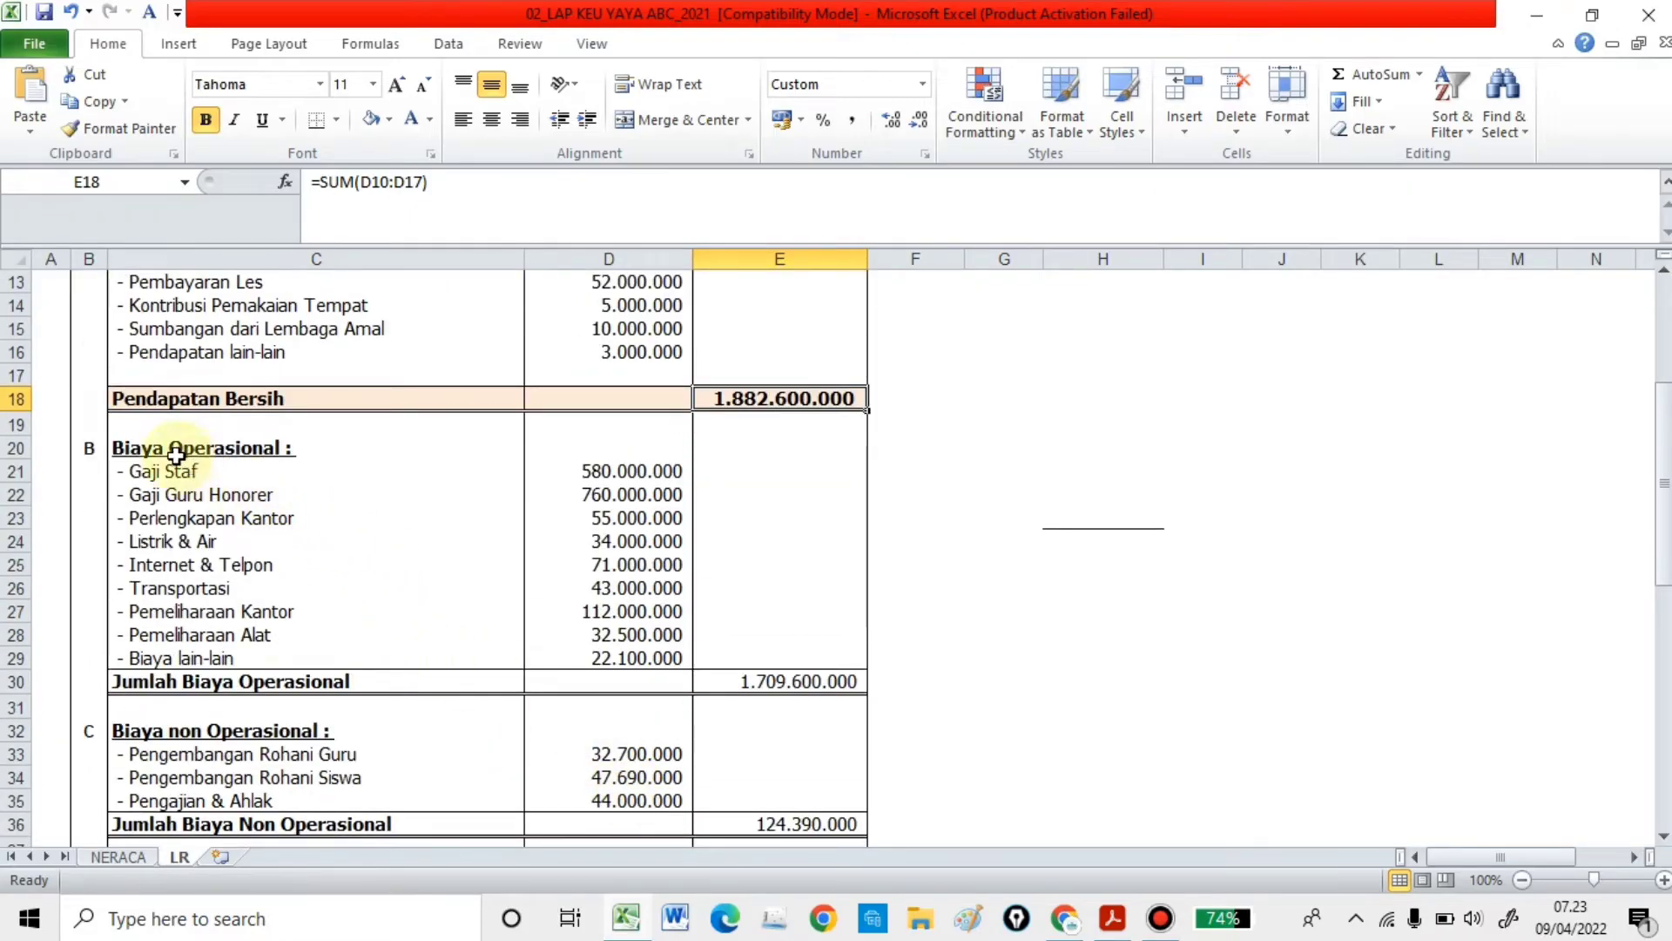
Go through the Biaya Operasional entries one by one, from Gaji Staf down to Biaya lain-lain.
{"action": "left_click", "coordinate": [152, 447]}
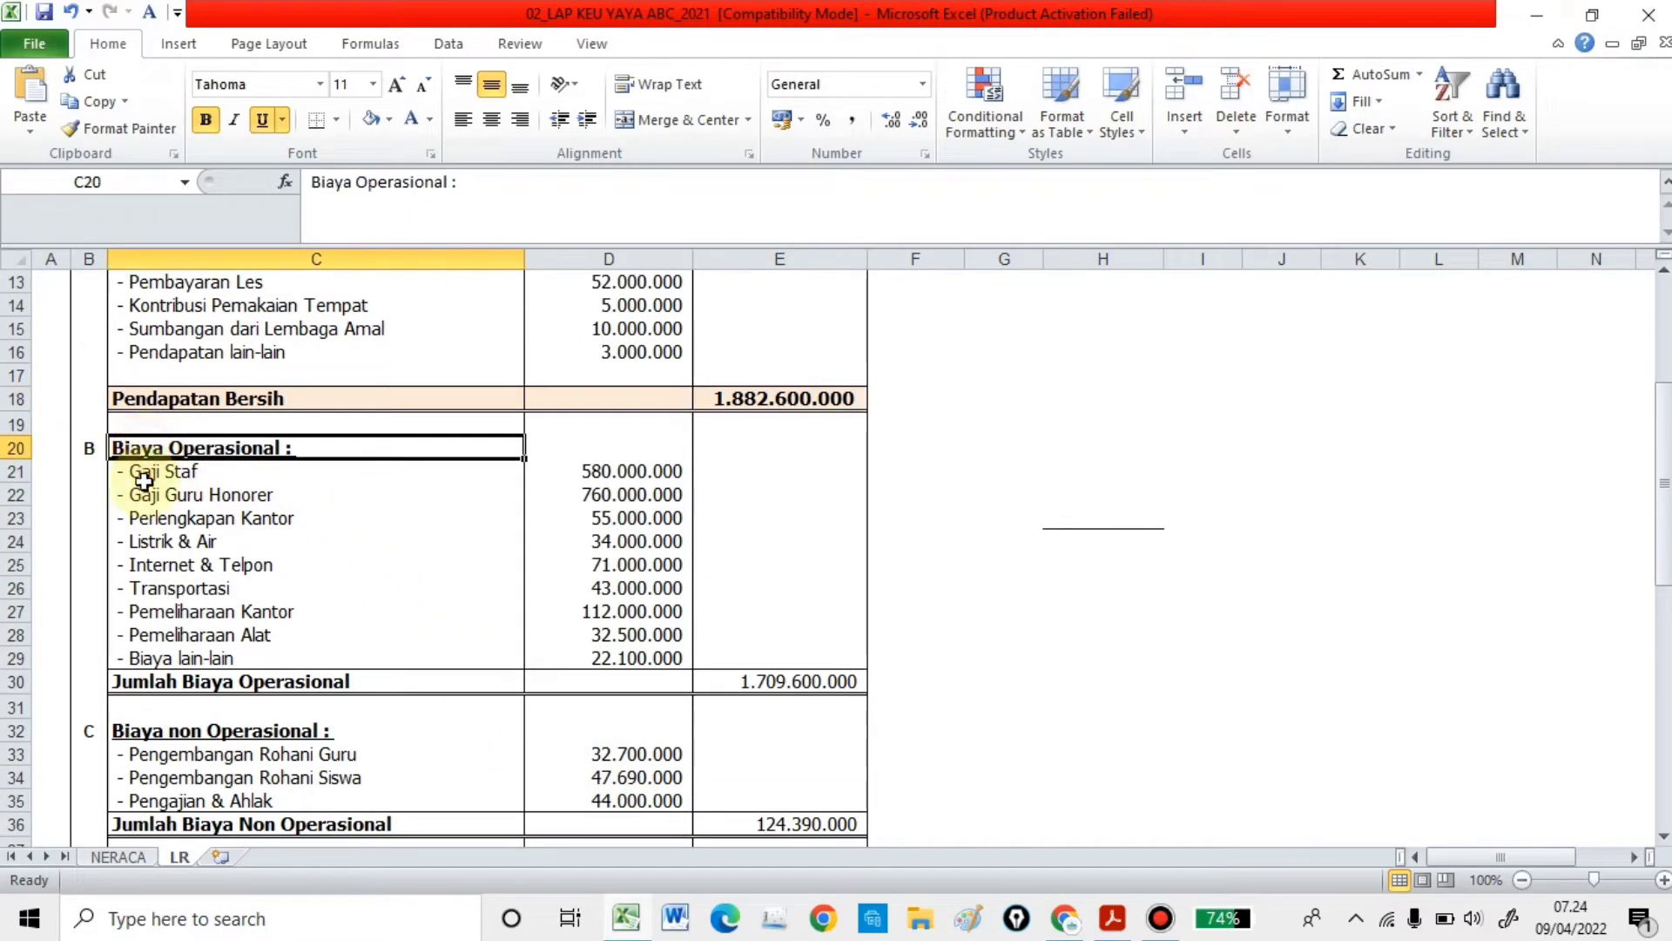
{"action": "scroll", "coordinate": [145, 521], "scroll_direction": "up", "scroll_amount": 1}
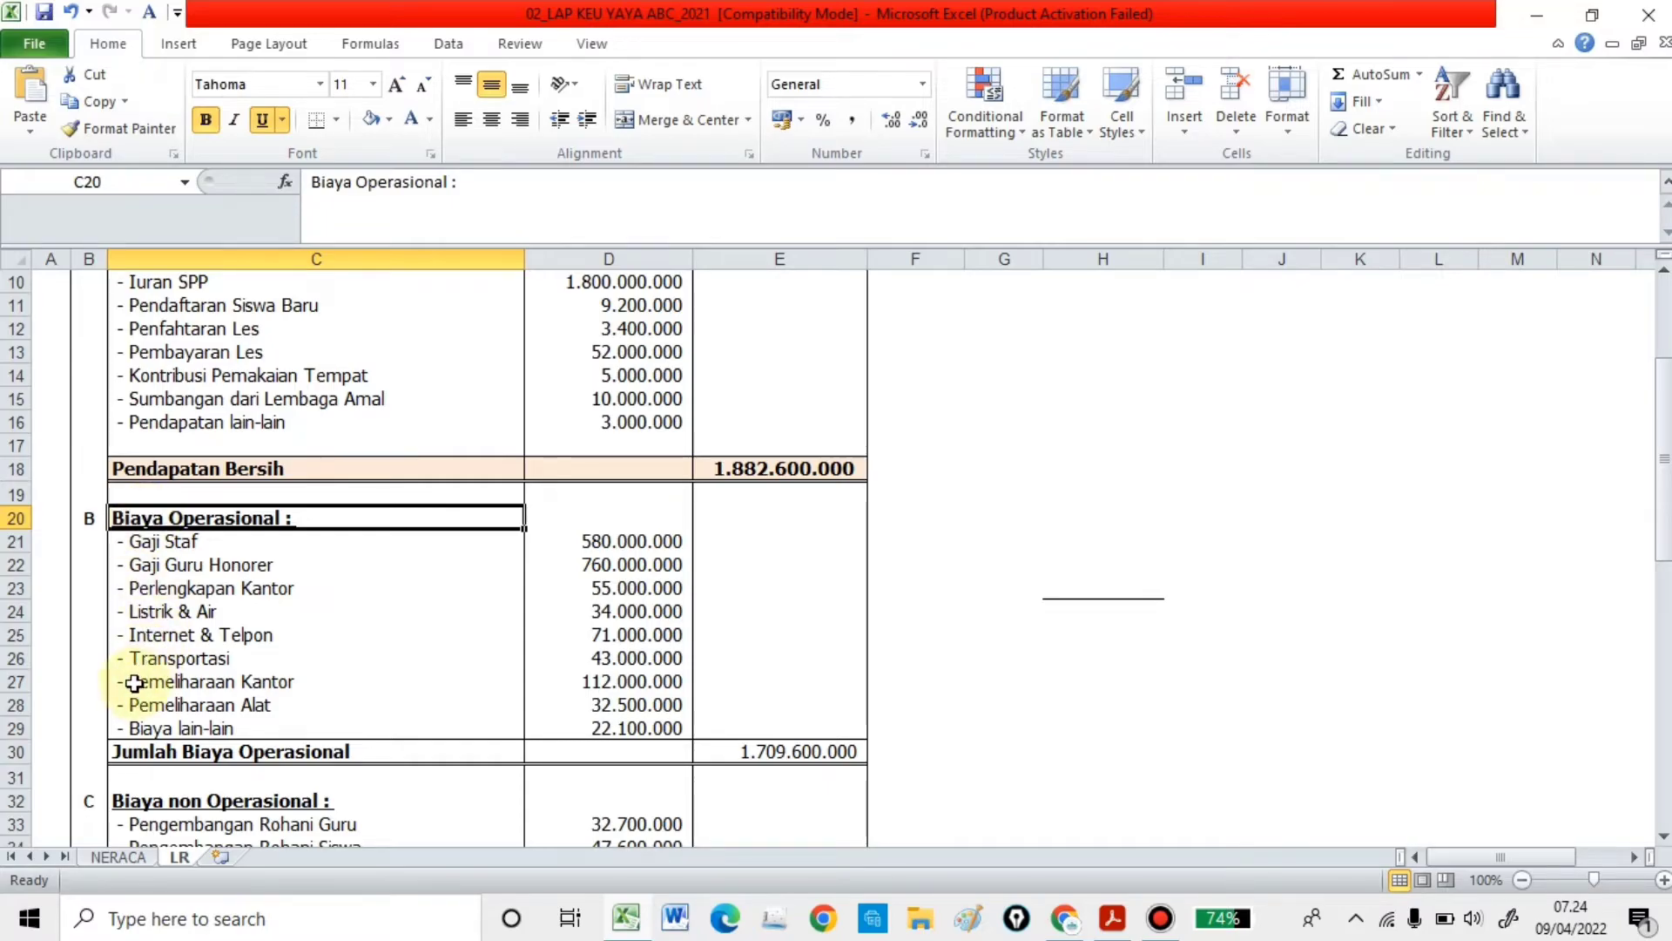
{"action": "left_click", "coordinate": [177, 541]}
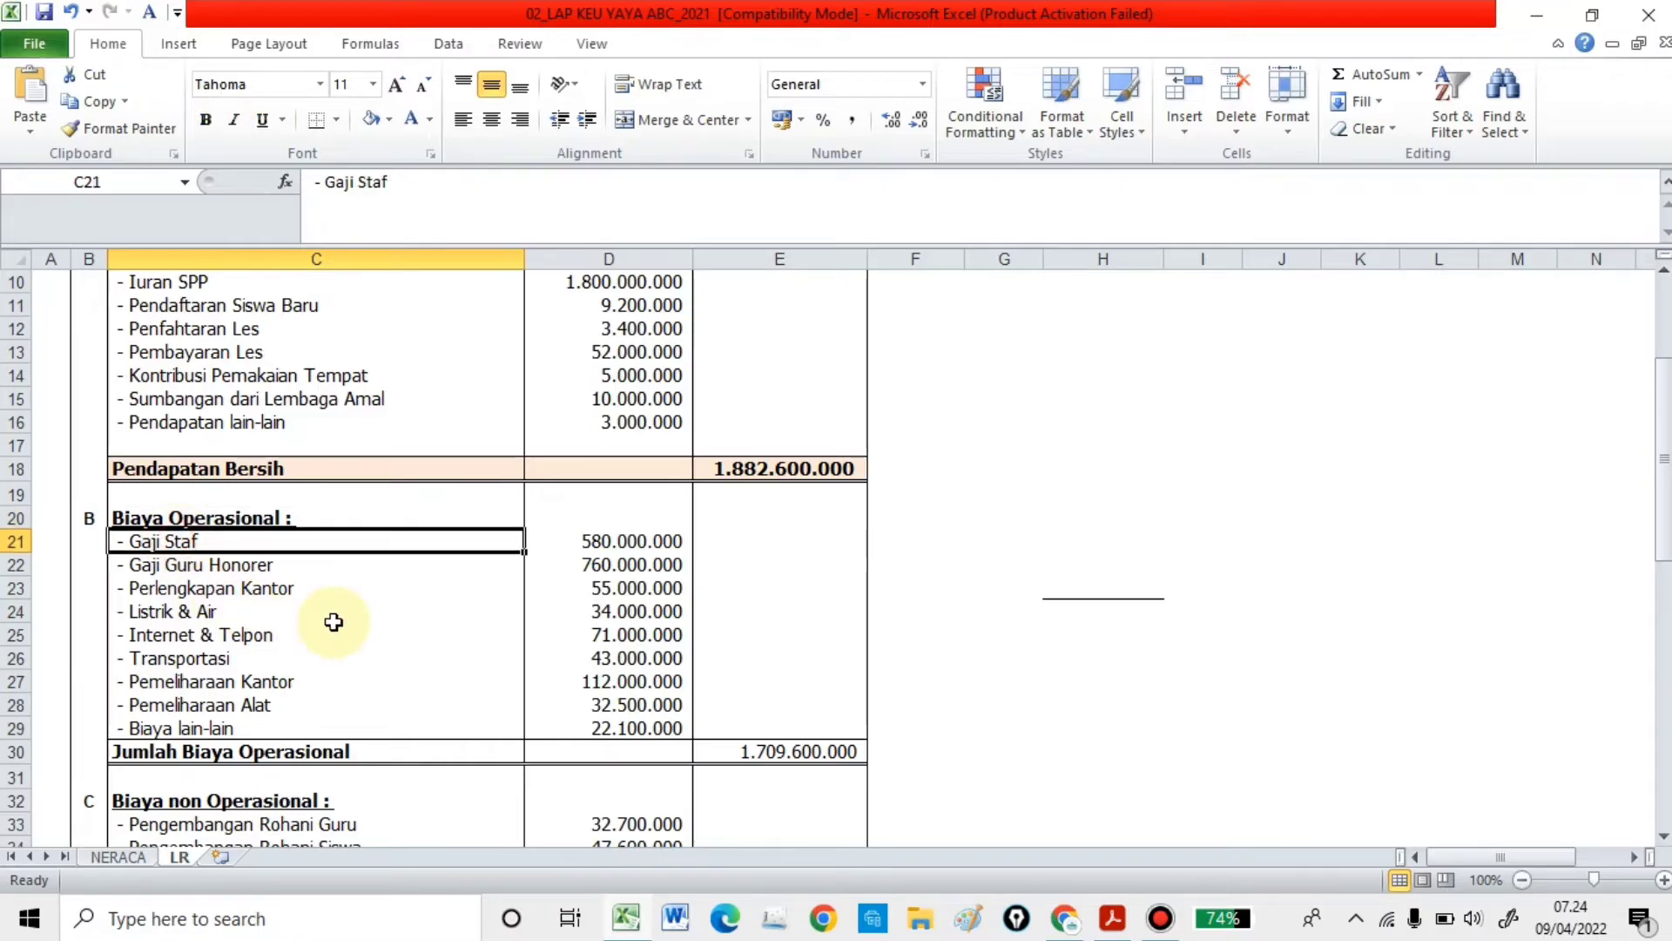
{"action": "key", "text": "Down"}
{"action": "key", "text": "Up"}
{"action": "key", "text": "Down"}
{"action": "key", "text": "Down"}
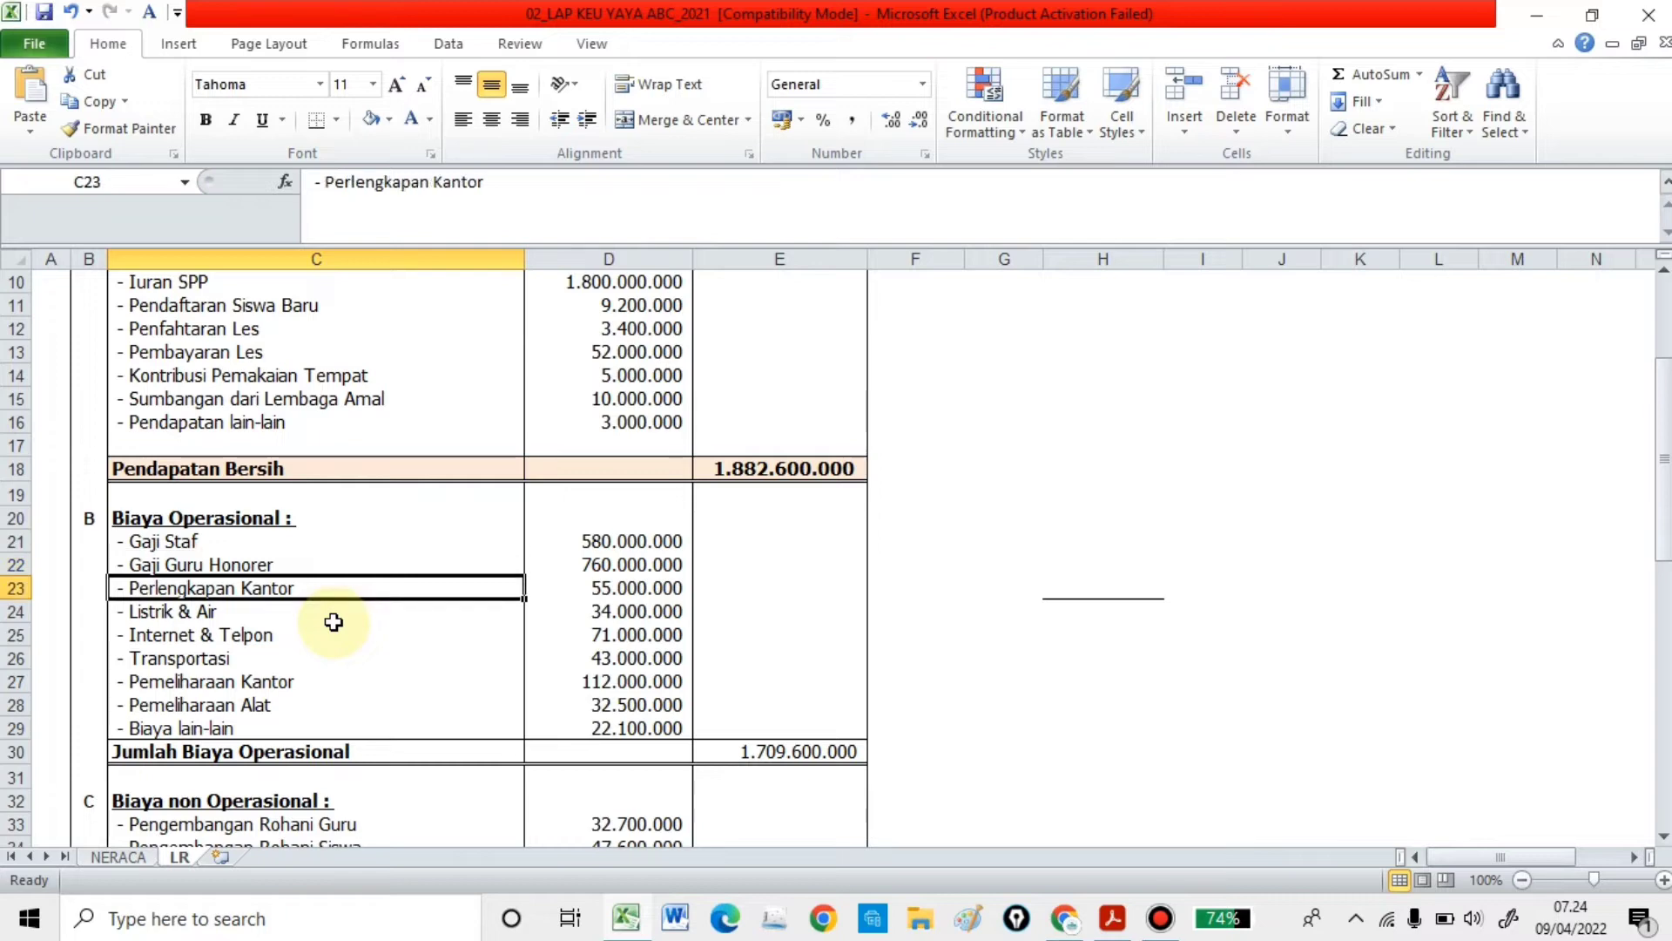
{"action": "key", "text": "Down"}
{"action": "key", "text": "Down"}
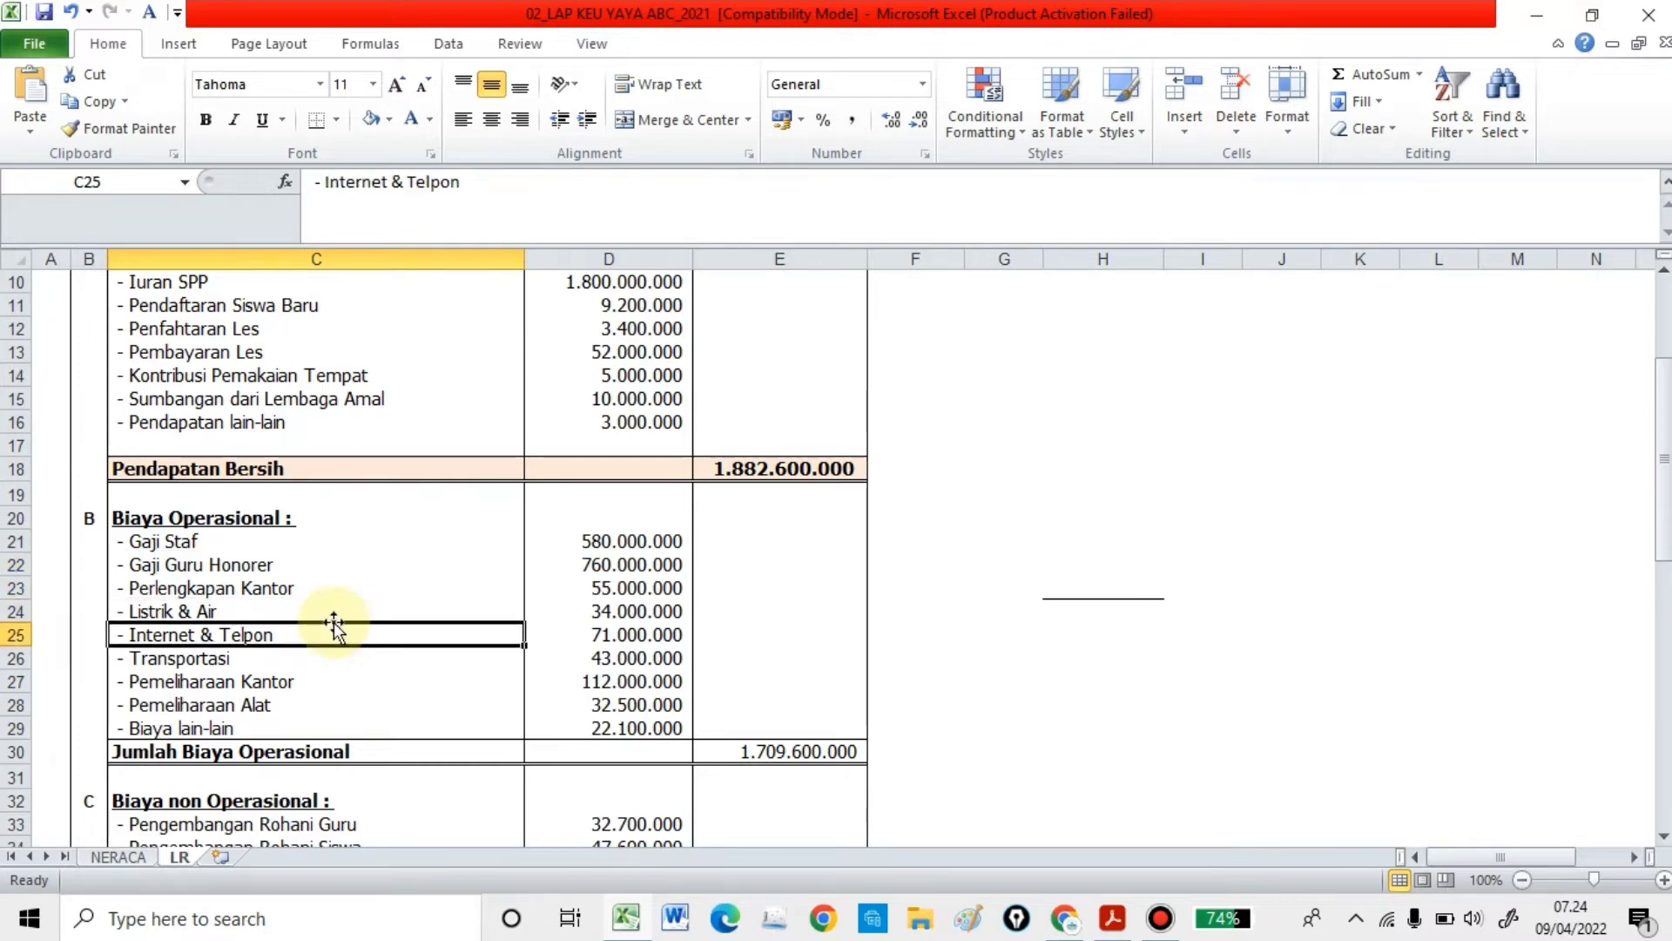
{"action": "key", "text": "Down"}
{"action": "key", "text": "Down"}
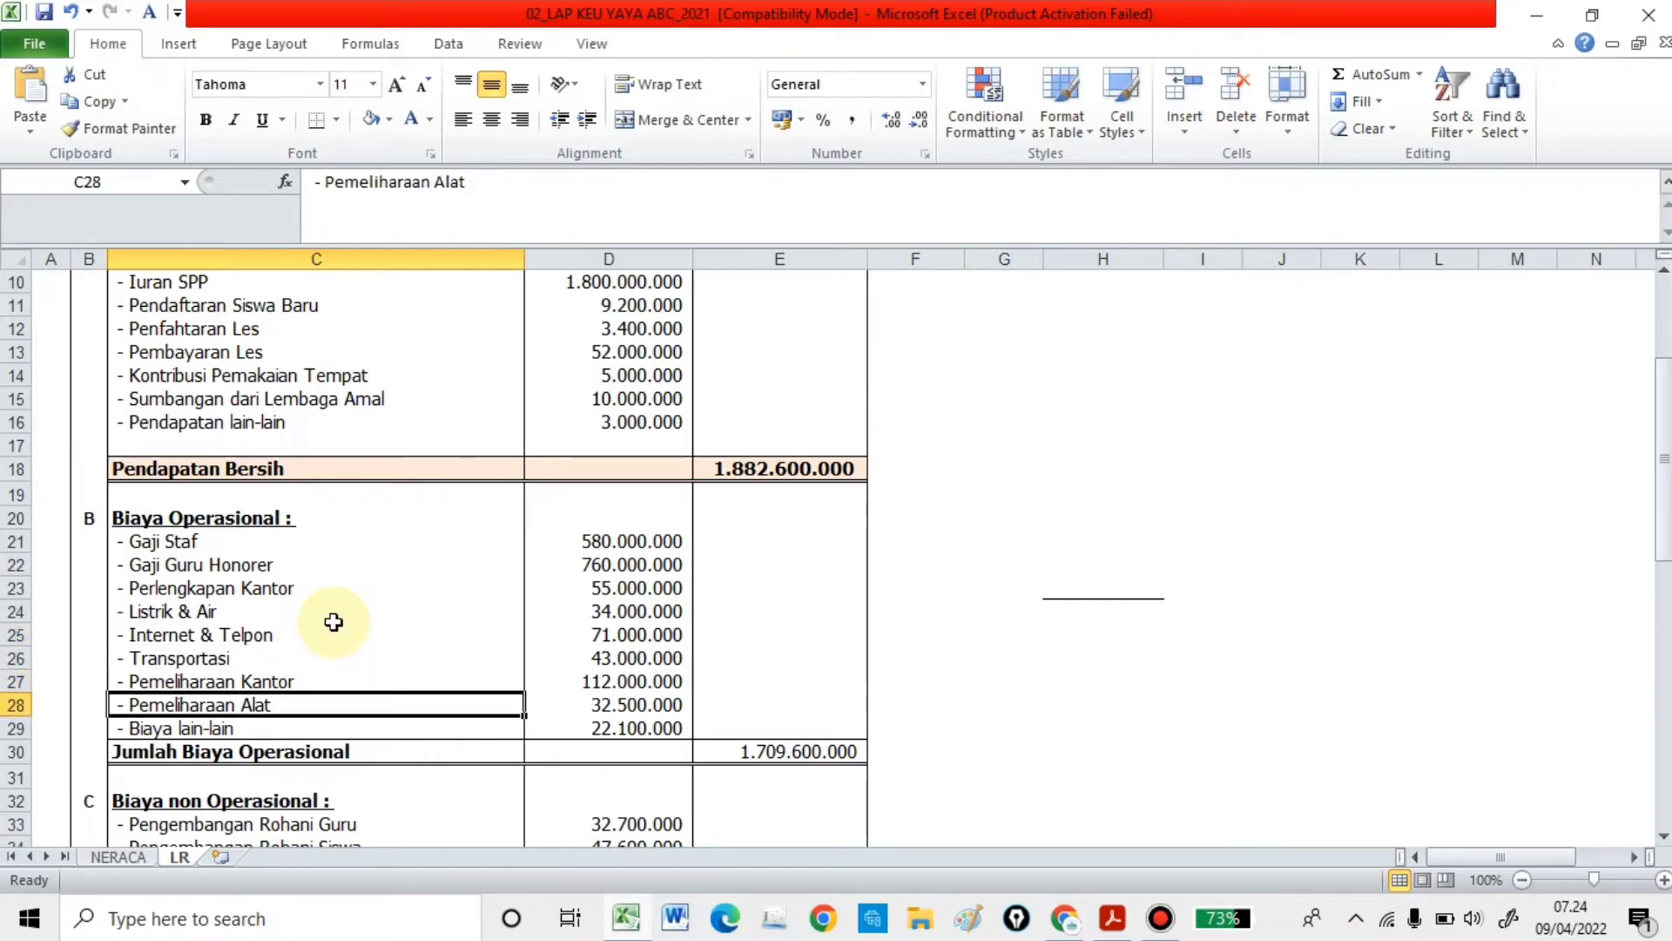
{"action": "key", "text": "Down"}
{"action": "key", "text": "Up"}
Inspect the SALDO formula of the Jumlah Biaya Operasional row and its label.
{"action": "key", "text": "Right"}
{"action": "key", "text": "Down"}
{"action": "key", "text": "Right"}
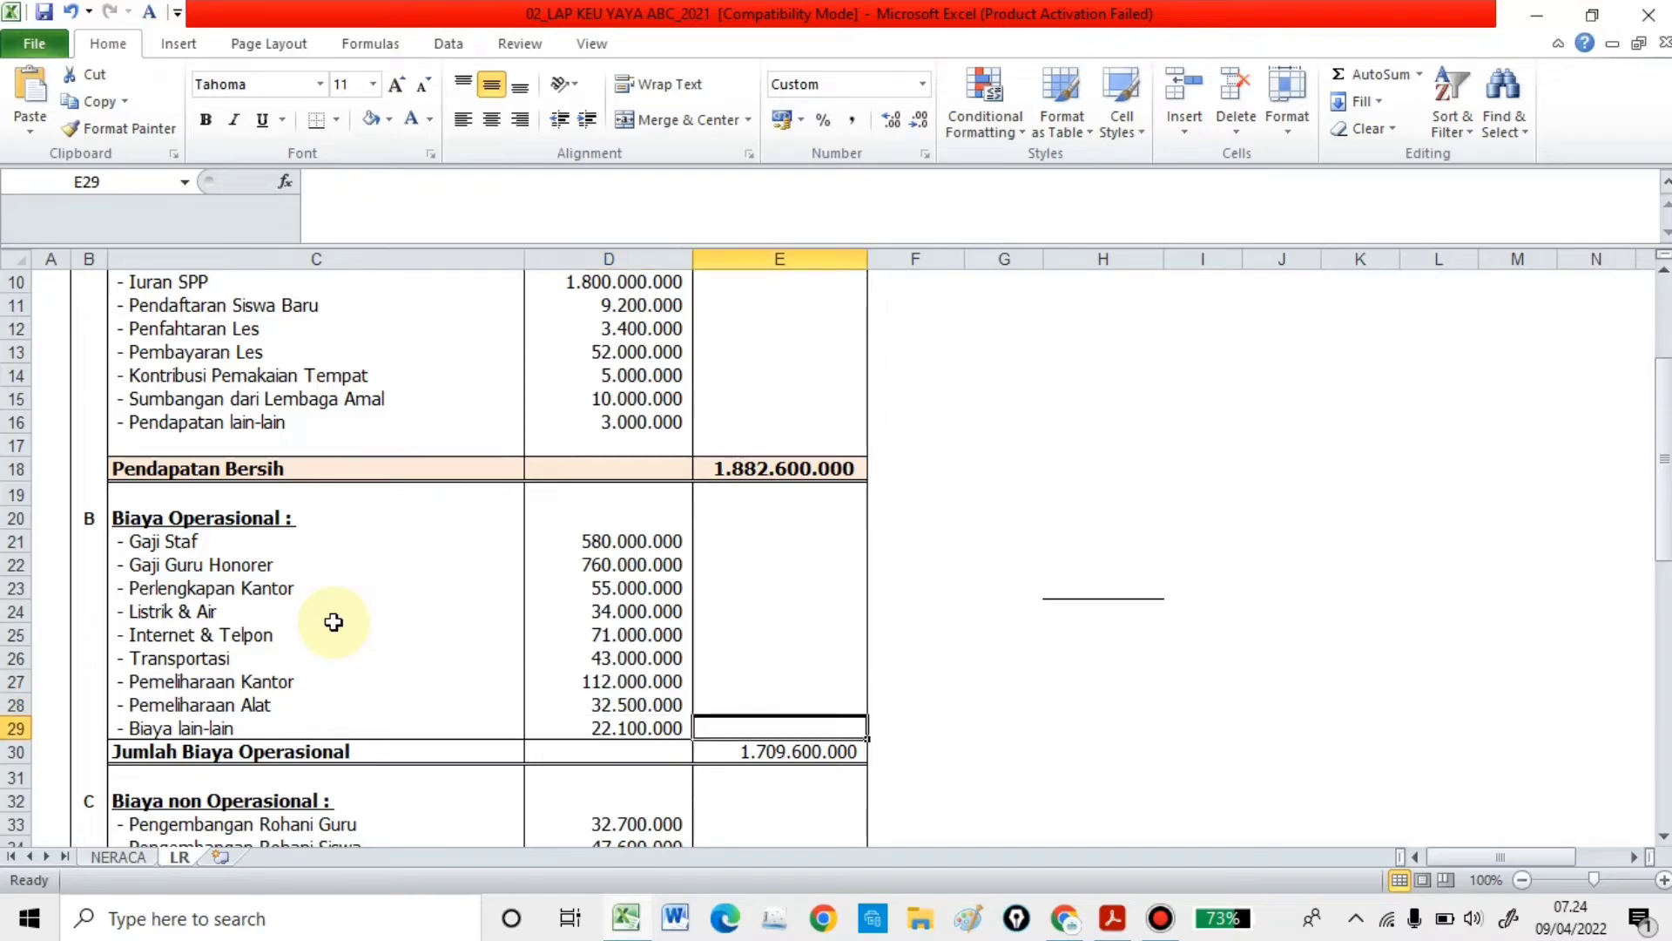
{"action": "key", "text": "Down"}
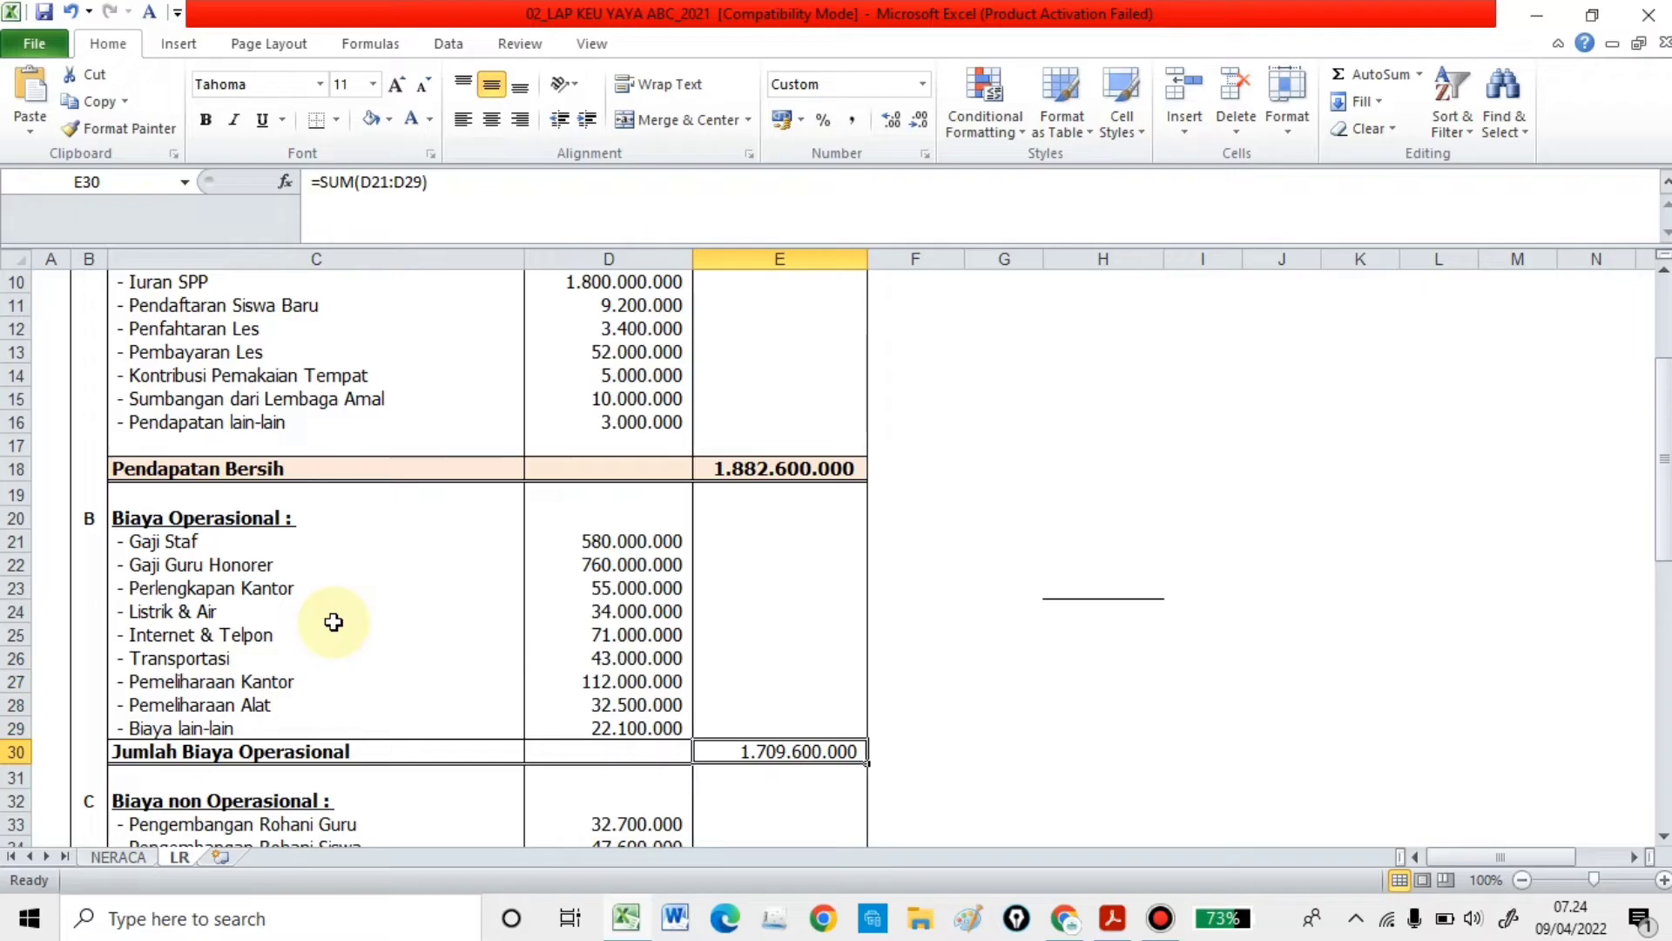
{"action": "key", "text": "Down"}
{"action": "key", "text": "Up"}
{"action": "key", "text": "Left"}
{"action": "key", "text": "Left"}
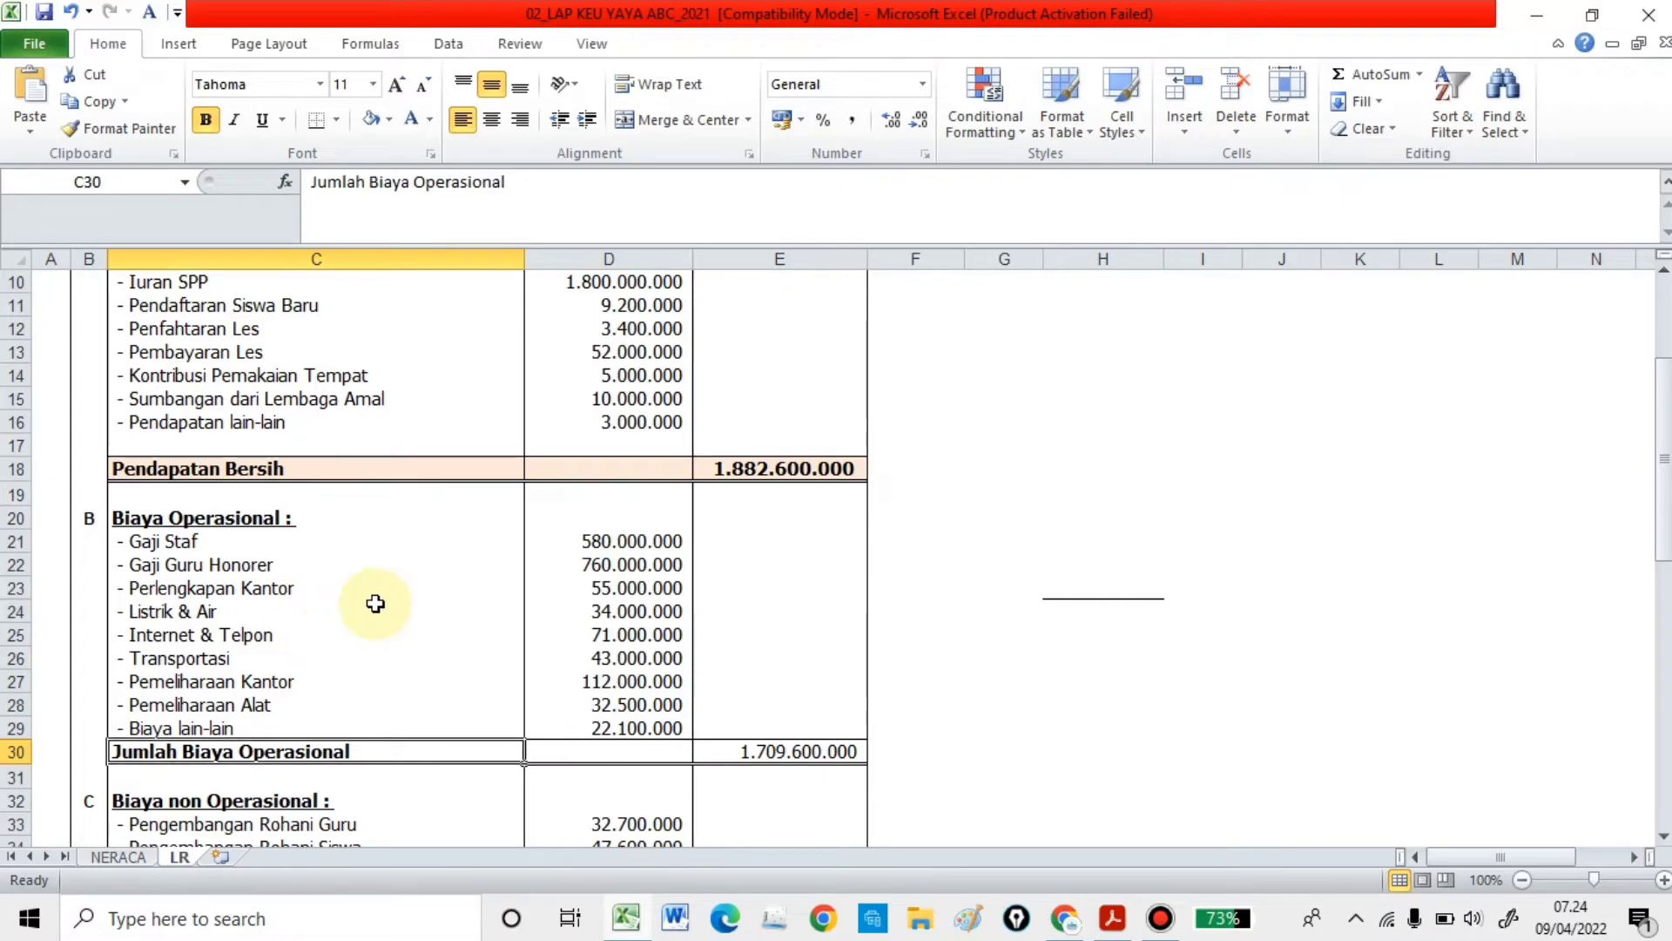
Select the labels under Pendapatan & Sumbangan from Iuran SPP down to Pendapatan lain-lain.
{"action": "scroll", "coordinate": [373, 598], "scroll_direction": "up", "scroll_amount": 2}
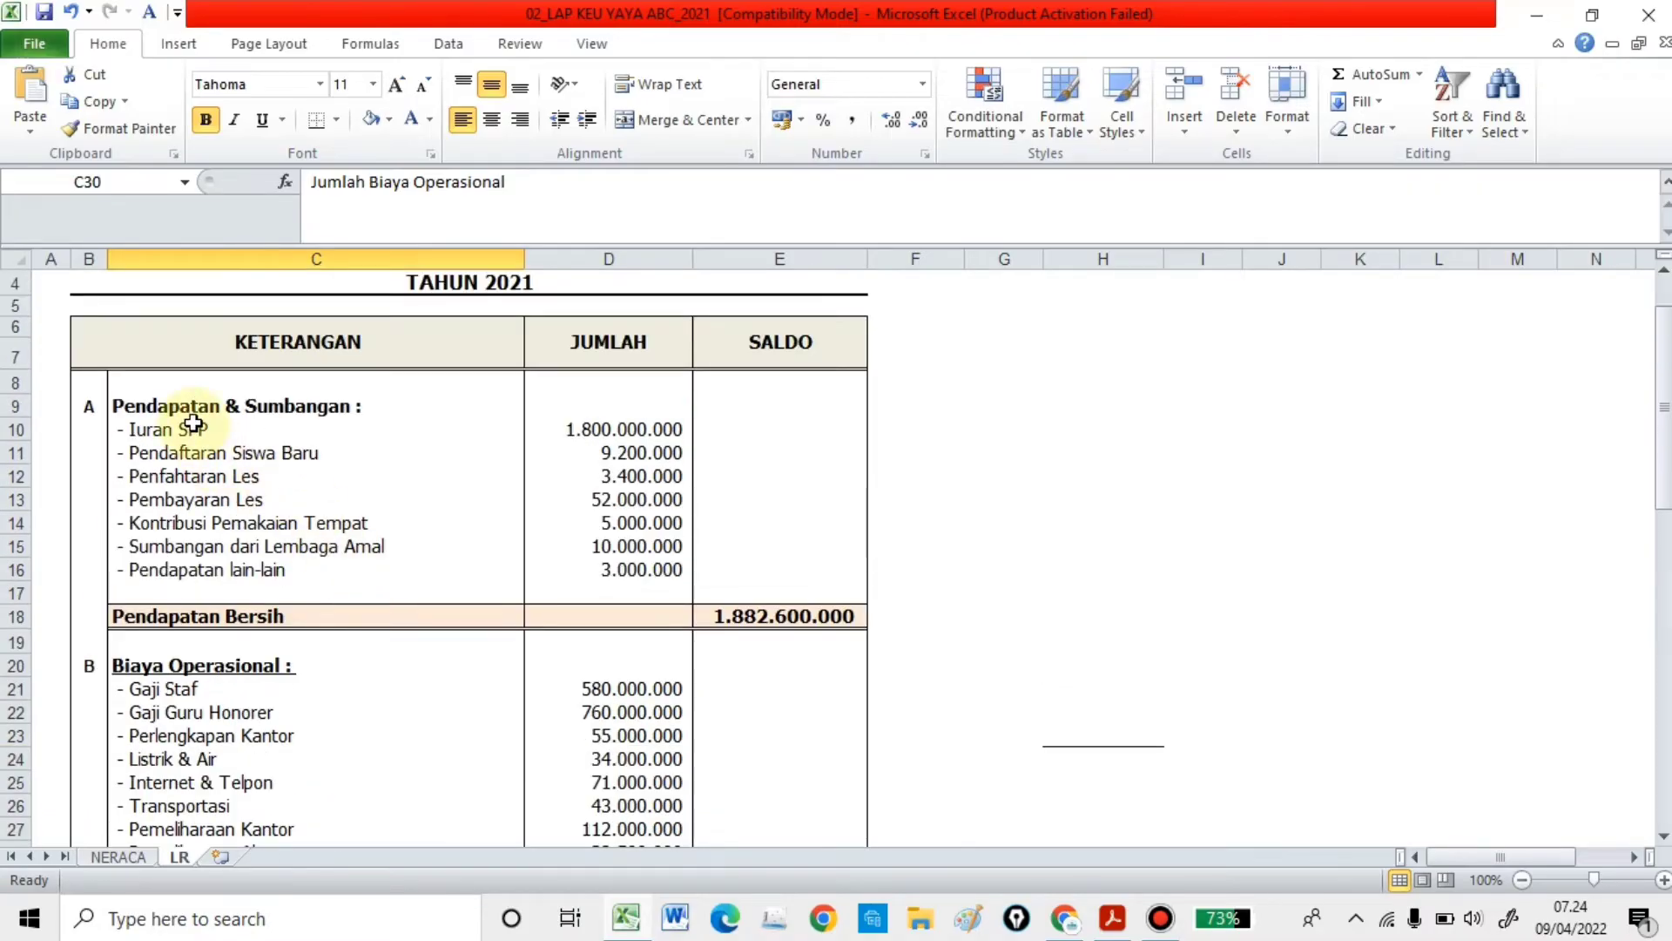
{"action": "left_click_drag", "start_coordinate": [193, 427], "coordinate": [276, 571]}
Go through the Biaya non Operasional section from its heading down to Pengajian & Ahlak.
{"action": "scroll", "coordinate": [276, 570], "scroll_direction": "down", "scroll_amount": 5}
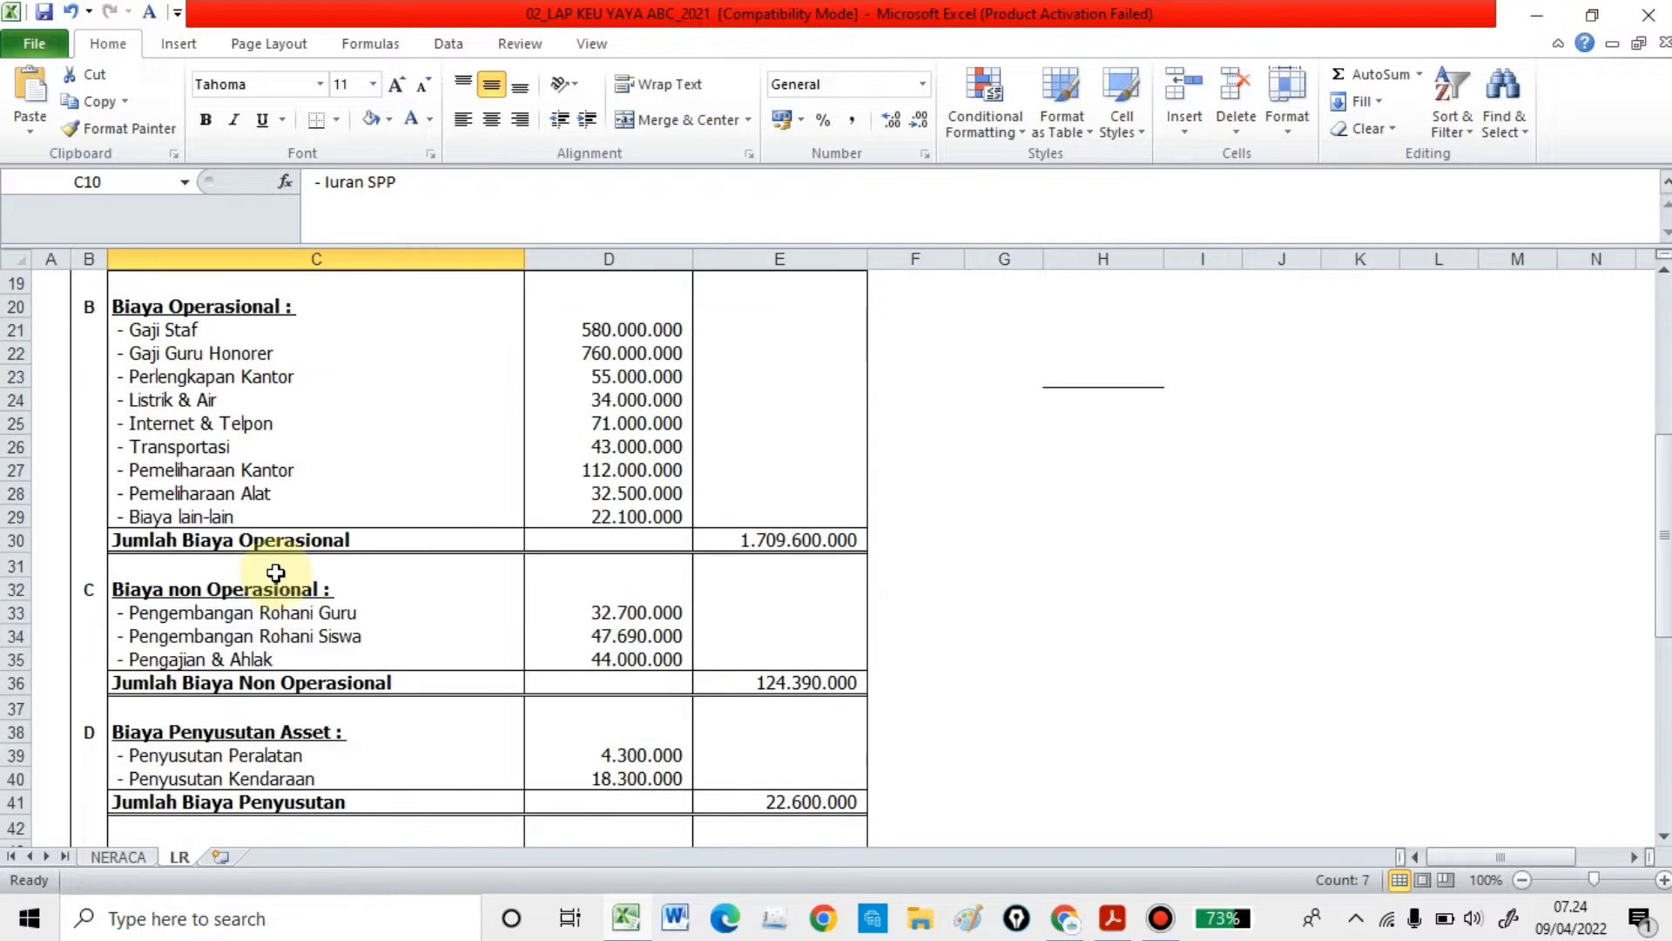
{"action": "left_click", "coordinate": [150, 597]}
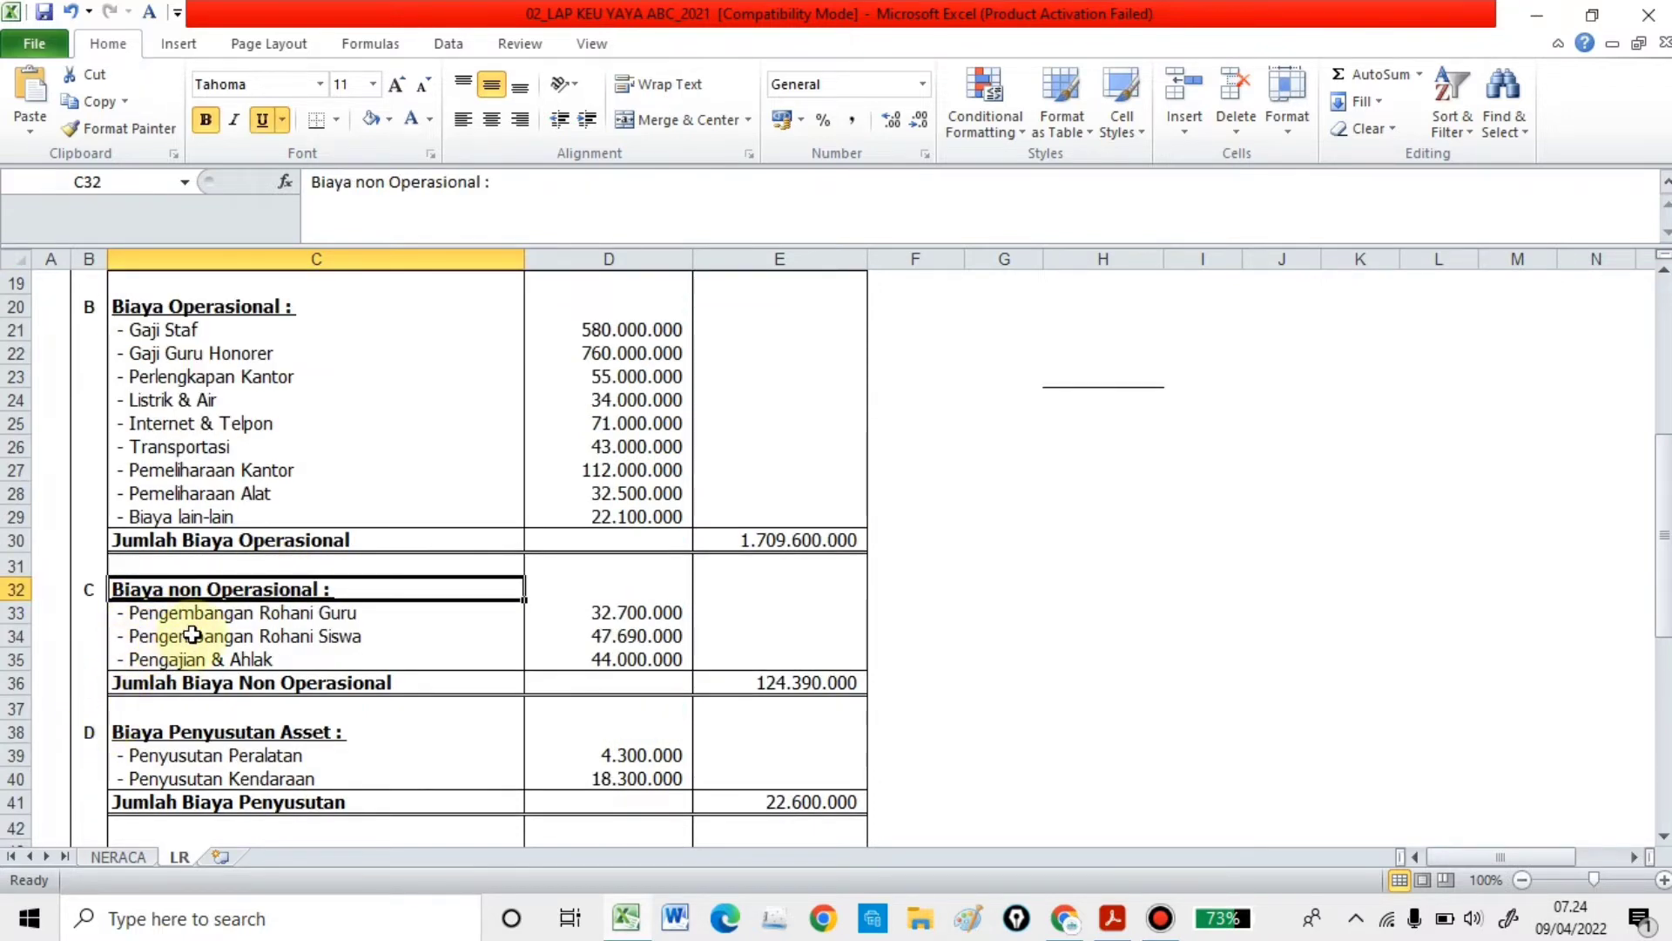
{"action": "left_click", "coordinate": [149, 614]}
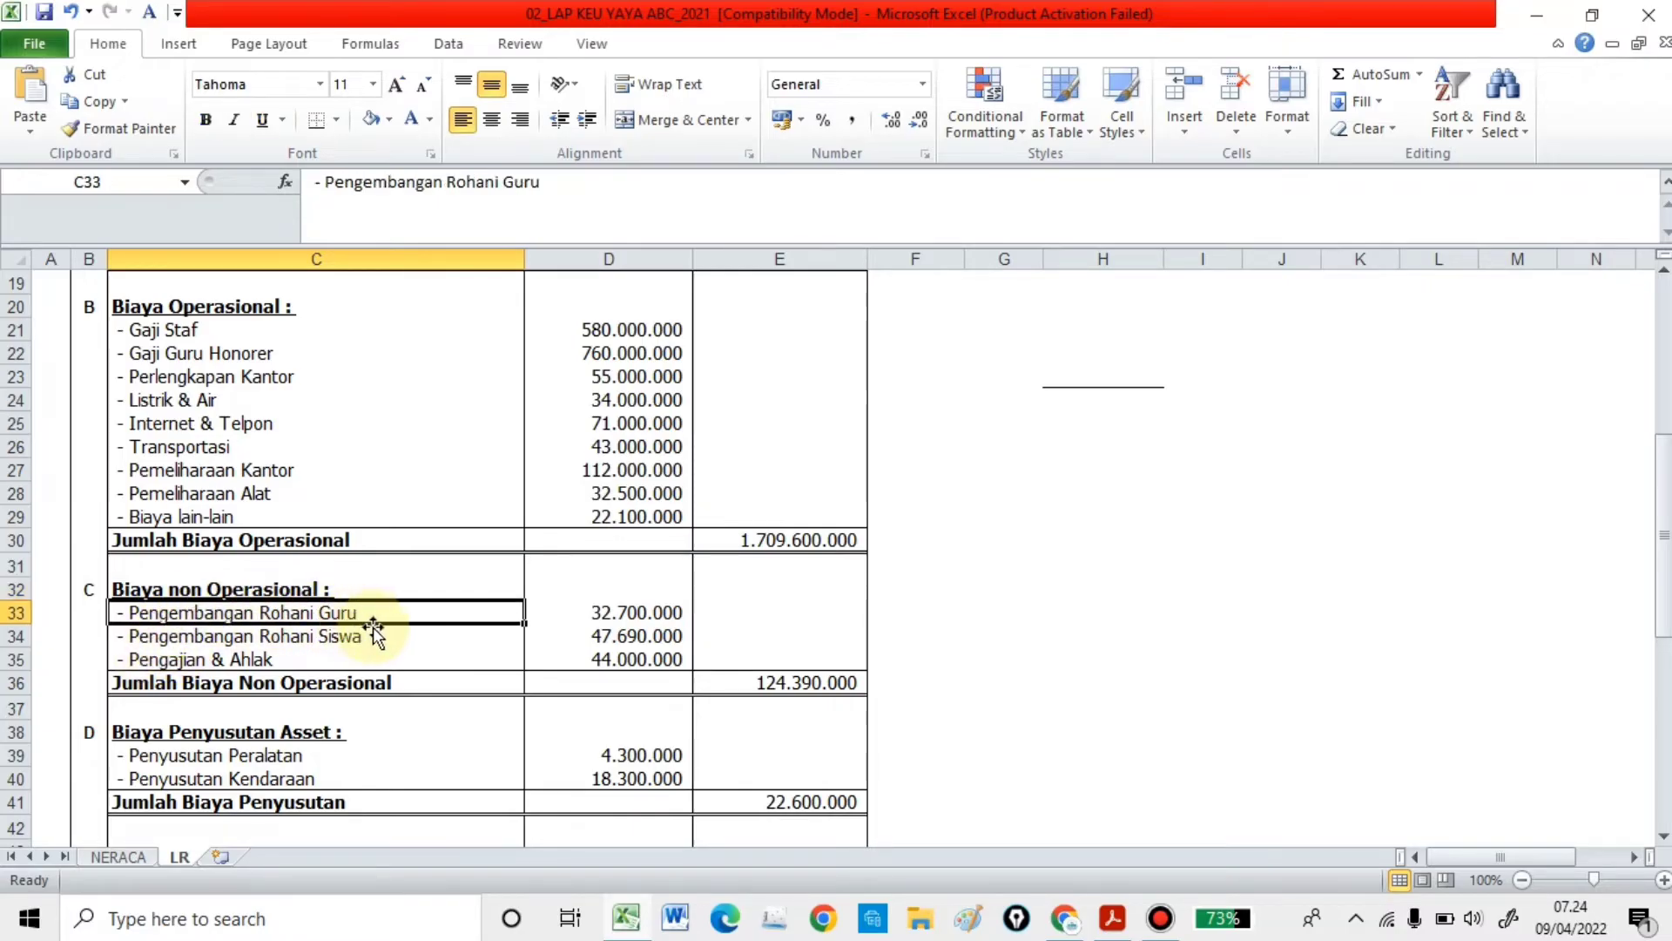
{"action": "left_click", "coordinate": [179, 644]}
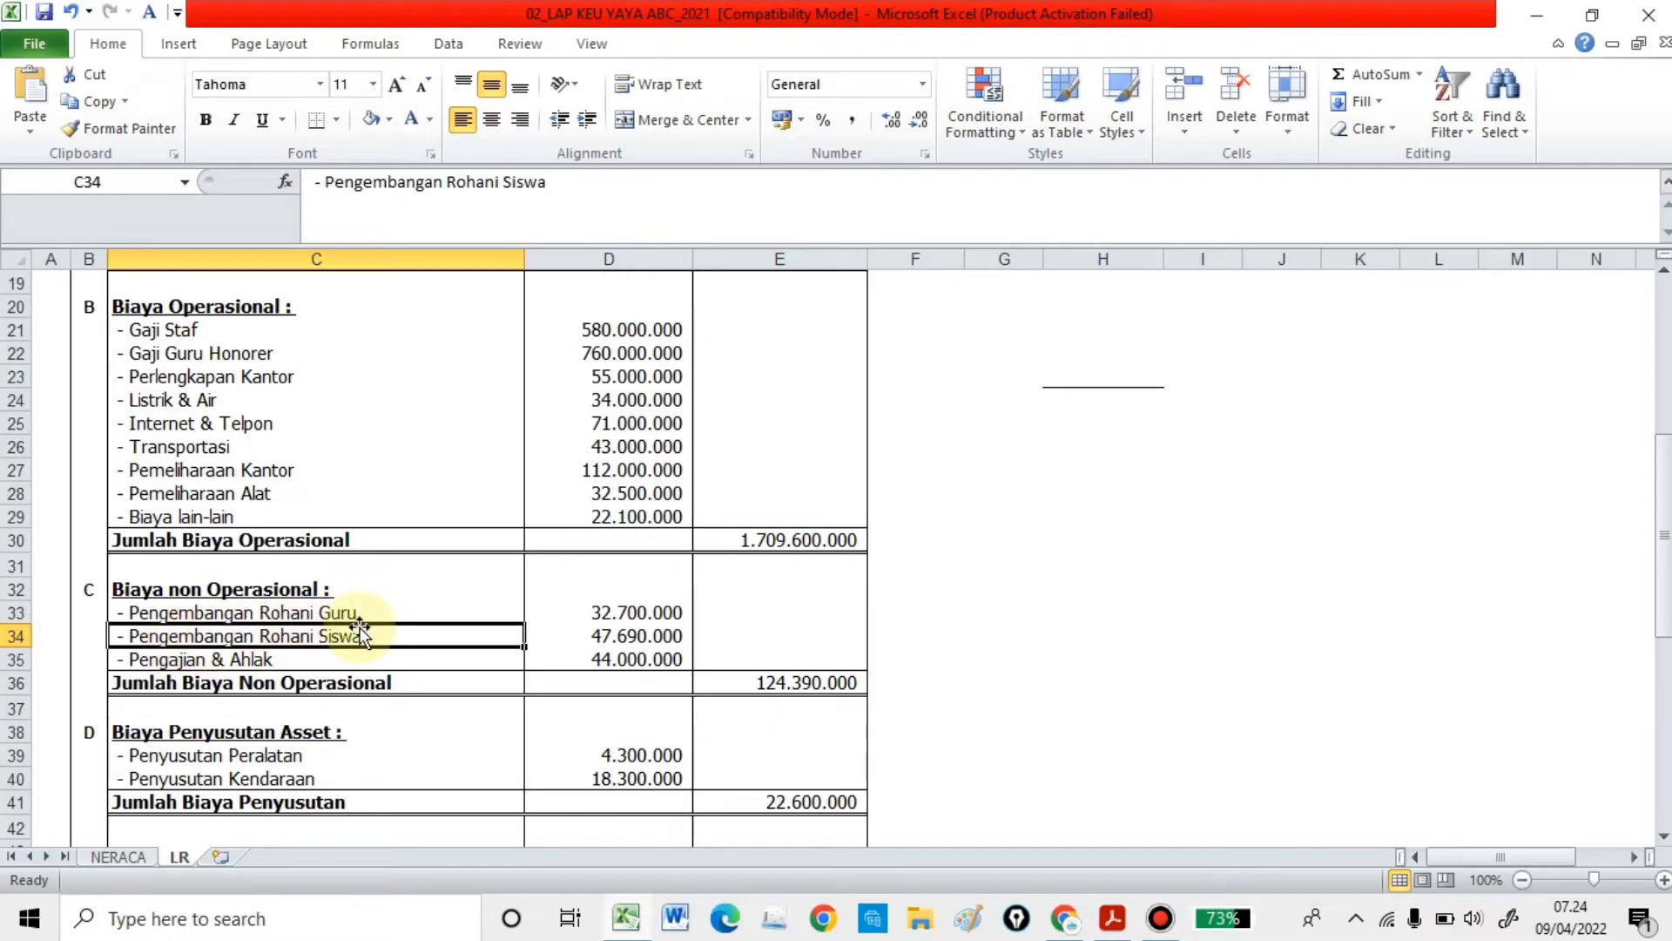
{"action": "left_click", "coordinate": [181, 659]}
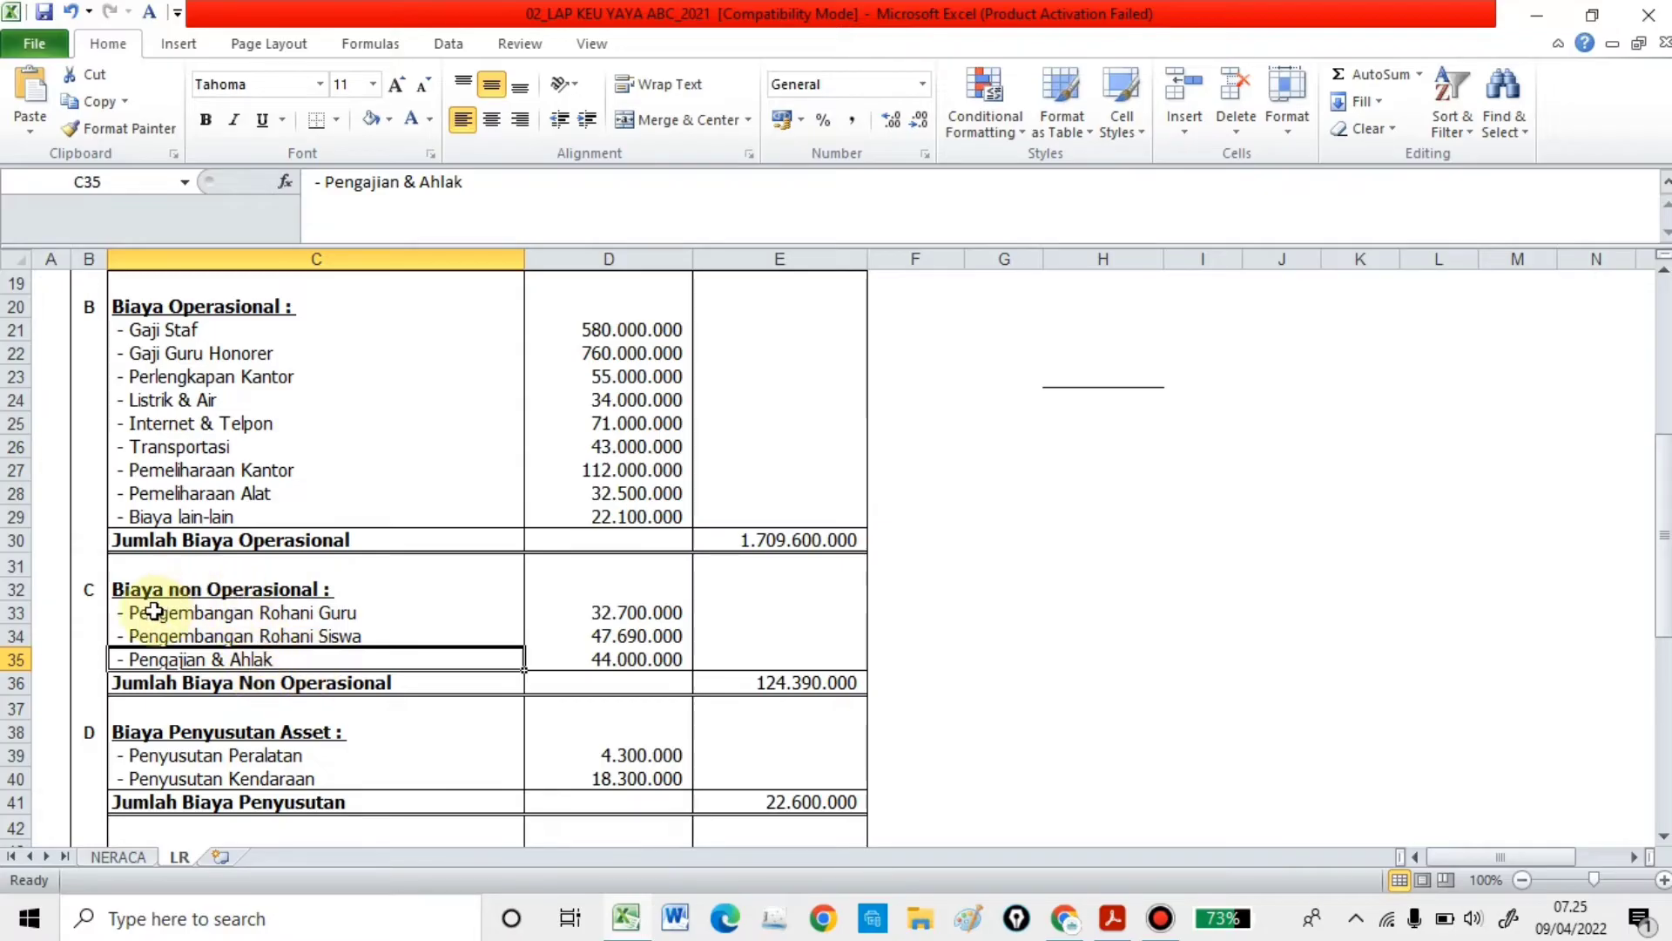
Highlight the Biaya non Operasional labels and amounts, and check the SALDO formula of Jumlah Biaya Non Operasional.
{"action": "left_click_drag", "start_coordinate": [154, 612], "coordinate": [202, 659]}
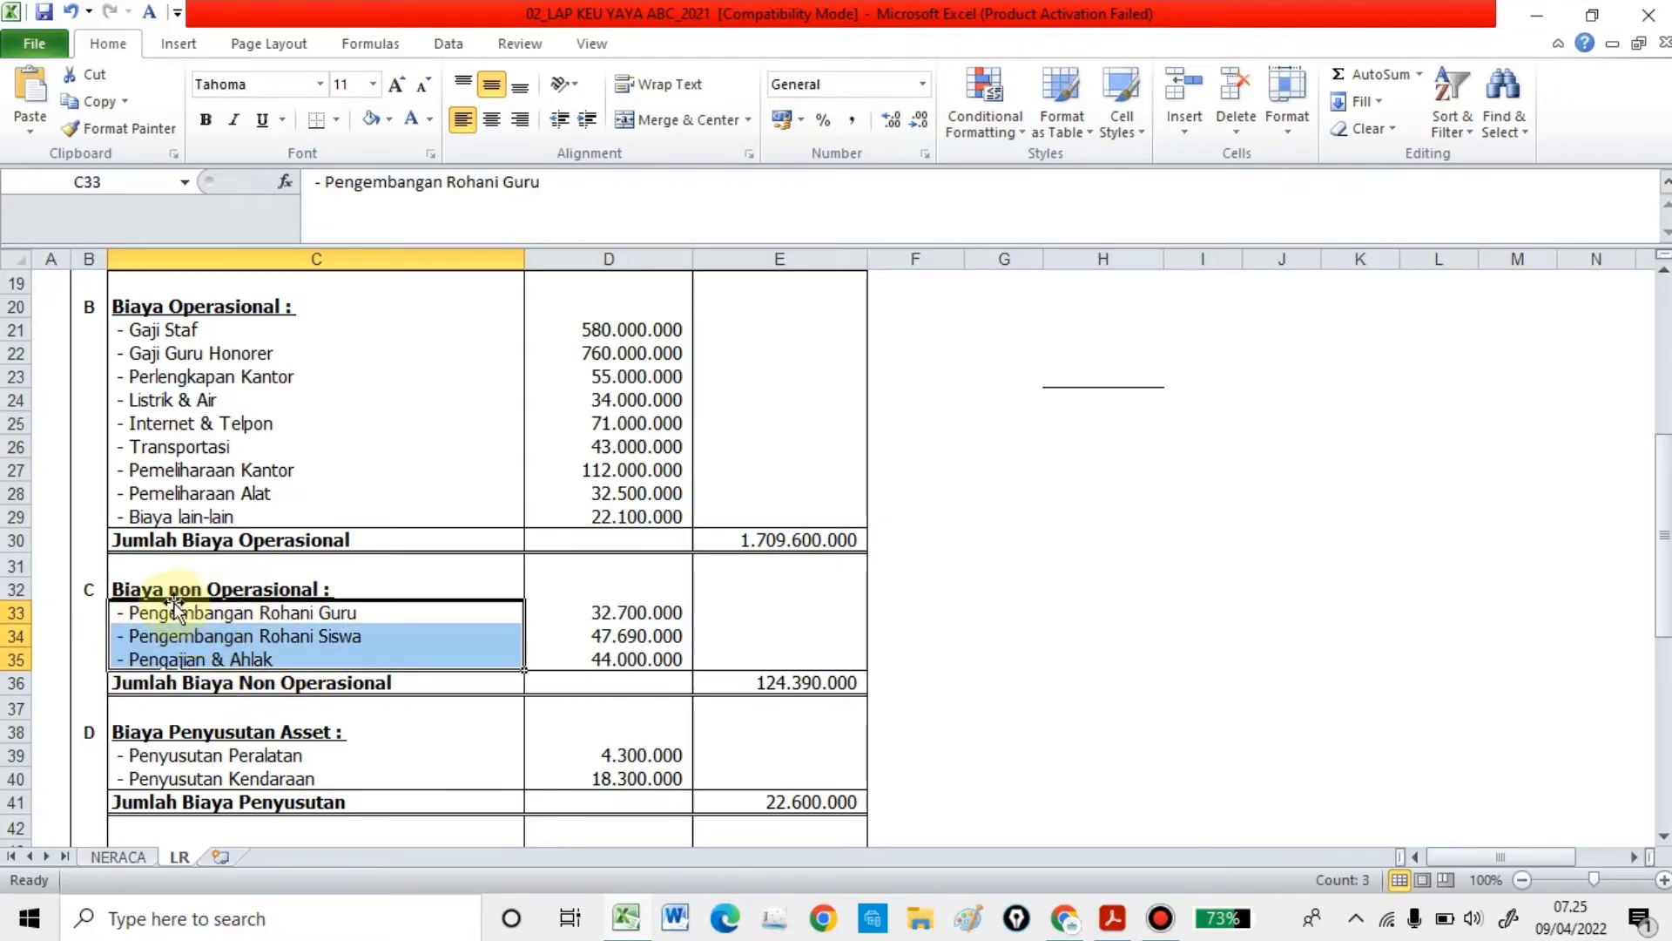
{"action": "left_click_drag", "start_coordinate": [635, 617], "coordinate": [688, 664]}
{"action": "left_click", "coordinate": [773, 679]}
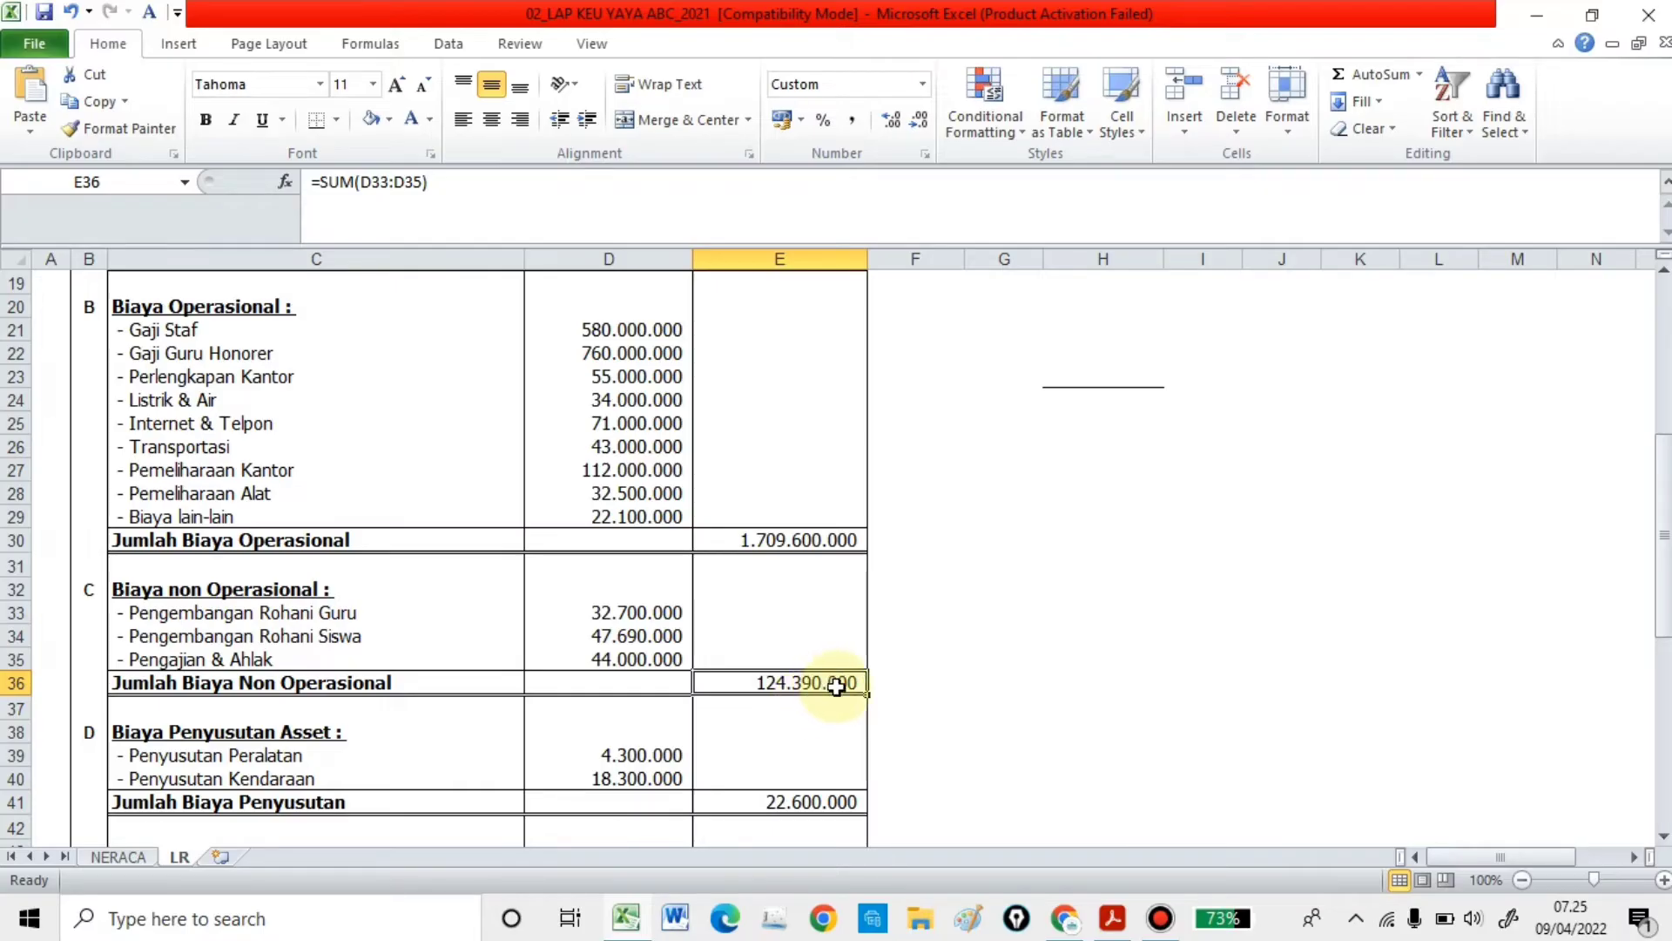
Review the Biaya Penyusutan Asset entries Penyusutan Peralatan and Penyusutan Kendaraan, ending at Jumlah Biaya Penyusutan.
{"action": "scroll", "coordinate": [183, 601], "scroll_direction": "down", "scroll_amount": 2}
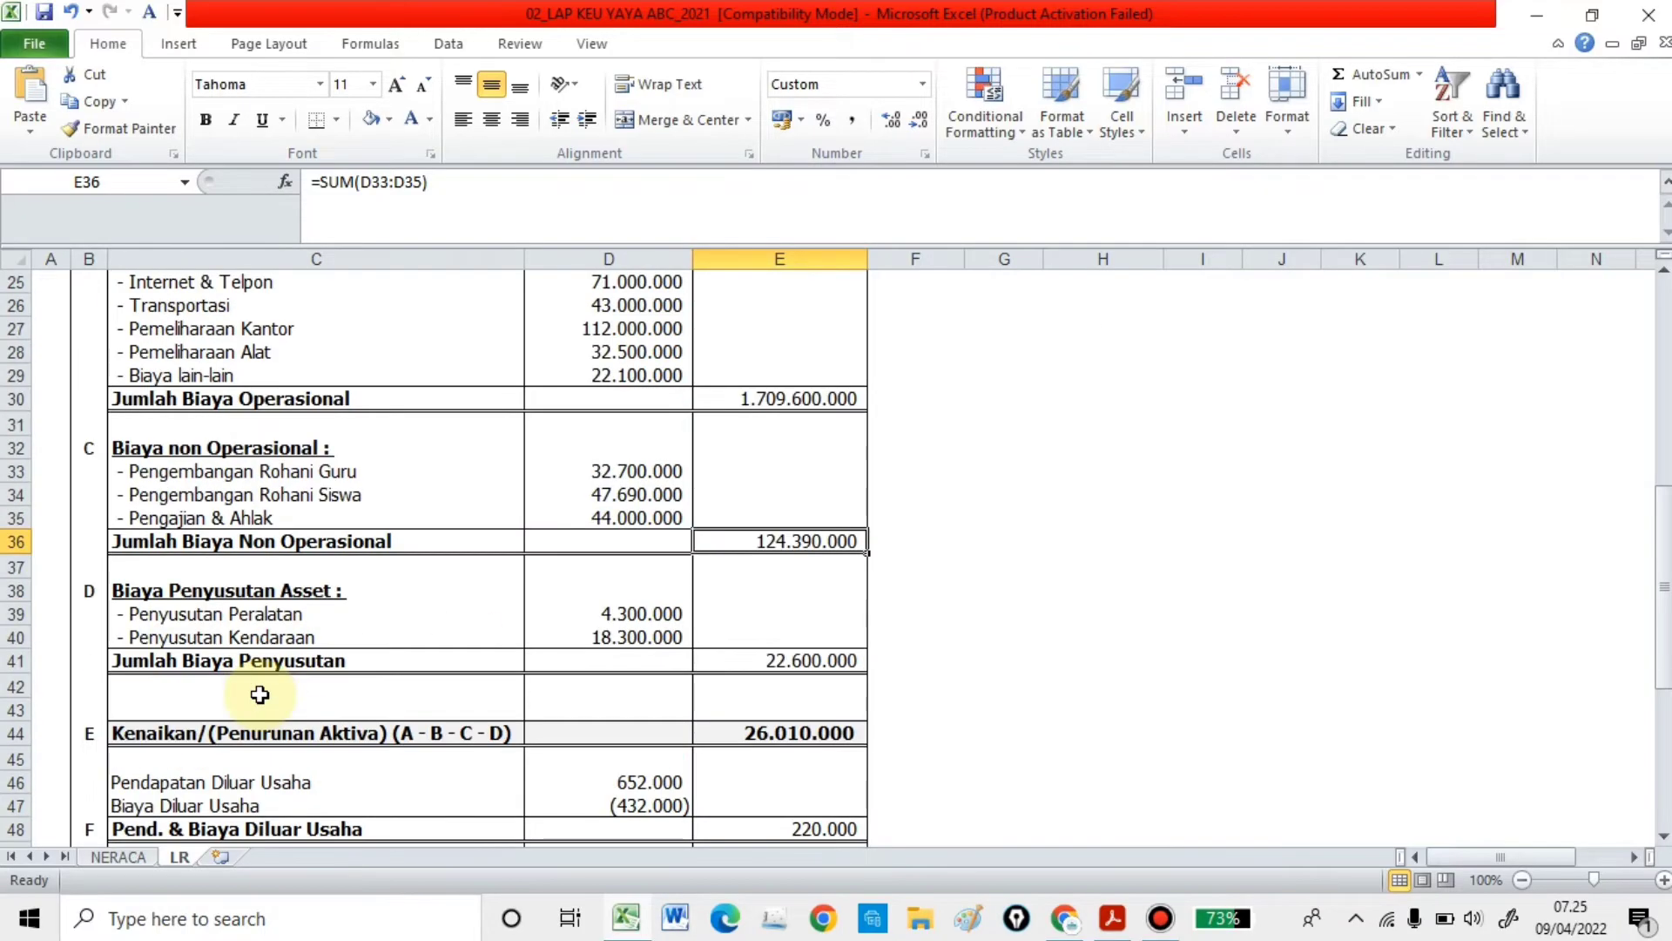
{"action": "left_click", "coordinate": [135, 618]}
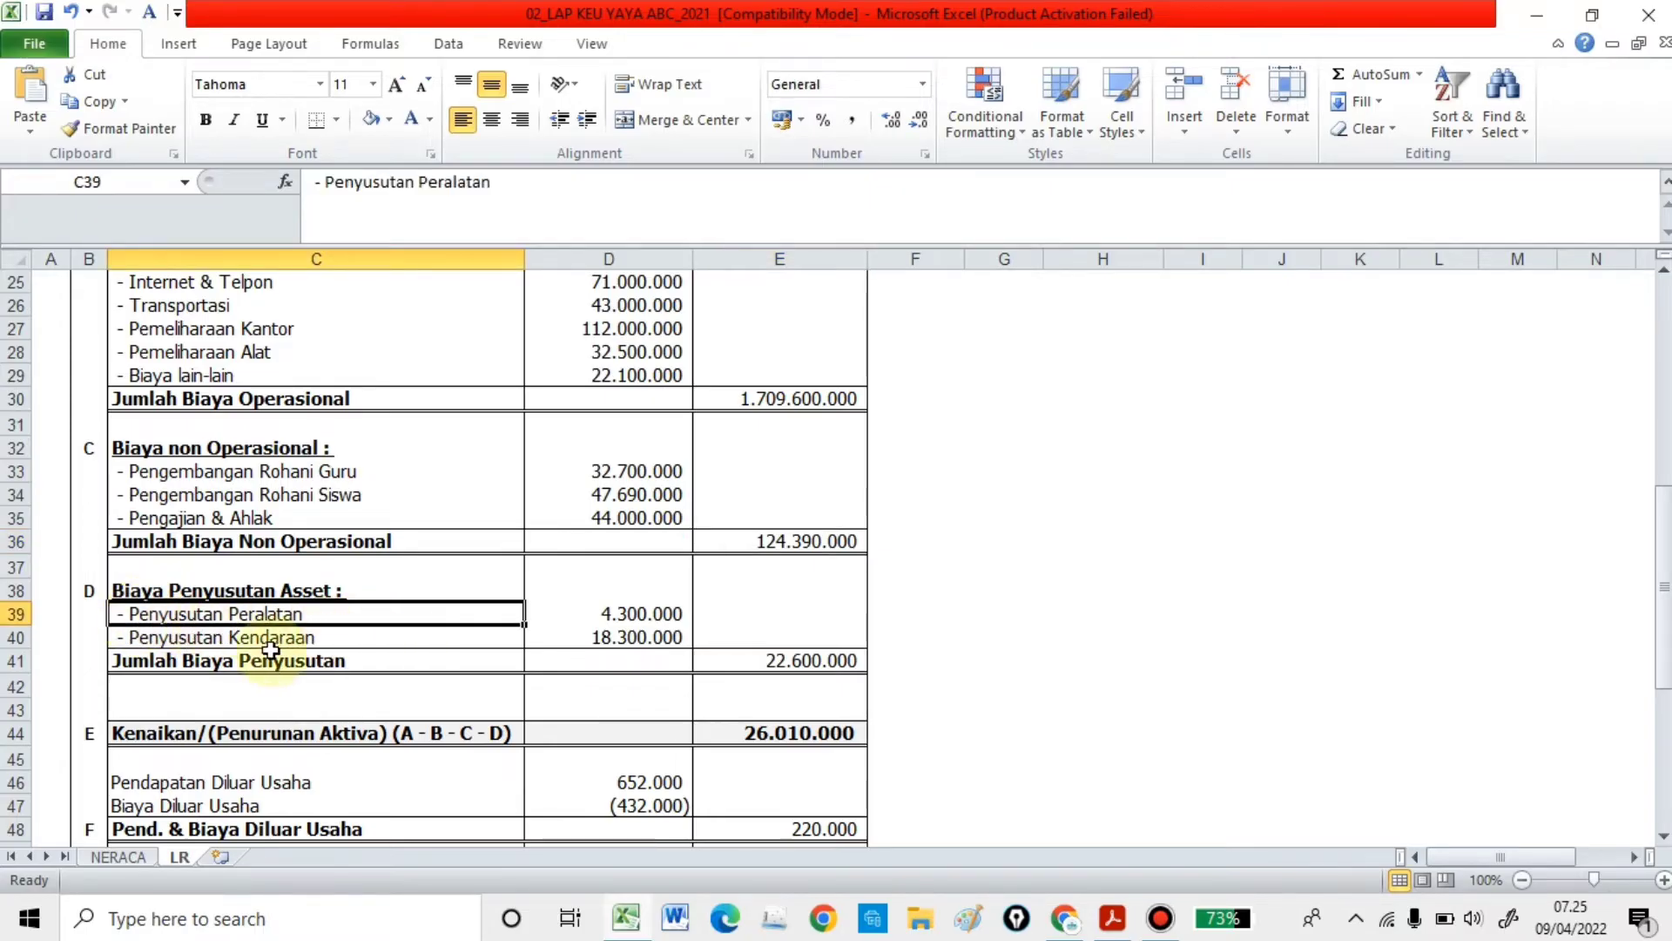
{"action": "left_click", "coordinate": [175, 636]}
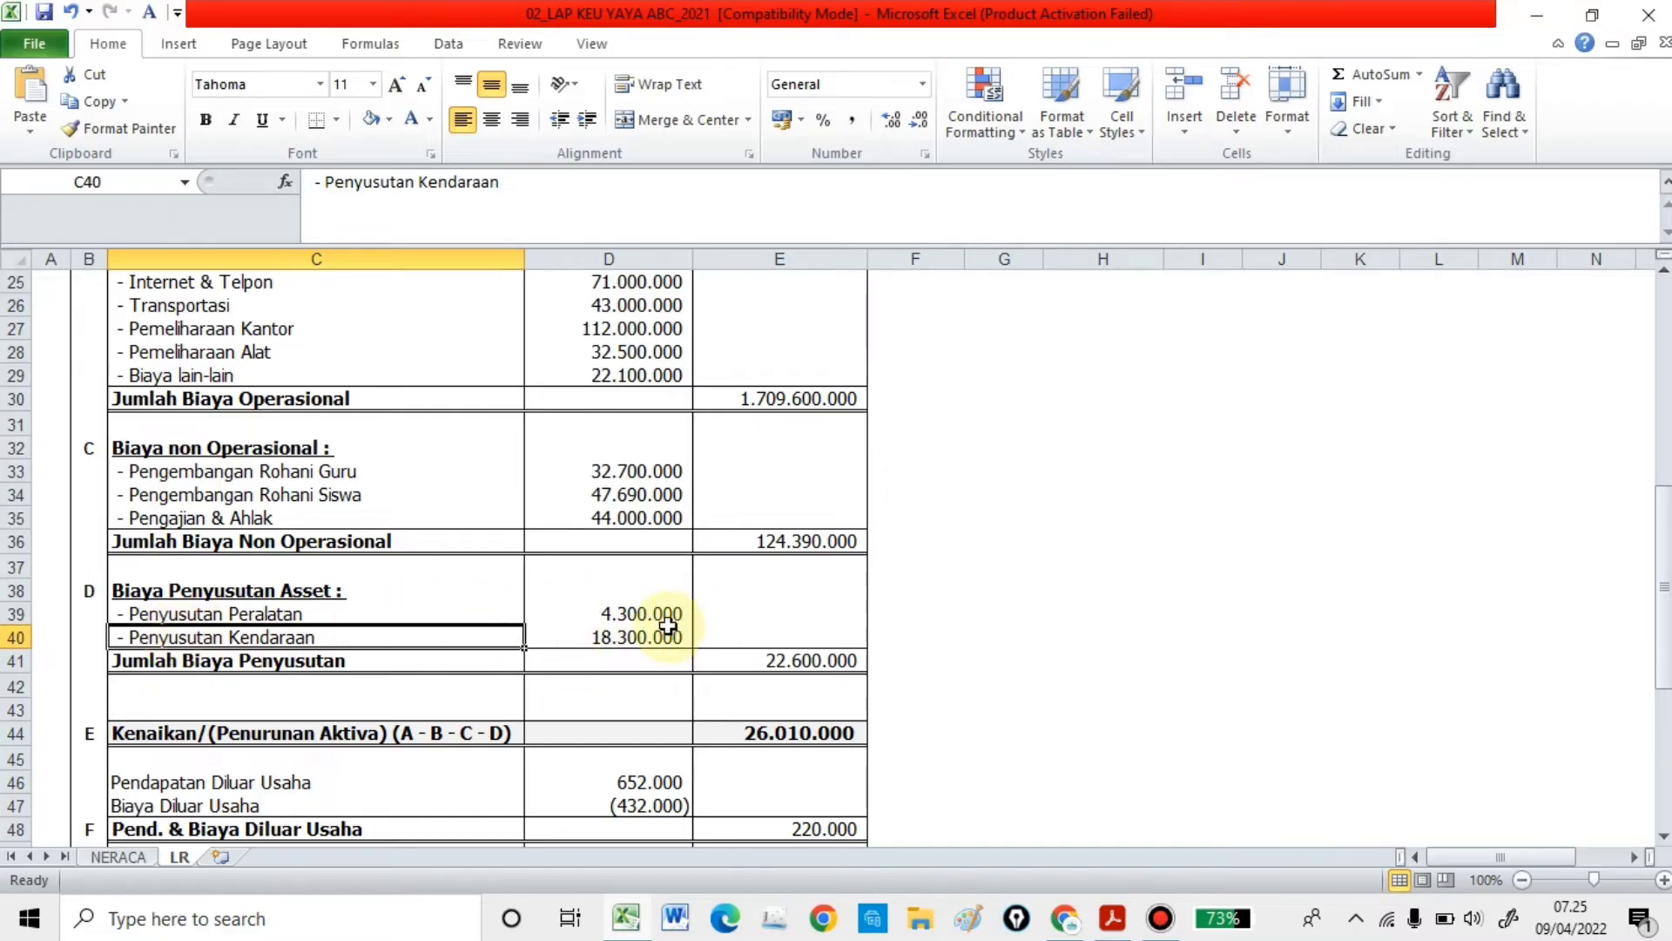
{"action": "left_click", "coordinate": [320, 658]}
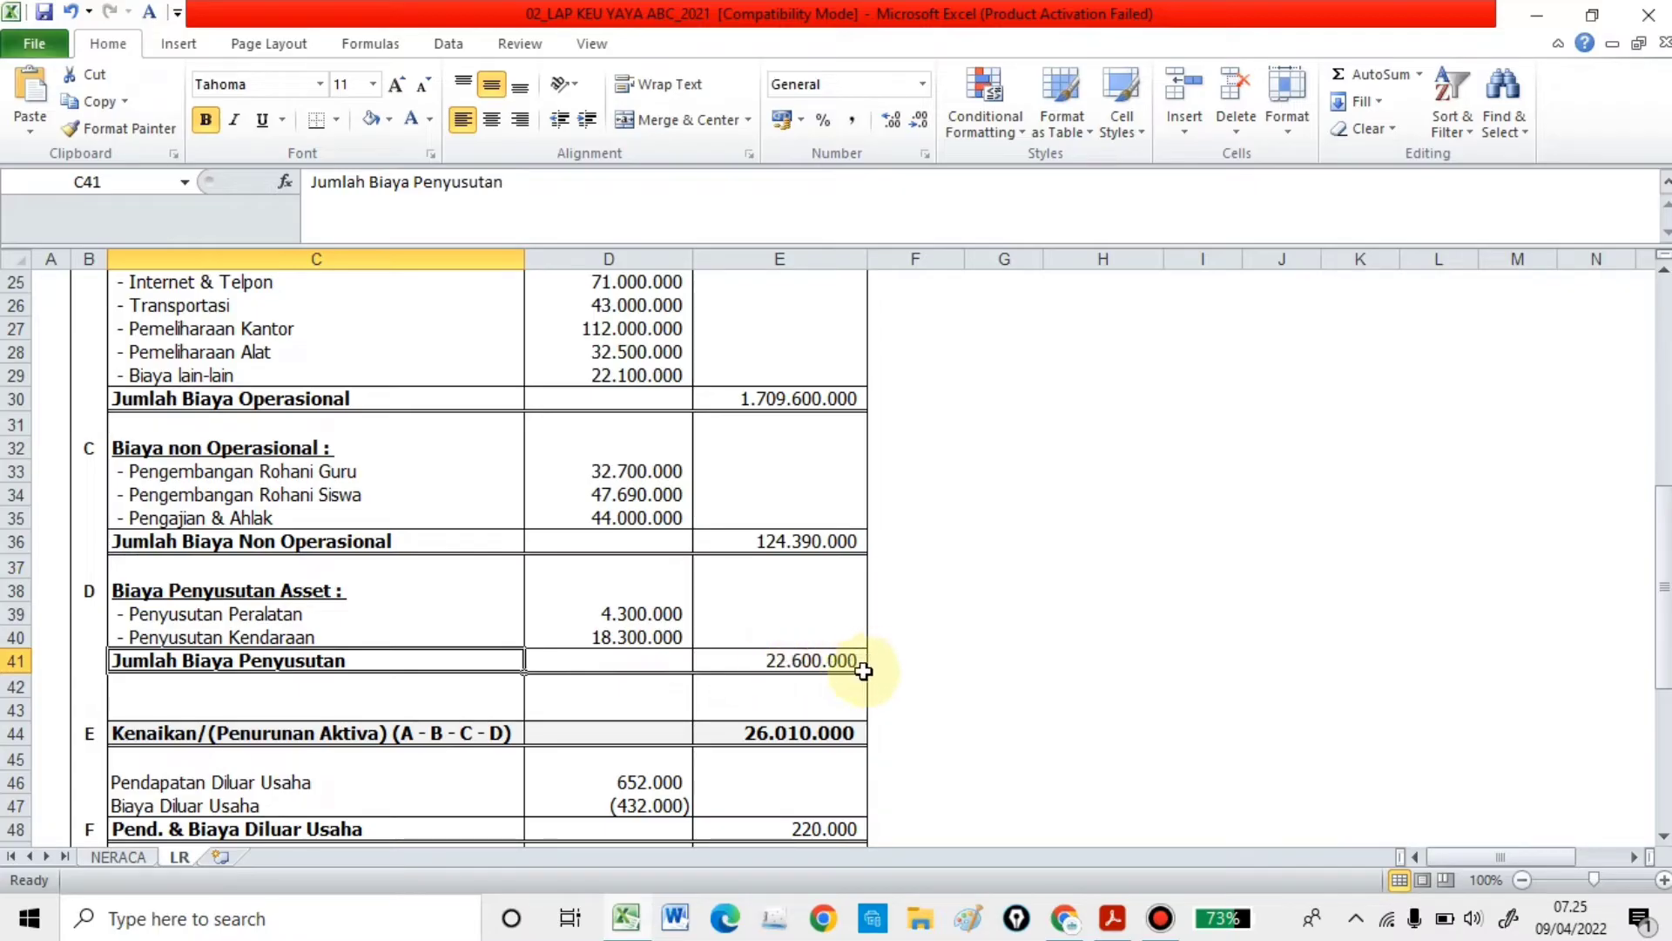
Examine how Kenaikan/(Penurunan Aktiva) (A - B - C - D) is derived from sections A to D, including its SALDO formula.
{"action": "scroll", "coordinate": [445, 675], "scroll_direction": "down", "scroll_amount": 1}
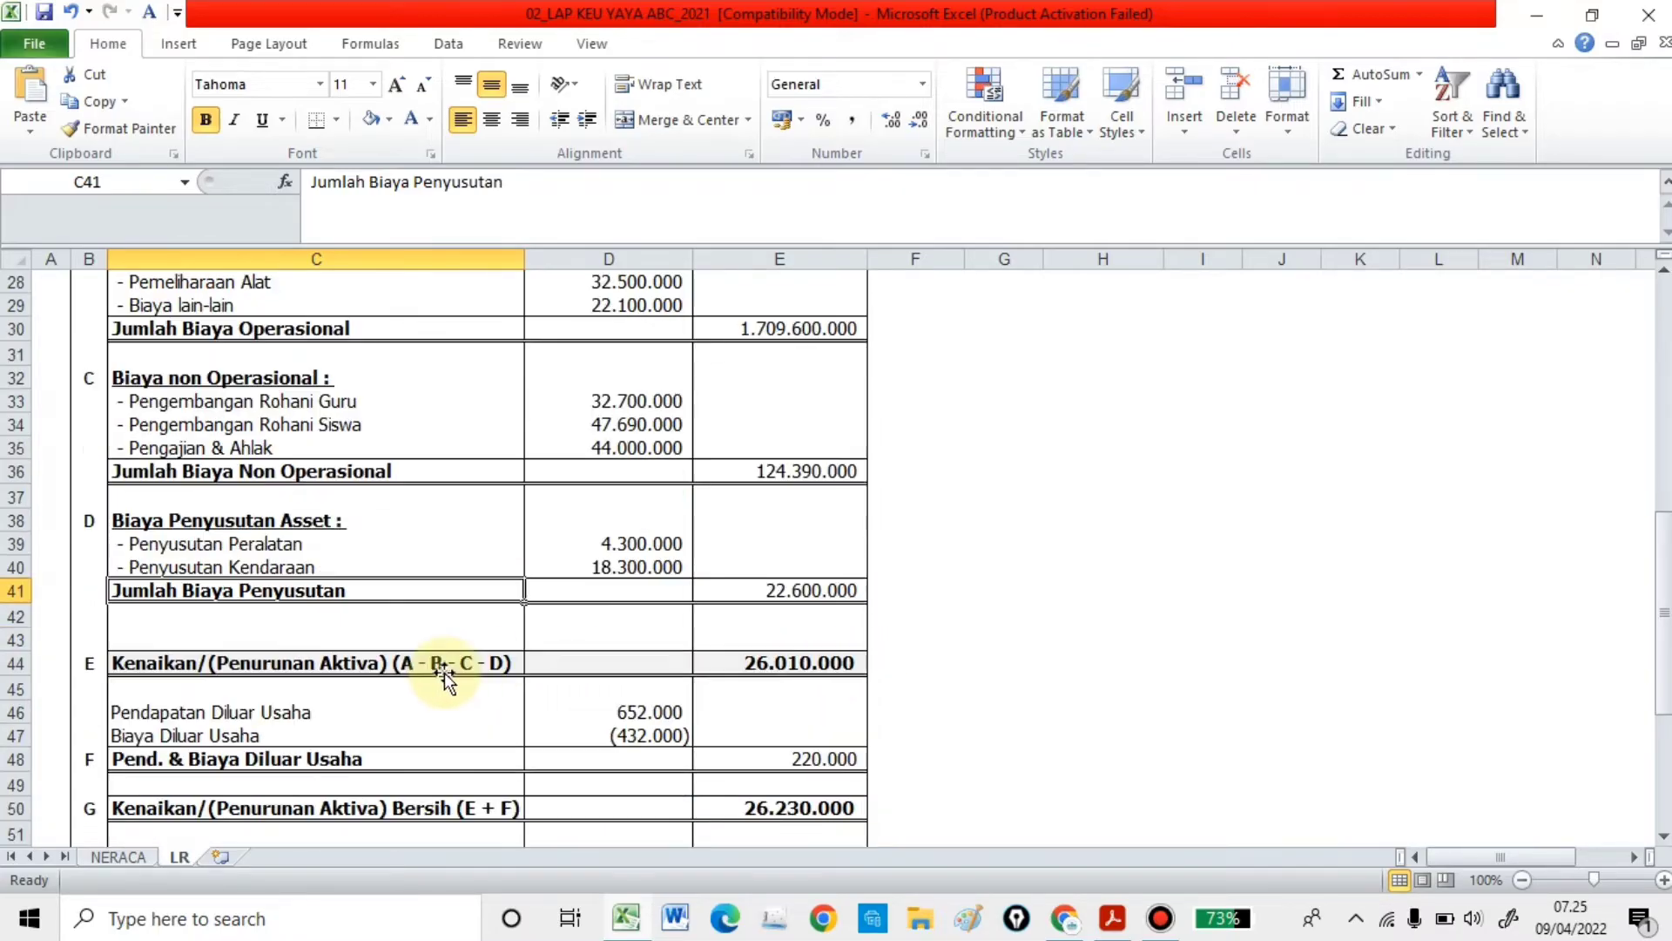
{"action": "left_click", "coordinate": [113, 668]}
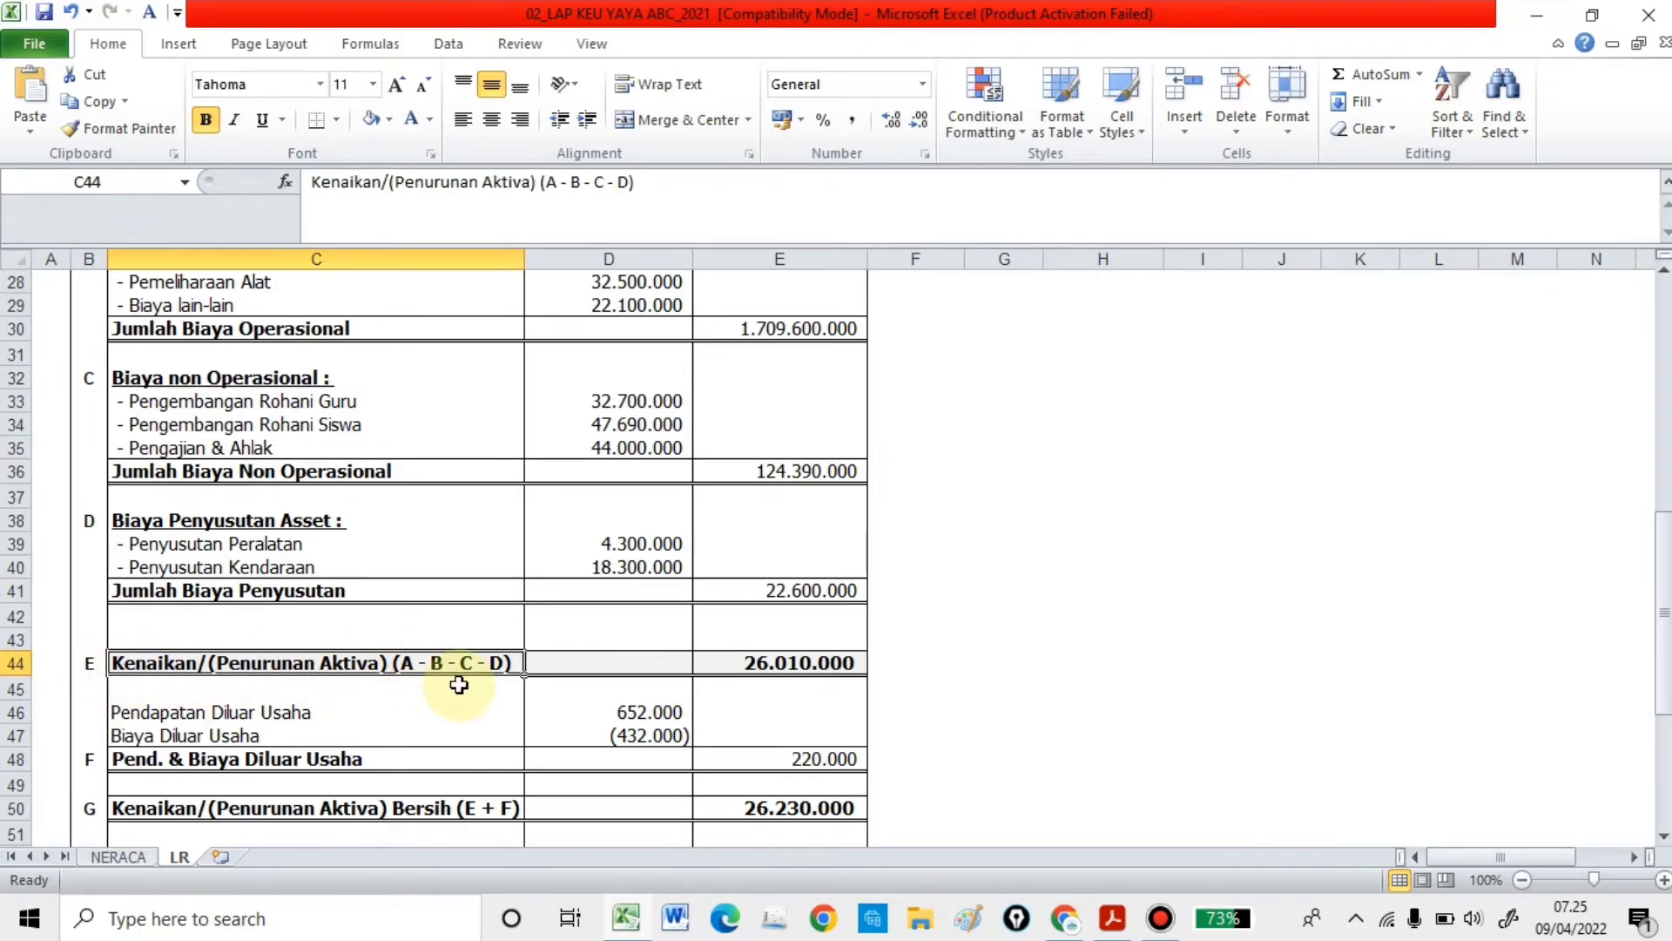
{"action": "scroll", "coordinate": [459, 685], "scroll_direction": "up", "scroll_amount": 6}
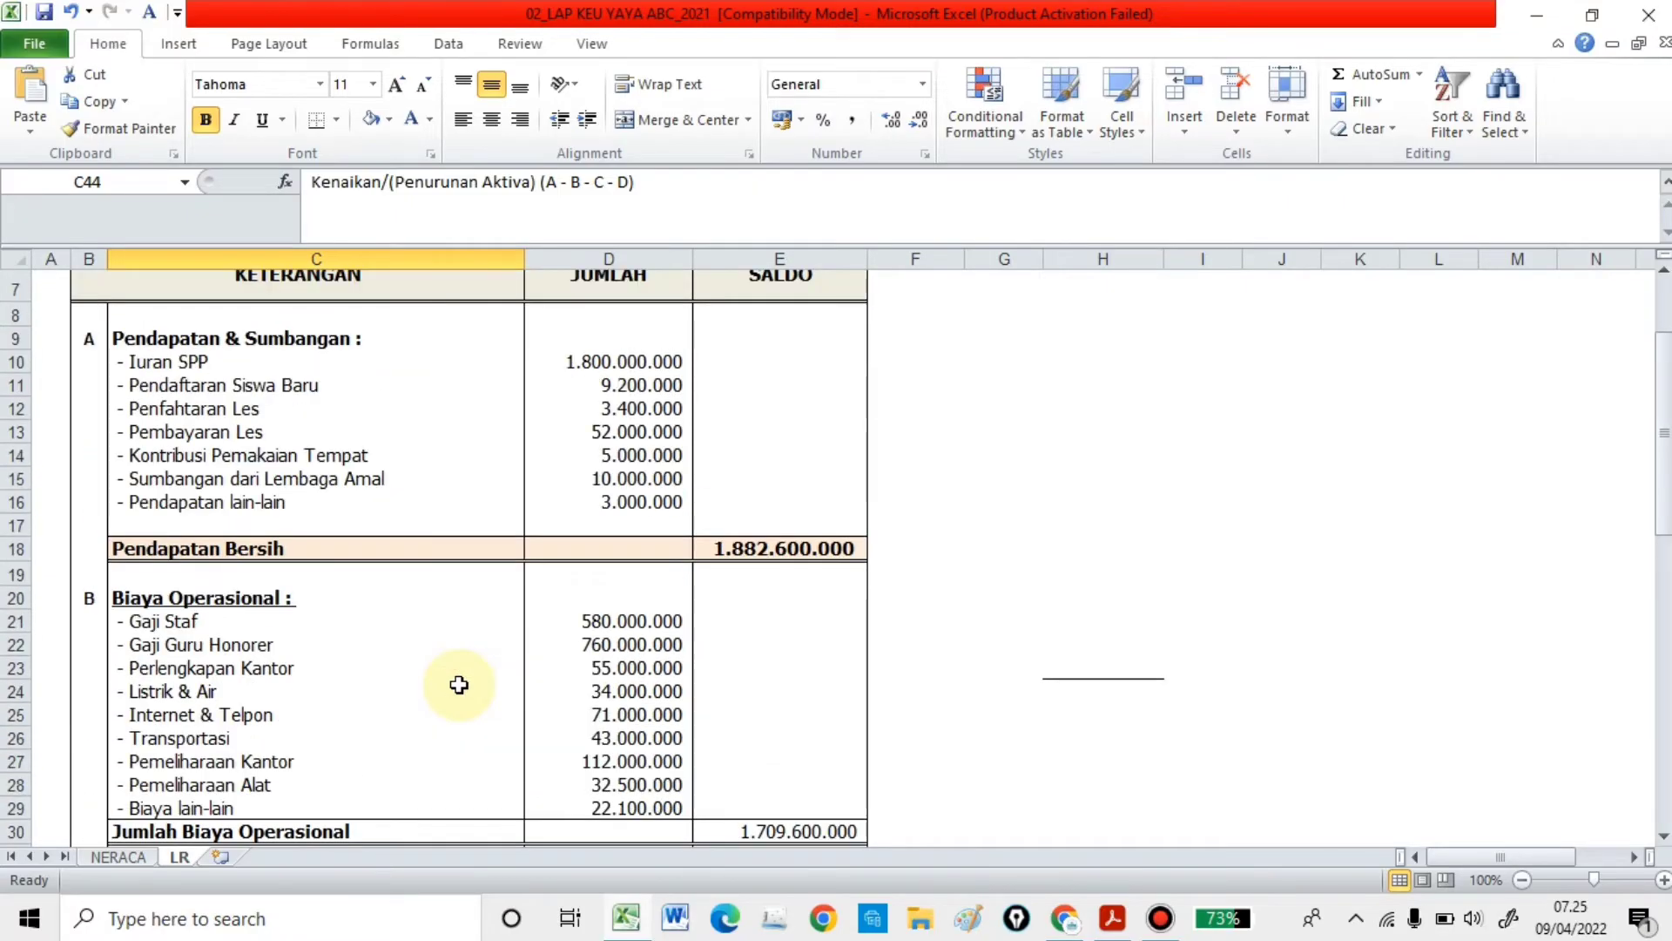
{"action": "scroll", "coordinate": [355, 569], "scroll_direction": "up", "scroll_amount": 1}
{"action": "scroll", "coordinate": [329, 553], "scroll_direction": "down", "scroll_amount": 7}
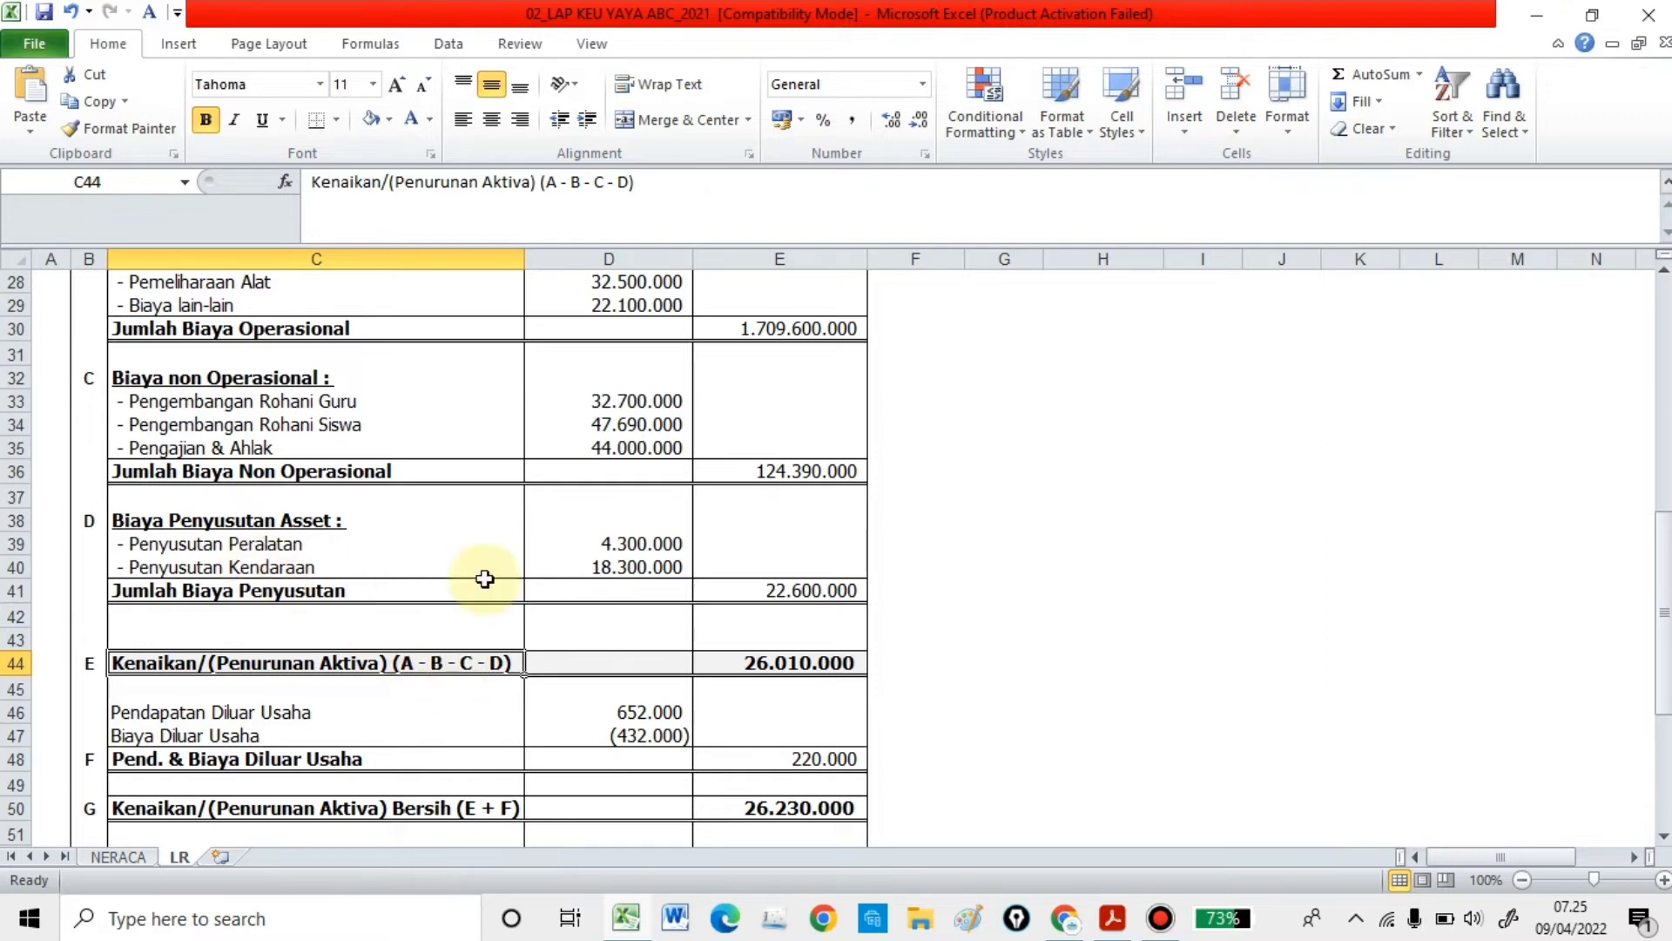
{"action": "left_click", "coordinate": [753, 600]}
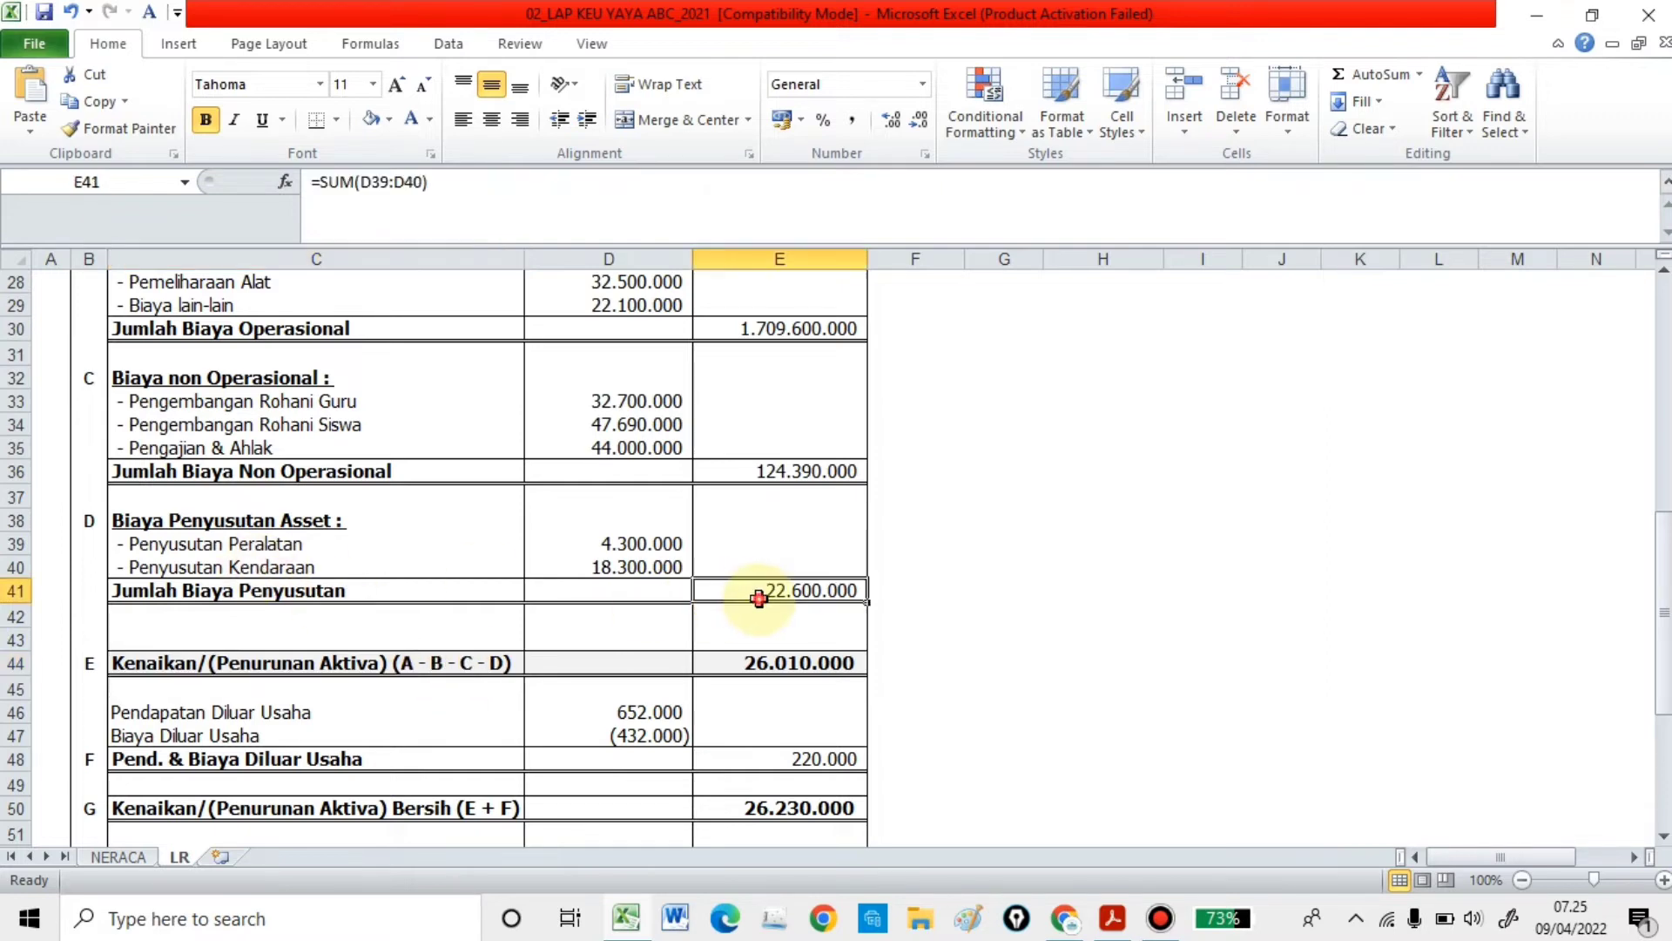
{"action": "left_click", "coordinate": [750, 666]}
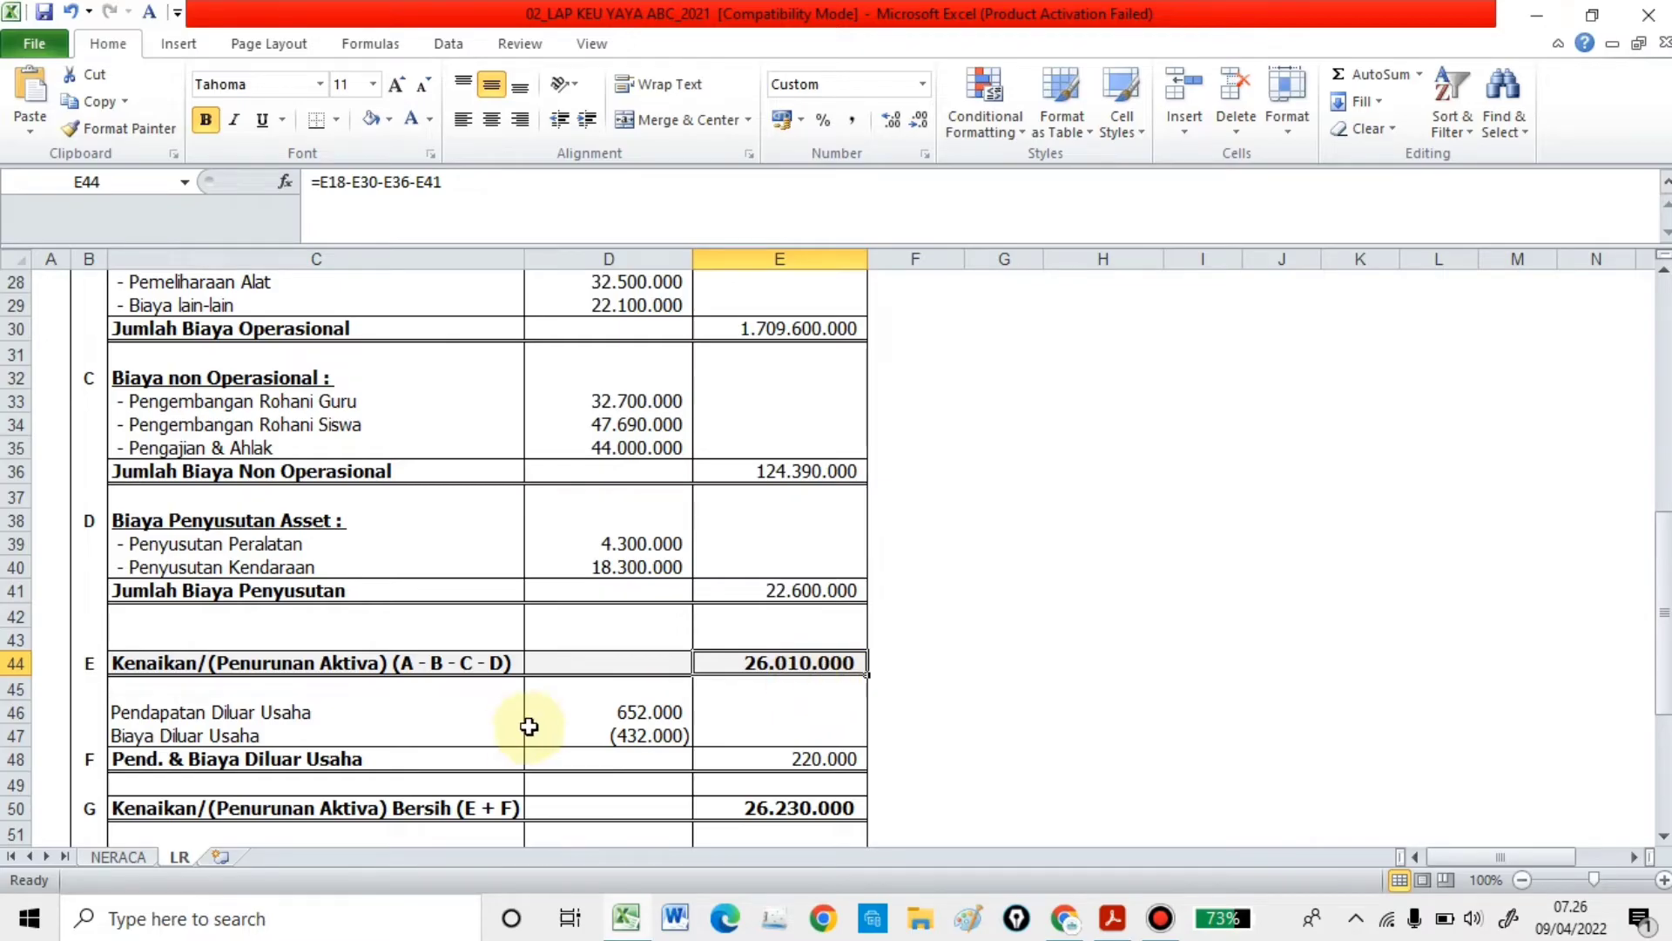
Review the Pendapatan Diluar Usaha and Biaya Diluar Usaha amounts and the SALDO formula of Pend. & Biaya Diluar Usaha.
{"action": "scroll", "coordinate": [531, 724], "scroll_direction": "down", "scroll_amount": 1}
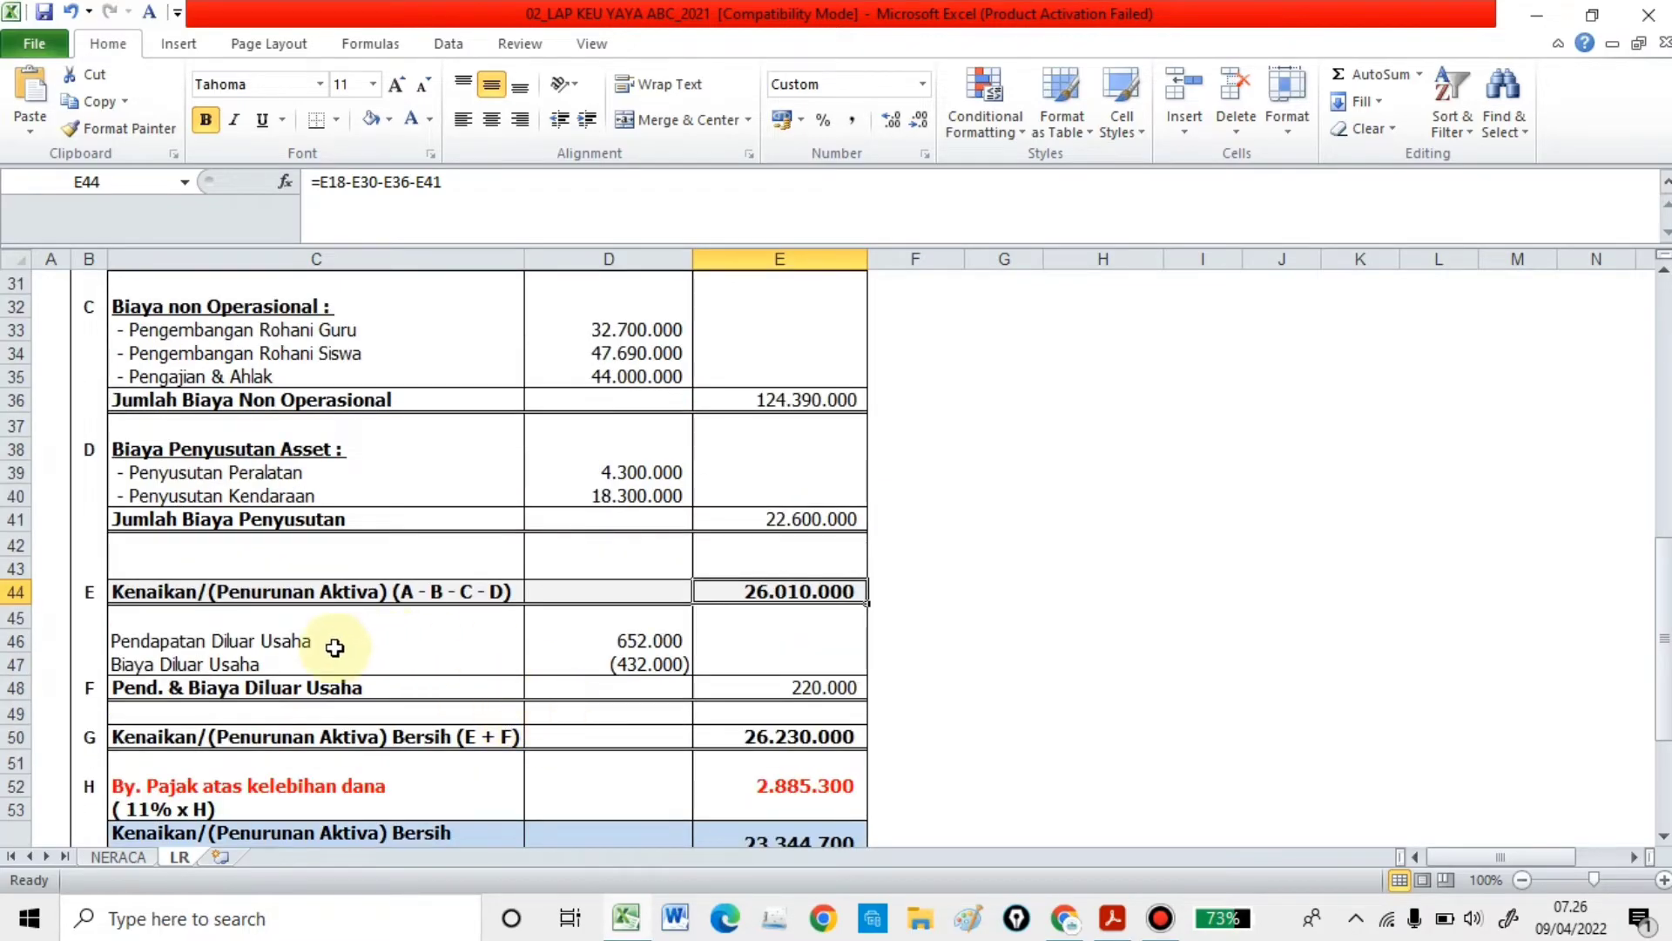
{"action": "left_click", "coordinate": [158, 644]}
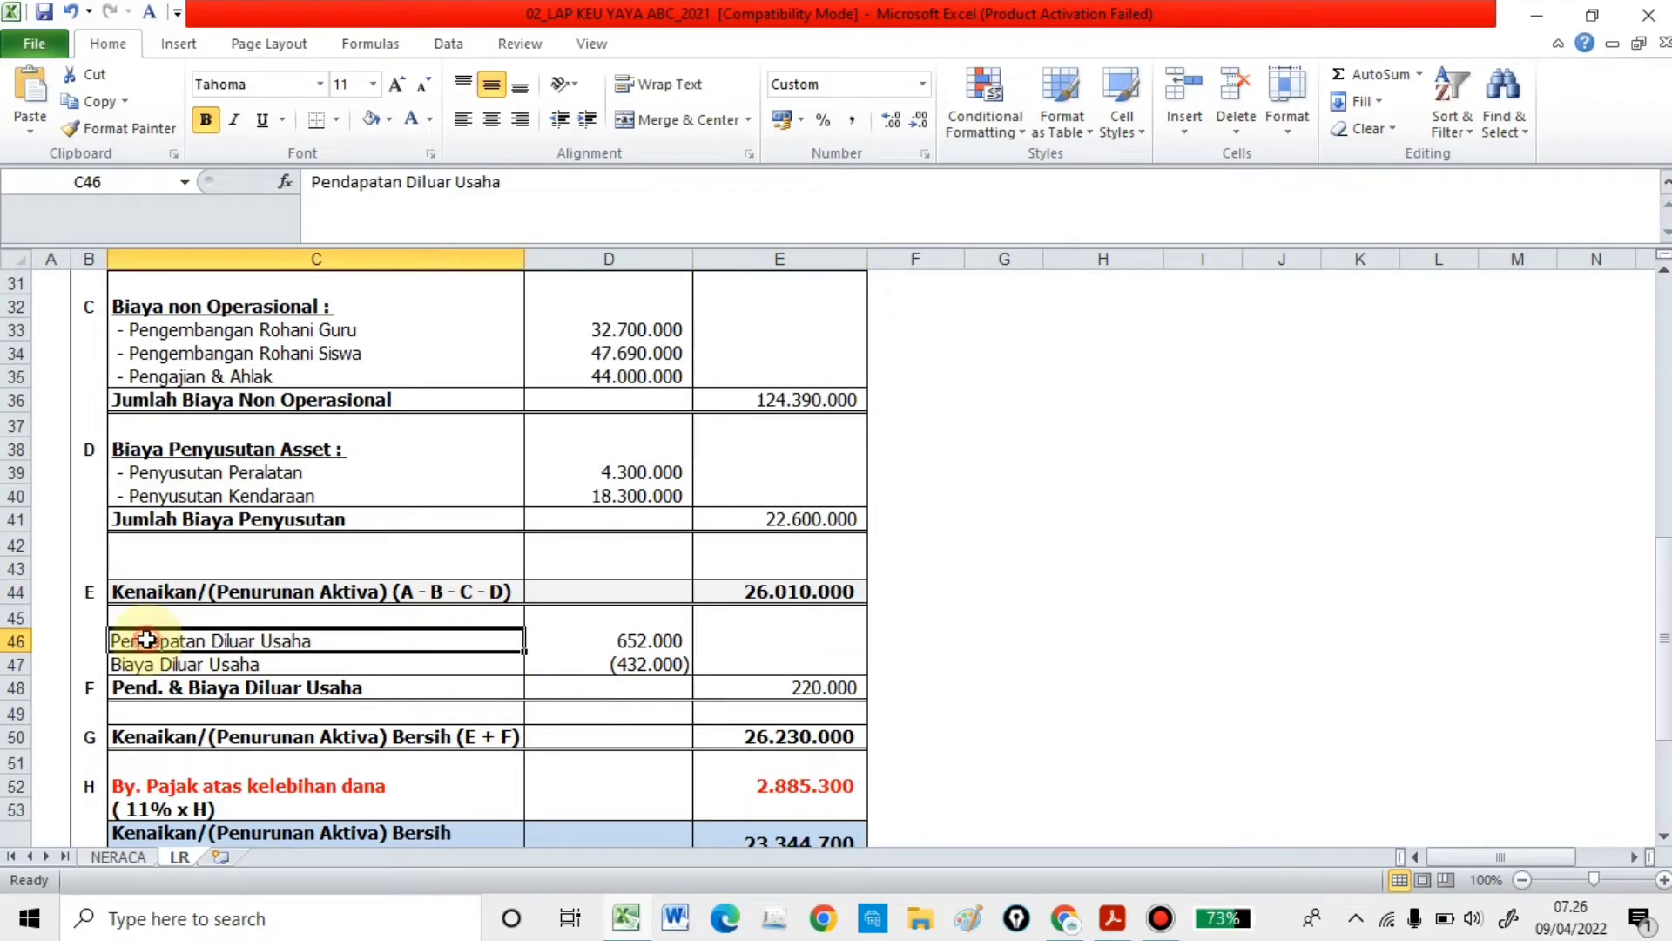
{"action": "left_click", "coordinate": [590, 642]}
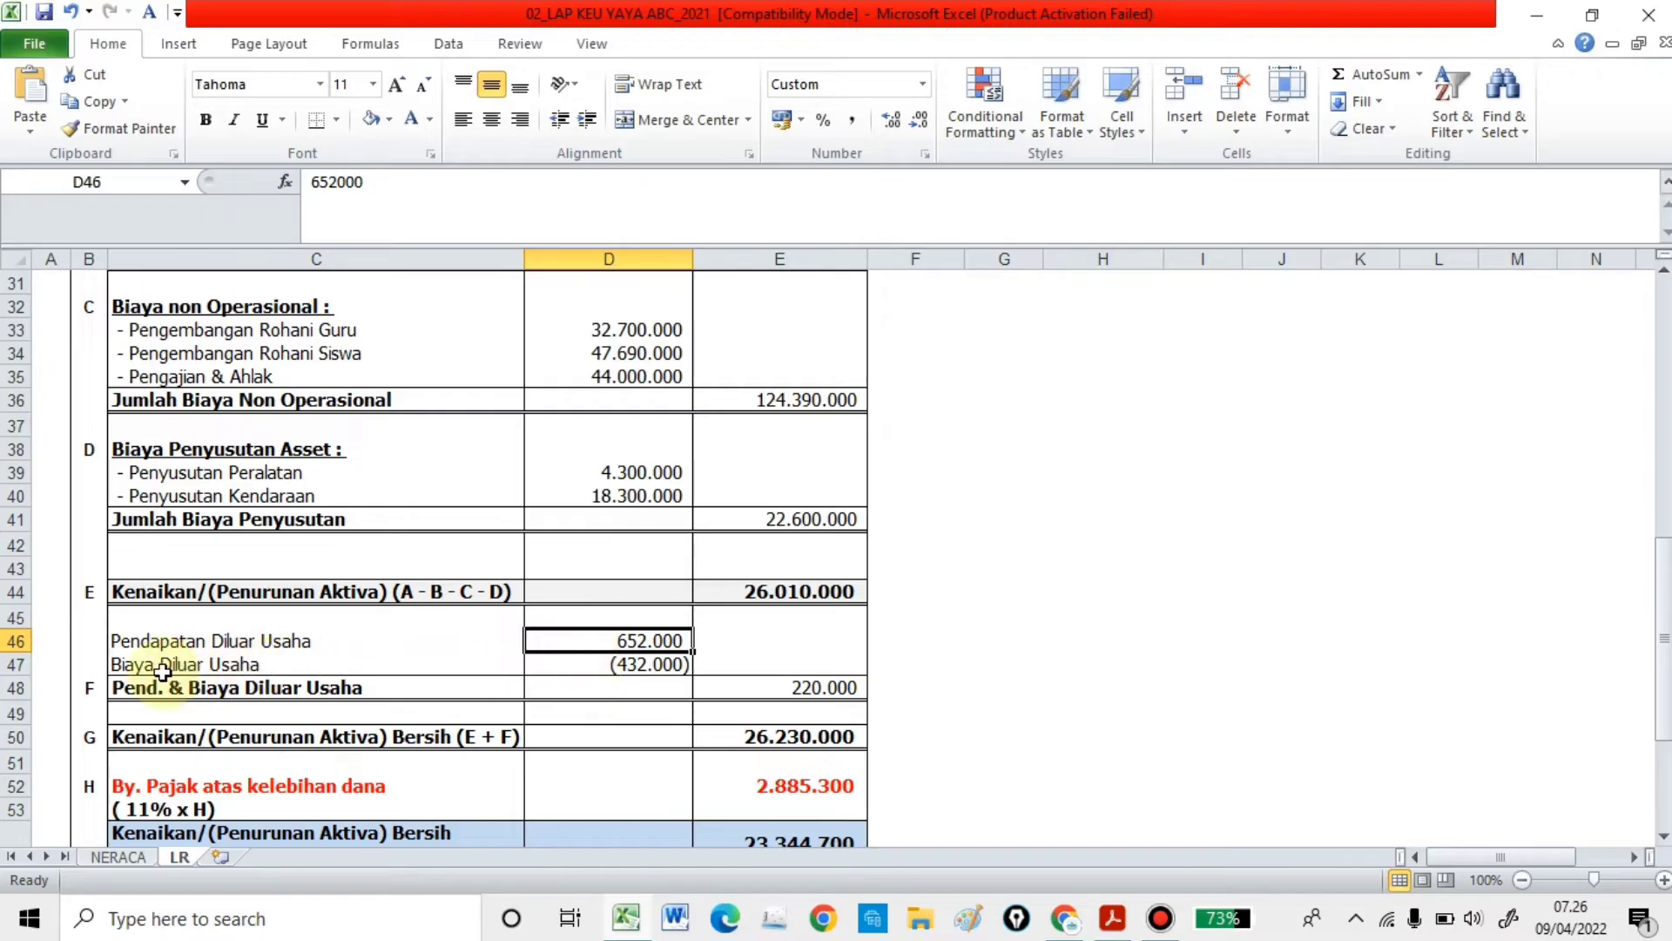
{"action": "left_click", "coordinate": [558, 669]}
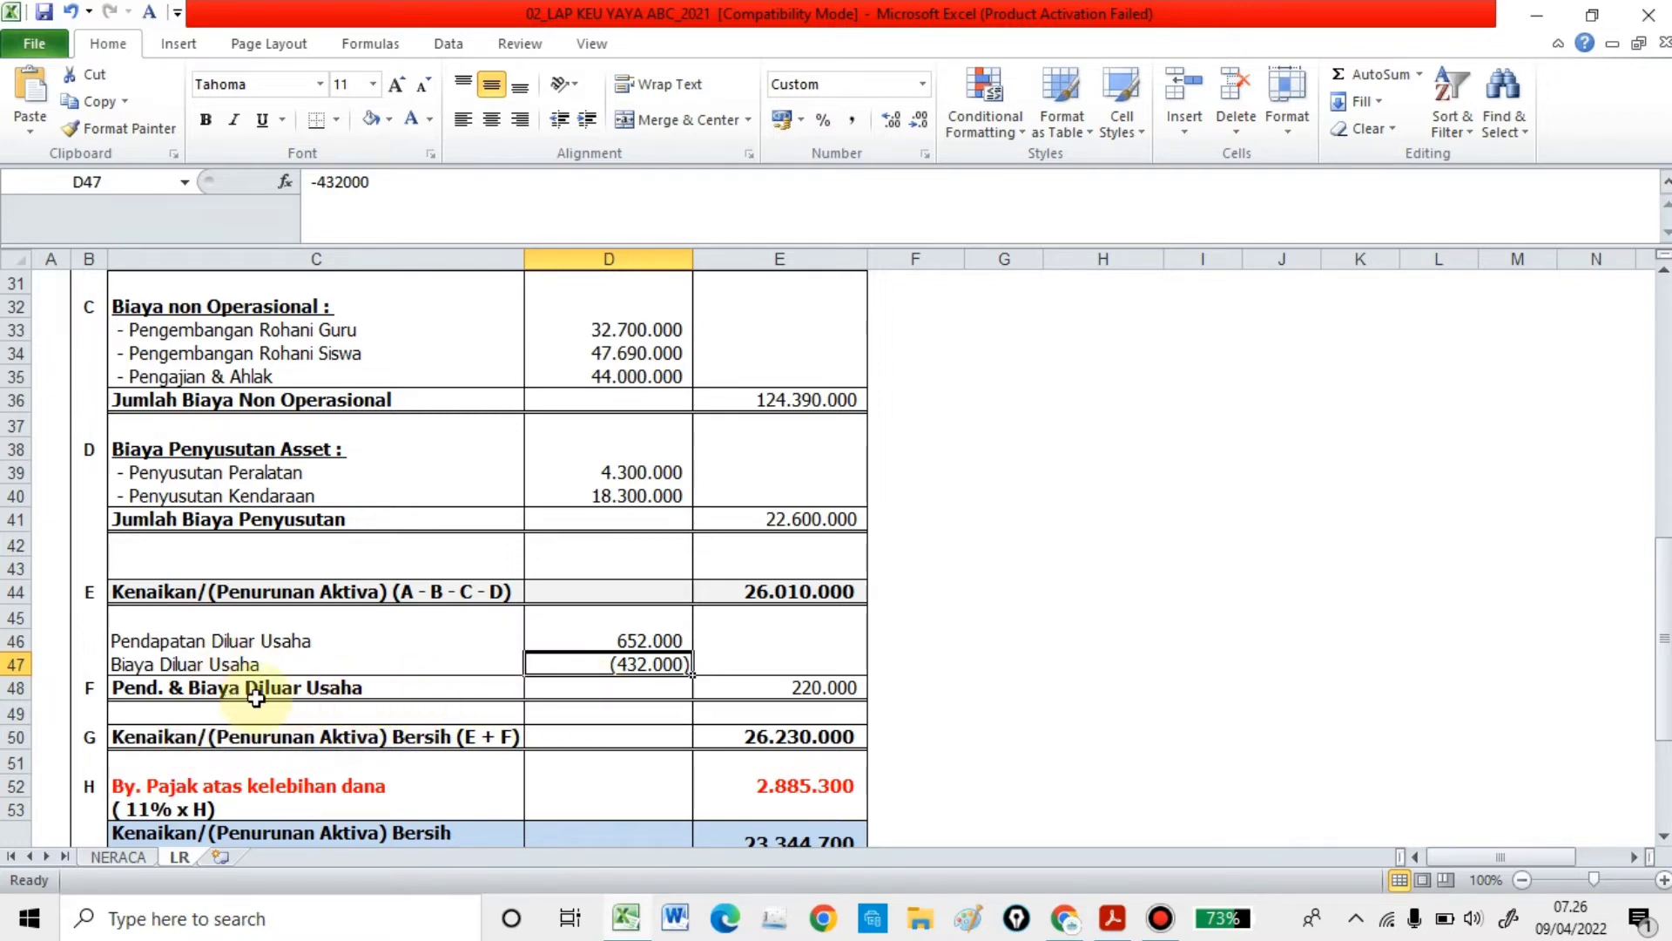
{"action": "left_click", "coordinate": [795, 687]}
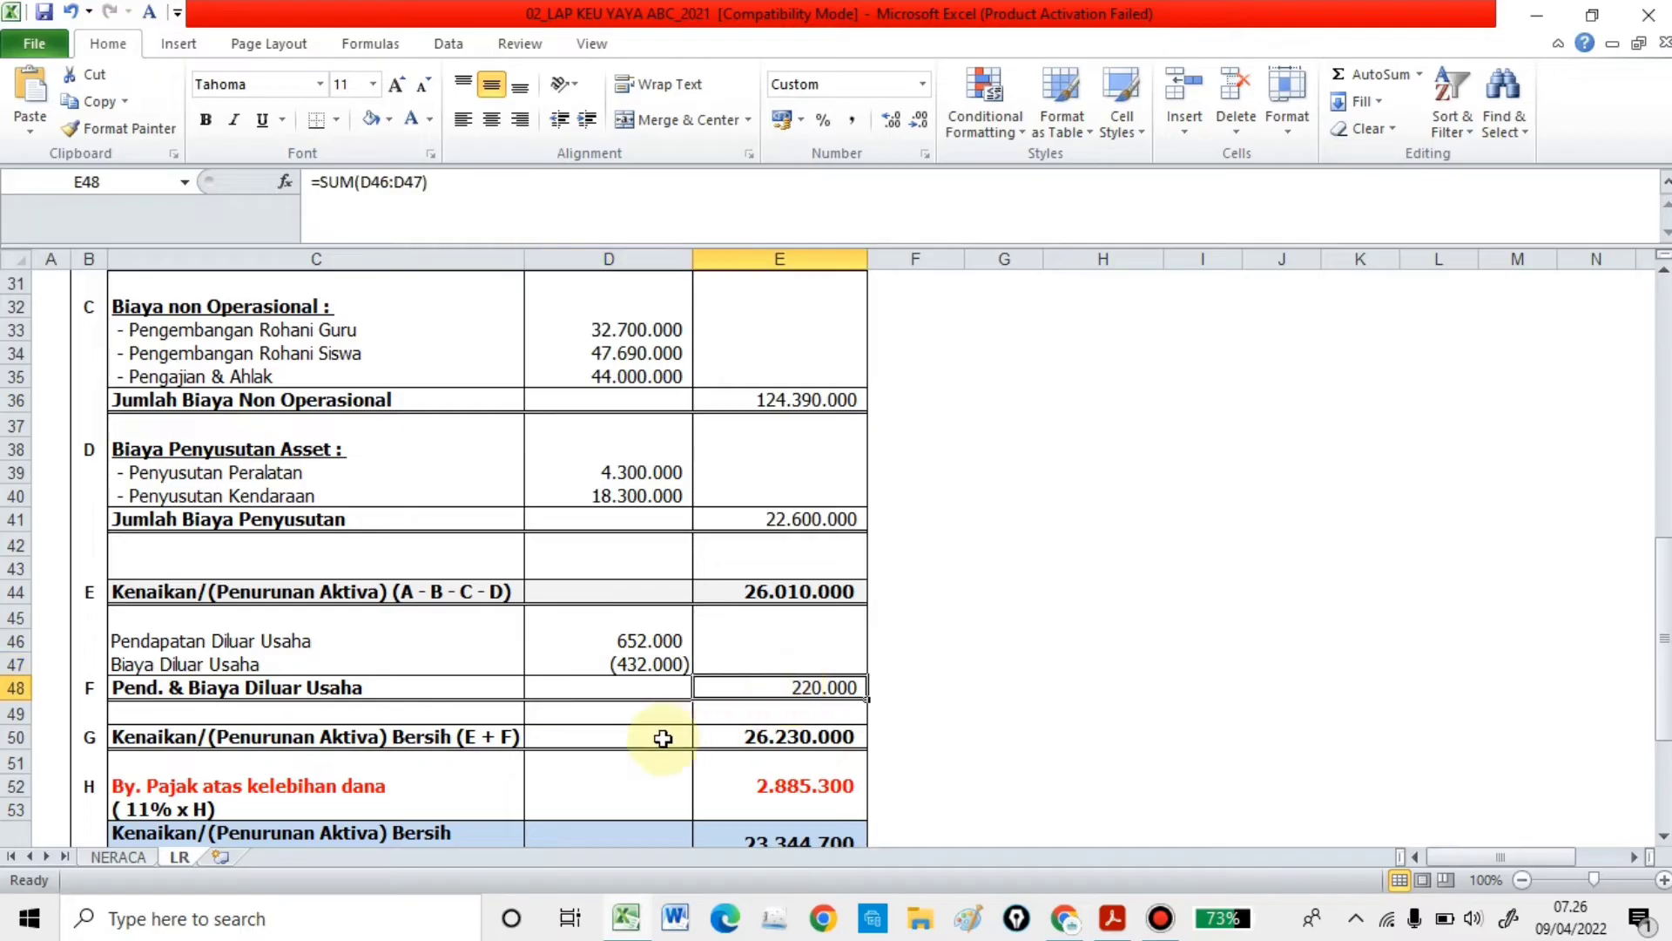
Check how Kenaikan/(Penurunan Aktiva) Bersih (E + F) builds on row E by inspecting its SALDO formula.
{"action": "scroll", "coordinate": [664, 739], "scroll_direction": "down", "scroll_amount": 1}
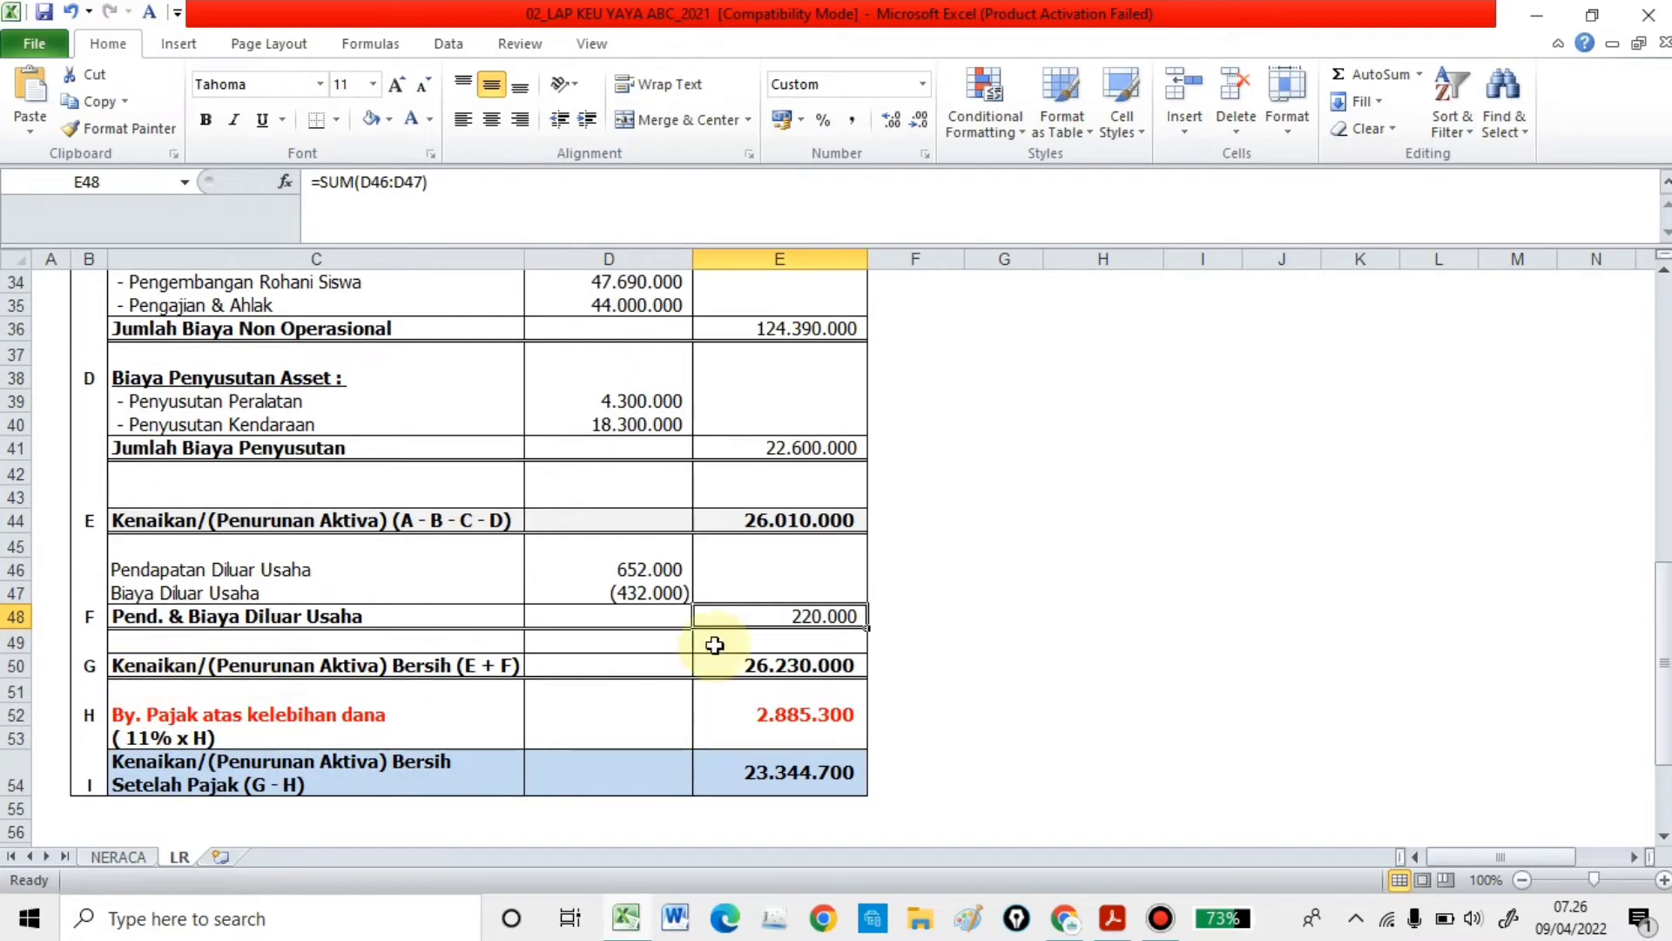
{"action": "left_click", "coordinate": [148, 528]}
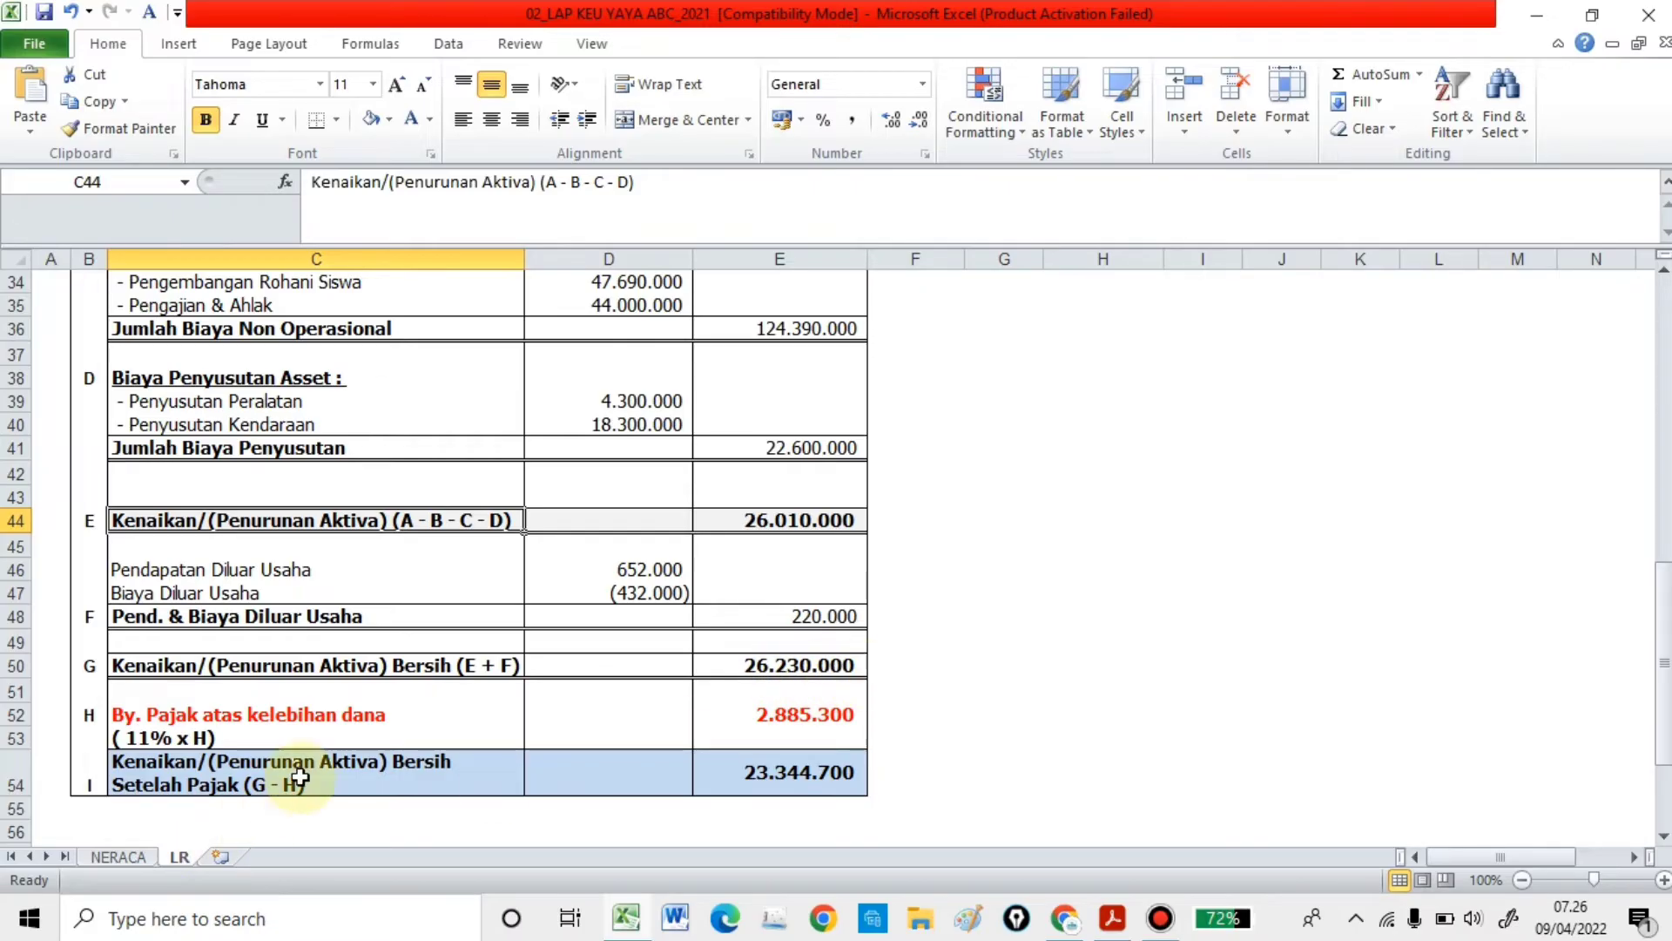
{"action": "left_click", "coordinate": [733, 671]}
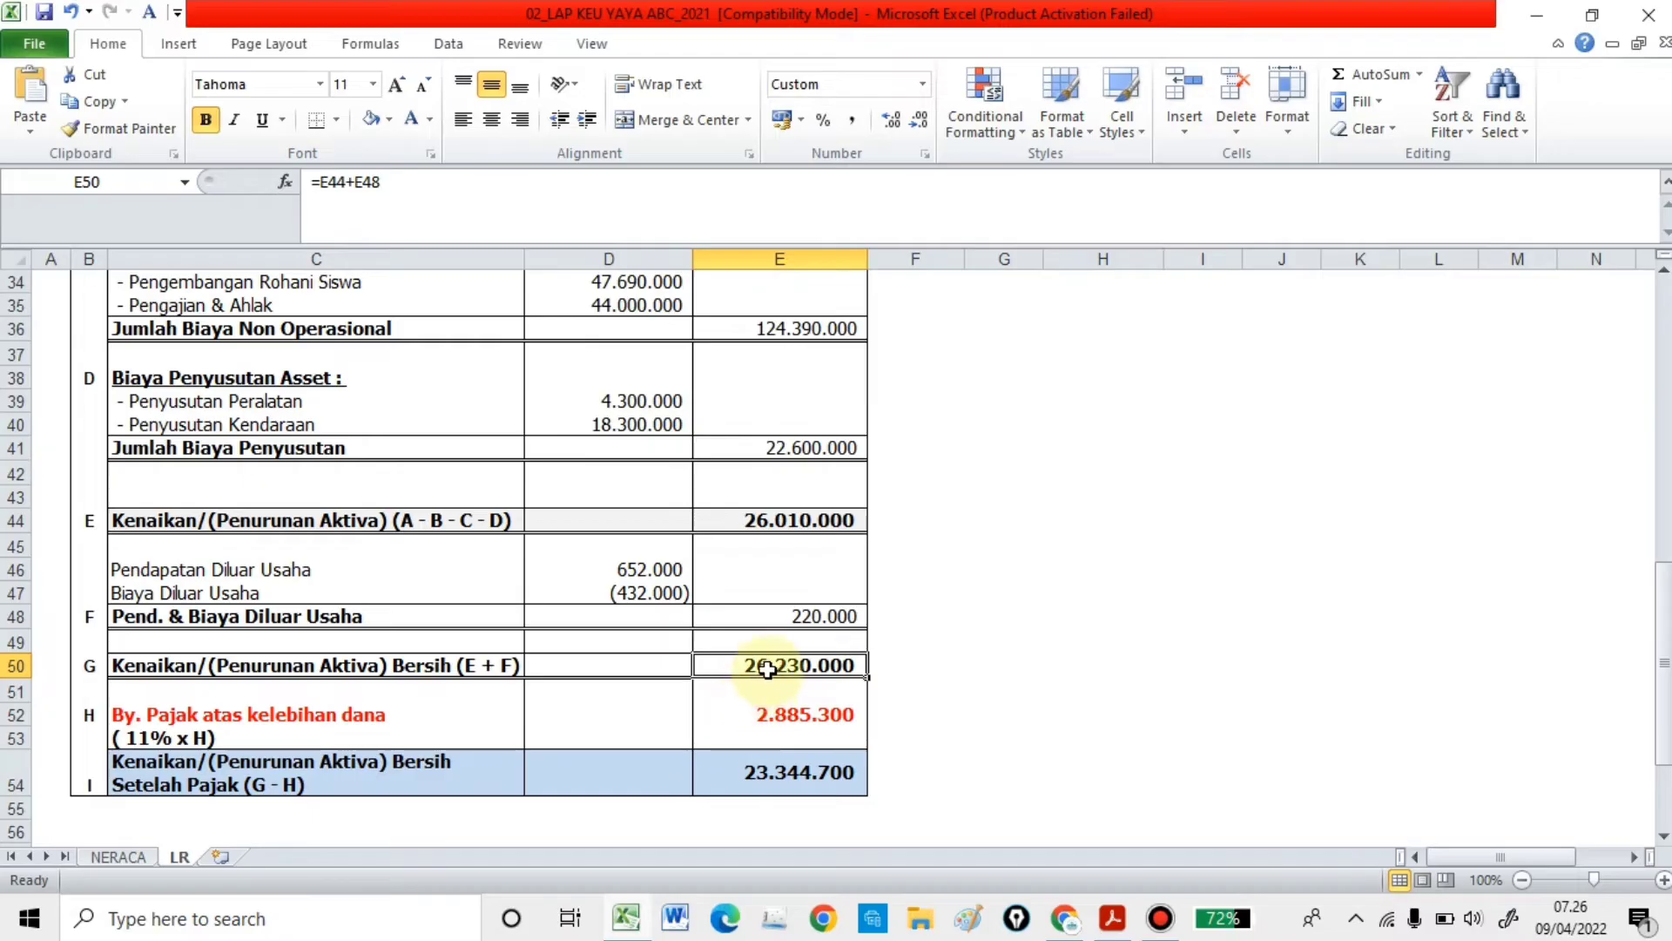
Re-examine the income statement from Pendapatan Bersih, including its SALDO formula, through the expense sections to the tax rows.
{"action": "scroll", "coordinate": [767, 668], "scroll_direction": "up", "scroll_amount": 11}
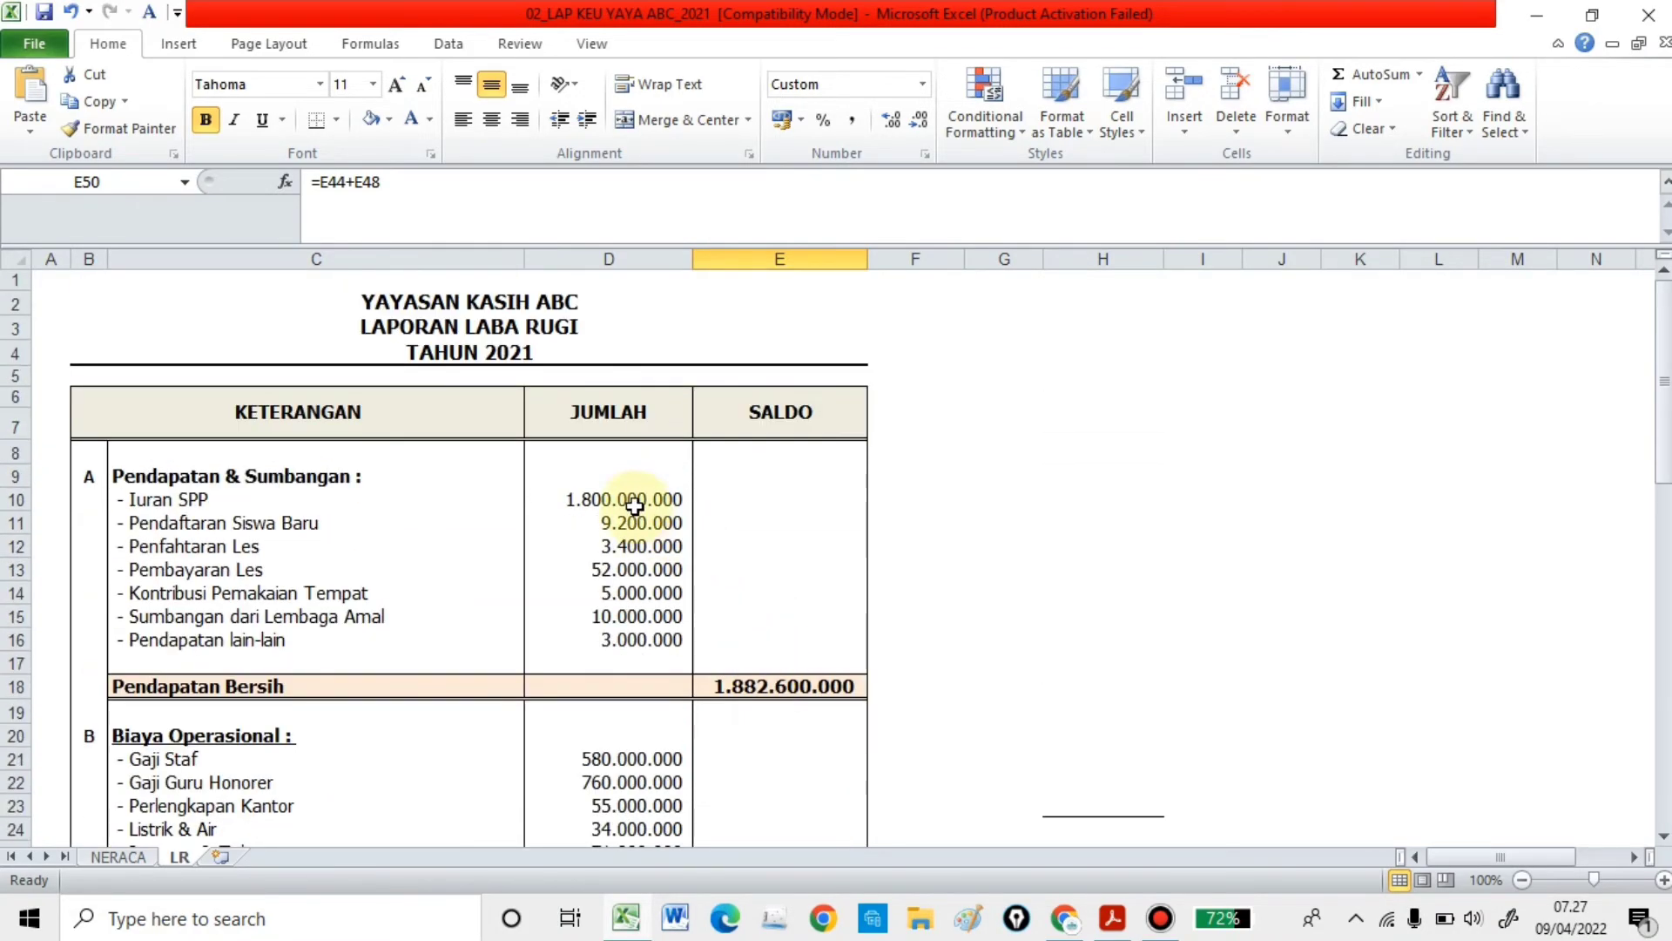
{"action": "left_click", "coordinate": [751, 689]}
{"action": "scroll", "coordinate": [755, 692], "scroll_direction": "down", "scroll_amount": 4}
{"action": "scroll", "coordinate": [755, 693], "scroll_direction": "down", "scroll_amount": 8}
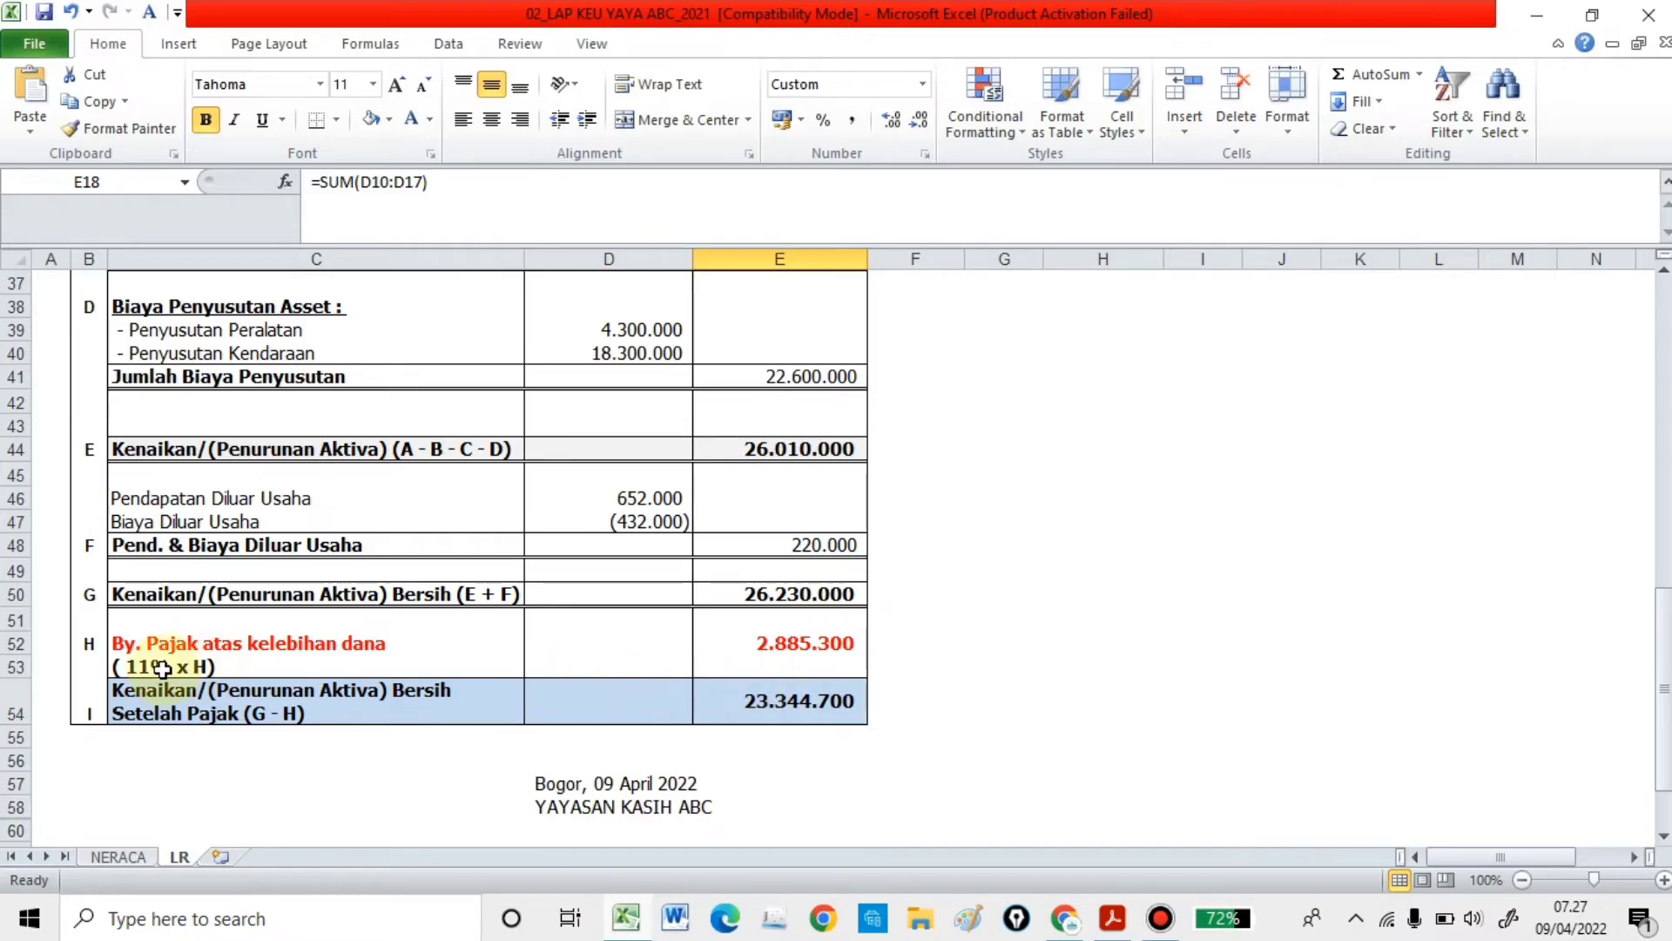
{"action": "scroll", "coordinate": [162, 669], "scroll_direction": "up", "scroll_amount": 7}
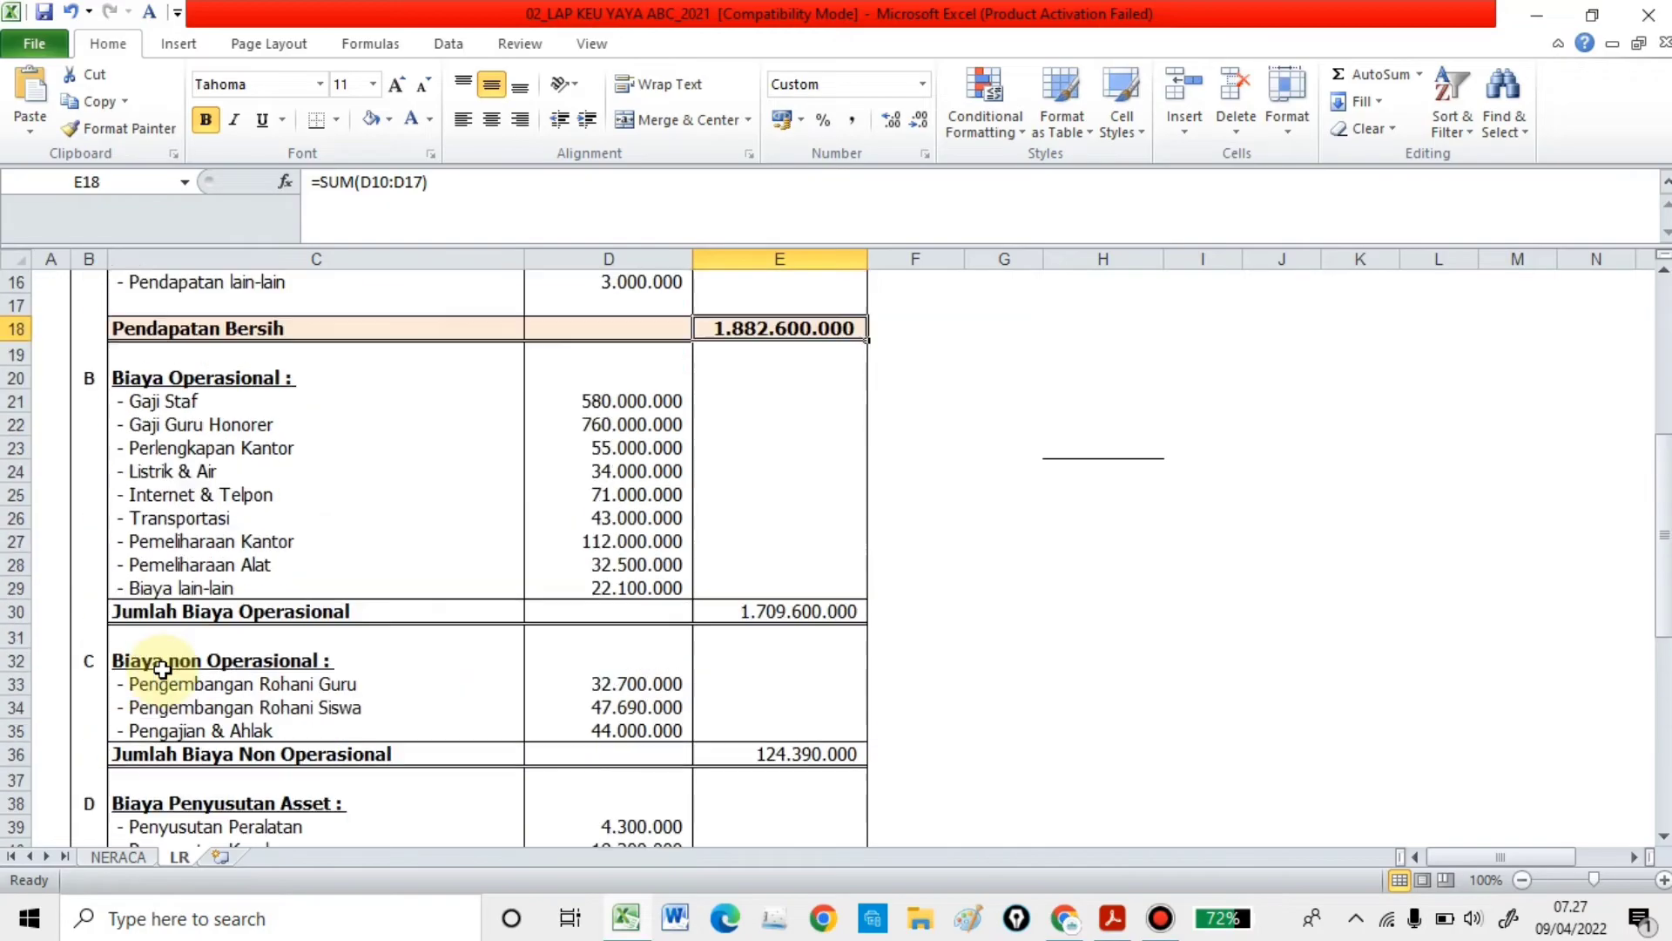
{"action": "scroll", "coordinate": [699, 495], "scroll_direction": "up", "scroll_amount": 4}
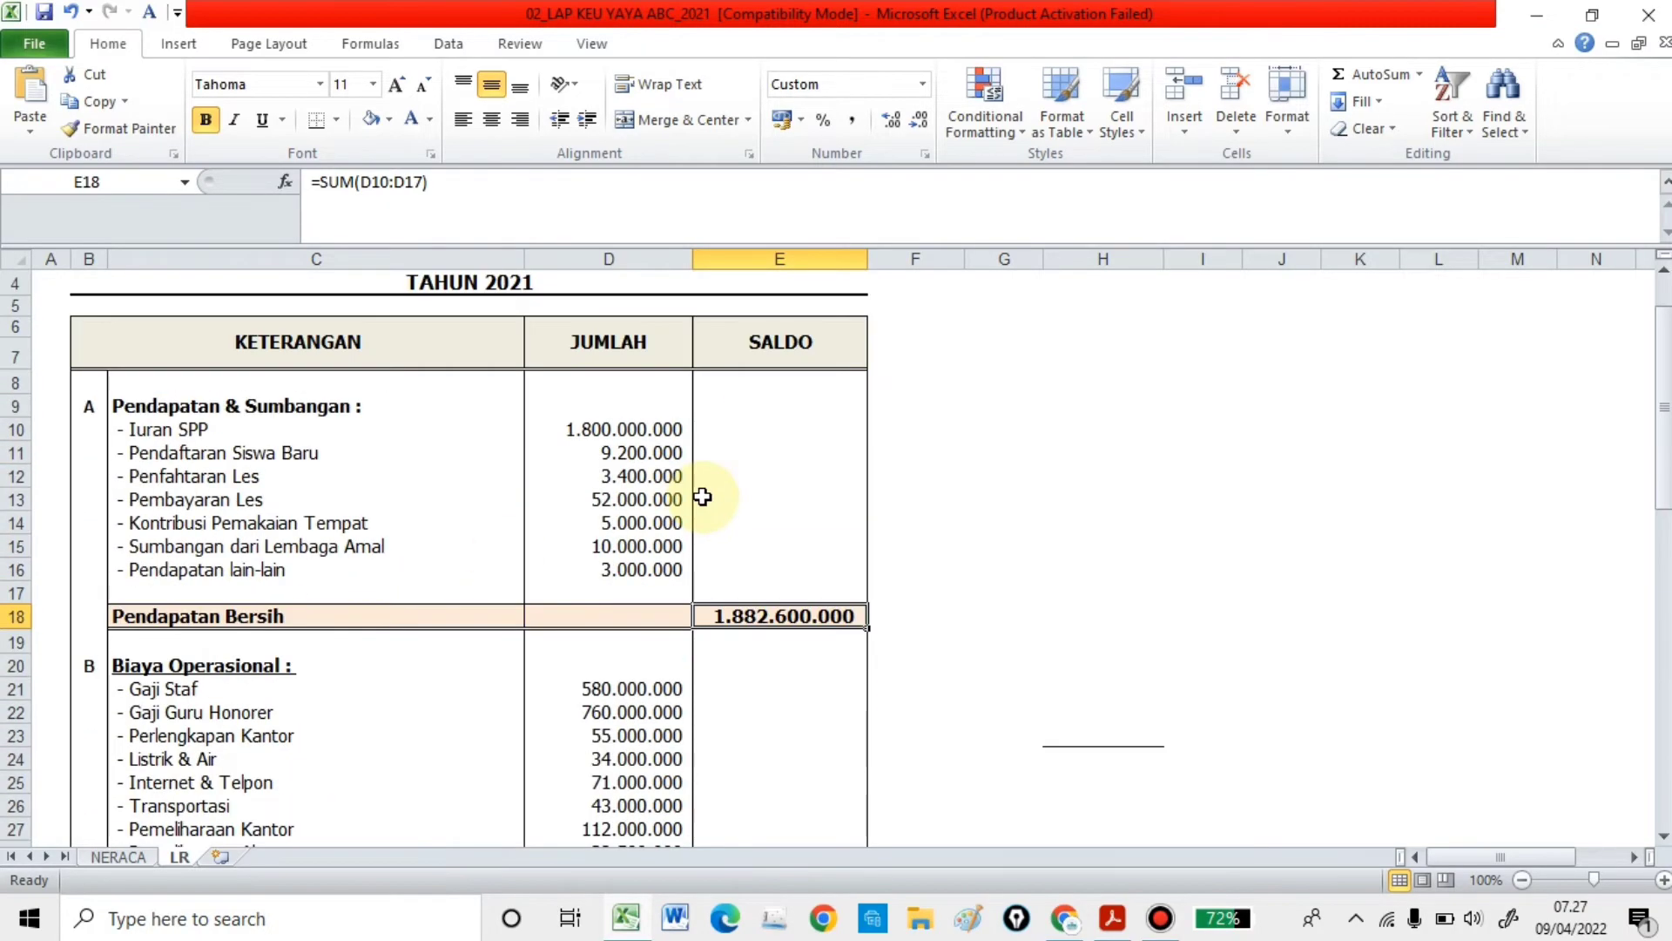
{"action": "left_click", "coordinate": [752, 659]}
{"action": "scroll", "coordinate": [753, 659], "scroll_direction": "down", "scroll_amount": 3}
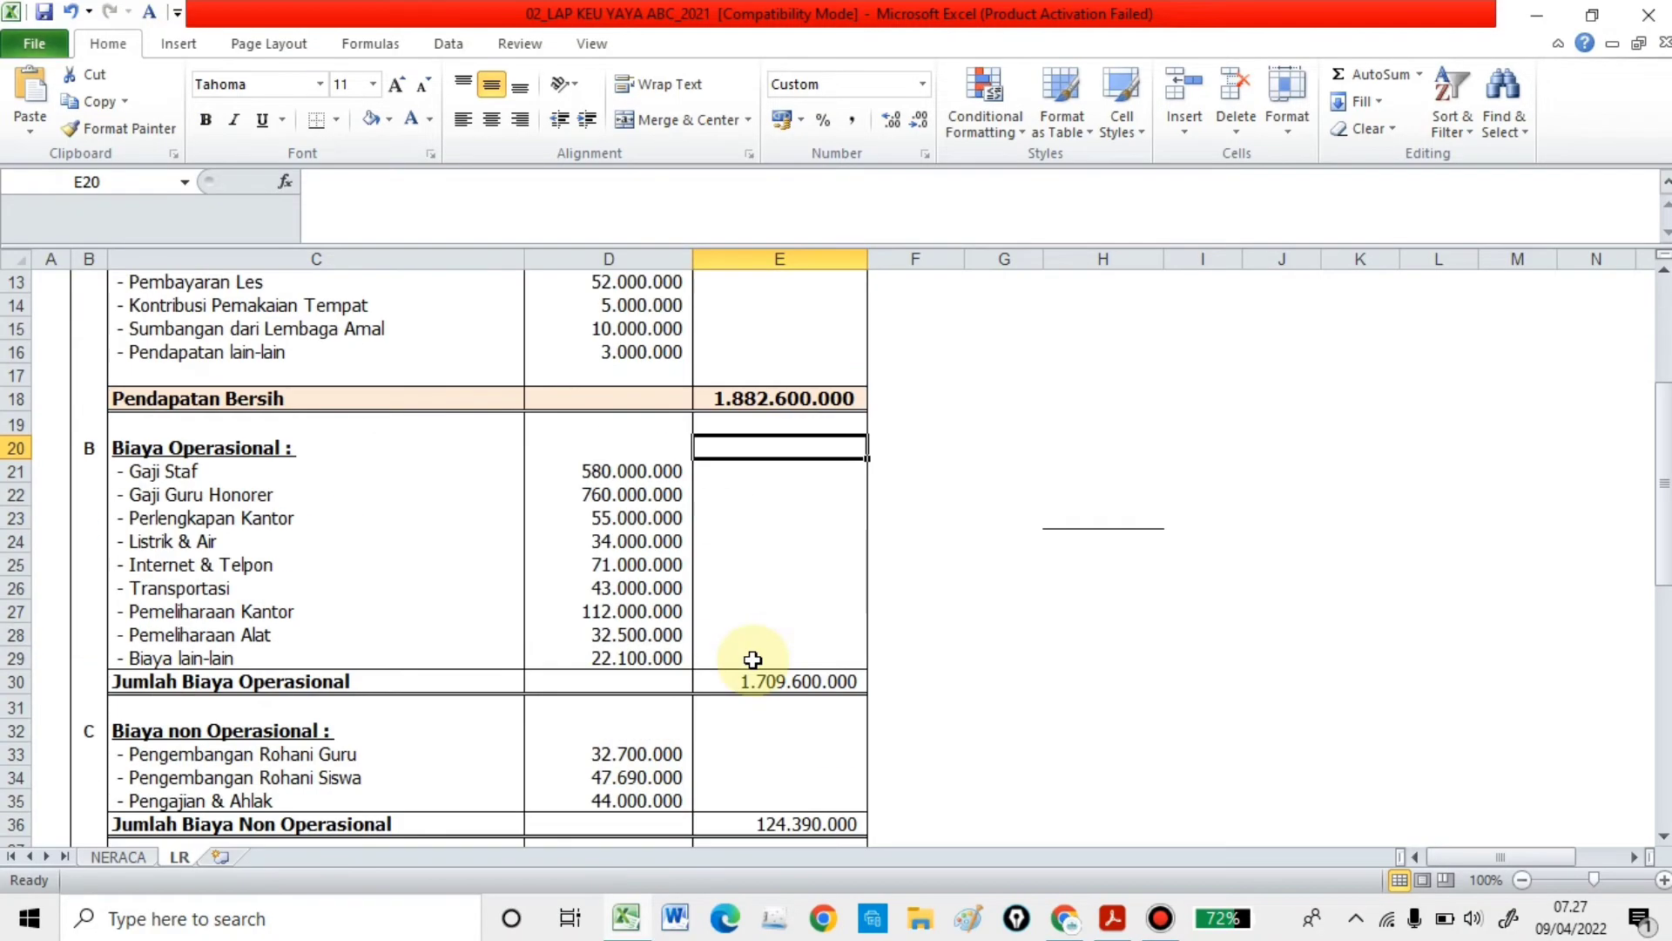
{"action": "scroll", "coordinate": [752, 660], "scroll_direction": "down", "scroll_amount": 9}
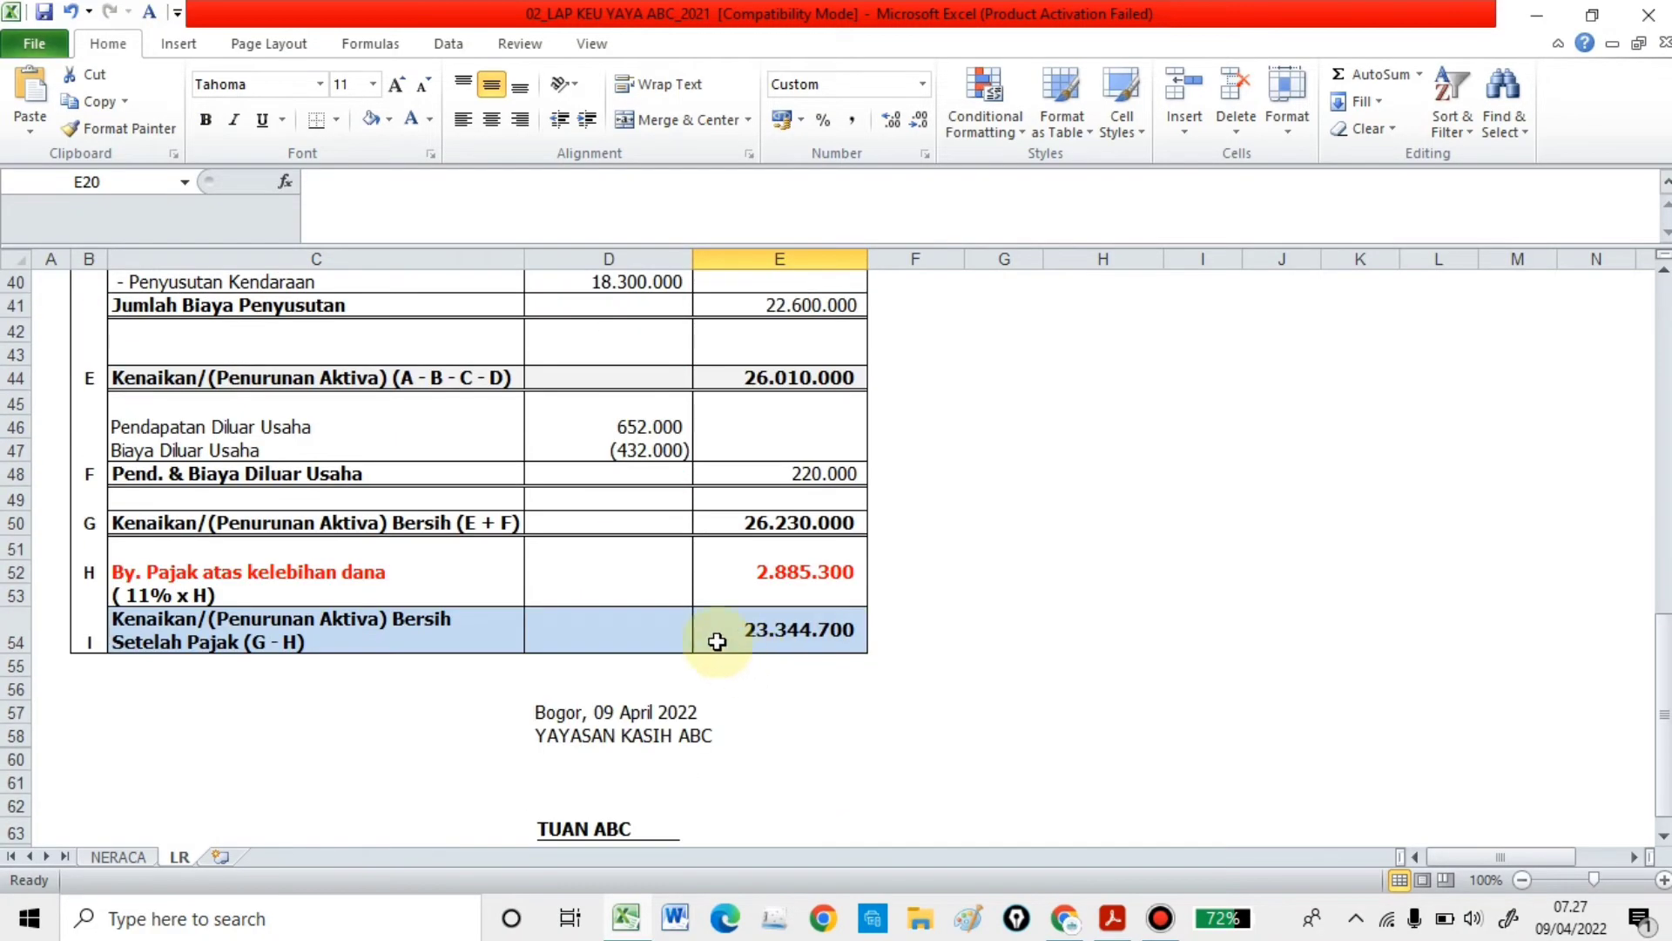
Correct the note under By. Pajak atas kelebihan dana to read ( 11% x G).
{"action": "left_click", "coordinate": [140, 596]}
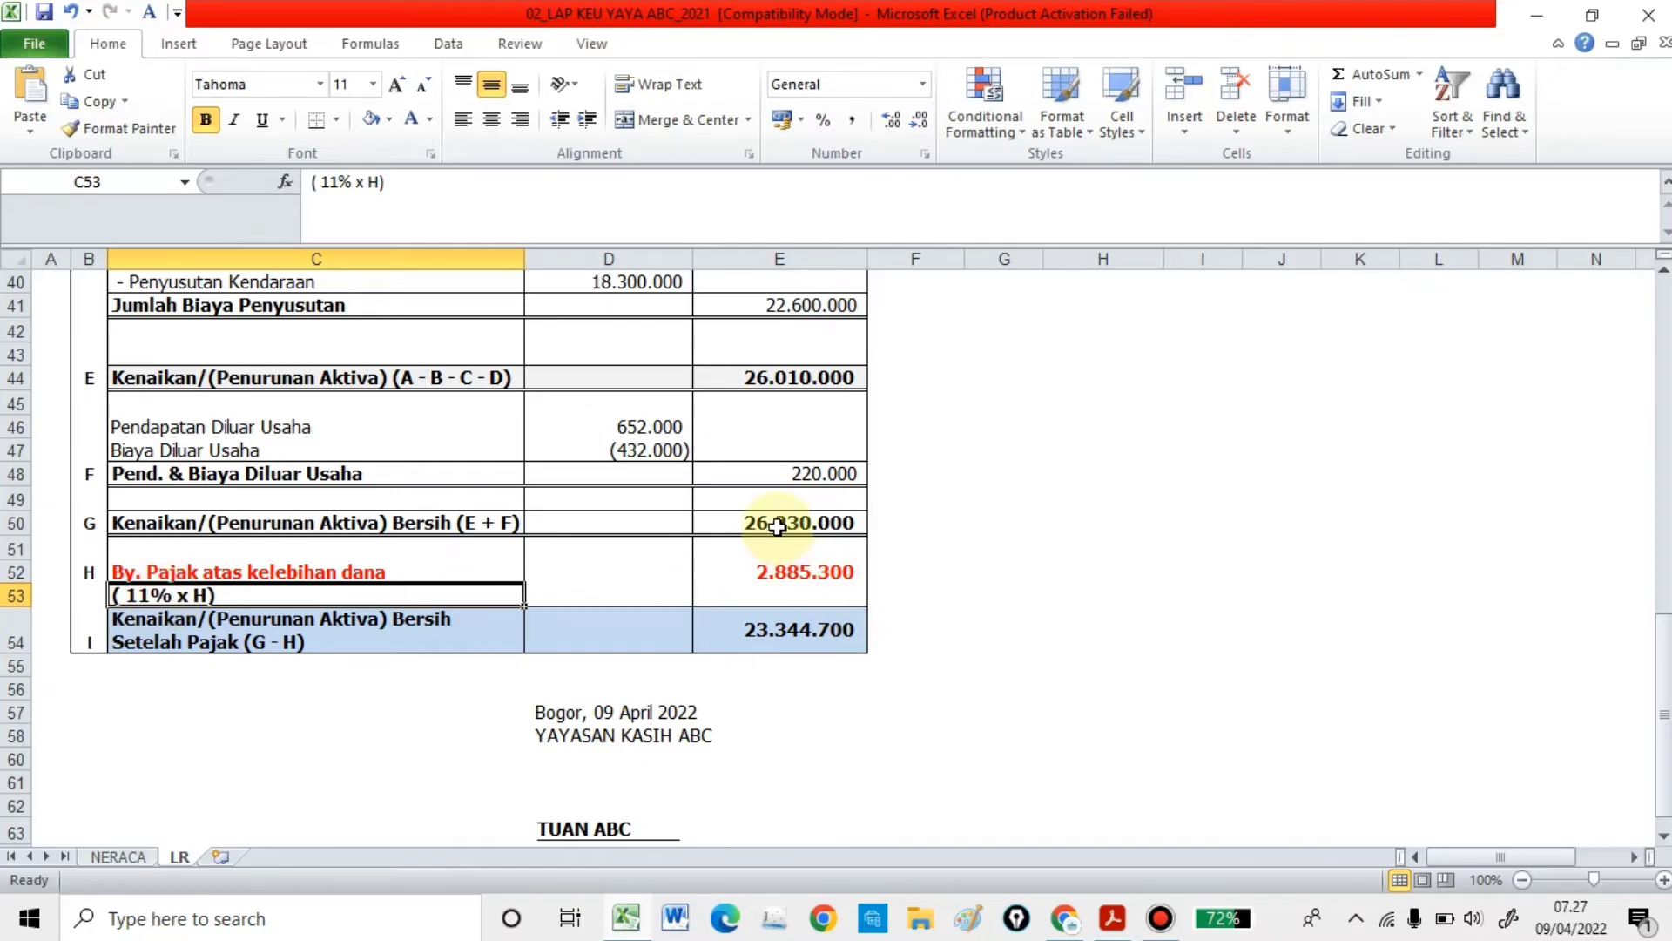
{"action": "left_click", "coordinate": [369, 181]}
{"action": "key", "text": "Delete"}
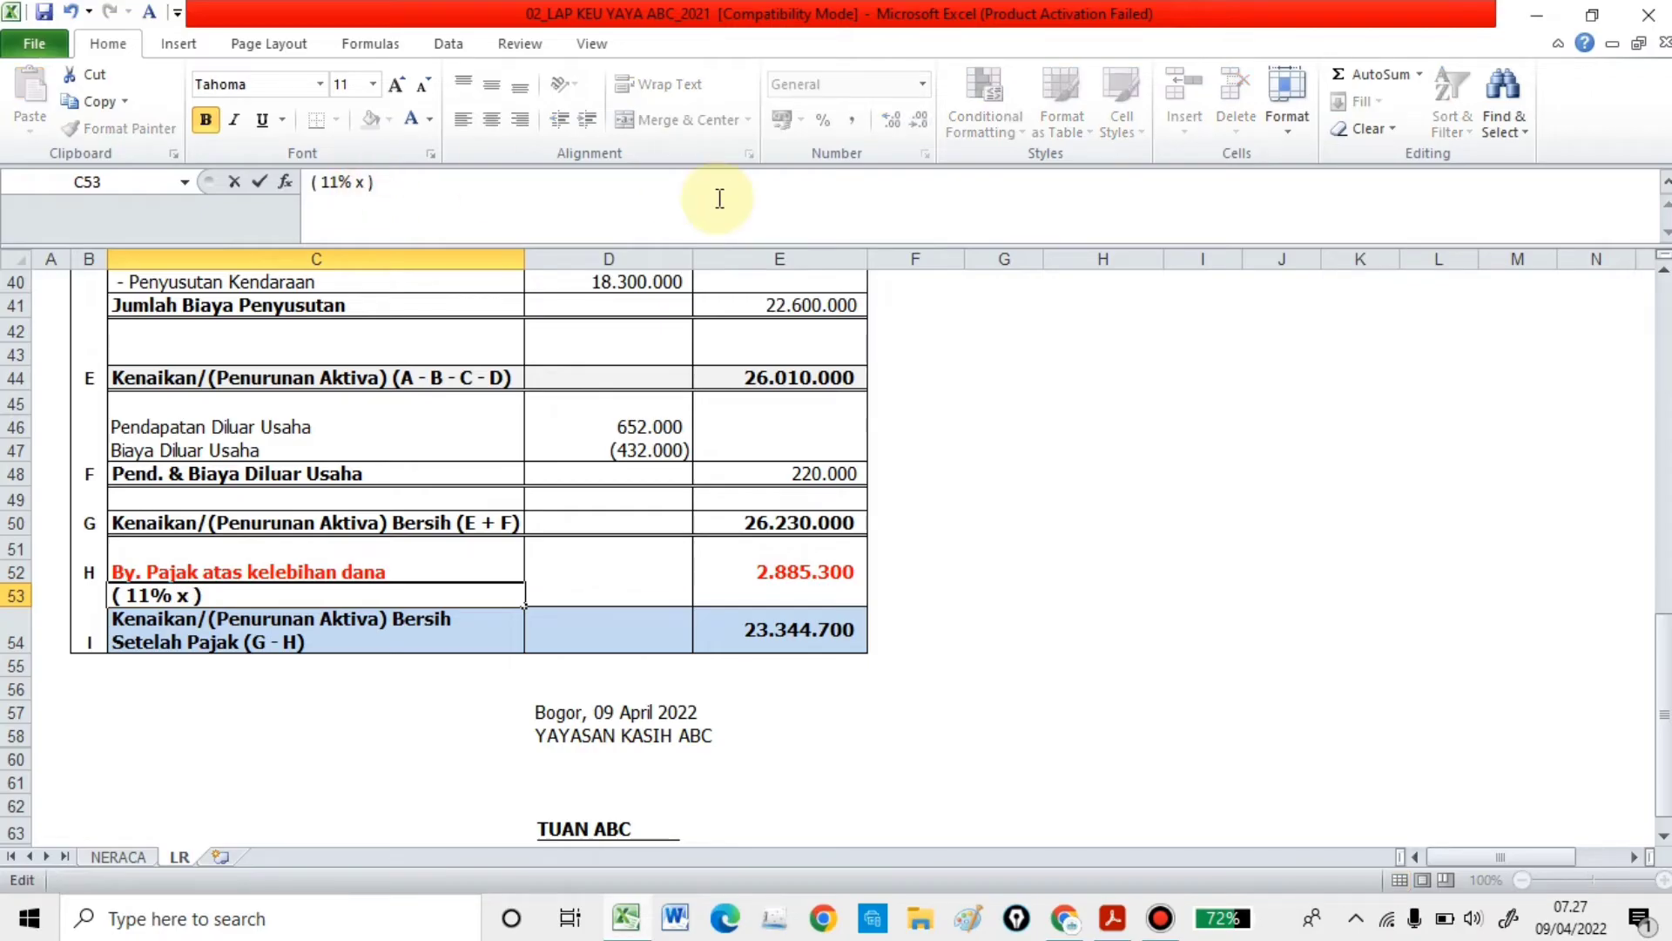
{"action": "type", "text": "G"}
{"action": "key", "text": "Return"}
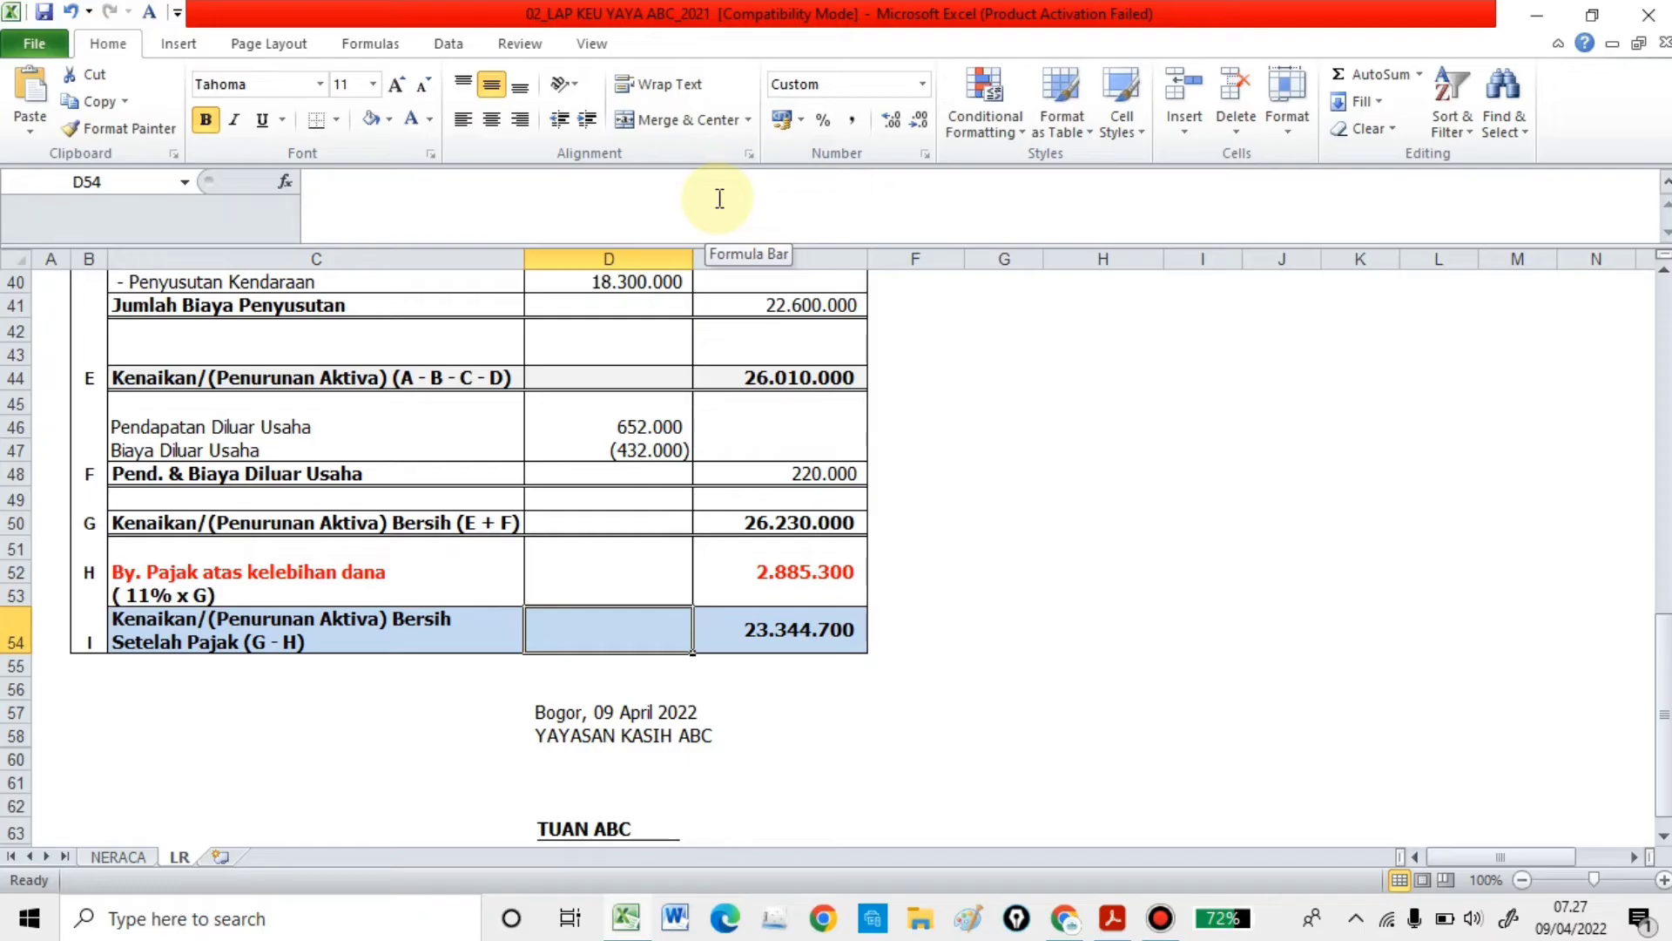
Inspect the SALDO formulas of By. Pajak atas kelebihan dana and Kenaikan/(Penurunan Aktiva) Bersih Setelah Pajak (G - H).
{"action": "key", "text": "Up"}
{"action": "key", "text": "Right"}
{"action": "key", "text": "Up"}
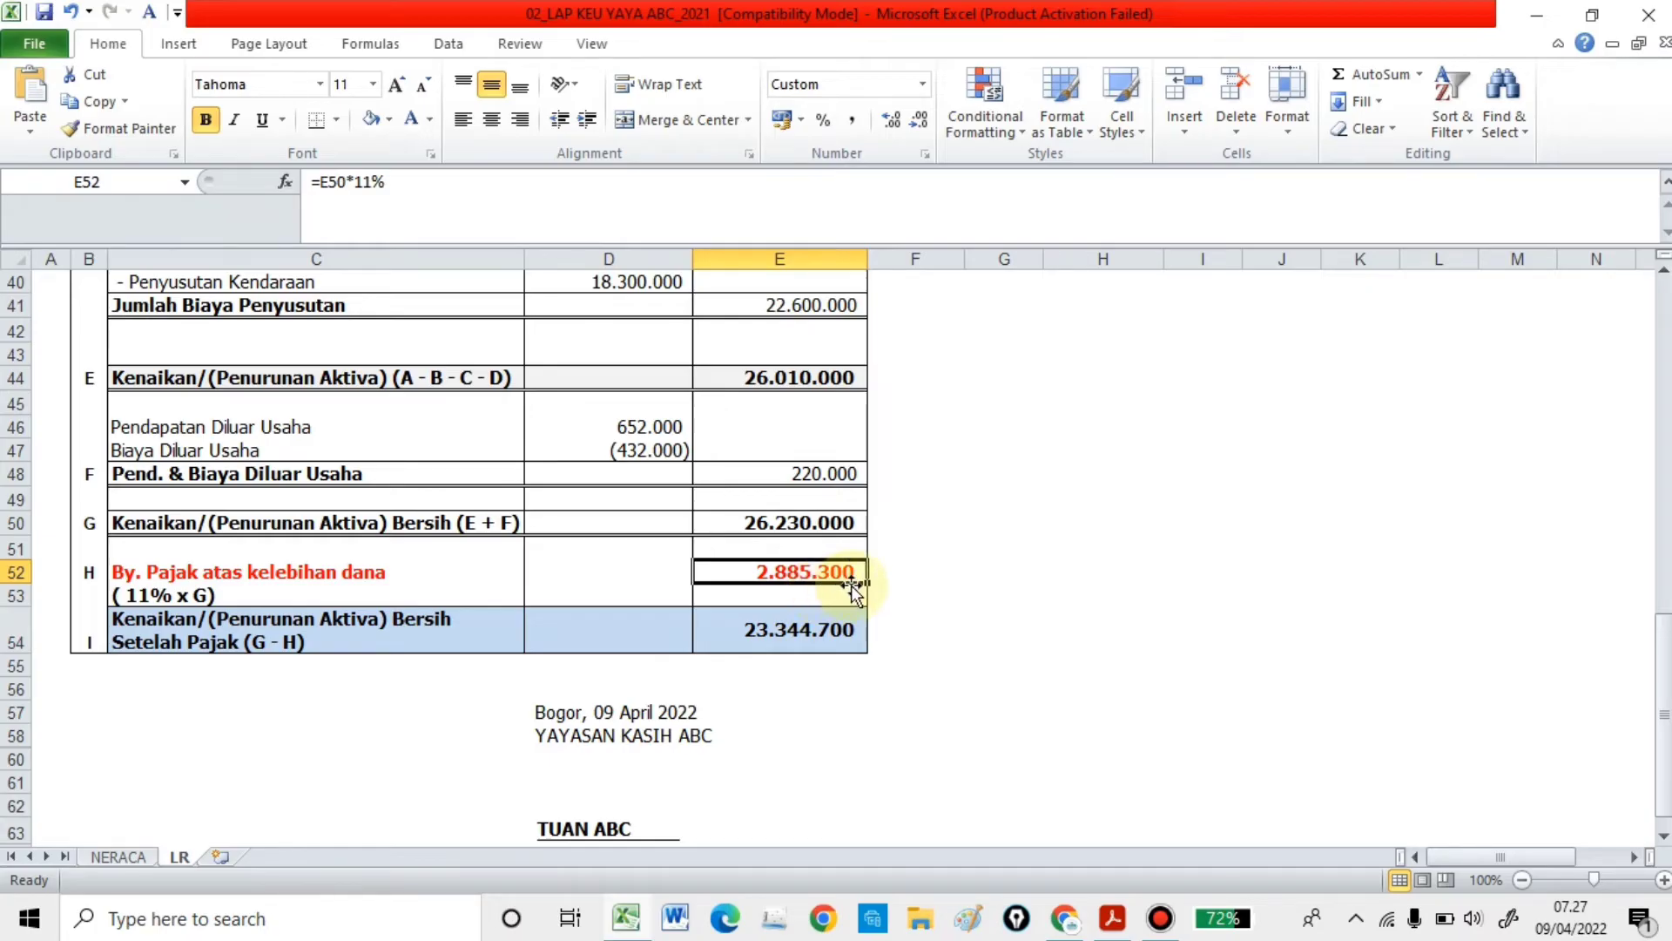
{"action": "left_click", "coordinate": [162, 634]}
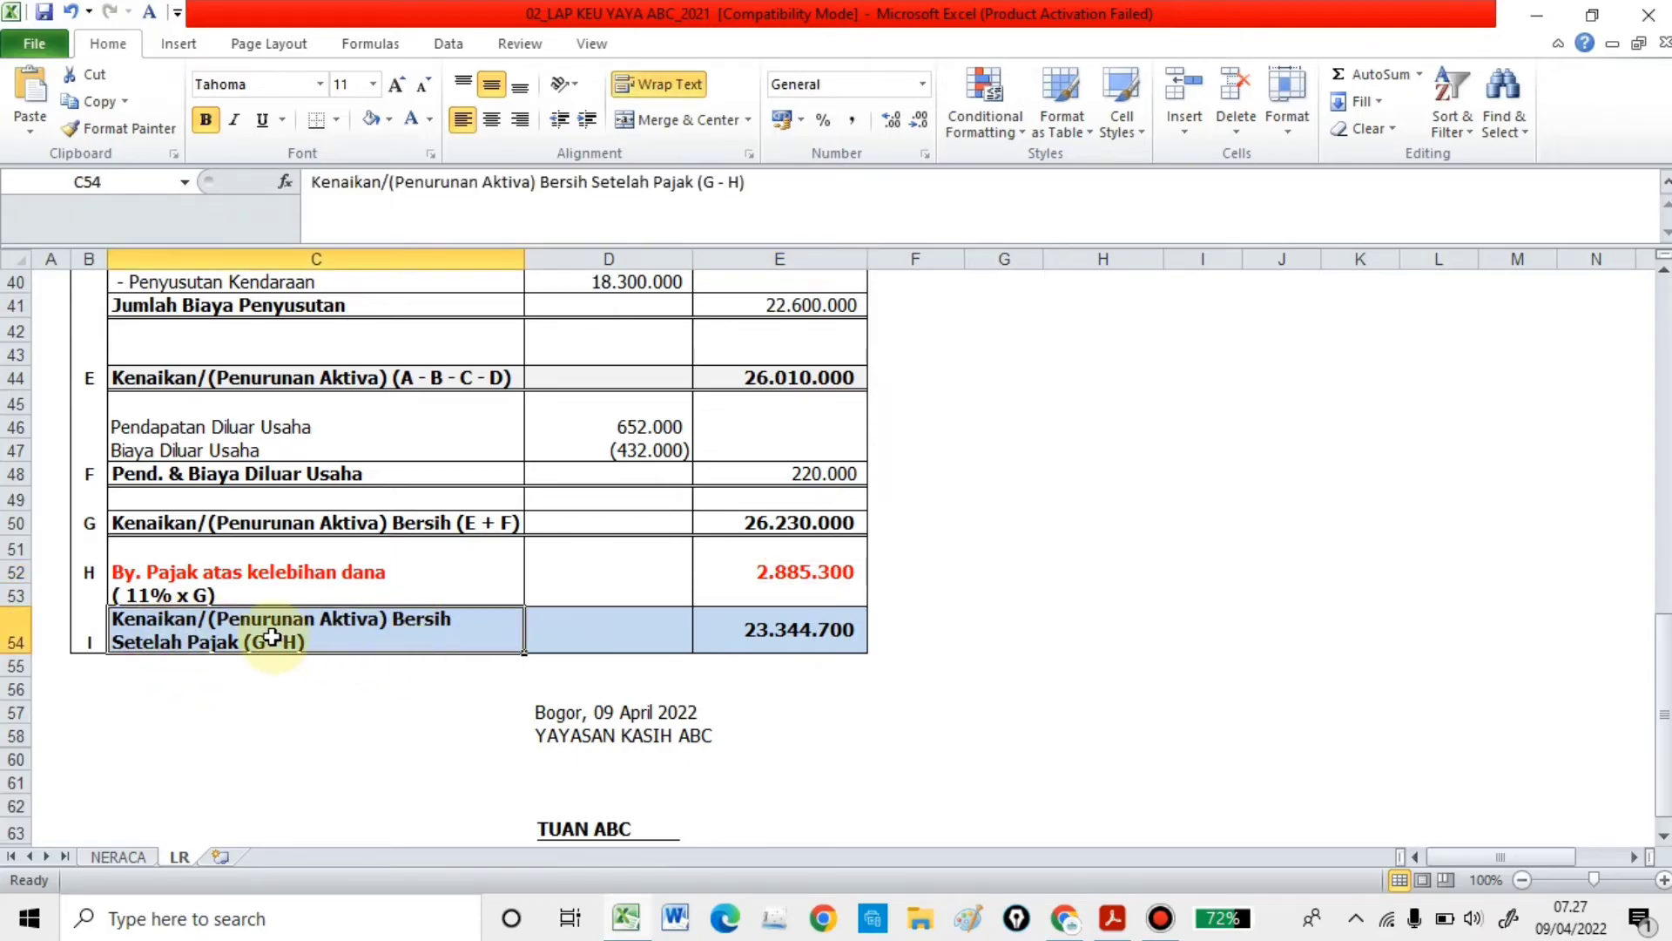
{"action": "left_click", "coordinate": [766, 647]}
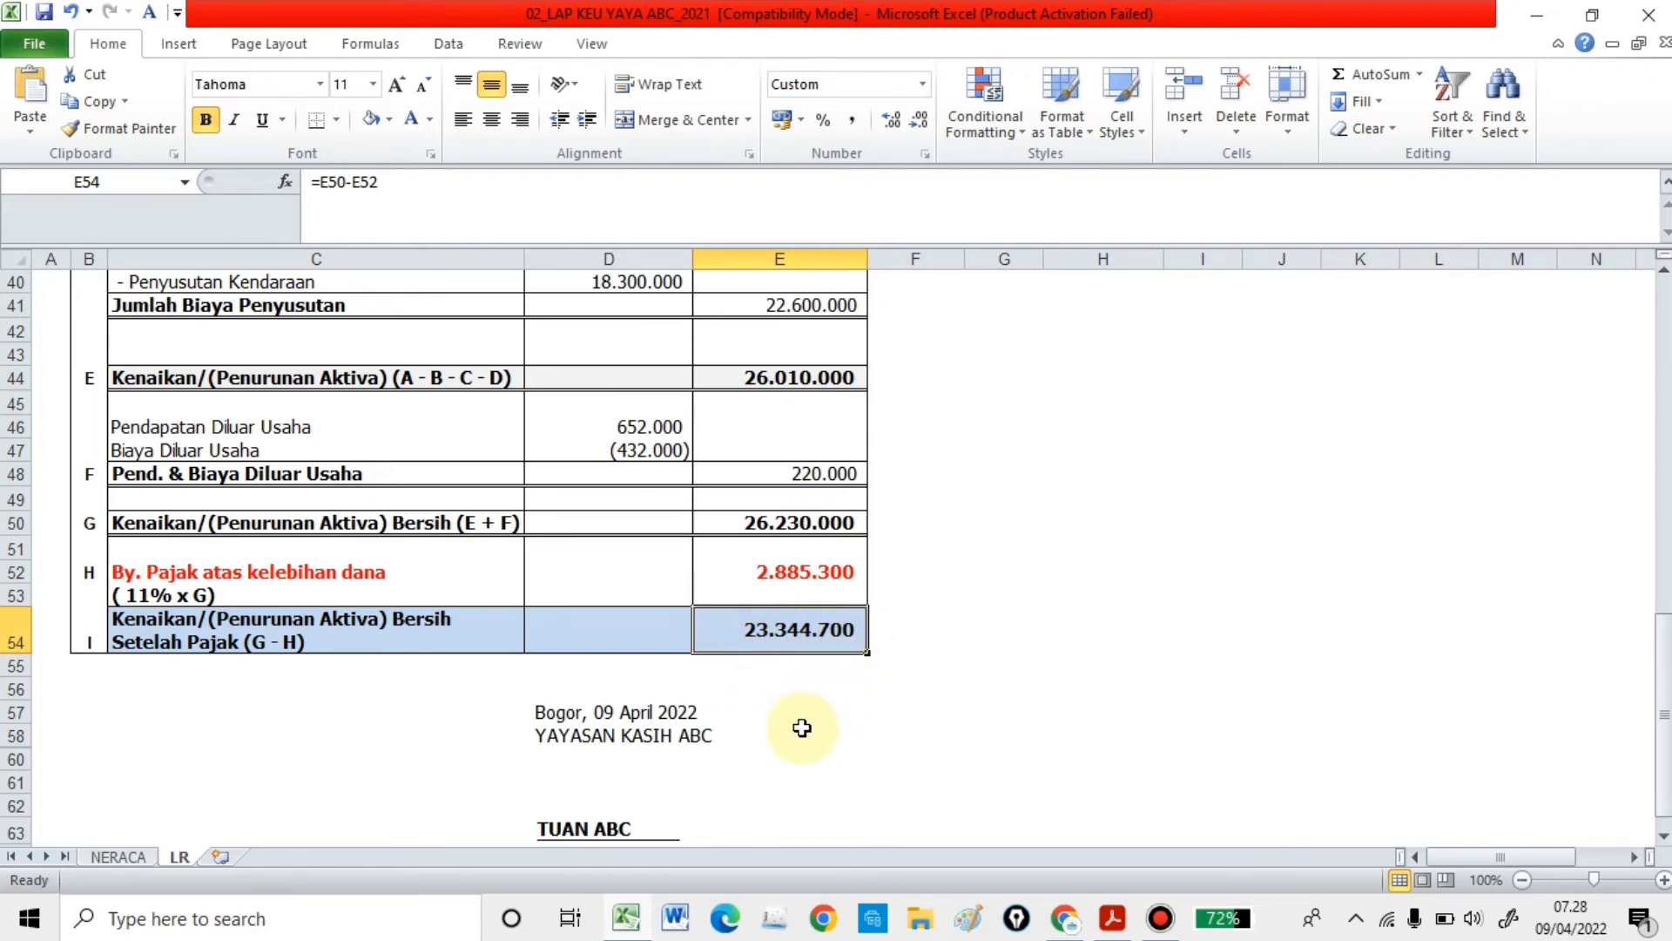
Look over the whole Laporan Laba Rugi table again, from the KETERANGAN header through the after-tax row.
{"action": "scroll", "coordinate": [801, 727], "scroll_direction": "up", "scroll_amount": 9}
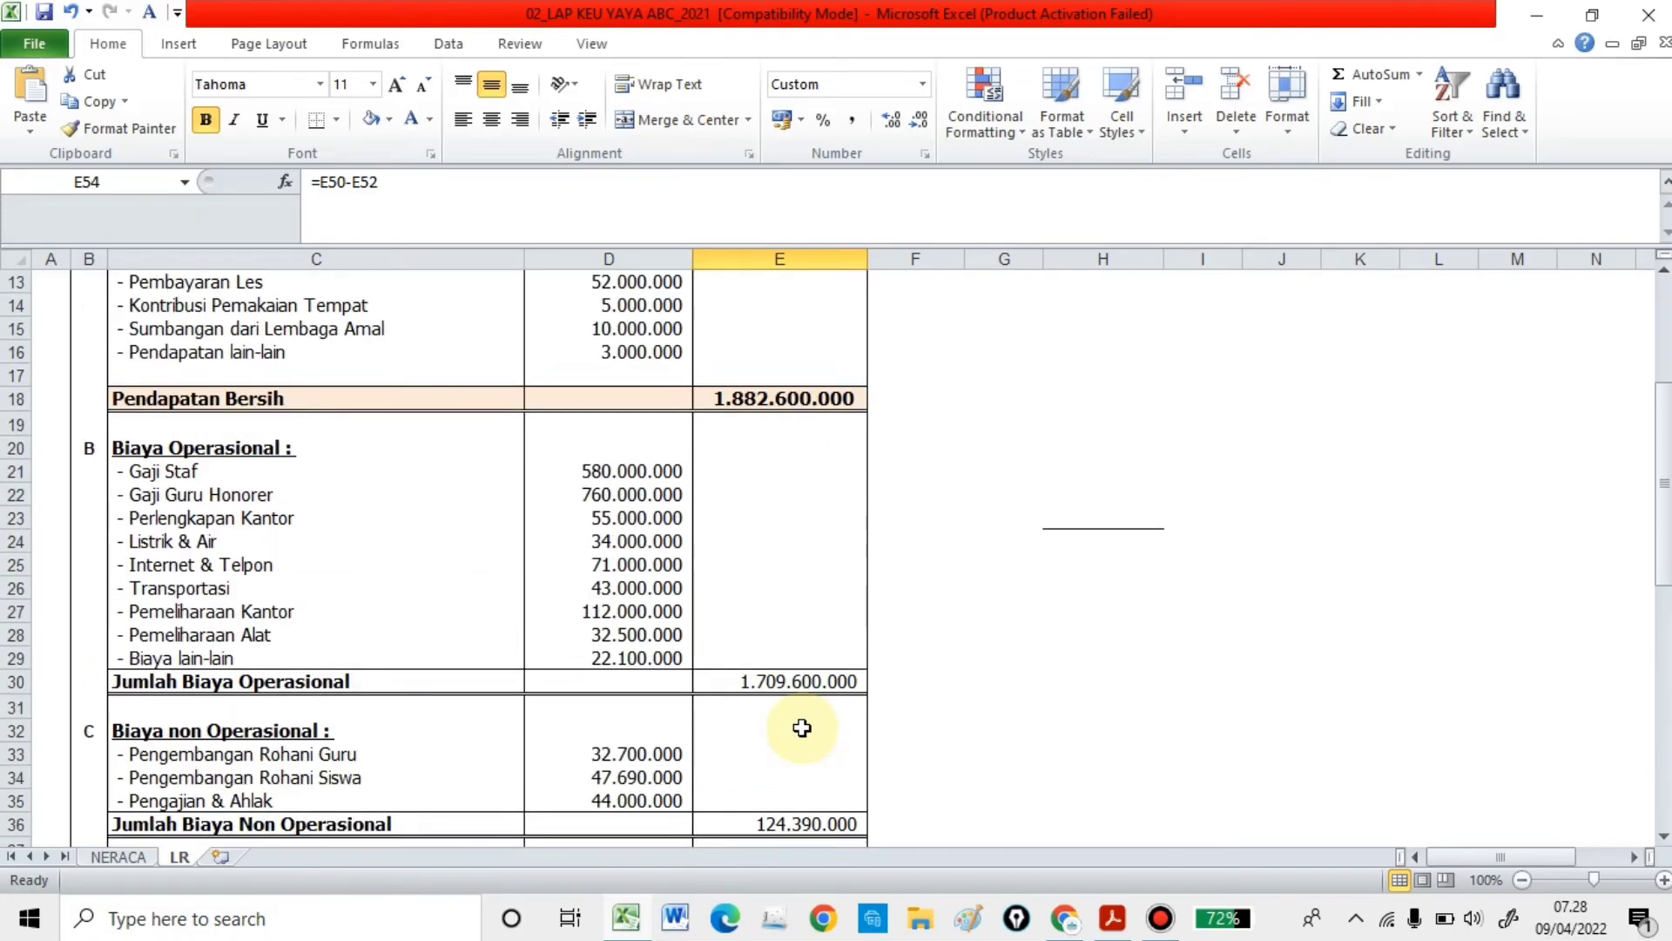
{"action": "scroll", "coordinate": [801, 727], "scroll_direction": "up", "scroll_amount": 4}
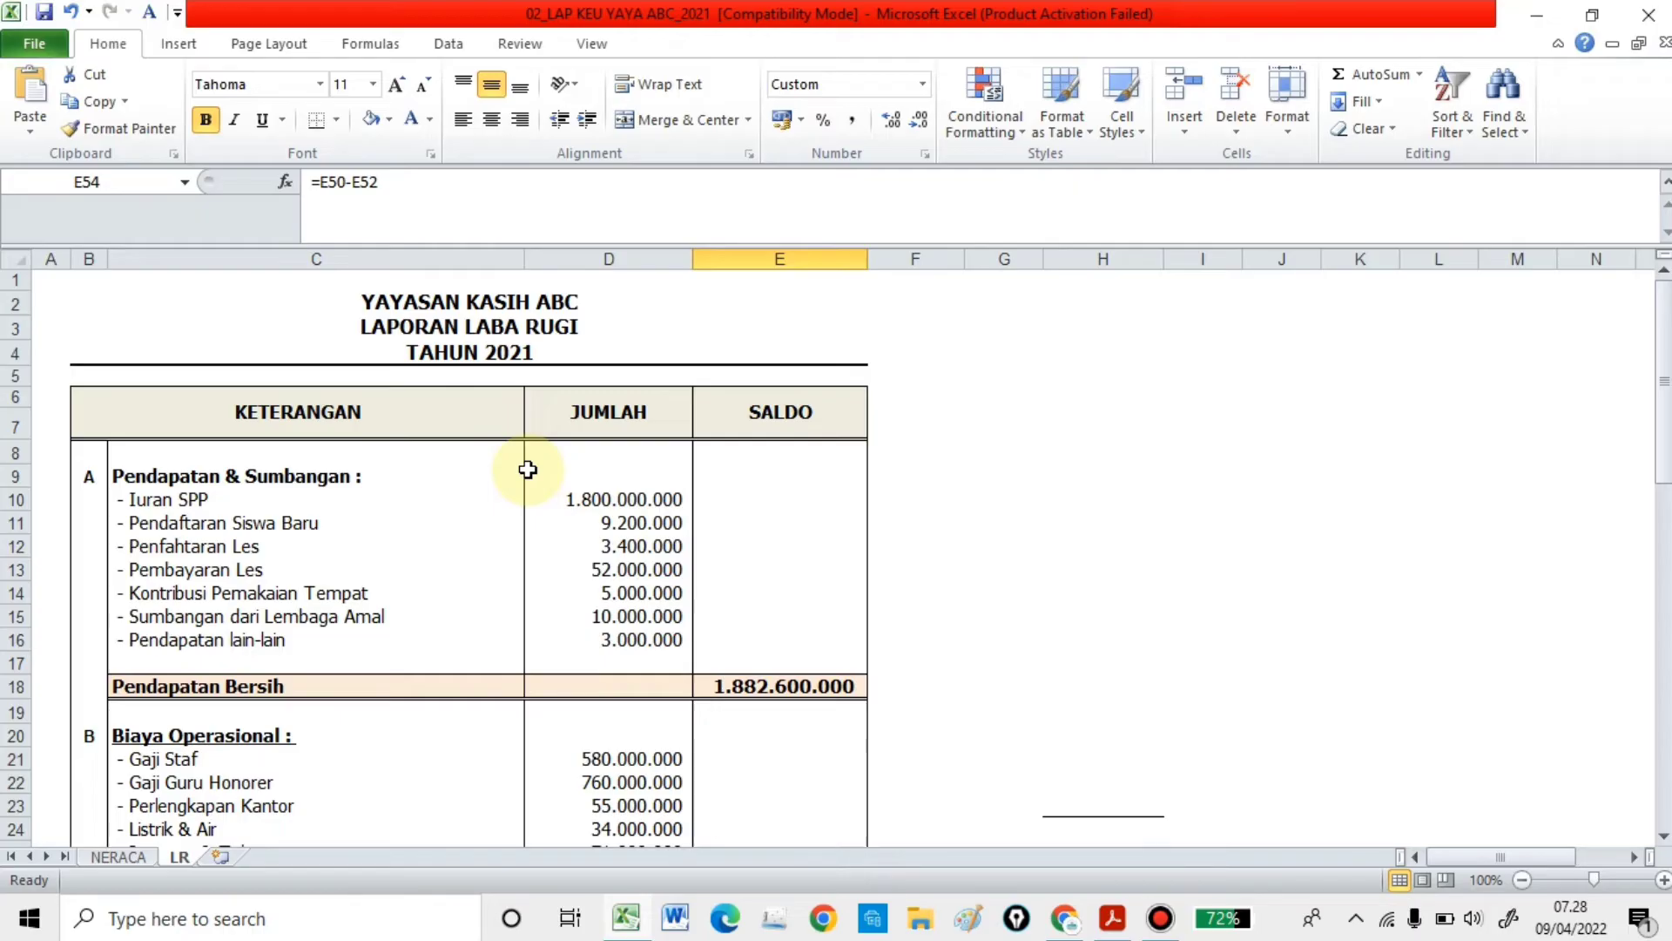
{"action": "scroll", "coordinate": [528, 533], "scroll_direction": "down", "scroll_amount": 8}
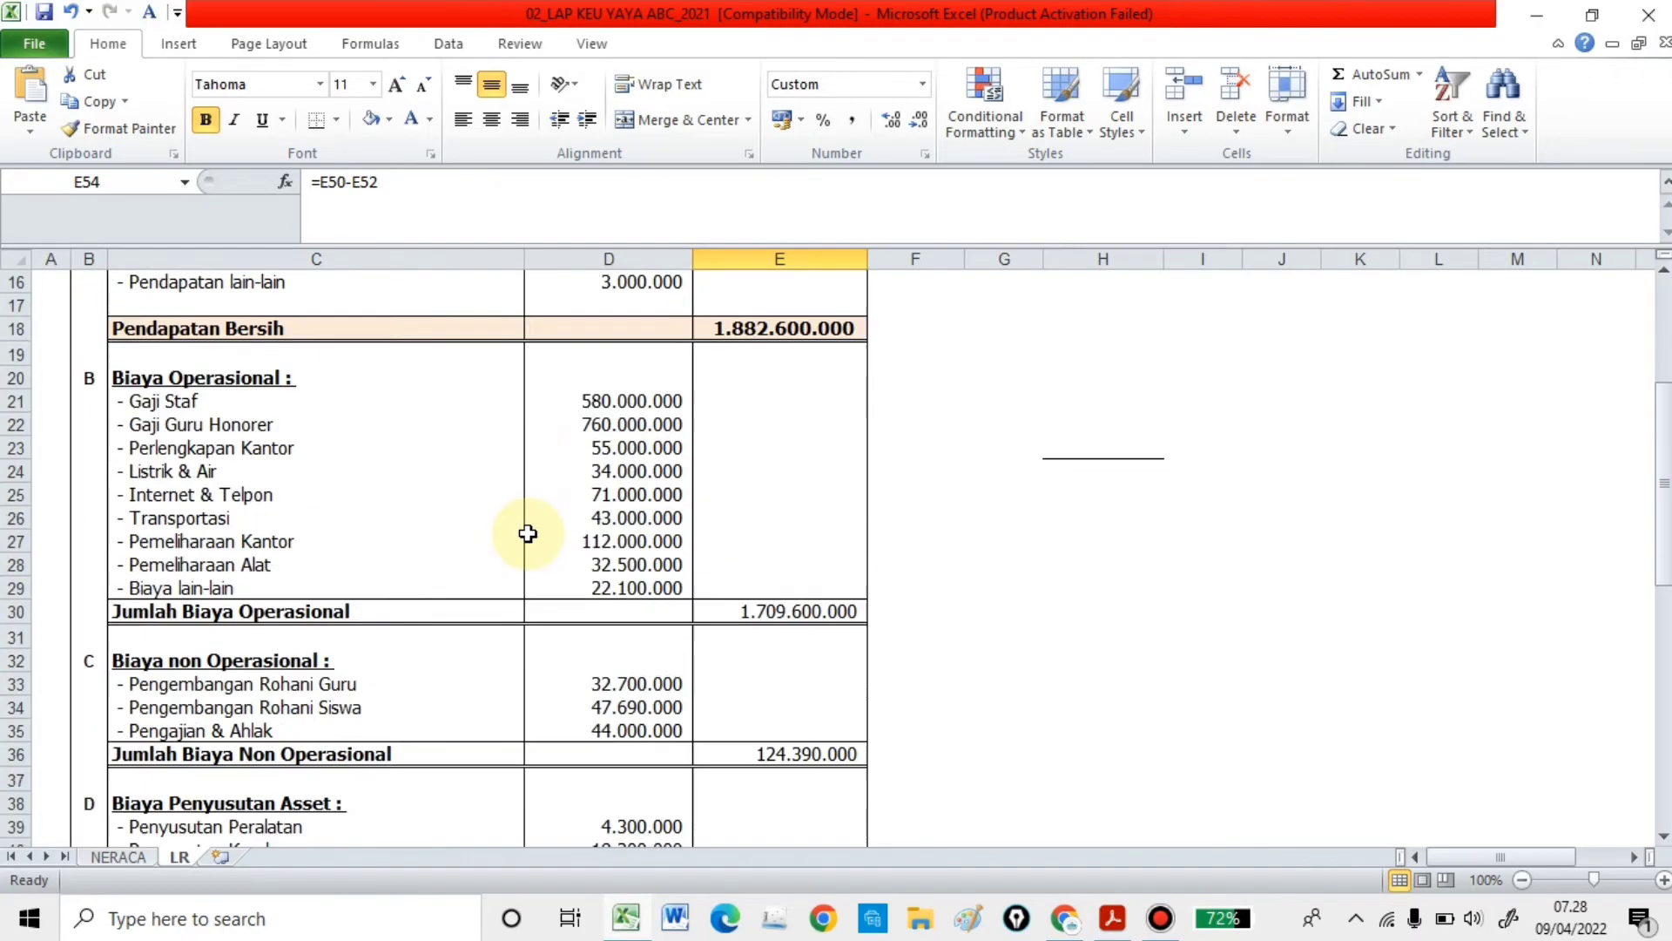
{"action": "scroll", "coordinate": [528, 533], "scroll_direction": "down", "scroll_amount": 5}
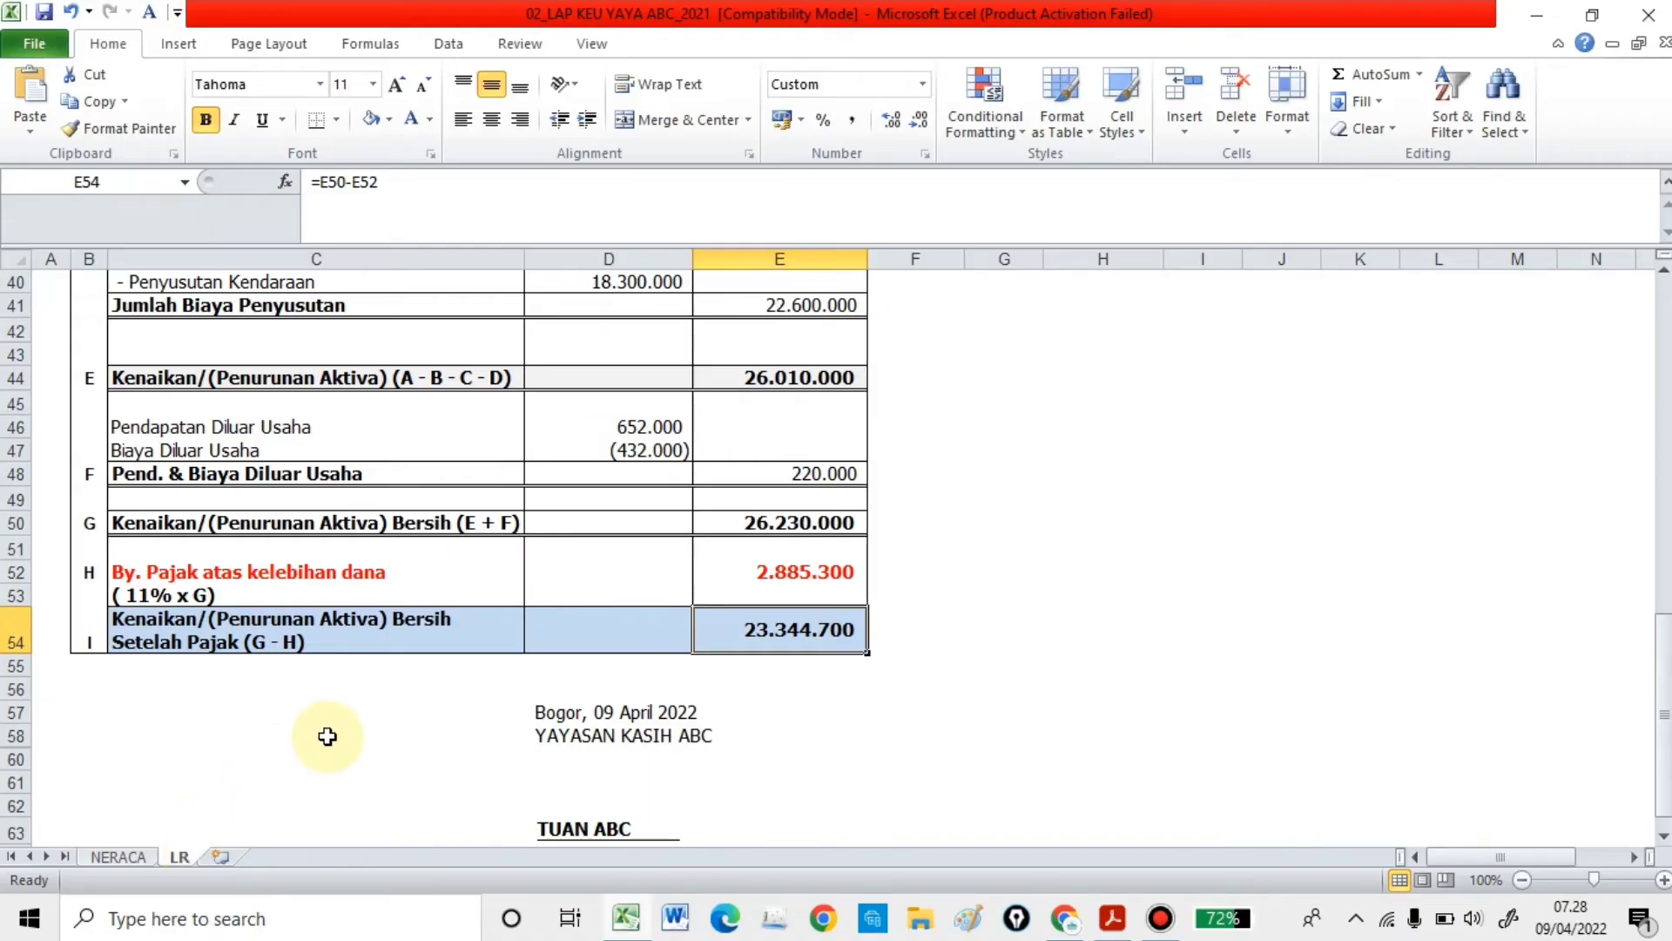
{"action": "scroll", "coordinate": [327, 736], "scroll_direction": "up", "scroll_amount": 12}
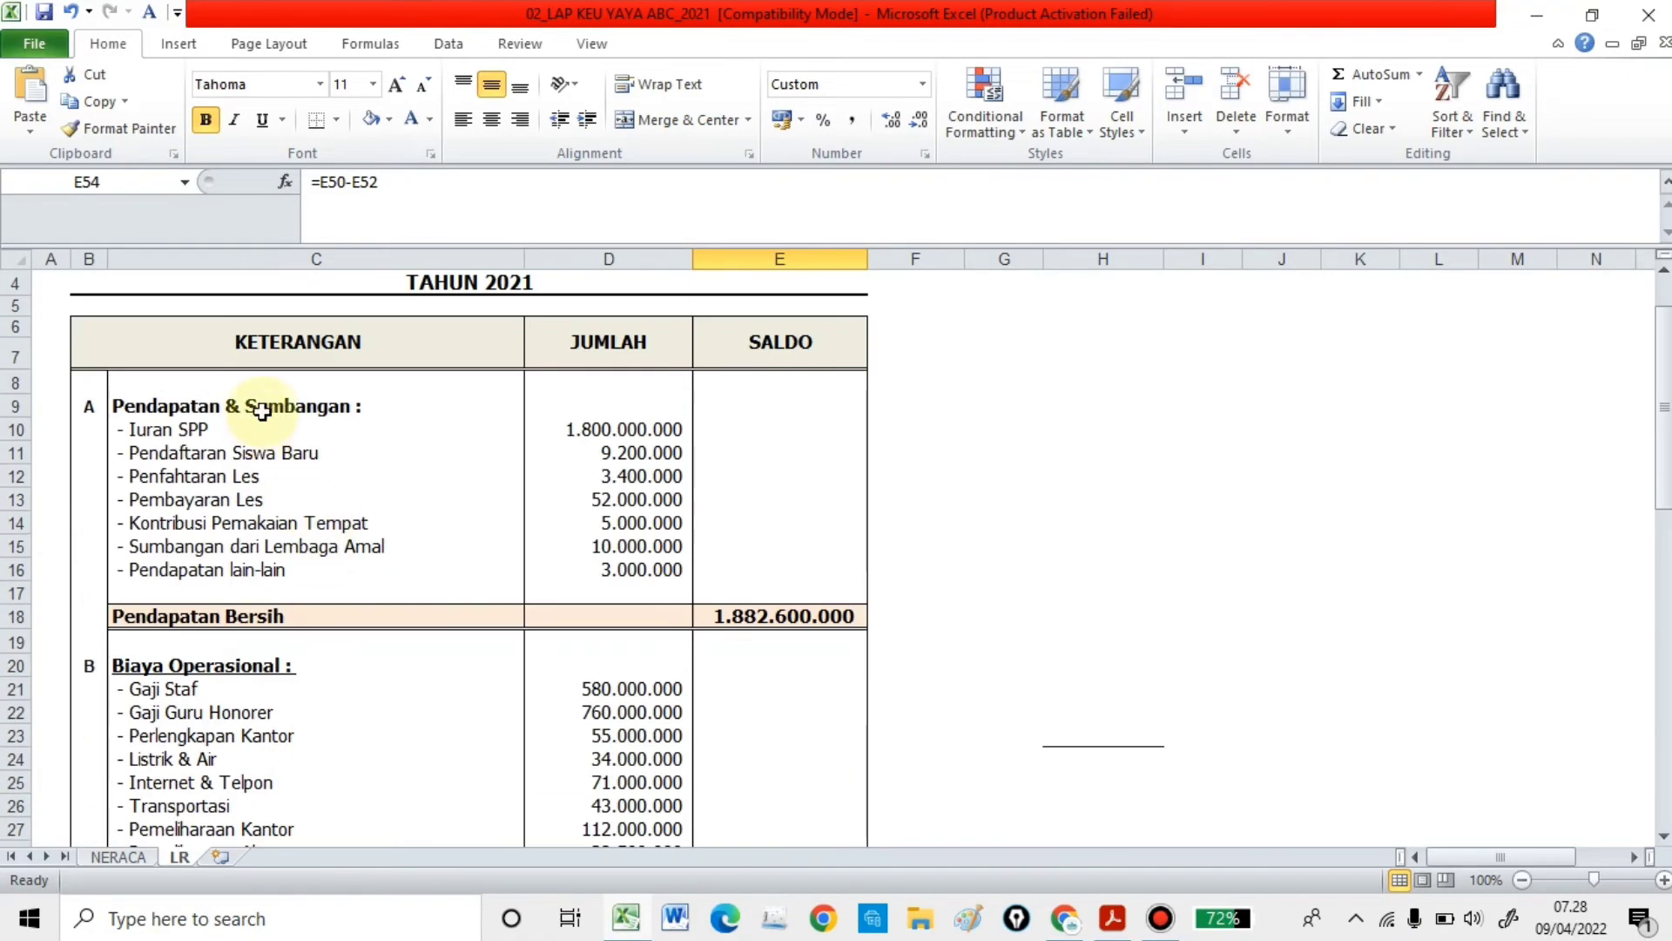
{"action": "scroll", "coordinate": [354, 368], "scroll_direction": "up", "scroll_amount": 1}
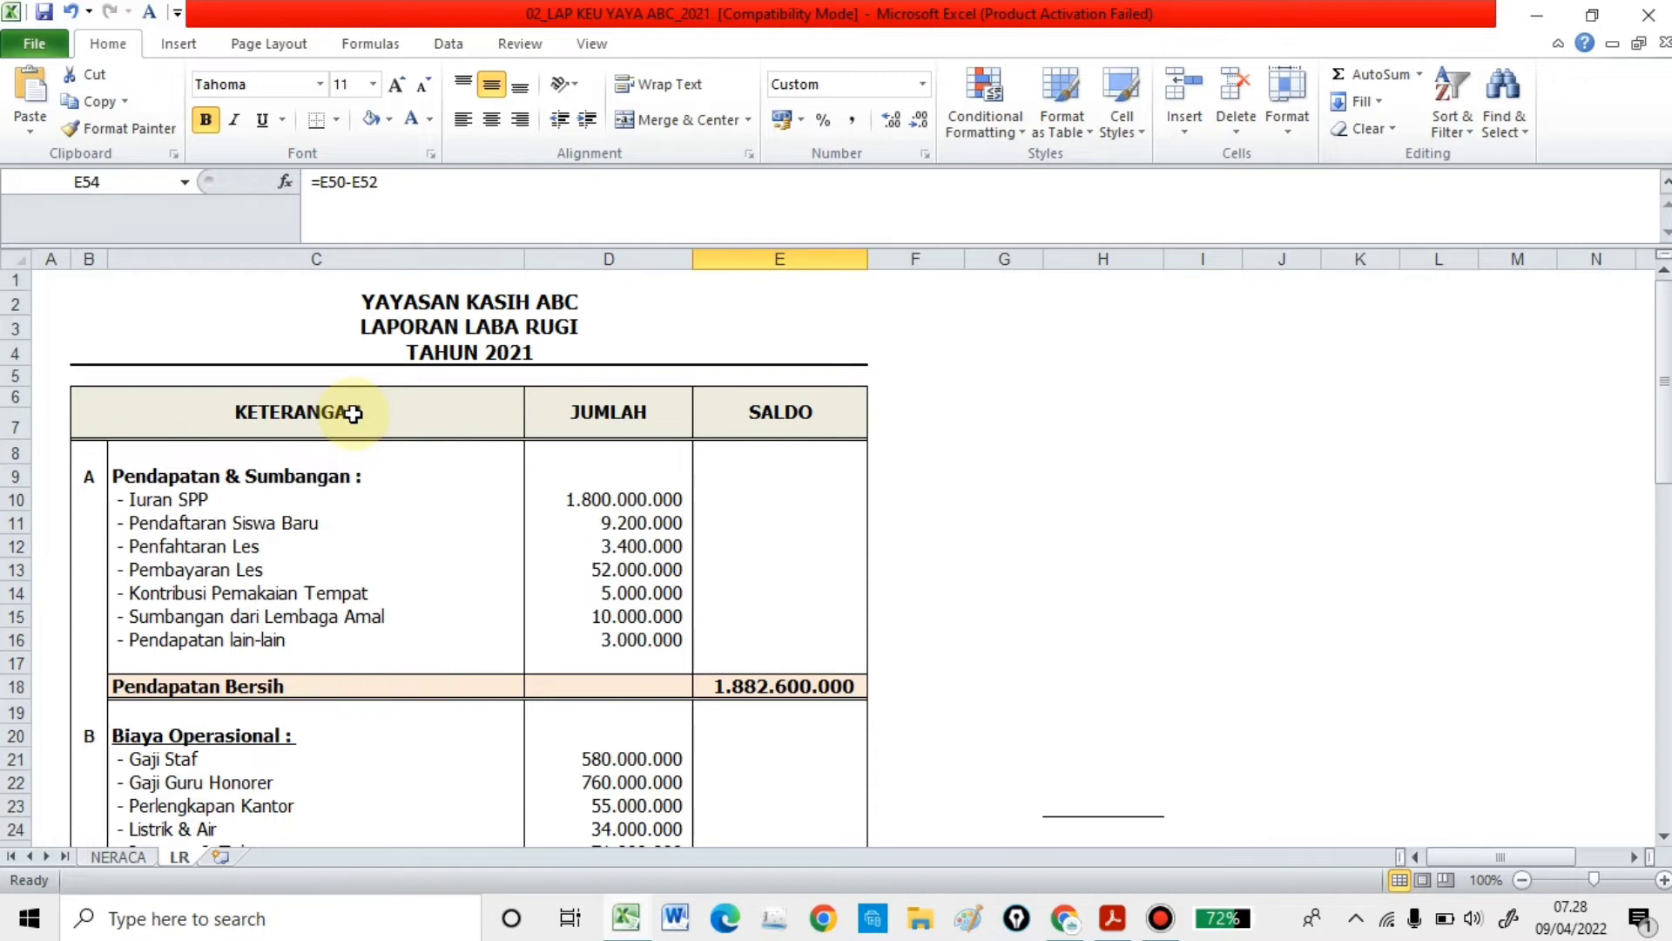
{"action": "left_click_drag", "start_coordinate": [353, 413], "coordinate": [770, 771]}
{"action": "scroll", "coordinate": [259, 743], "scroll_direction": "up", "scroll_amount": 12}
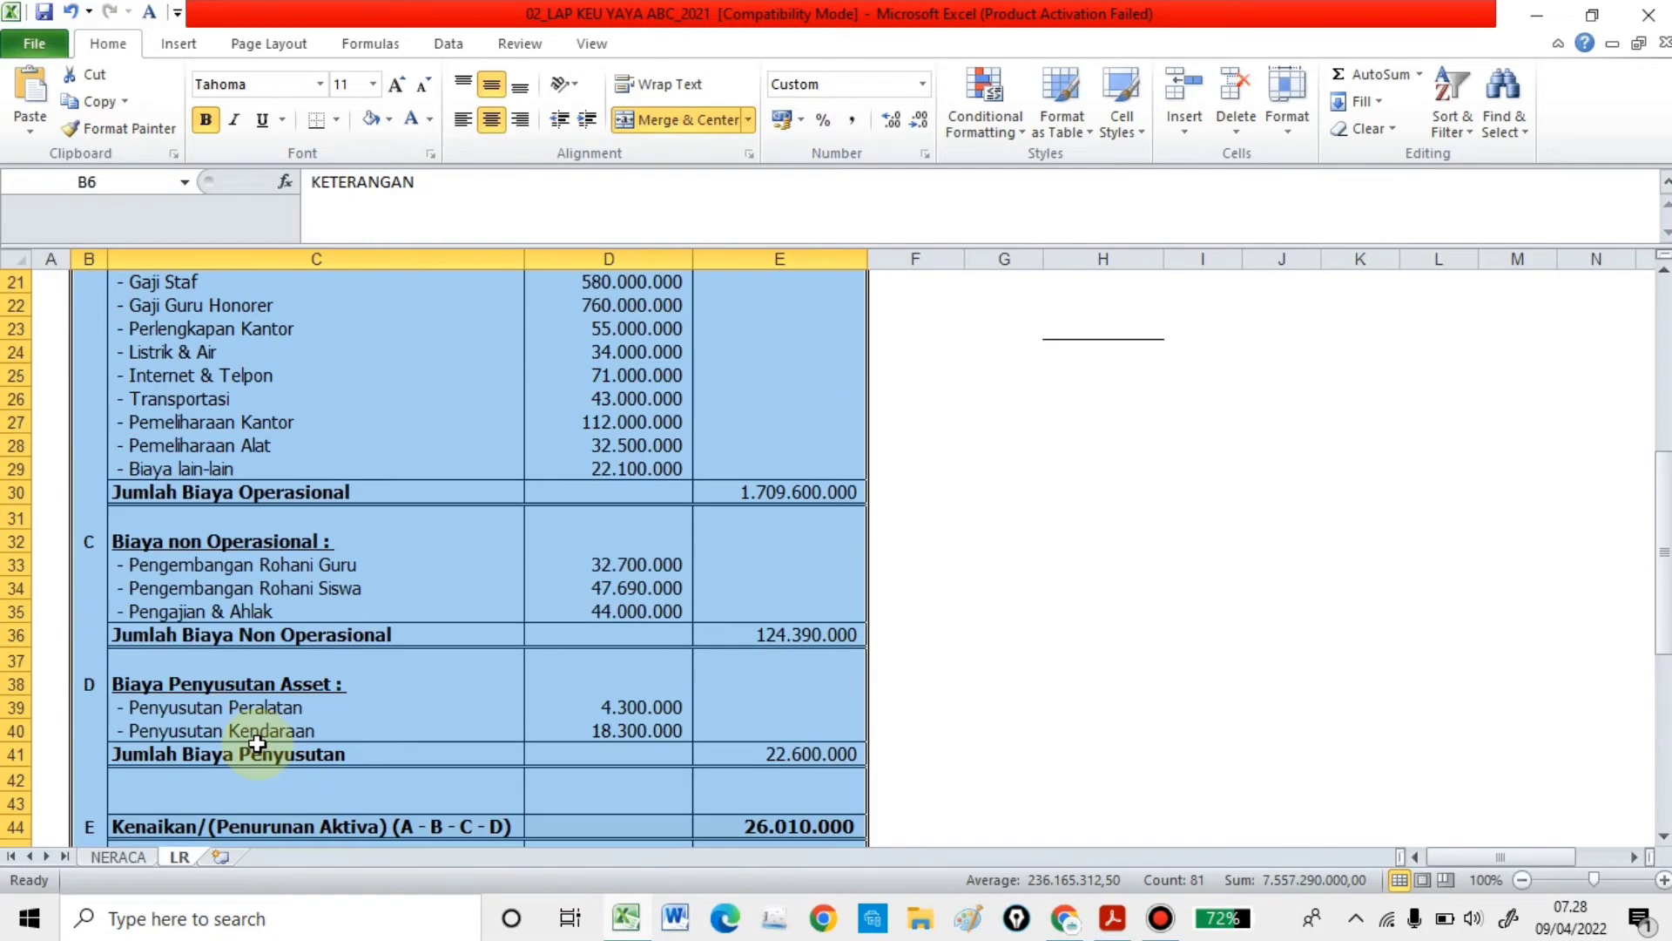
{"action": "left_click", "coordinate": [997, 611]}
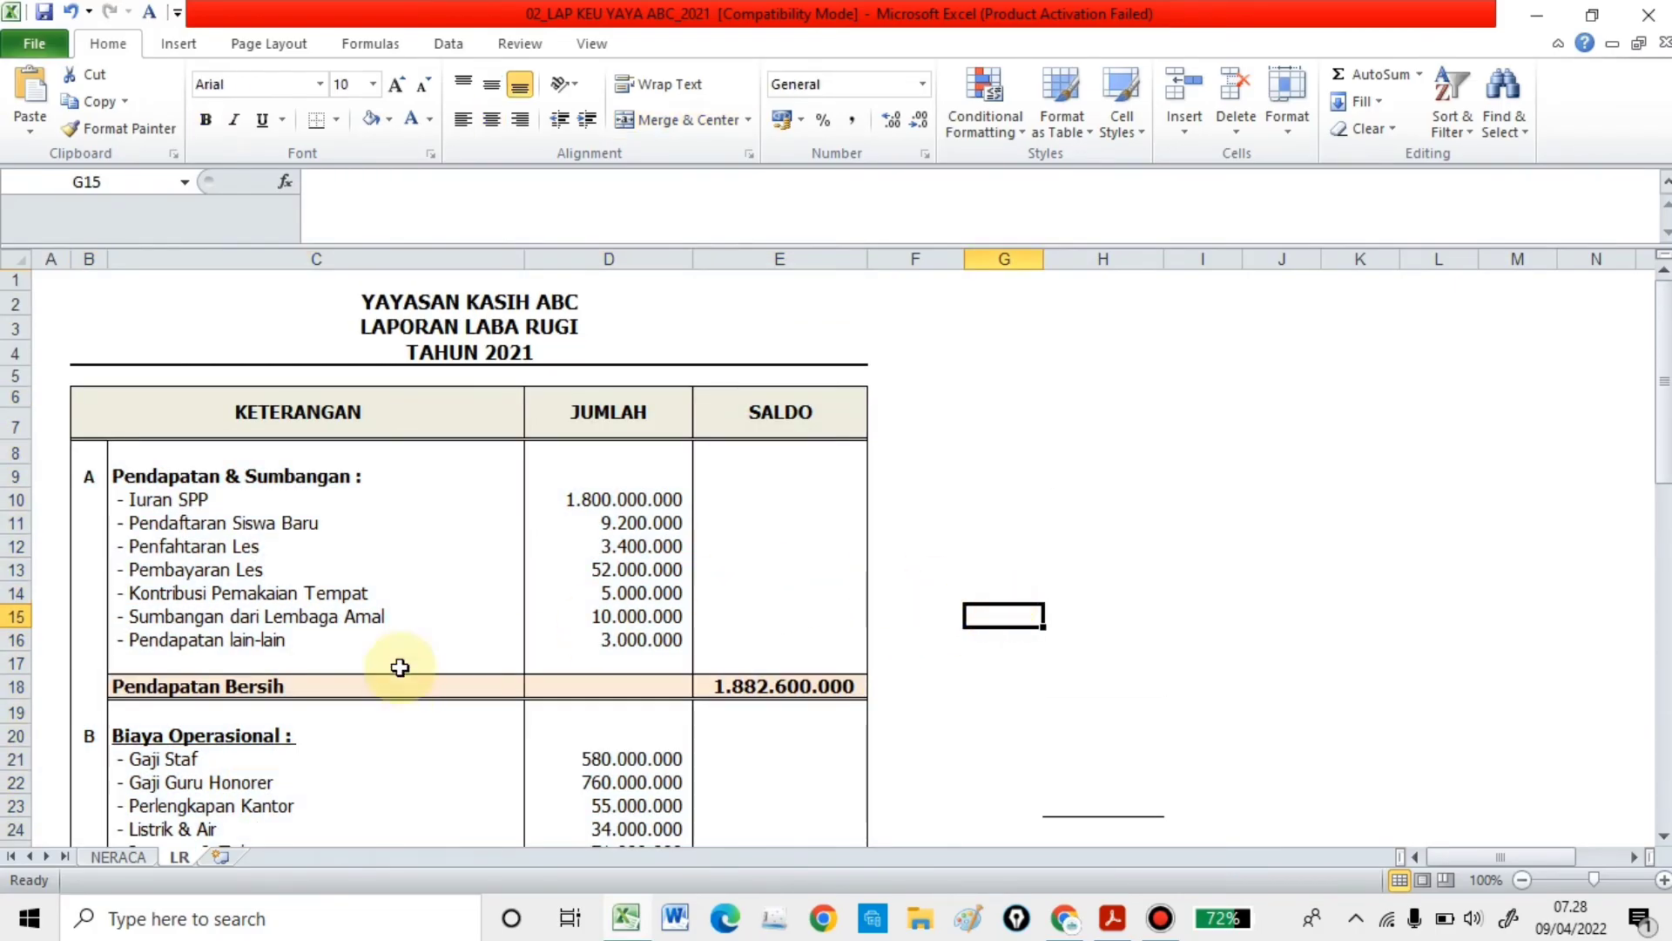
Open the NERACA sheet and review its heading with the foundation name, report title and year.
{"action": "left_click", "coordinate": [131, 856]}
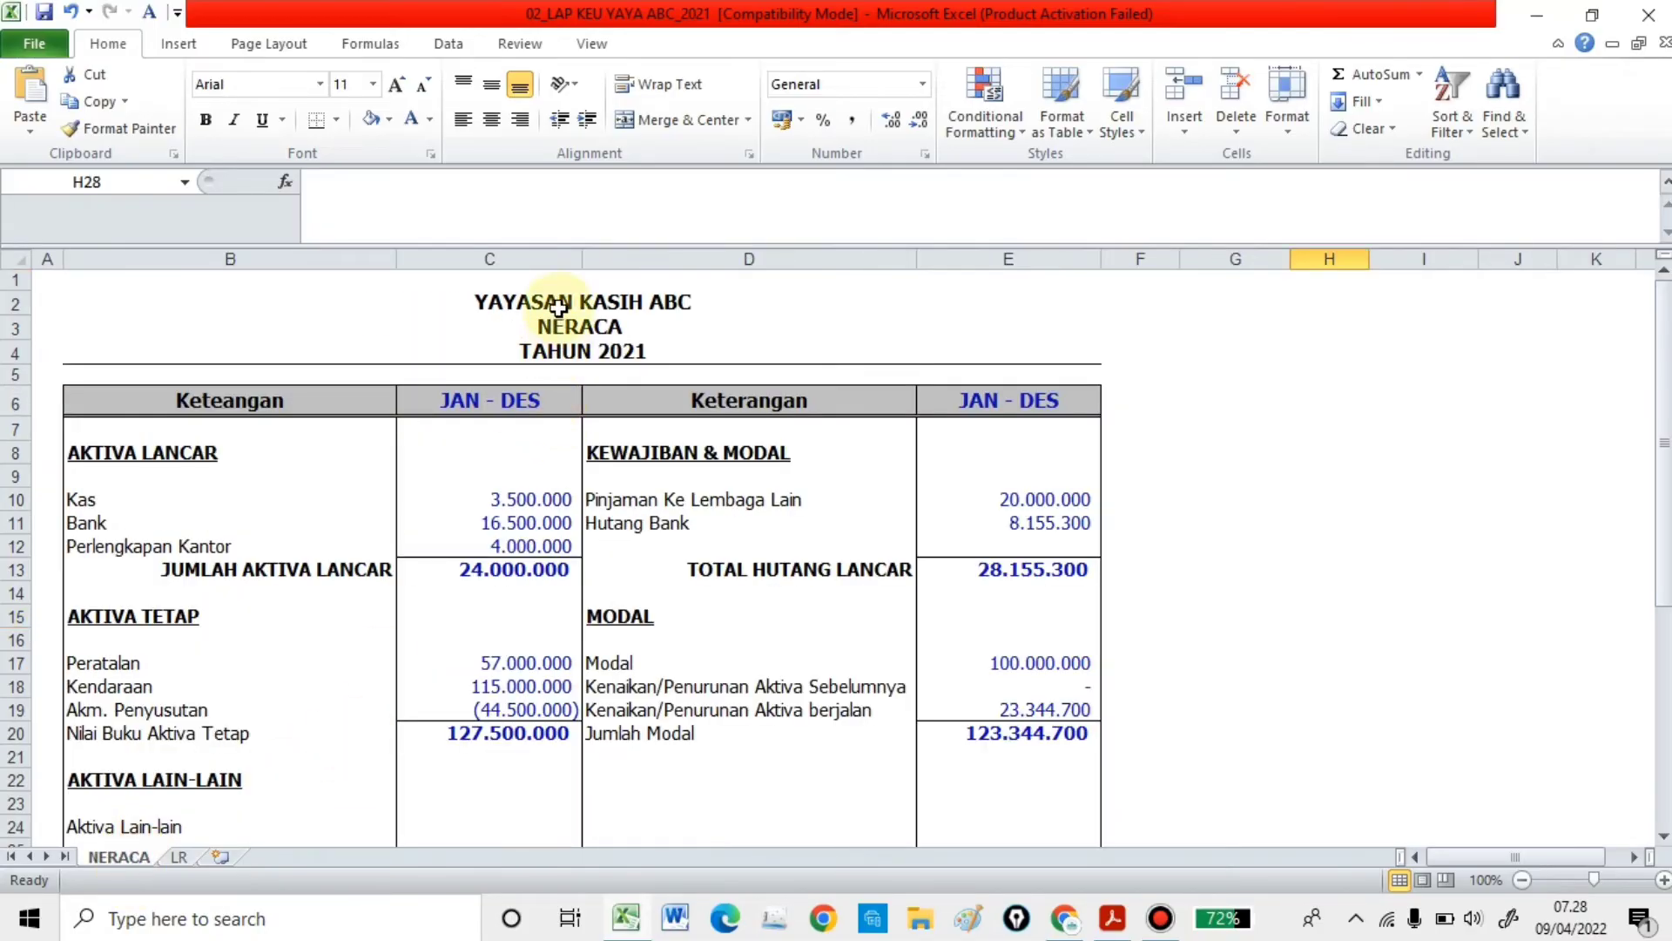
{"action": "left_click_drag", "start_coordinate": [558, 306], "coordinate": [566, 352]}
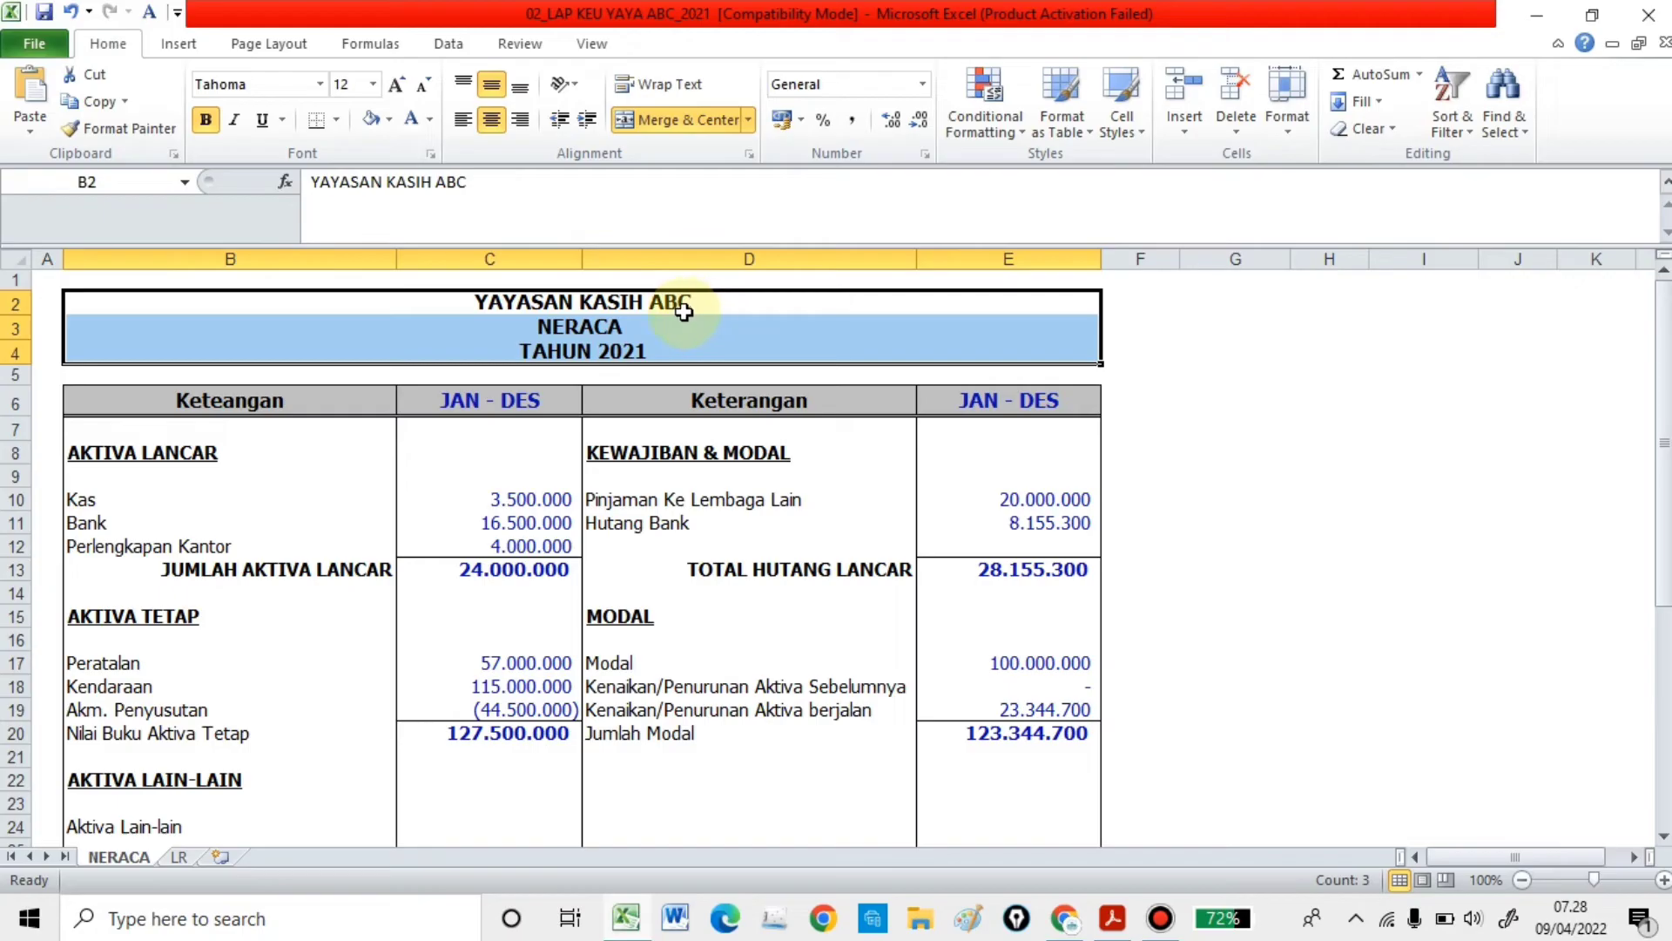
{"action": "left_click", "coordinate": [615, 325]}
{"action": "left_click", "coordinate": [605, 351]}
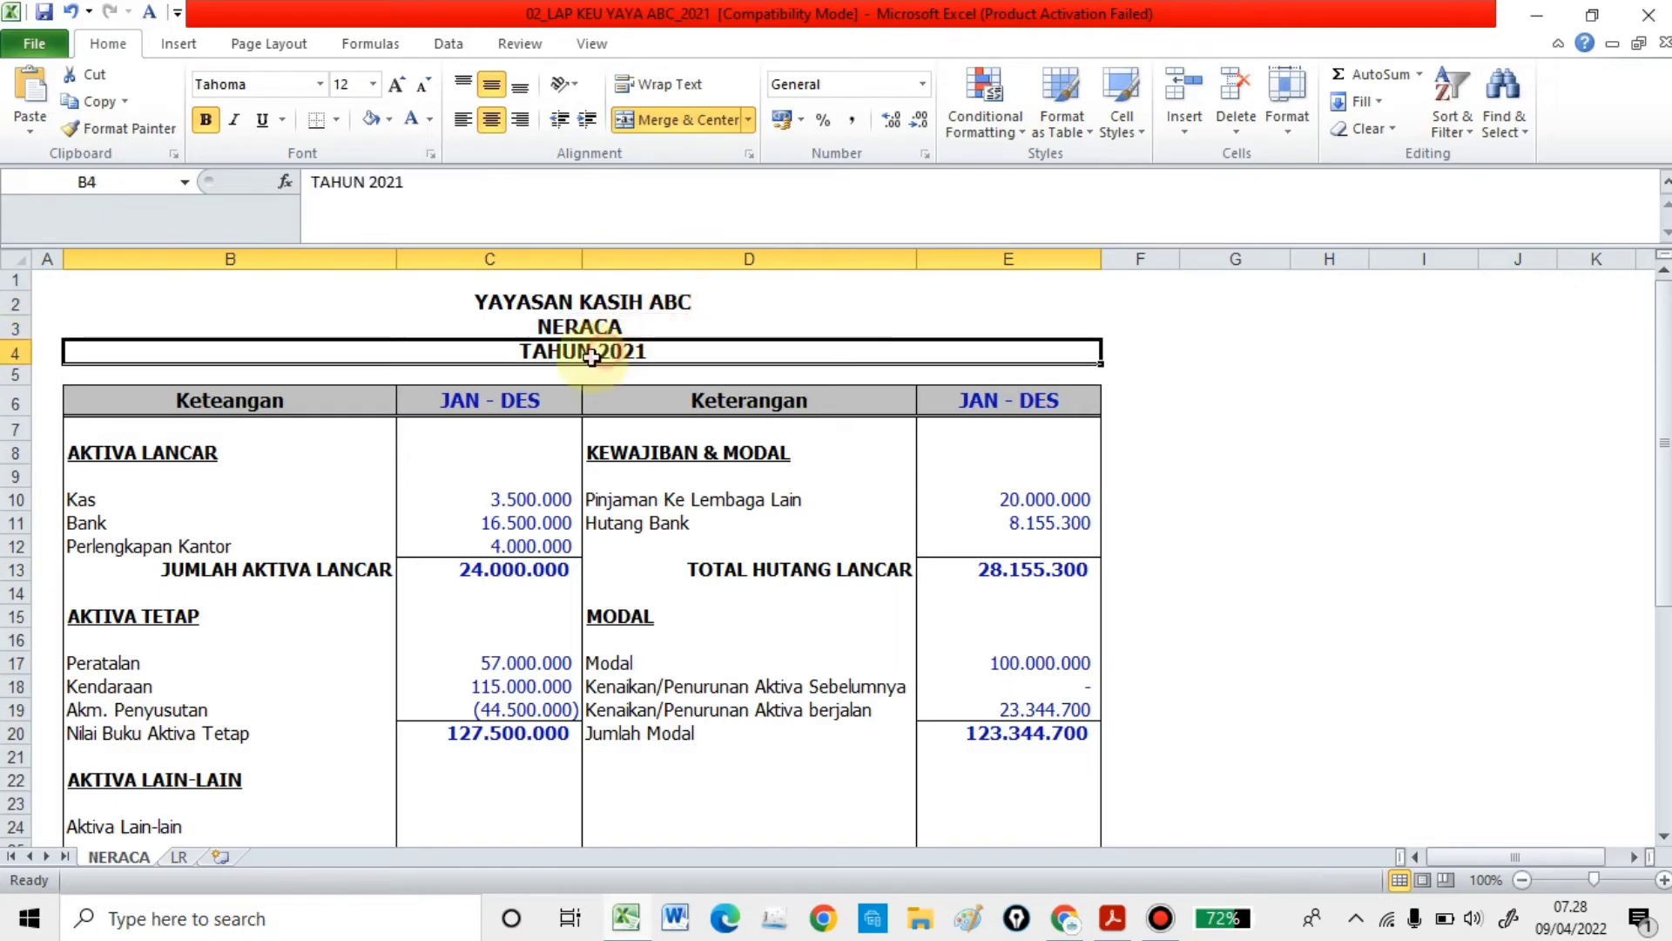
Review the balance sheet's column headers, covering the description and JAN - DES columns for both the asset and liability sides.
{"action": "left_click", "coordinate": [280, 400]}
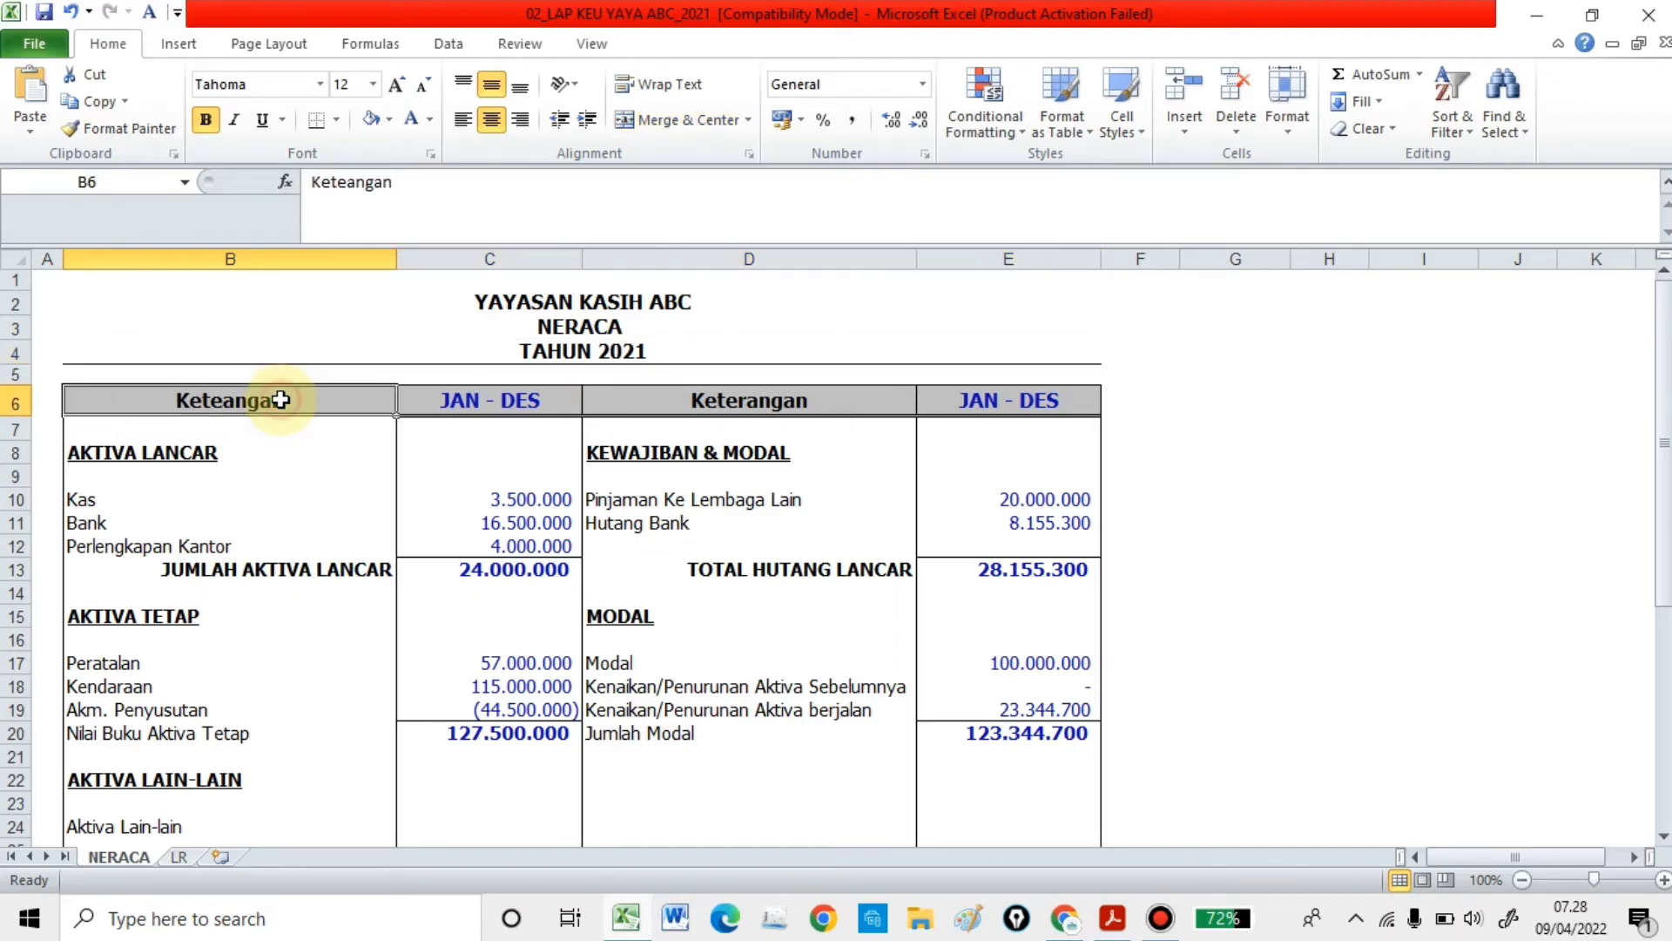
{"action": "left_click", "coordinate": [506, 405]}
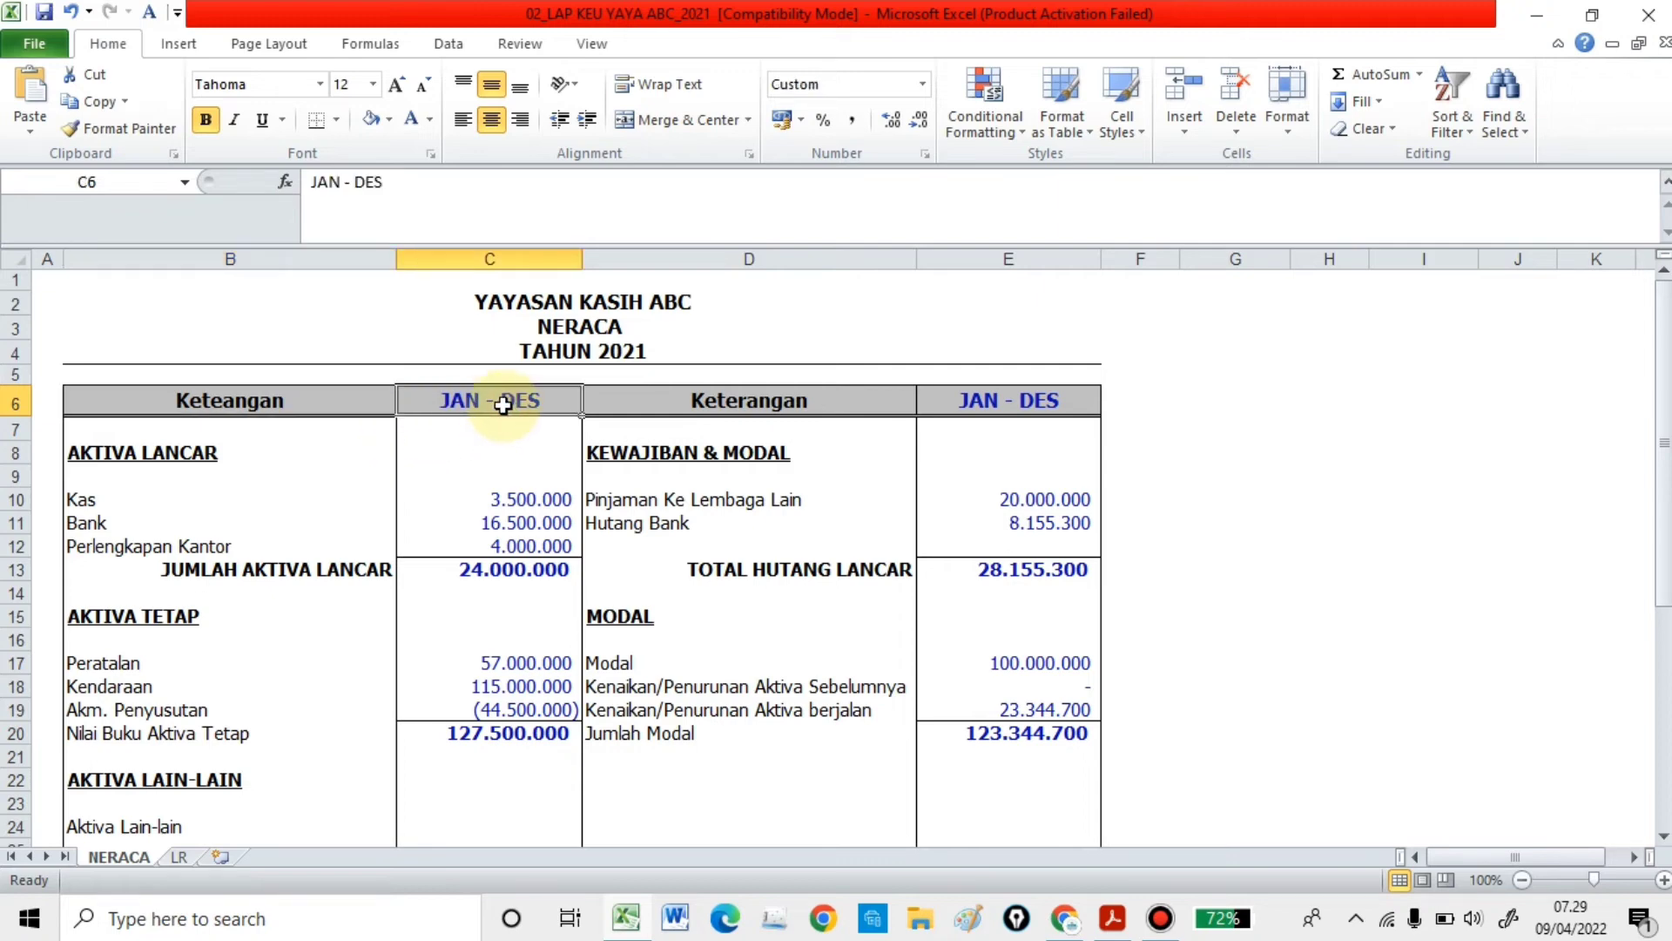
{"action": "left_click", "coordinate": [759, 407]}
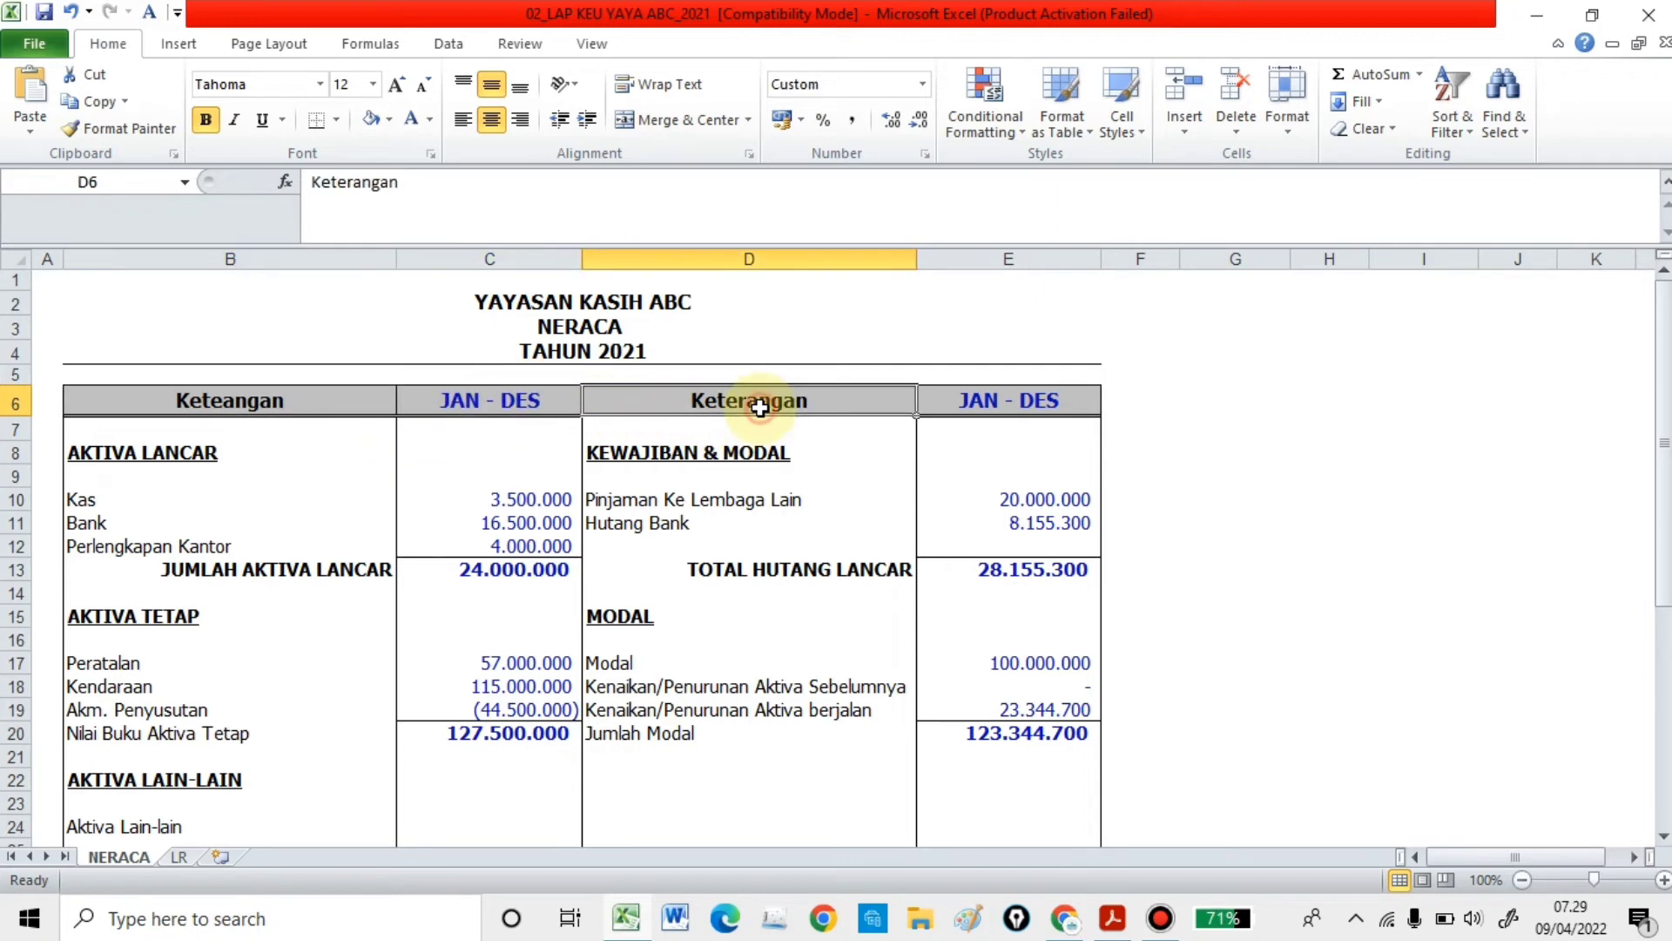
{"action": "left_click", "coordinate": [998, 406]}
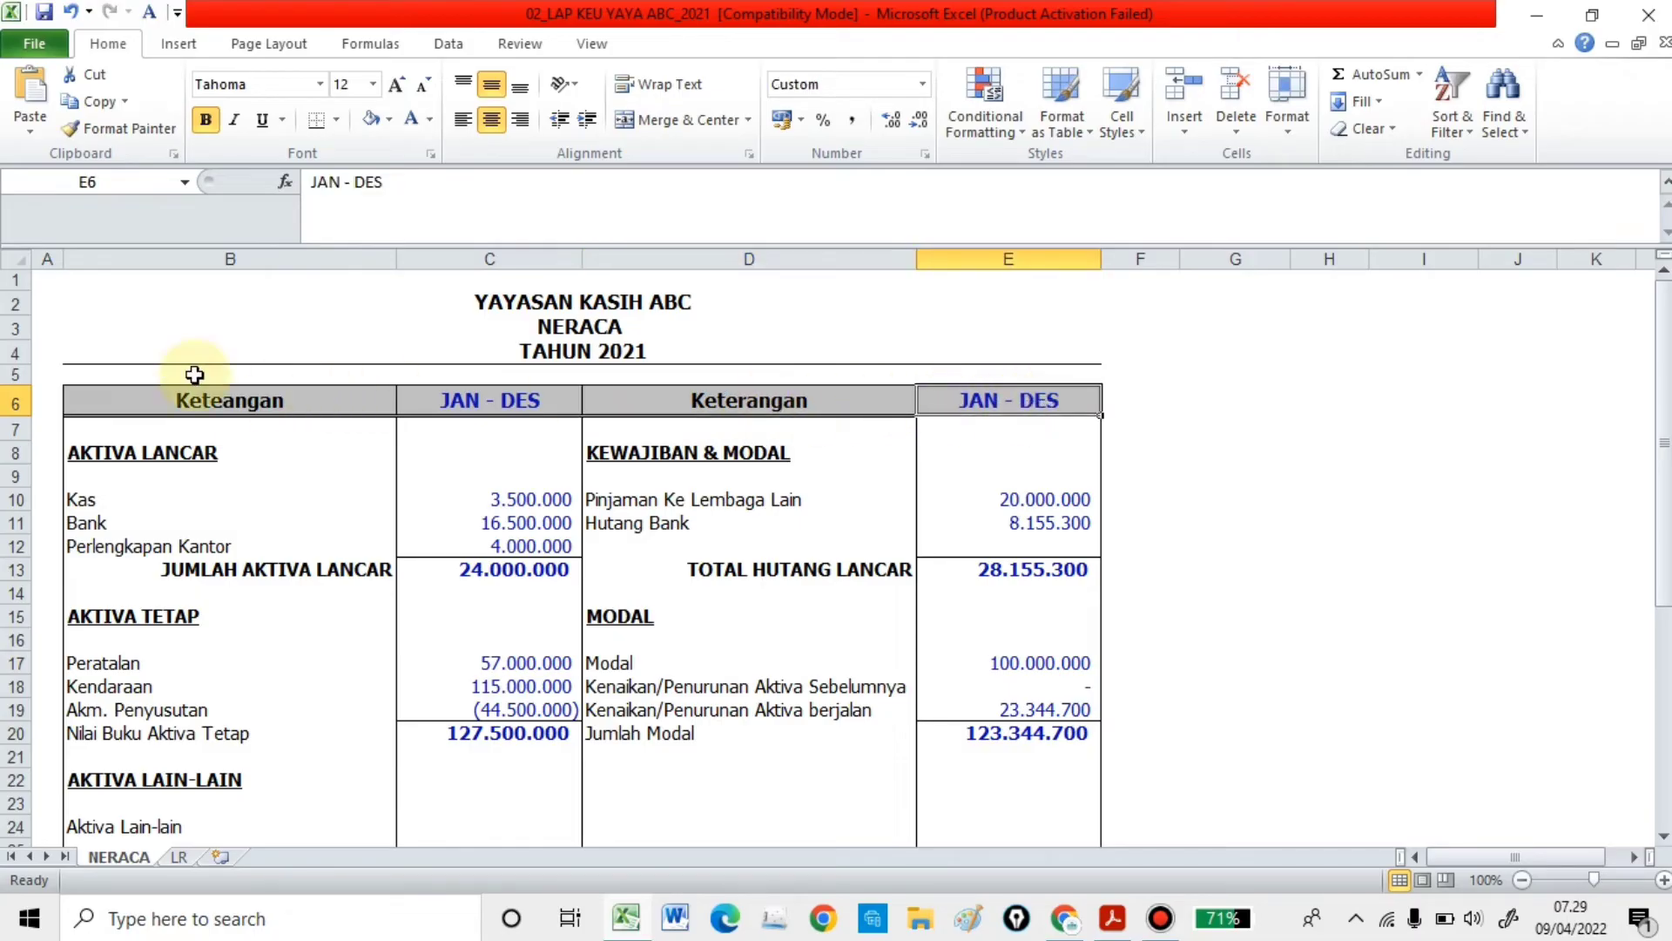
{"action": "left_click", "coordinate": [179, 408]}
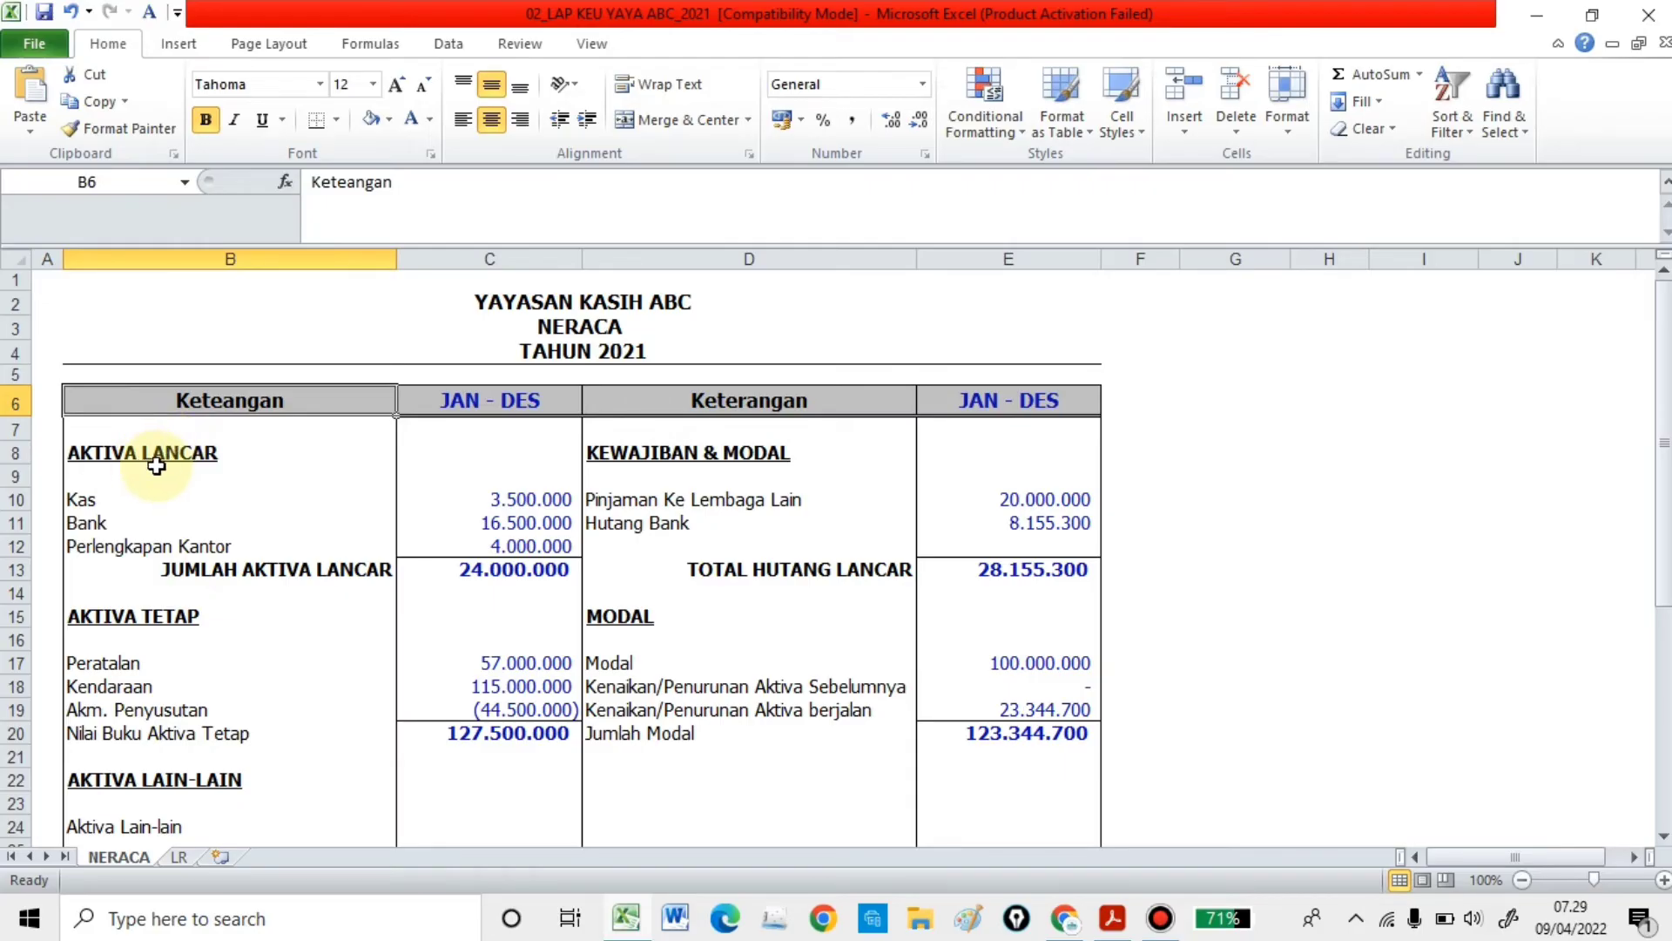
{"action": "left_click", "coordinate": [791, 412]}
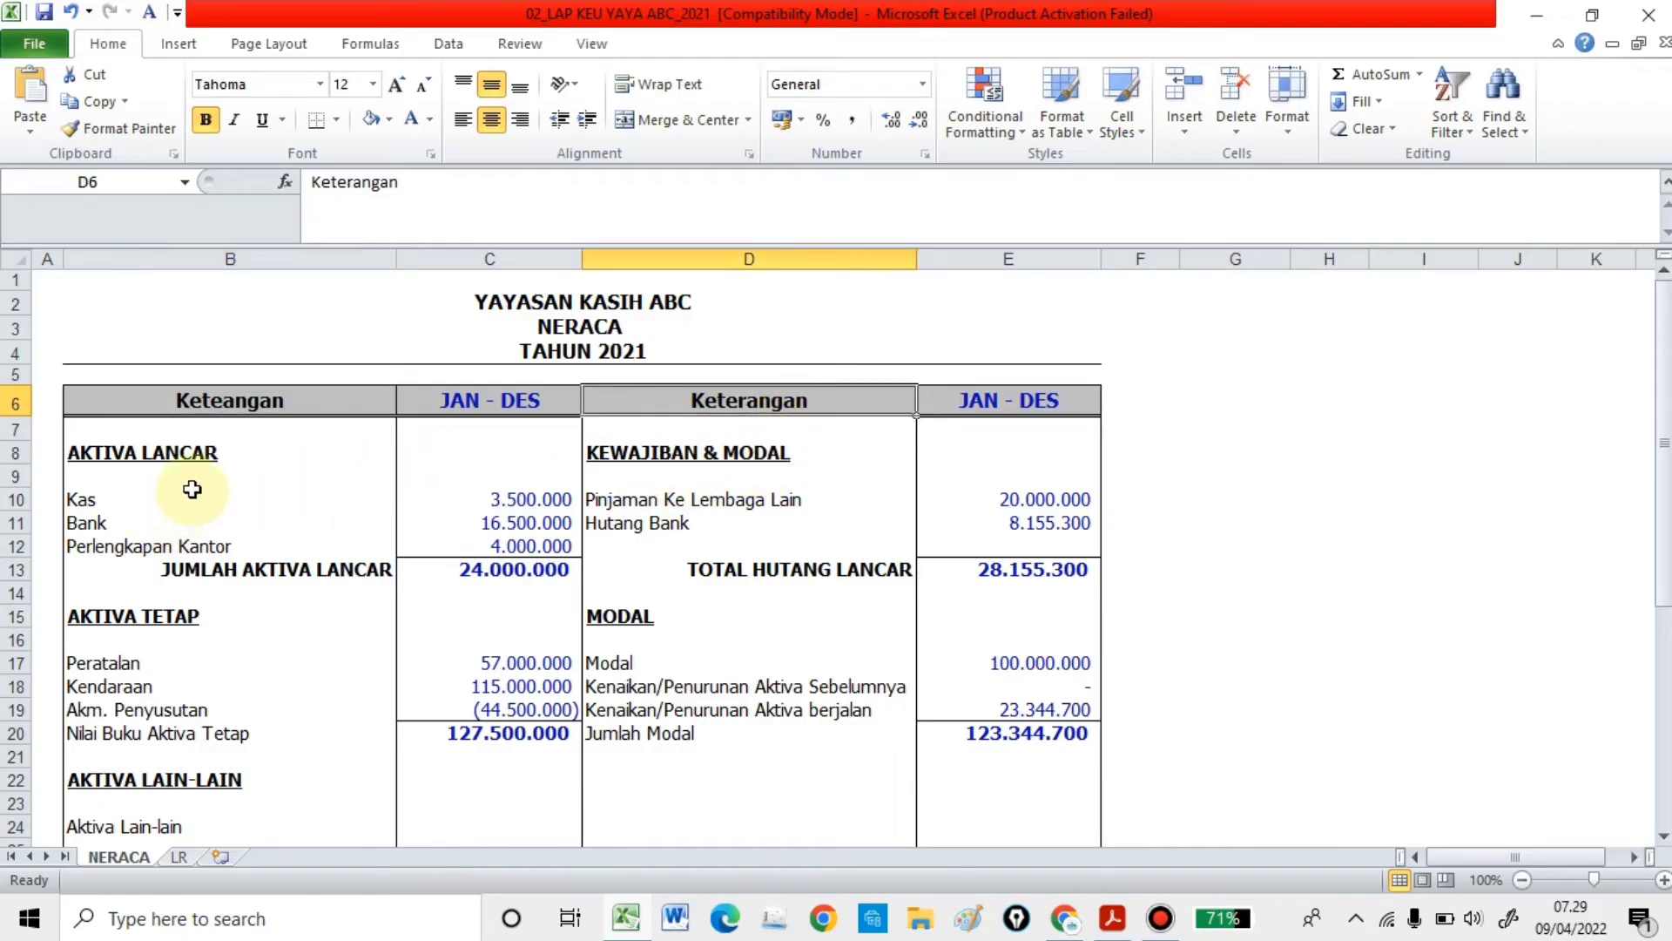
Review the AKTIVA LANCAR section, checking the Kas, Bank and Perlengkapan Kantor entries with their amounts and the JUMLAH AKTIVA LANCAR row.
{"action": "scroll", "coordinate": [191, 463], "scroll_direction": "down", "scroll_amount": 1}
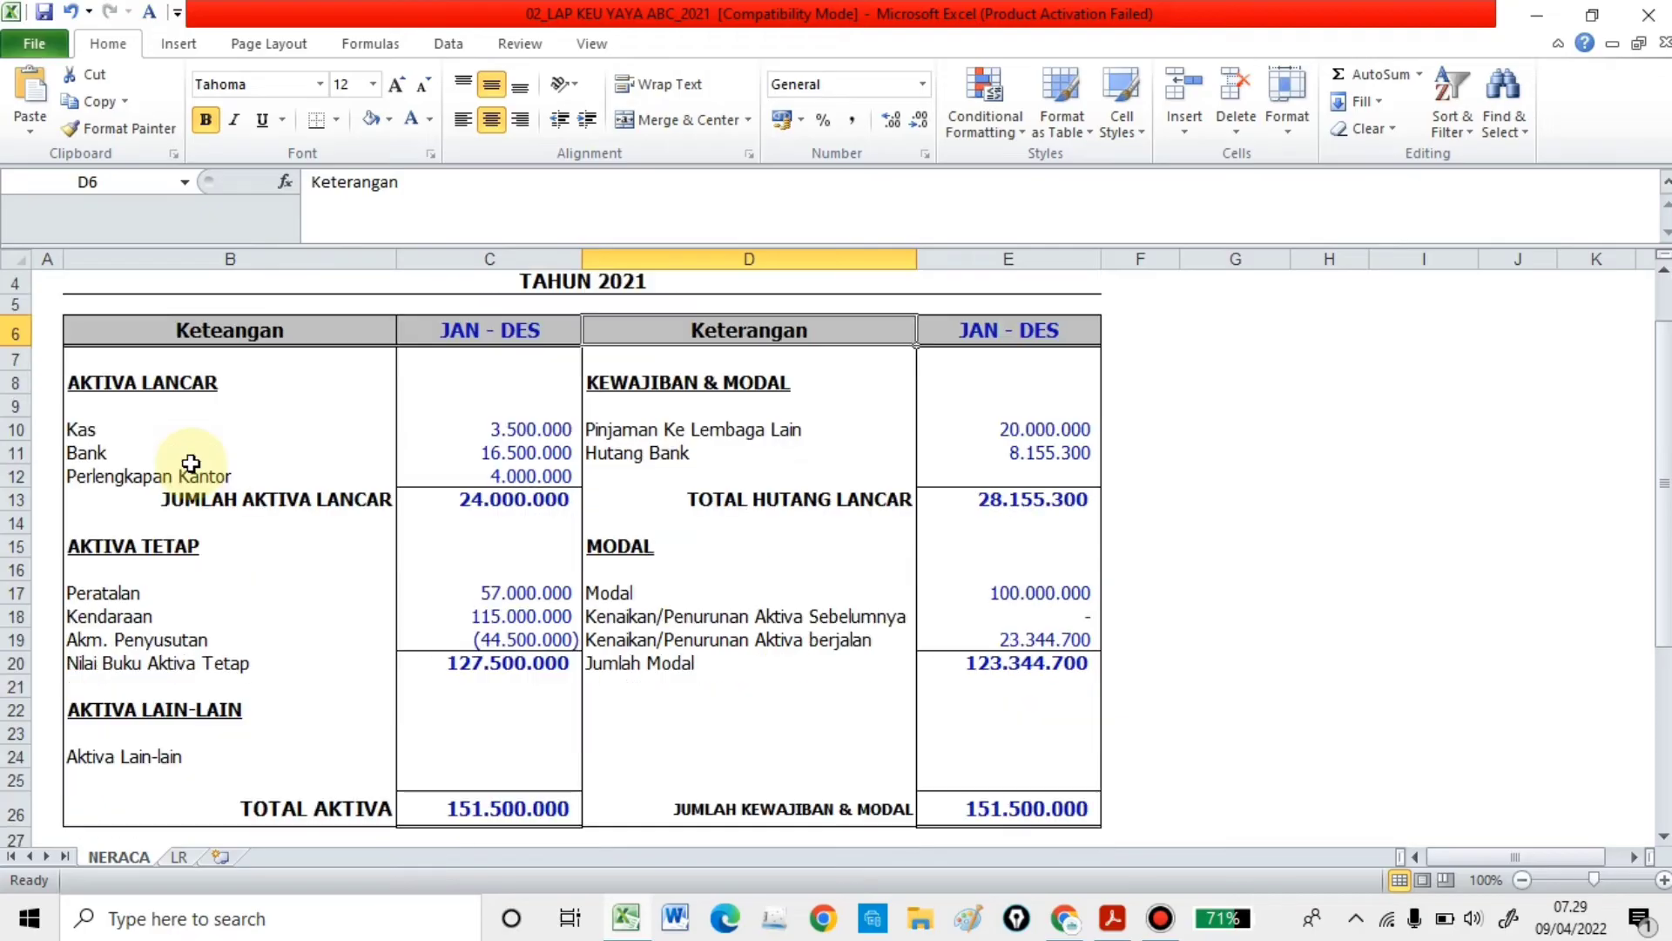
{"action": "left_click", "coordinate": [107, 433]}
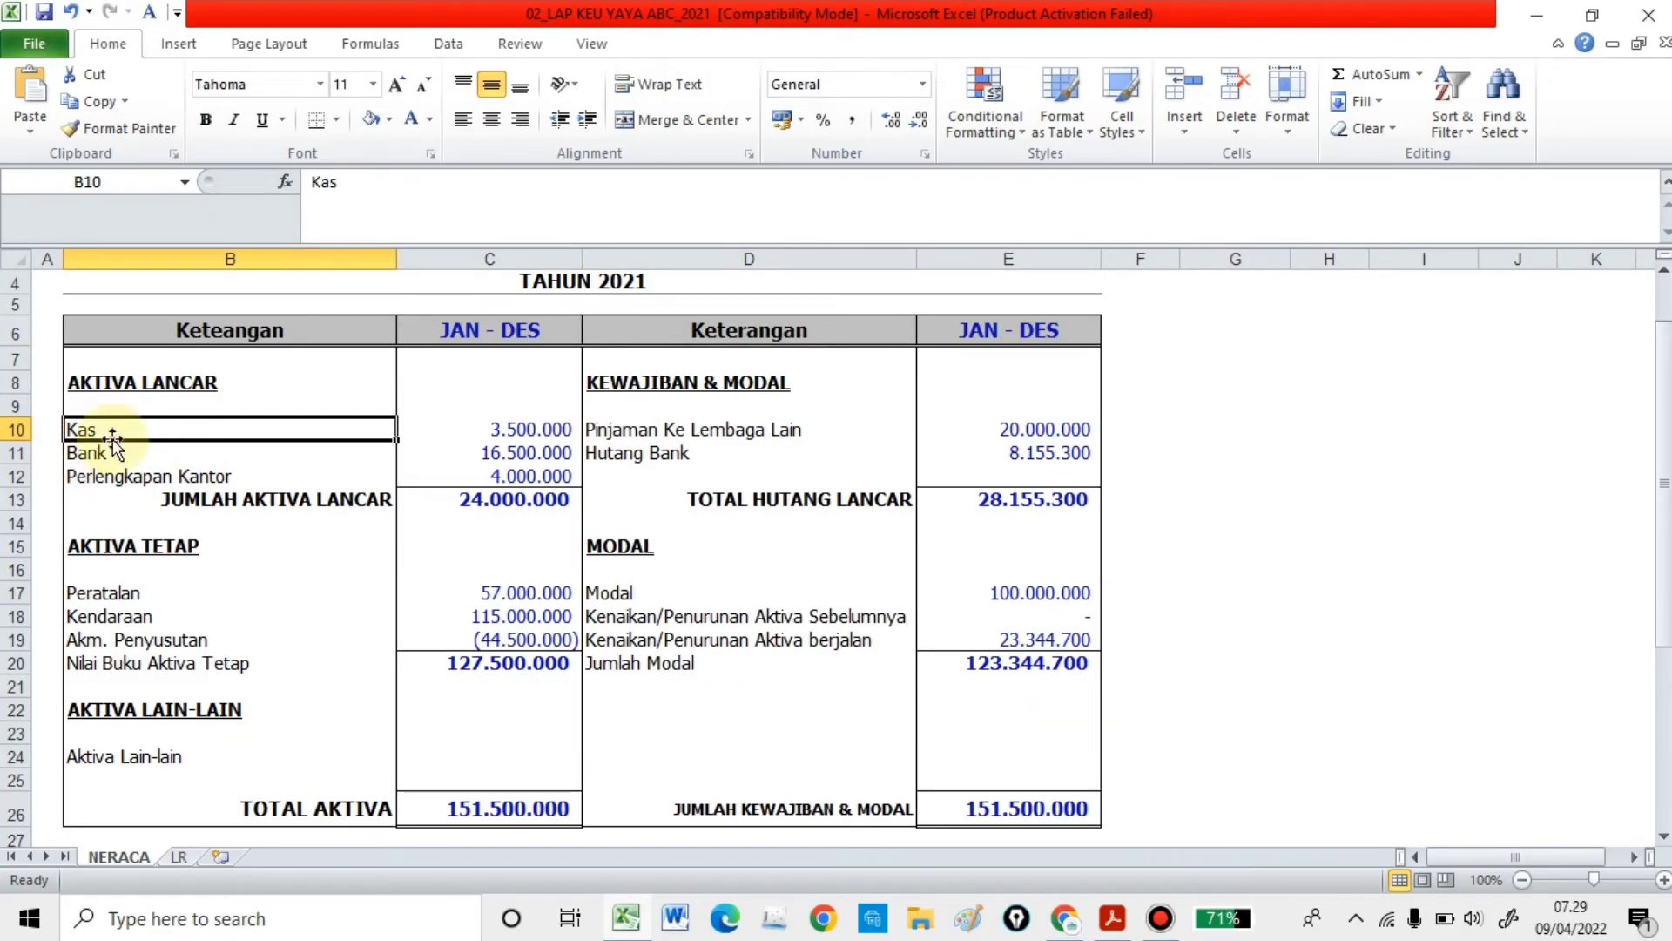
{"action": "left_click", "coordinate": [549, 430]}
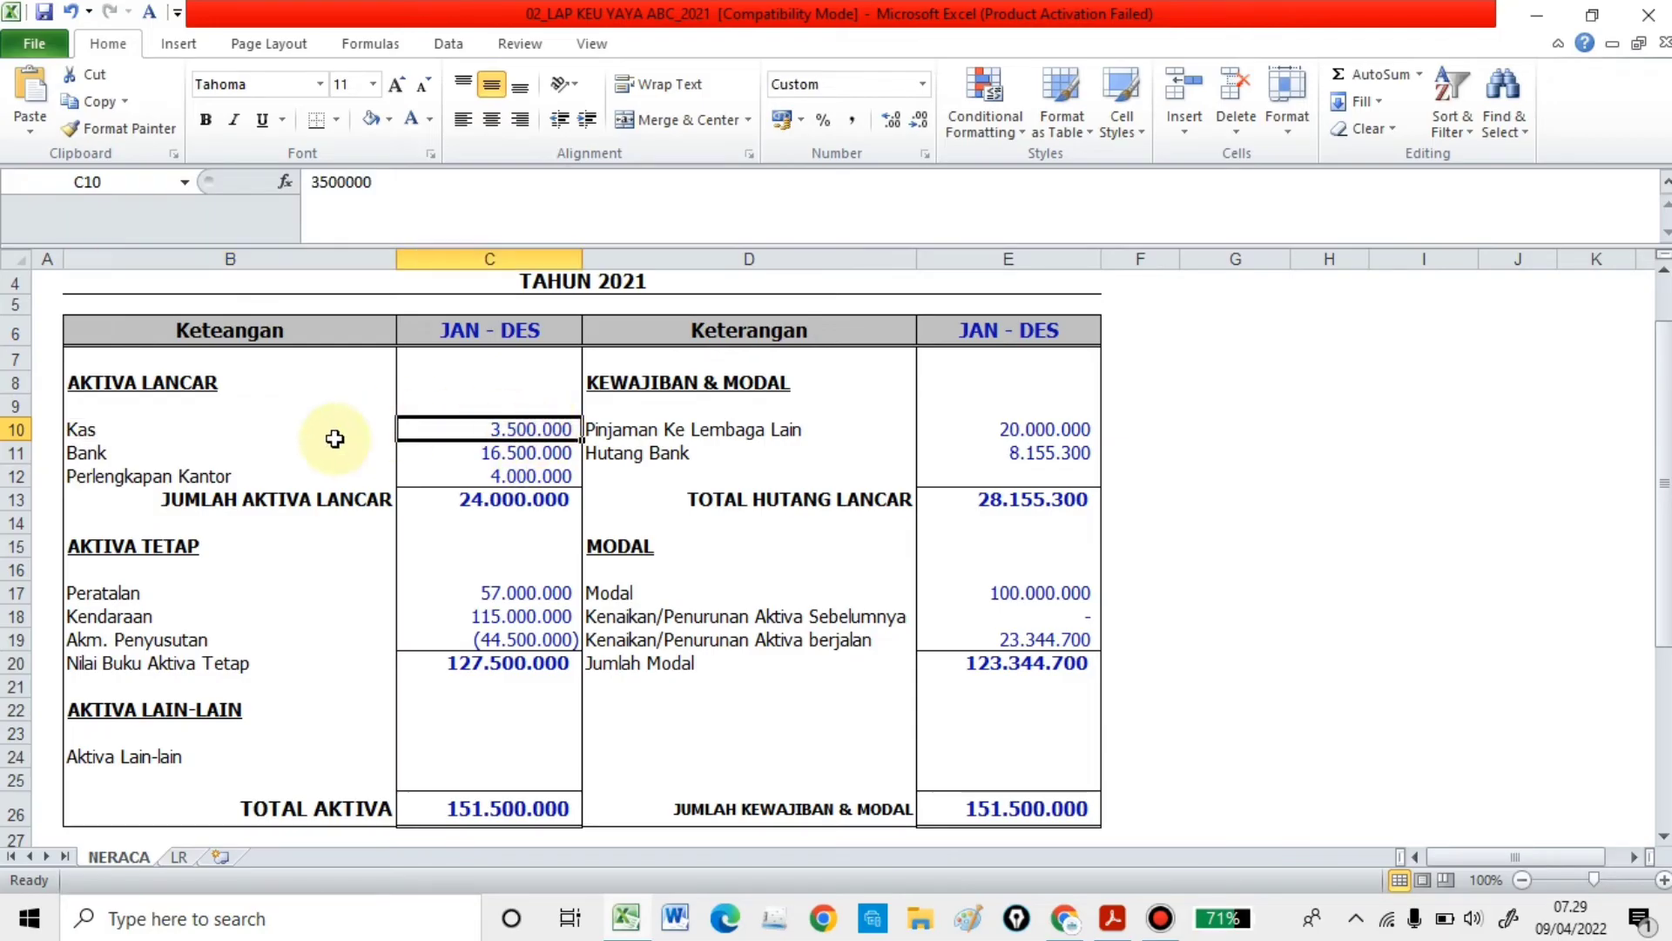
{"action": "left_click", "coordinate": [112, 457]}
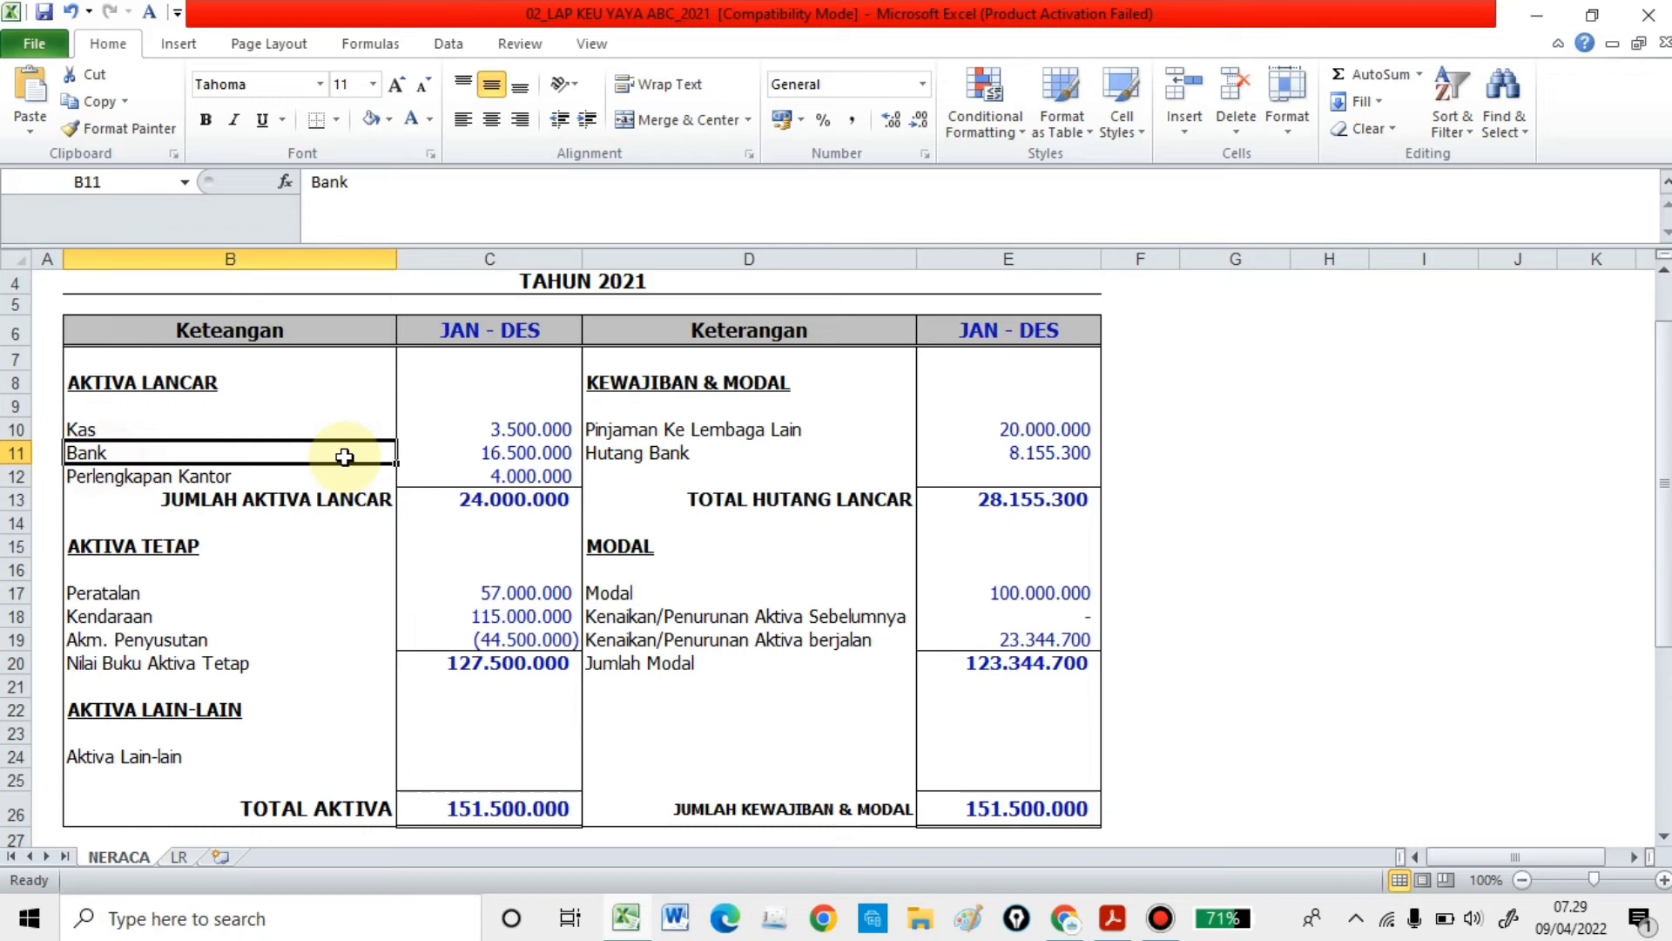
{"action": "left_click", "coordinate": [503, 452]}
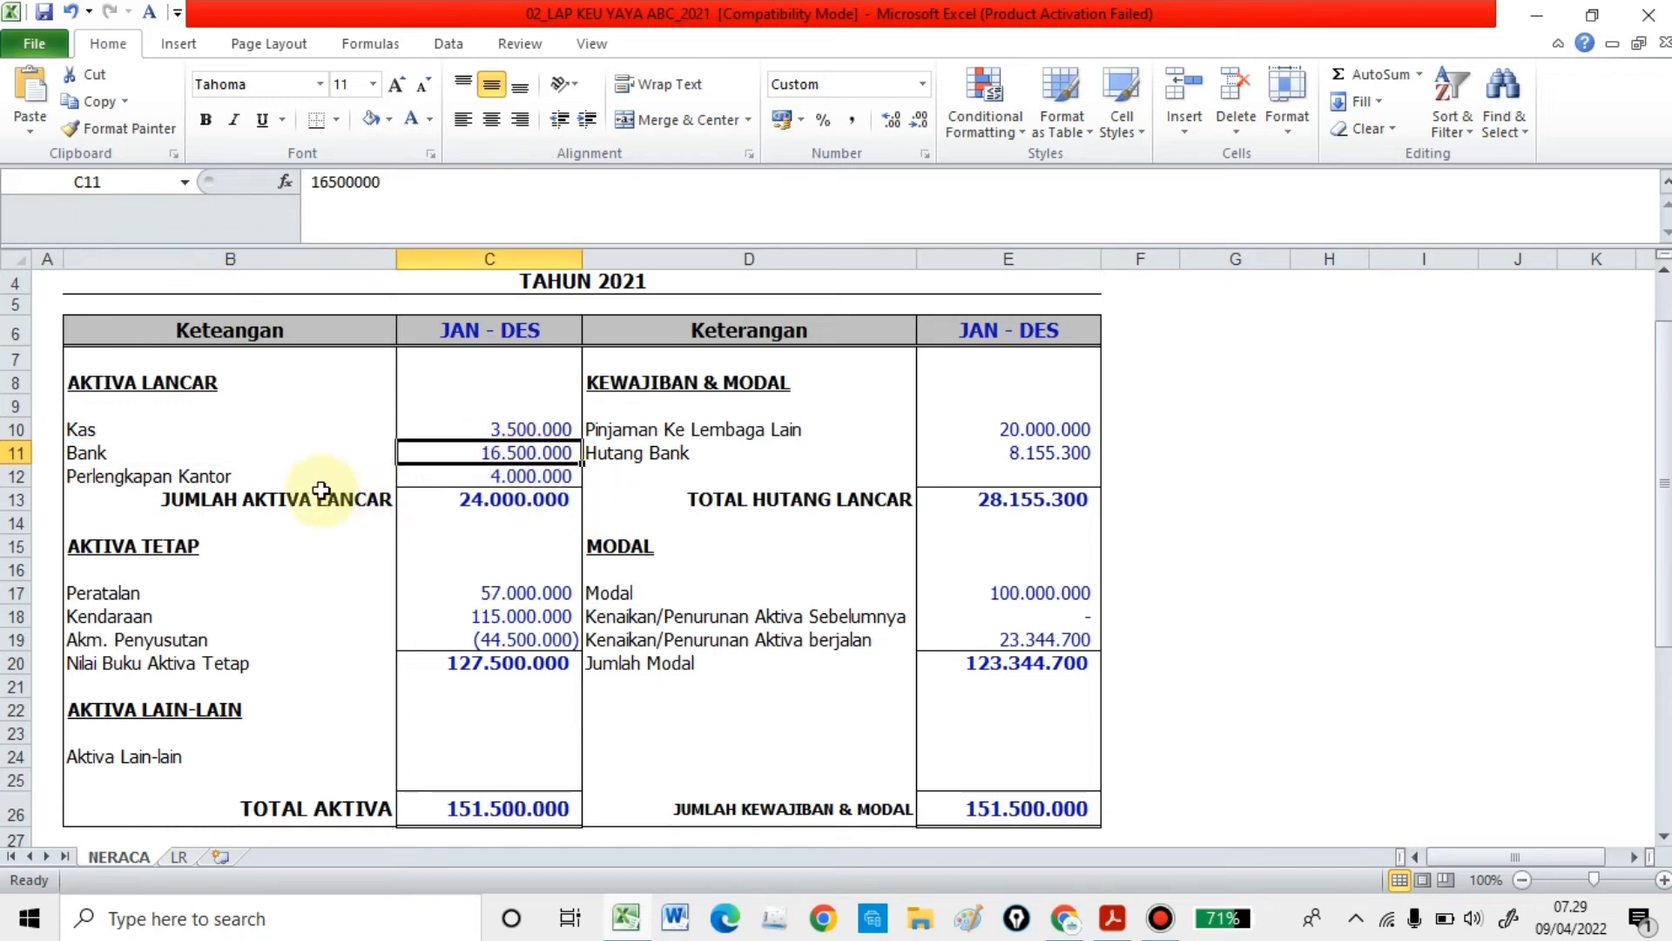
{"action": "left_click", "coordinate": [123, 474]}
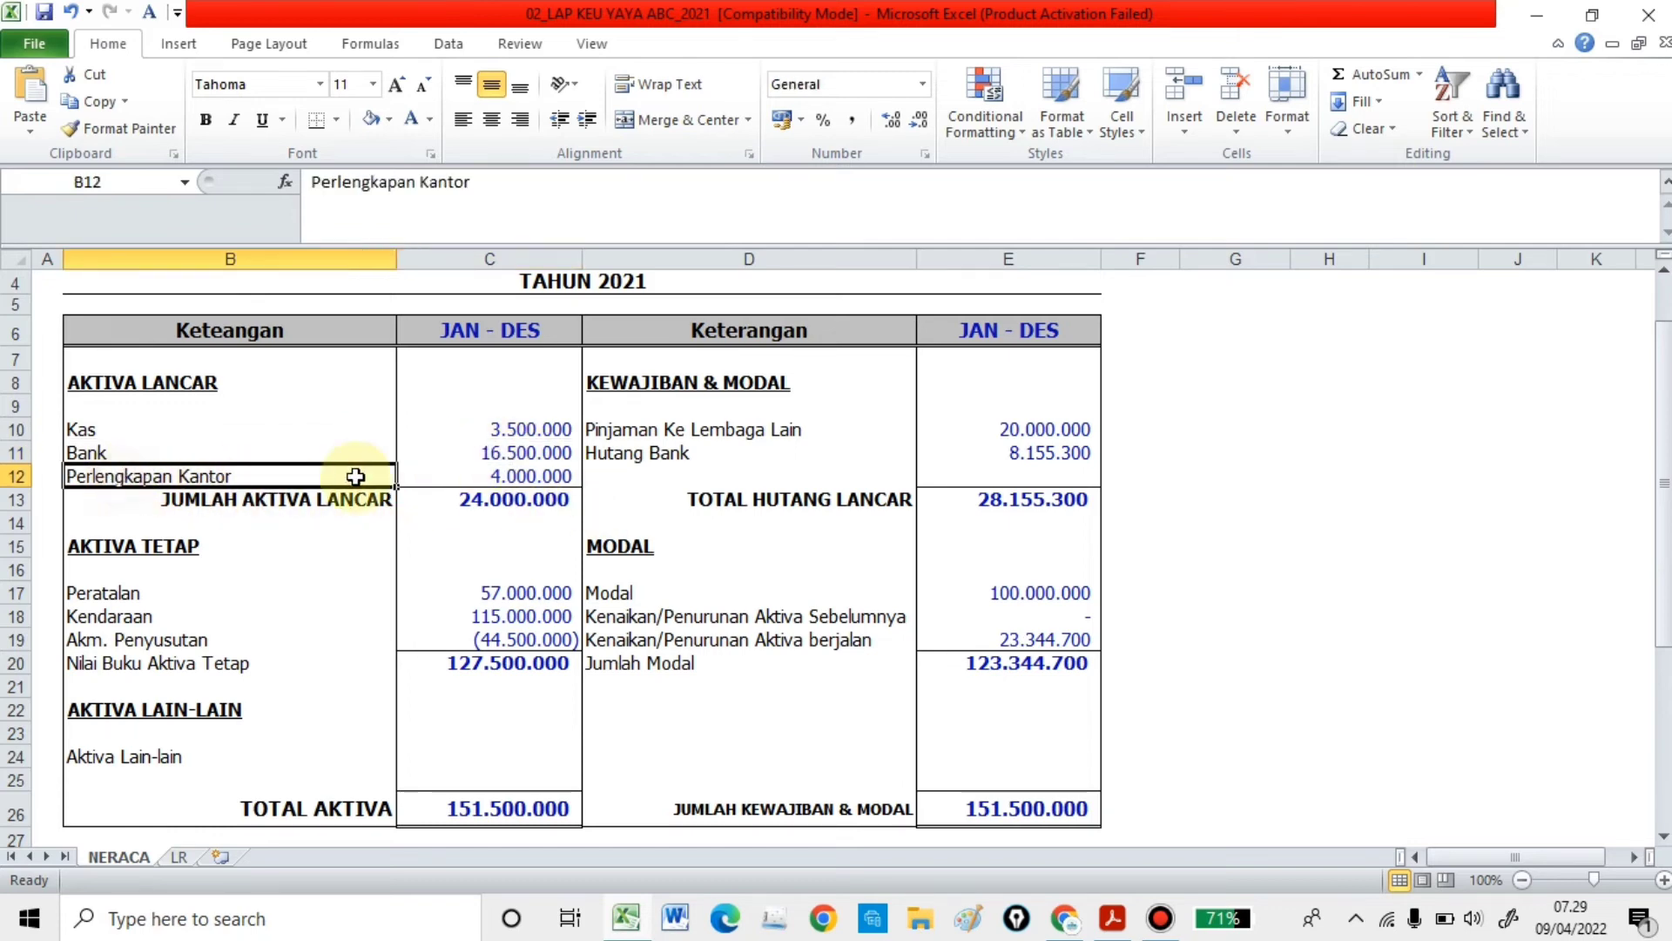
{"action": "left_click", "coordinate": [504, 477]}
{"action": "left_click", "coordinate": [203, 501]}
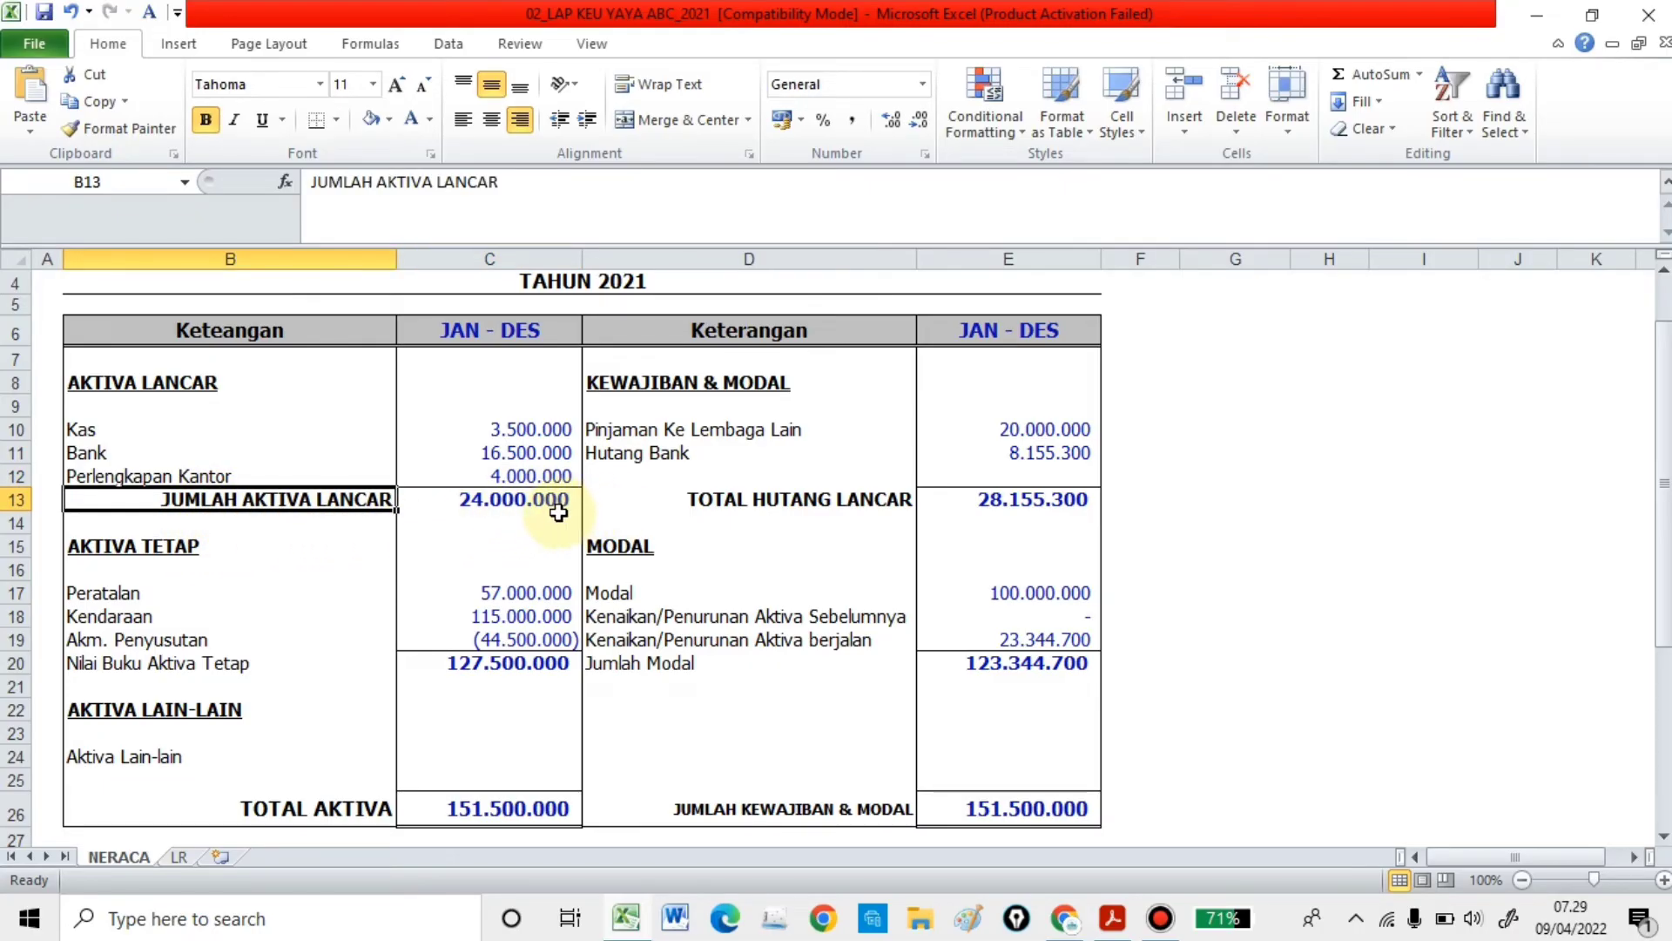
Review the AKTIVA TETAP section starting from Peratalan and inspect the TOTAL AKTIVA formula.
{"action": "scroll", "coordinate": [269, 534], "scroll_direction": "down", "scroll_amount": 2}
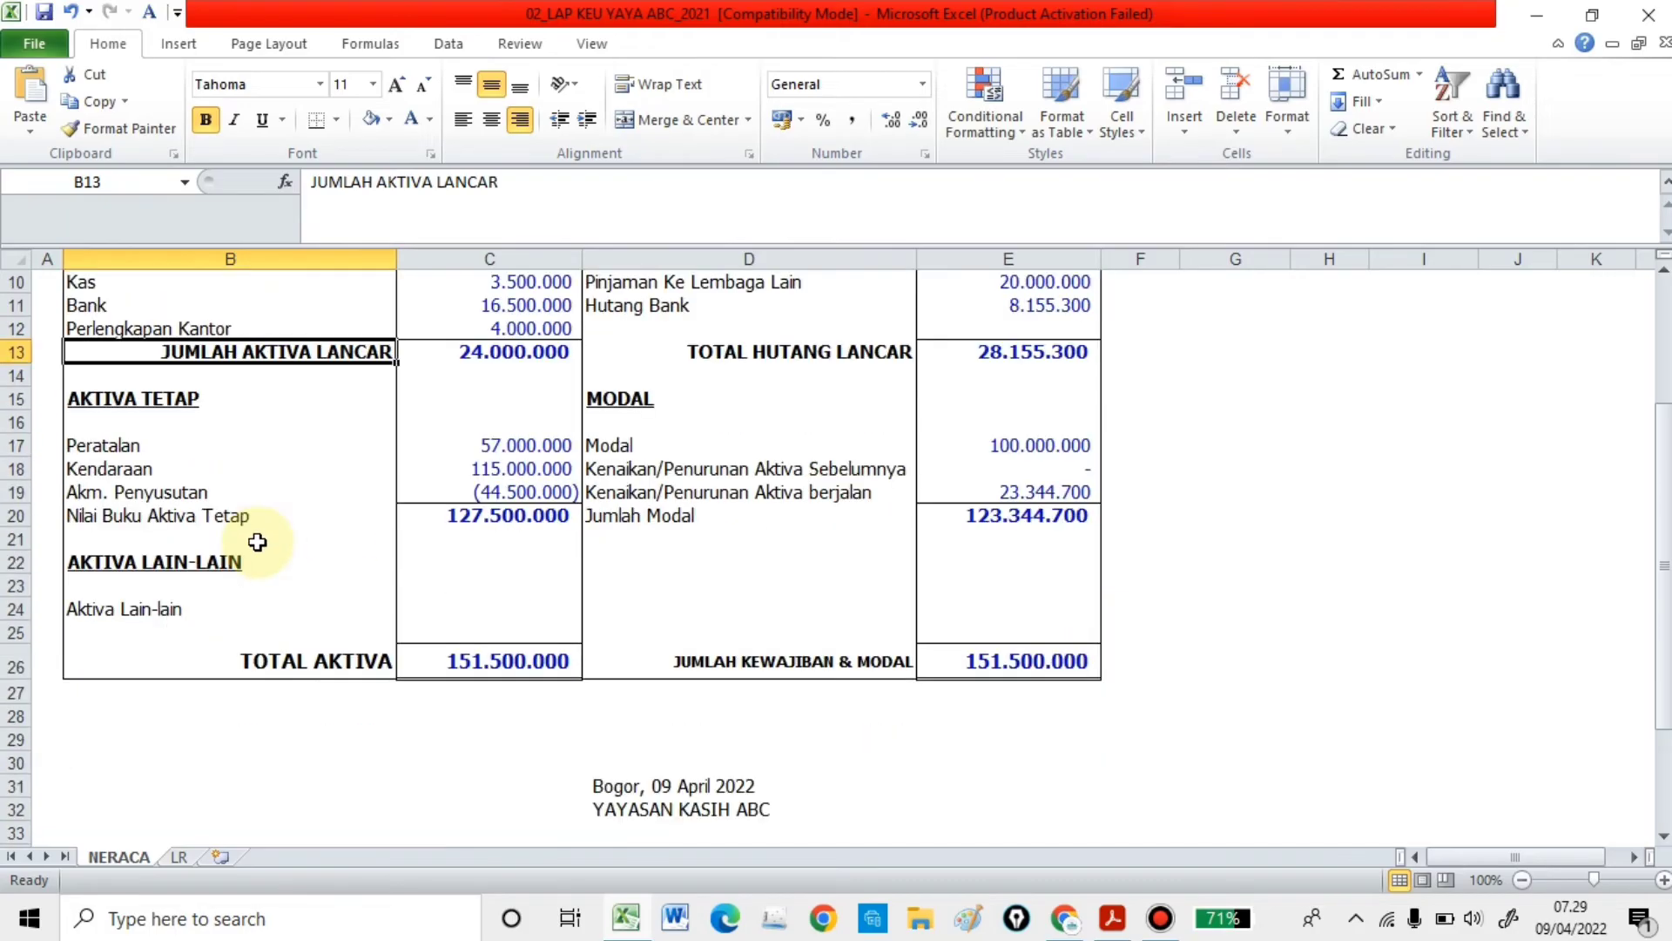
{"action": "left_click", "coordinate": [139, 402]}
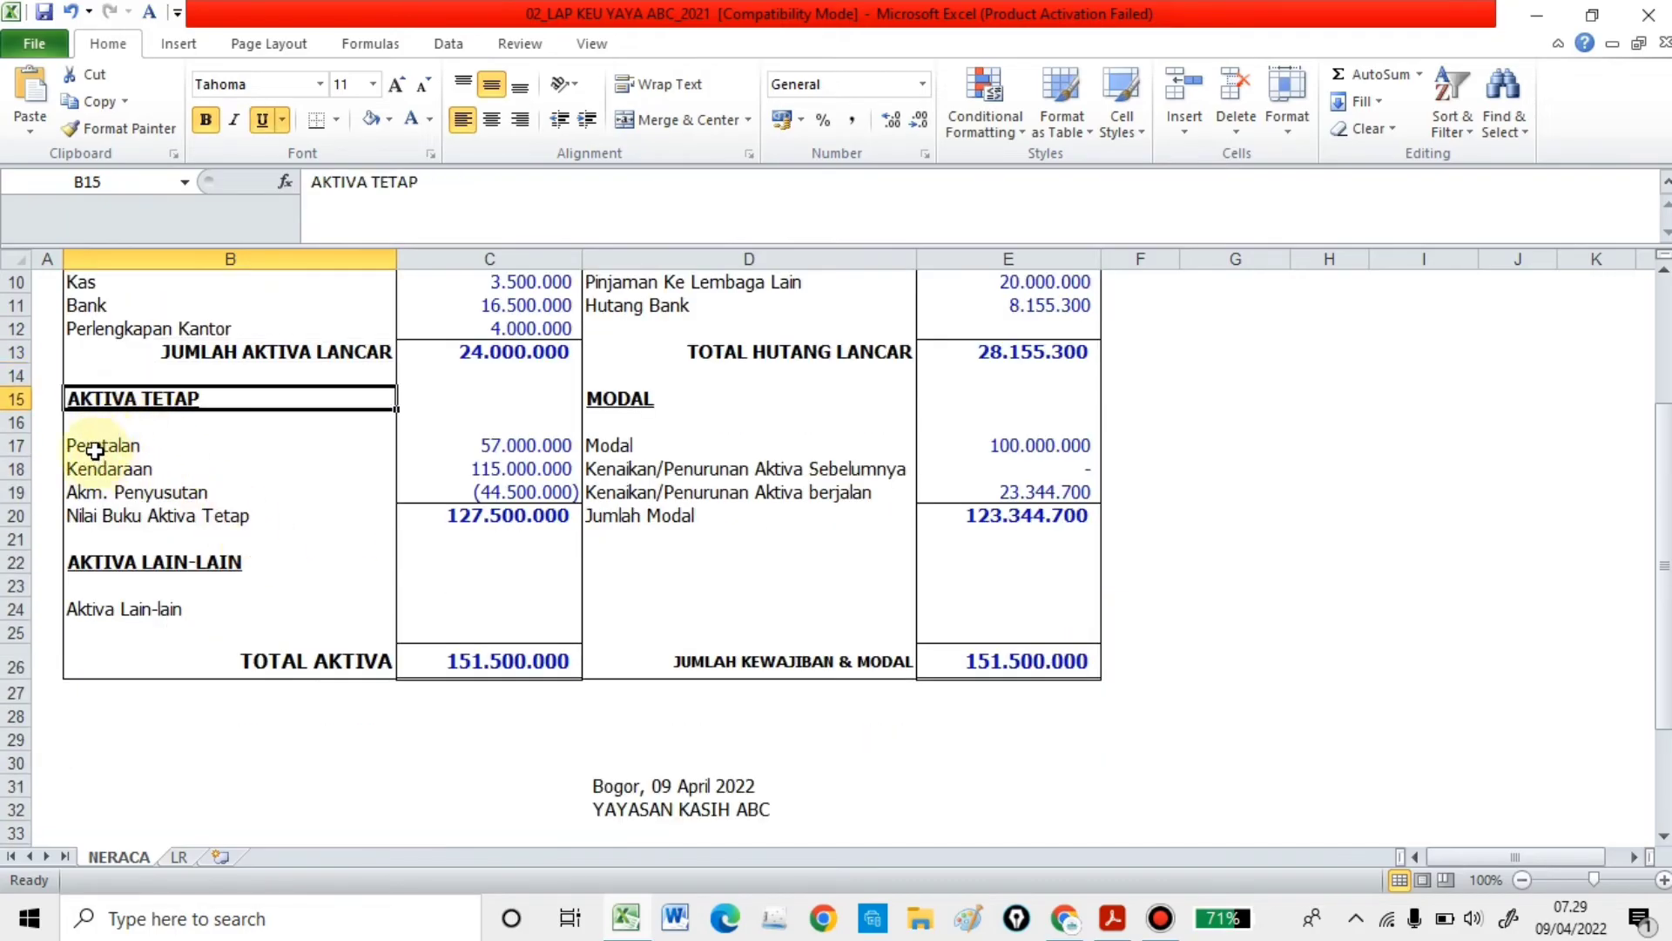
{"action": "left_click", "coordinate": [95, 450]}
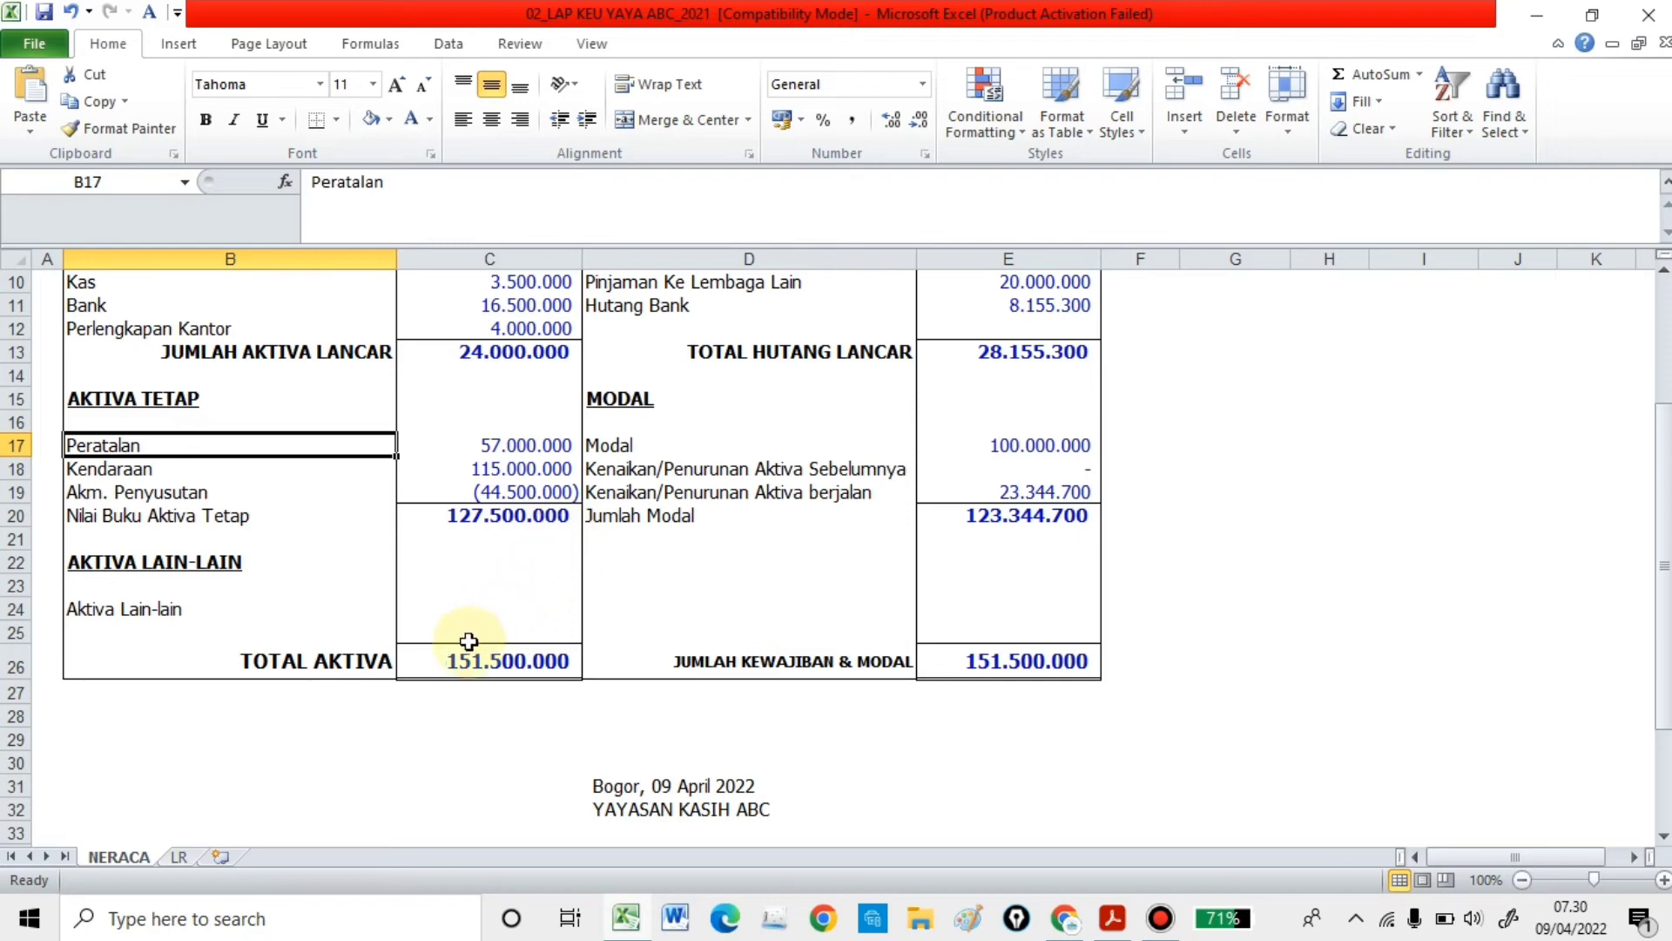
{"action": "scroll", "coordinate": [350, 687], "scroll_direction": "up", "scroll_amount": 1}
{"action": "scroll", "coordinate": [348, 684], "scroll_direction": "down", "scroll_amount": 2}
{"action": "scroll", "coordinate": [348, 685], "scroll_direction": "up", "scroll_amount": 1}
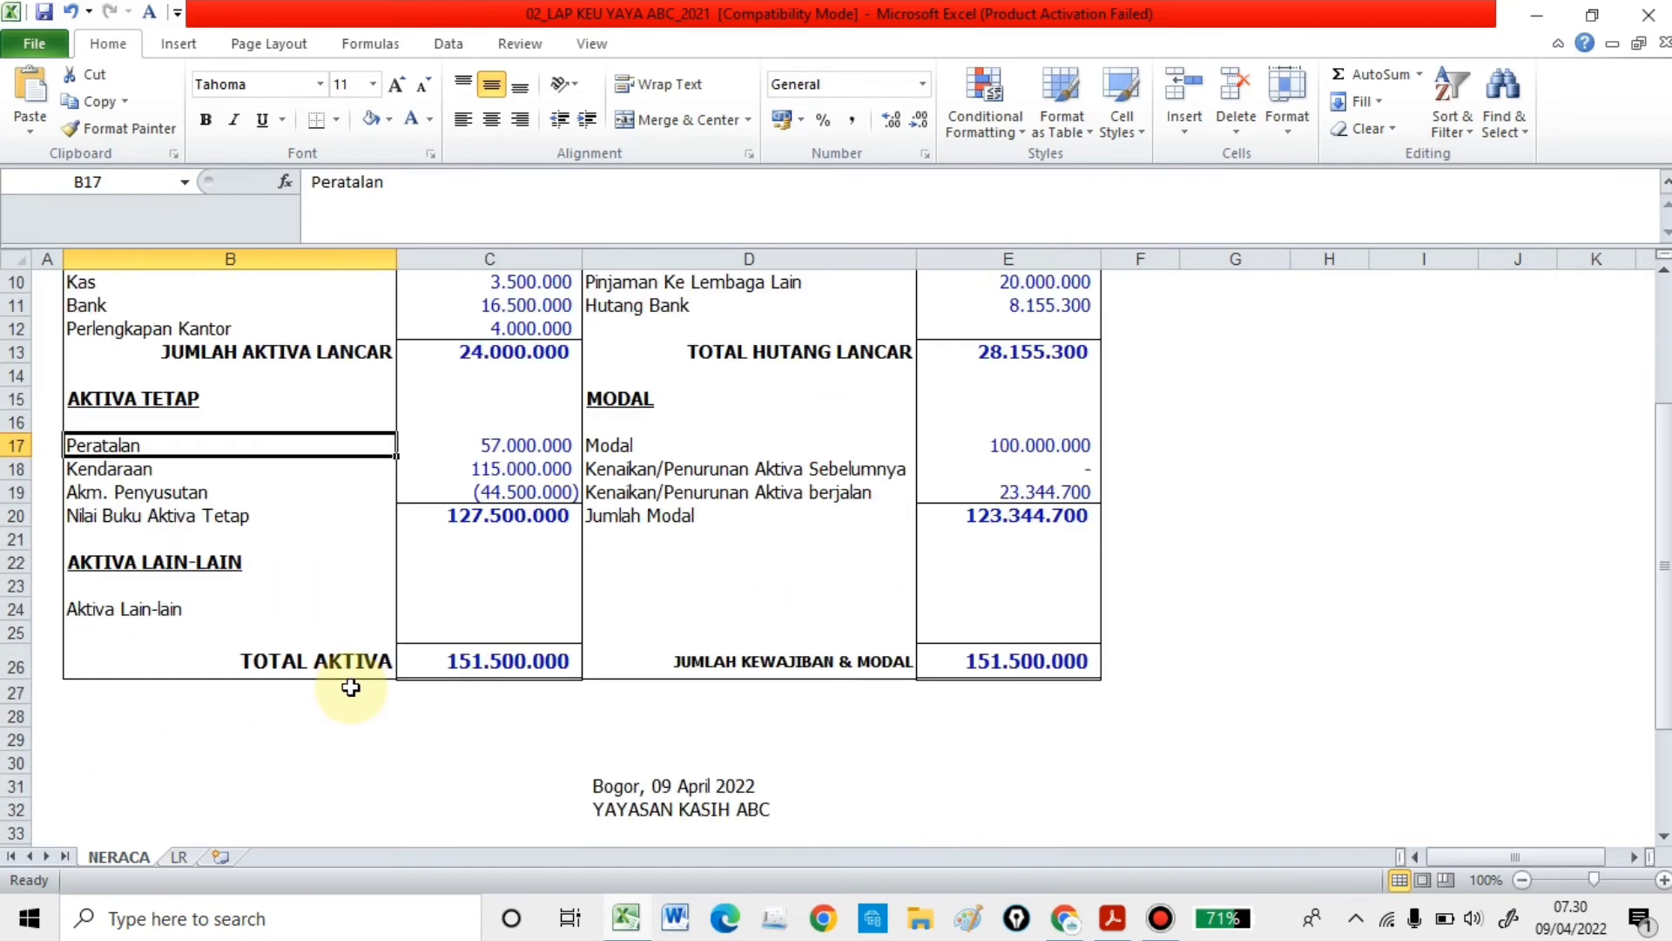
{"action": "left_click", "coordinate": [351, 666]}
{"action": "left_click", "coordinate": [471, 662]}
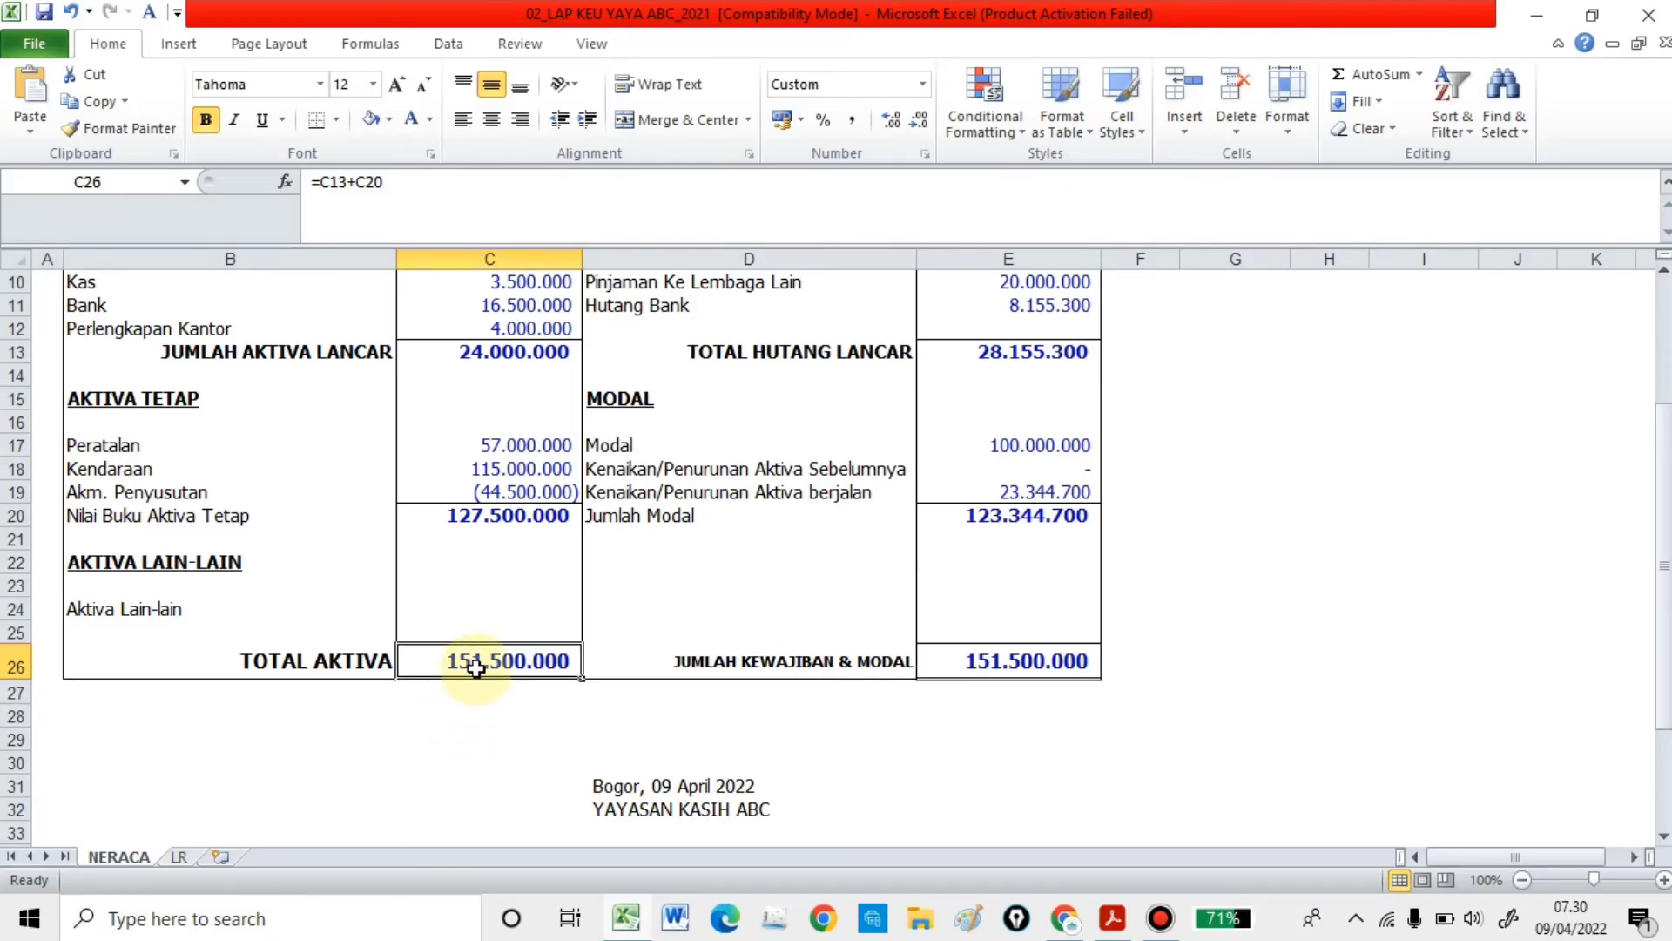
Look over the balance sheet's whole asset side, from the Keteangan header through the TOTAL AKTIVA row.
{"action": "scroll", "coordinate": [514, 671], "scroll_direction": "up", "scroll_amount": 3}
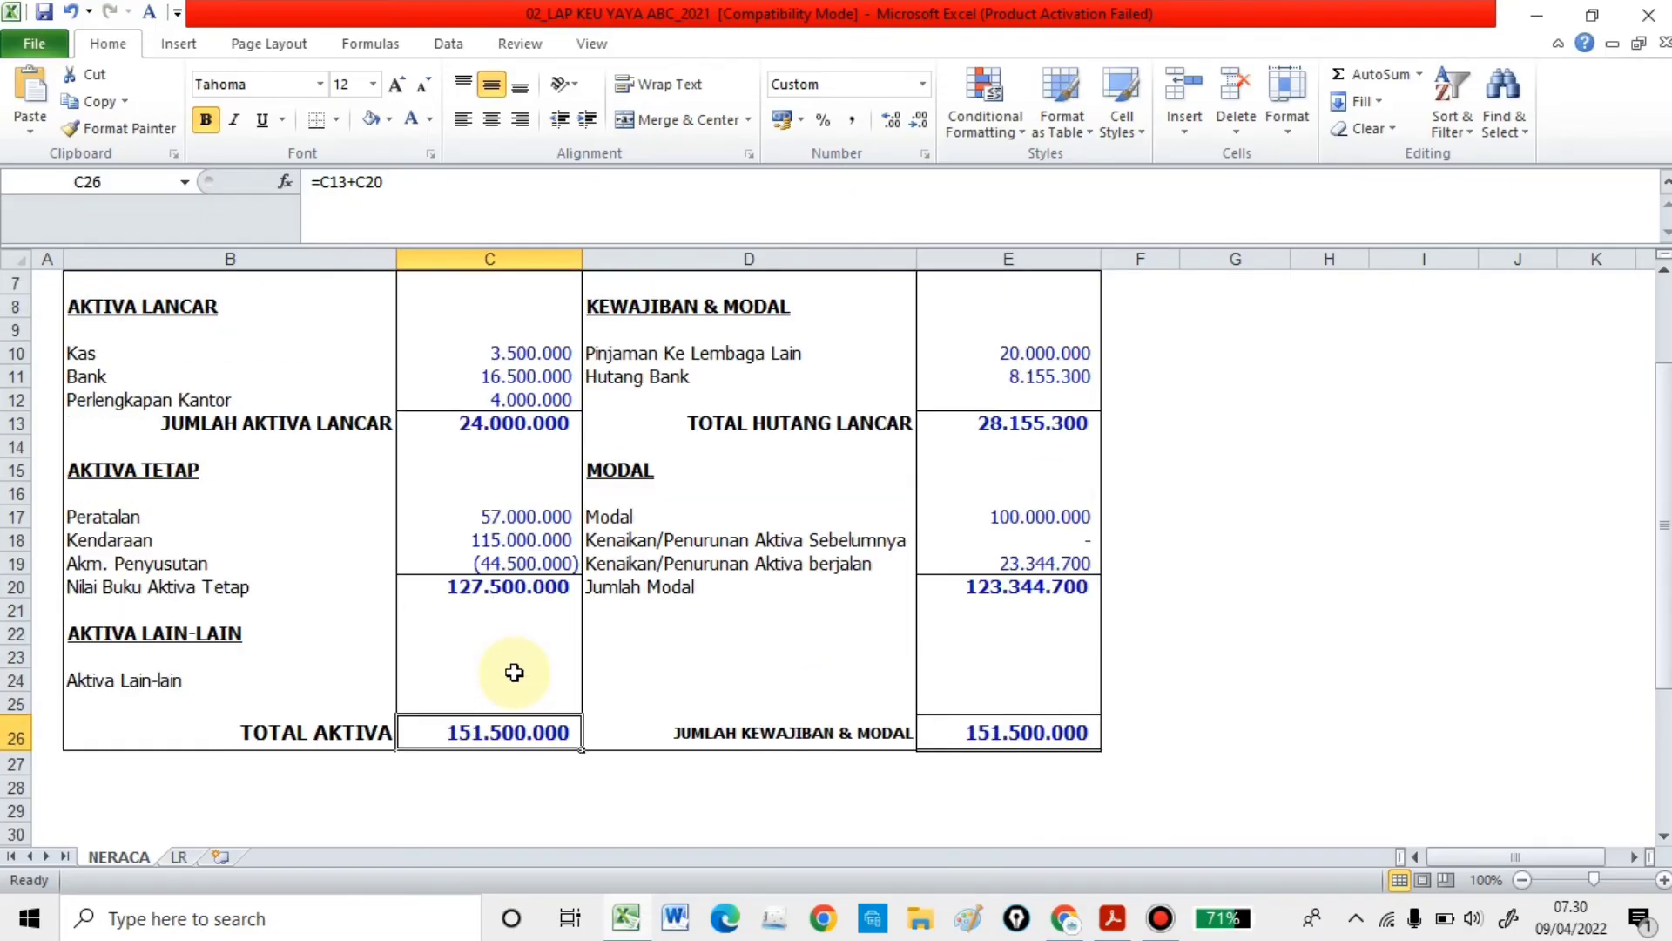
{"action": "left_click", "coordinate": [322, 405]}
{"action": "left_click_drag", "start_coordinate": [357, 451], "coordinate": [425, 687]}
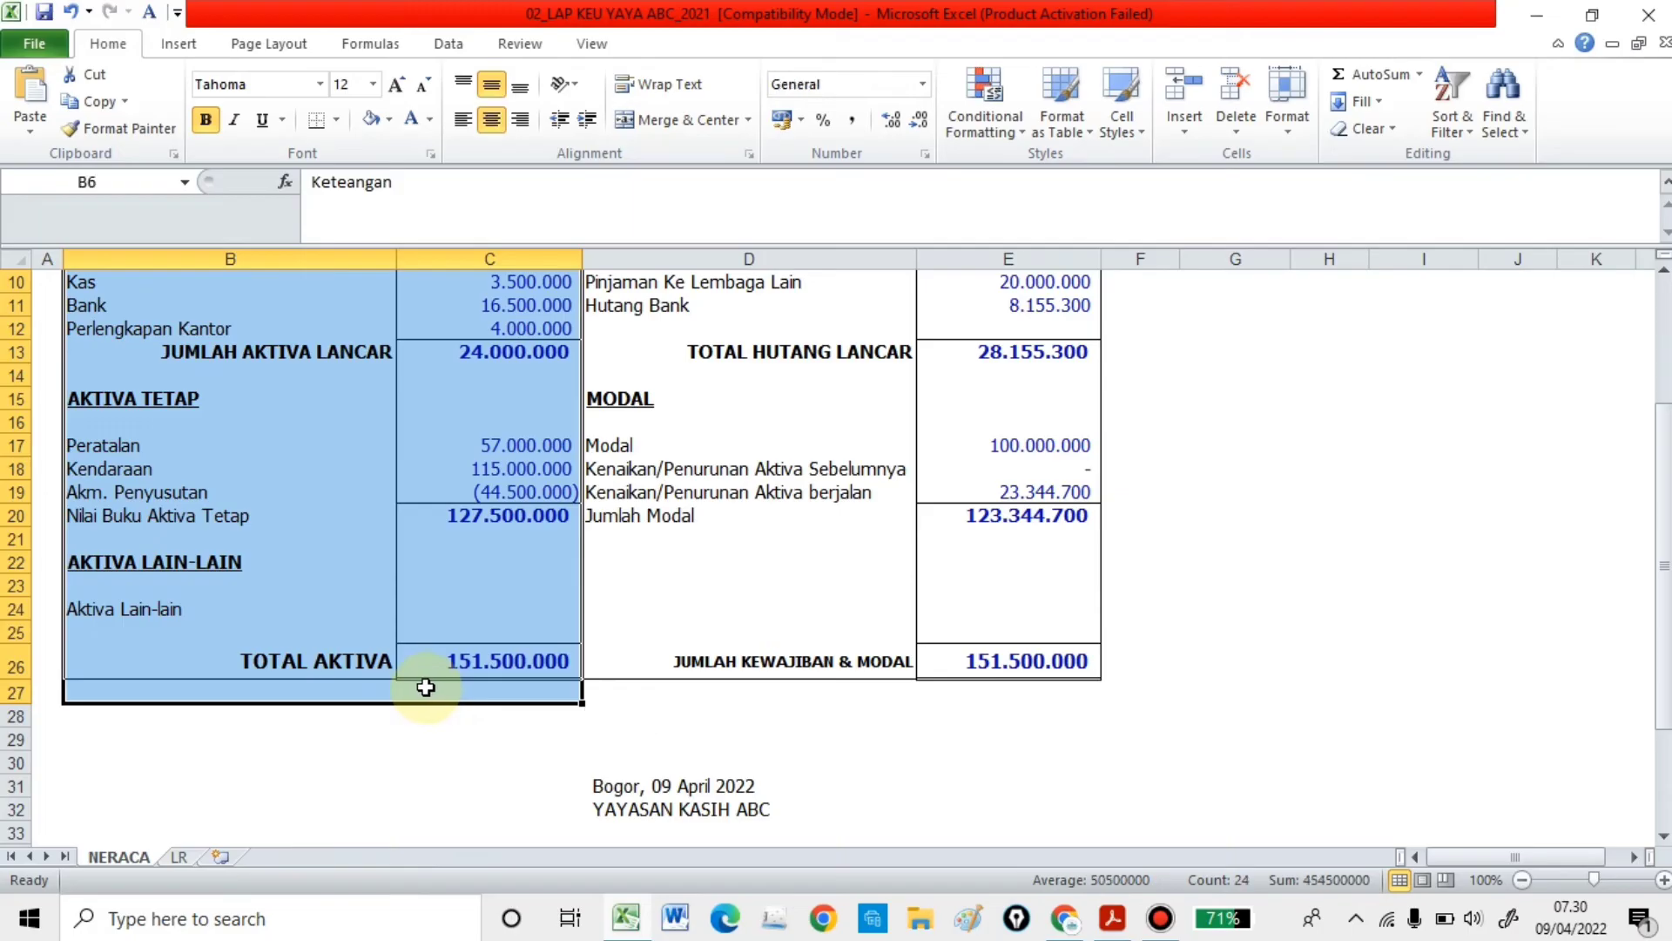
{"action": "scroll", "coordinate": [425, 688], "scroll_direction": "up", "scroll_amount": 2}
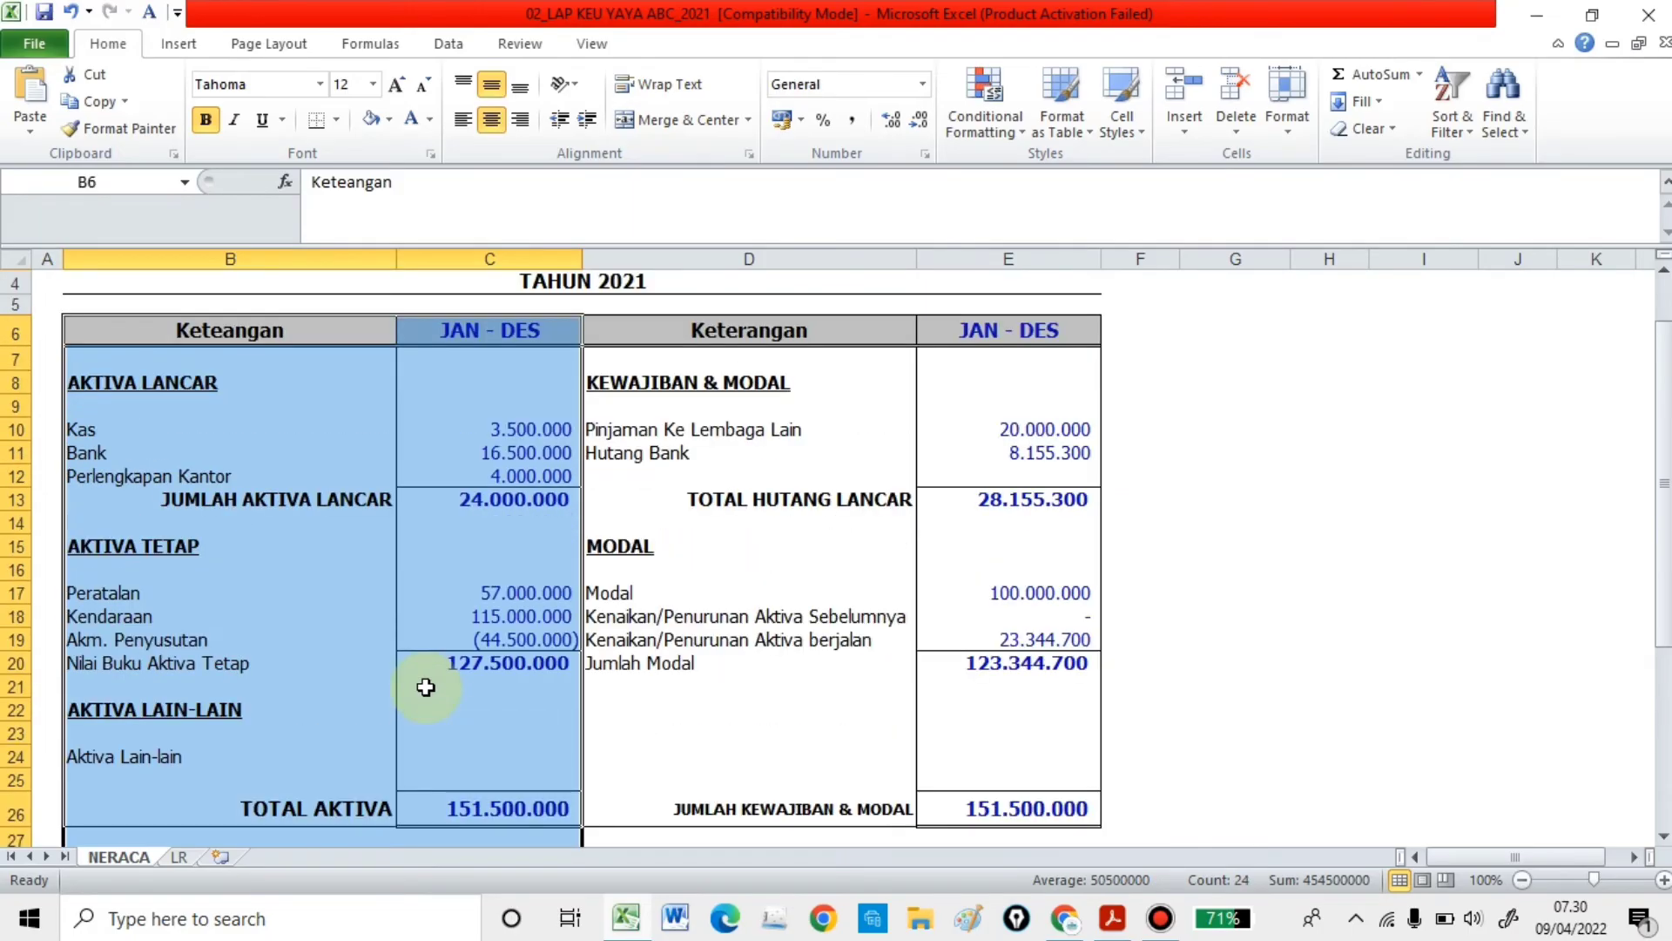
{"action": "scroll", "coordinate": [356, 640], "scroll_direction": "down", "scroll_amount": 2}
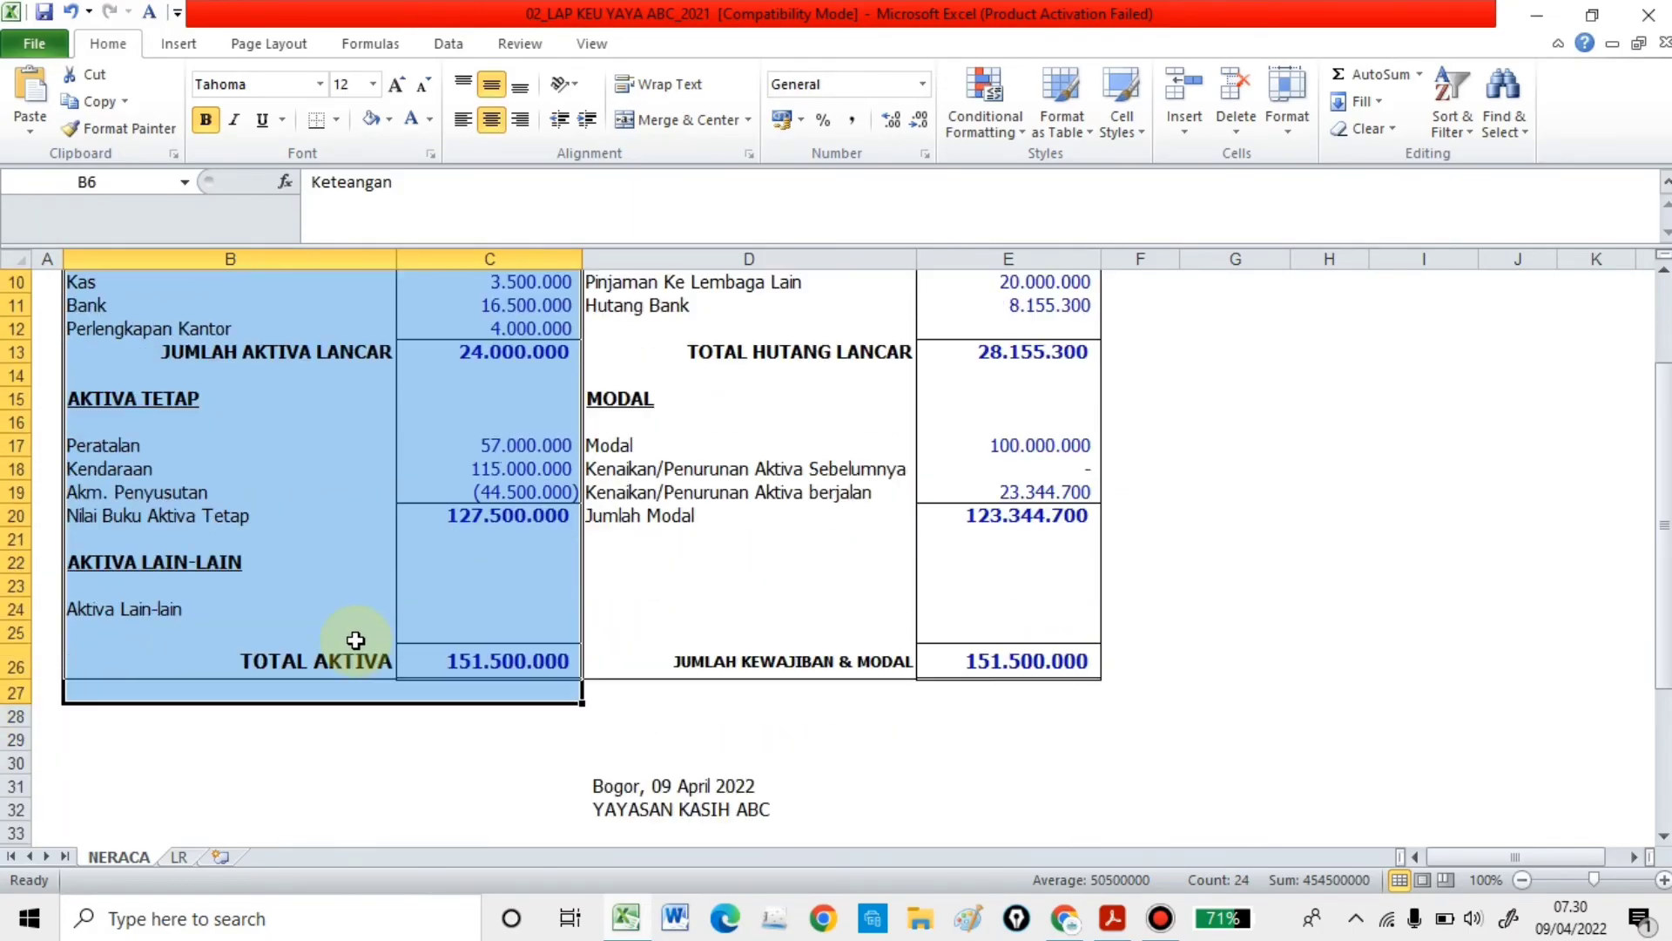
{"action": "scroll", "coordinate": [355, 640], "scroll_direction": "up", "scroll_amount": 1}
{"action": "scroll", "coordinate": [356, 640], "scroll_direction": "up", "scroll_amount": 1}
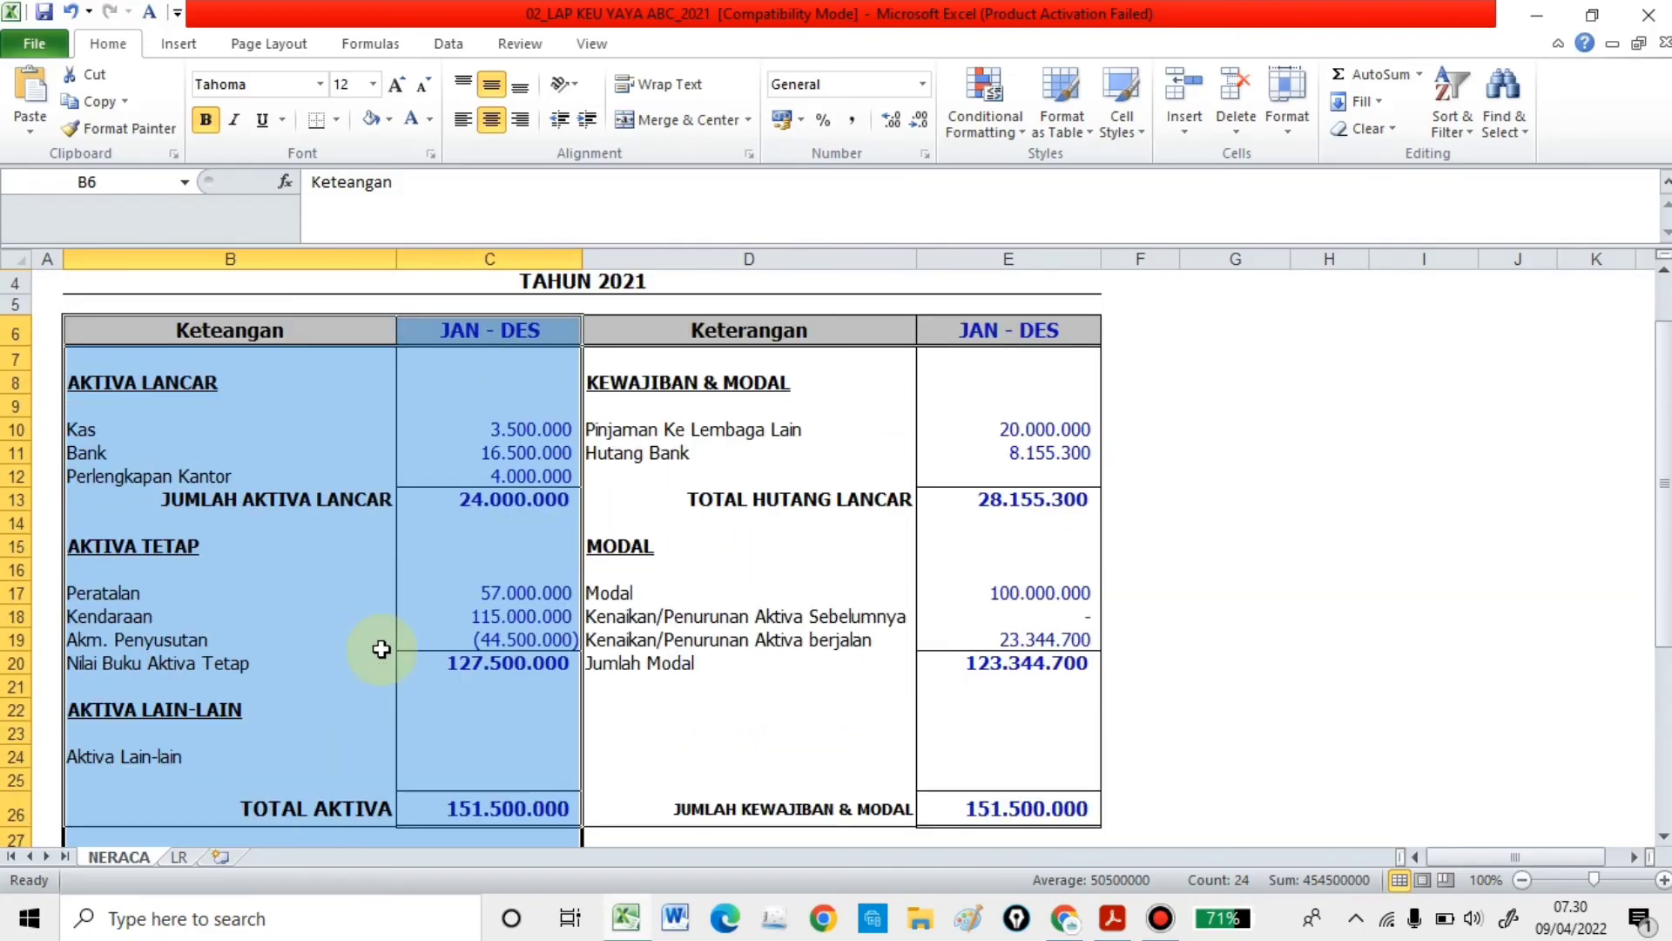
{"action": "left_click", "coordinate": [381, 649]}
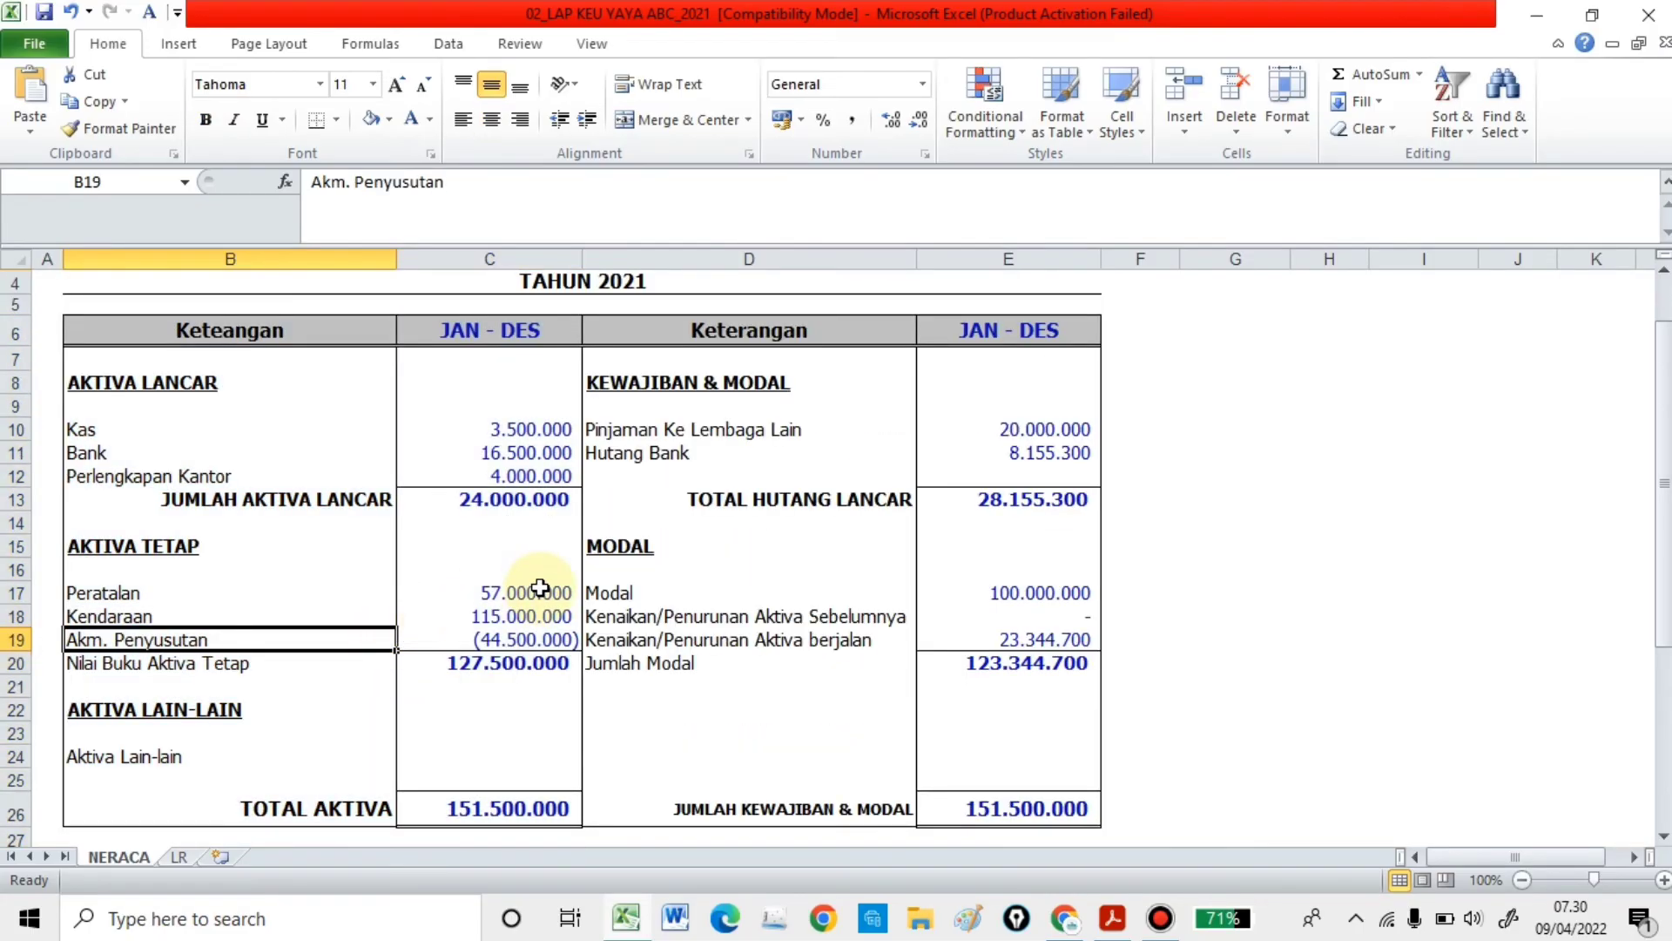
Look at the Bank and Kas amounts alongside the Pinjaman Ke Lembaga Lain and Hutang Bank items under KEWAJIBAN & MODAL.
{"action": "left_click", "coordinate": [531, 448]}
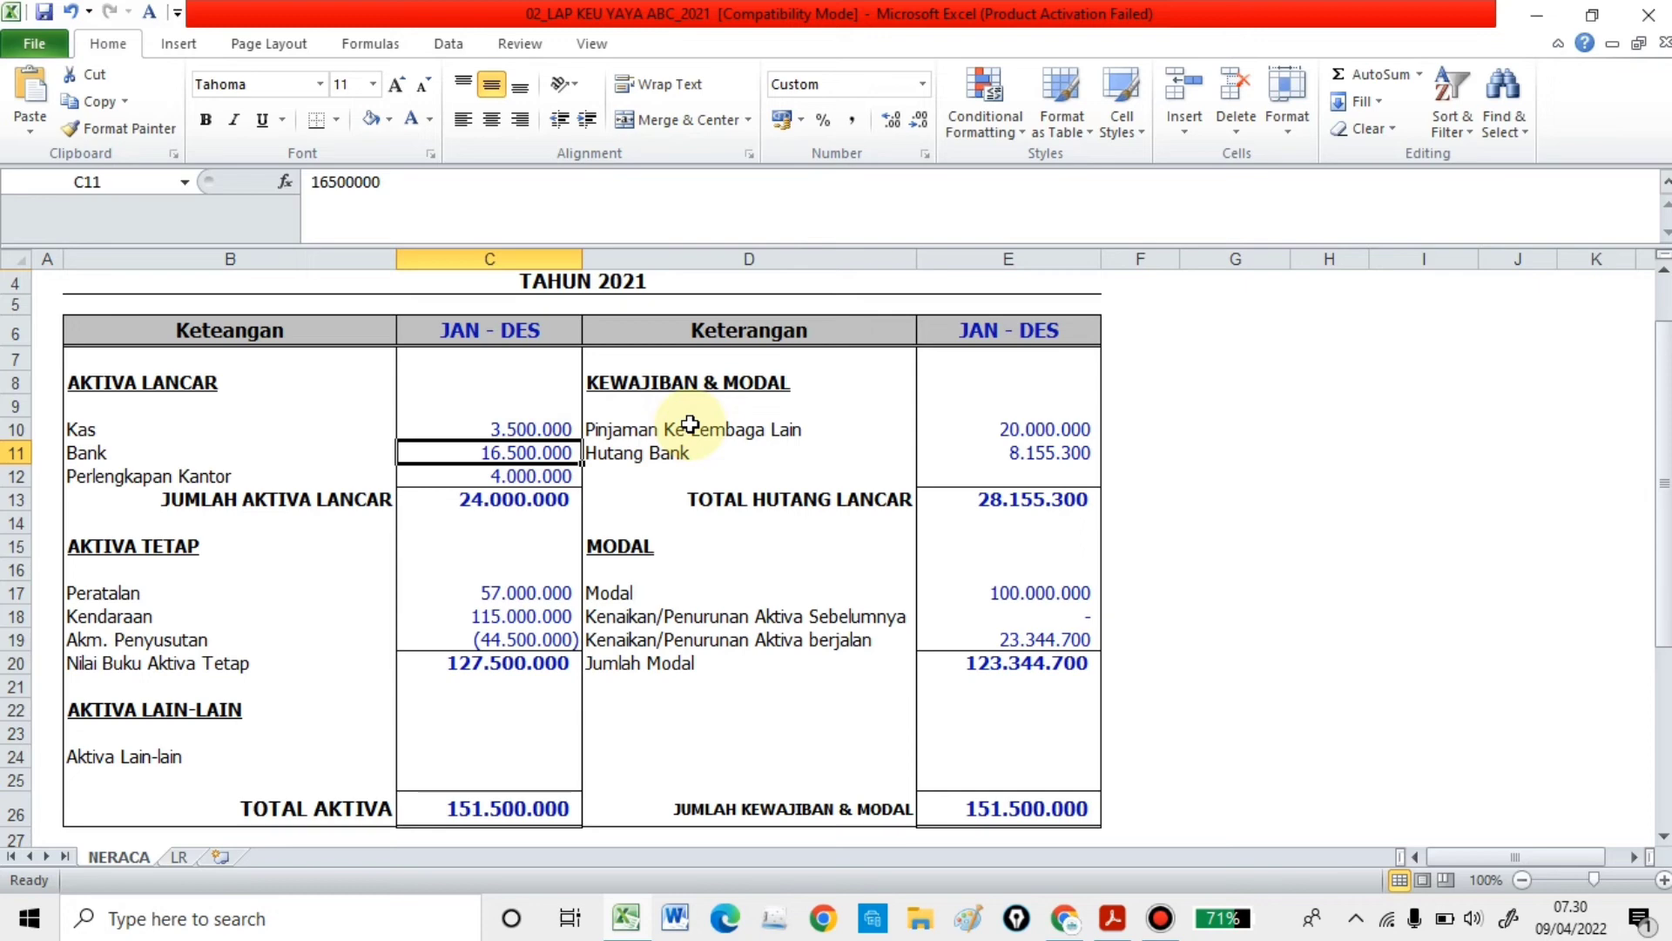
{"action": "key", "text": "Up"}
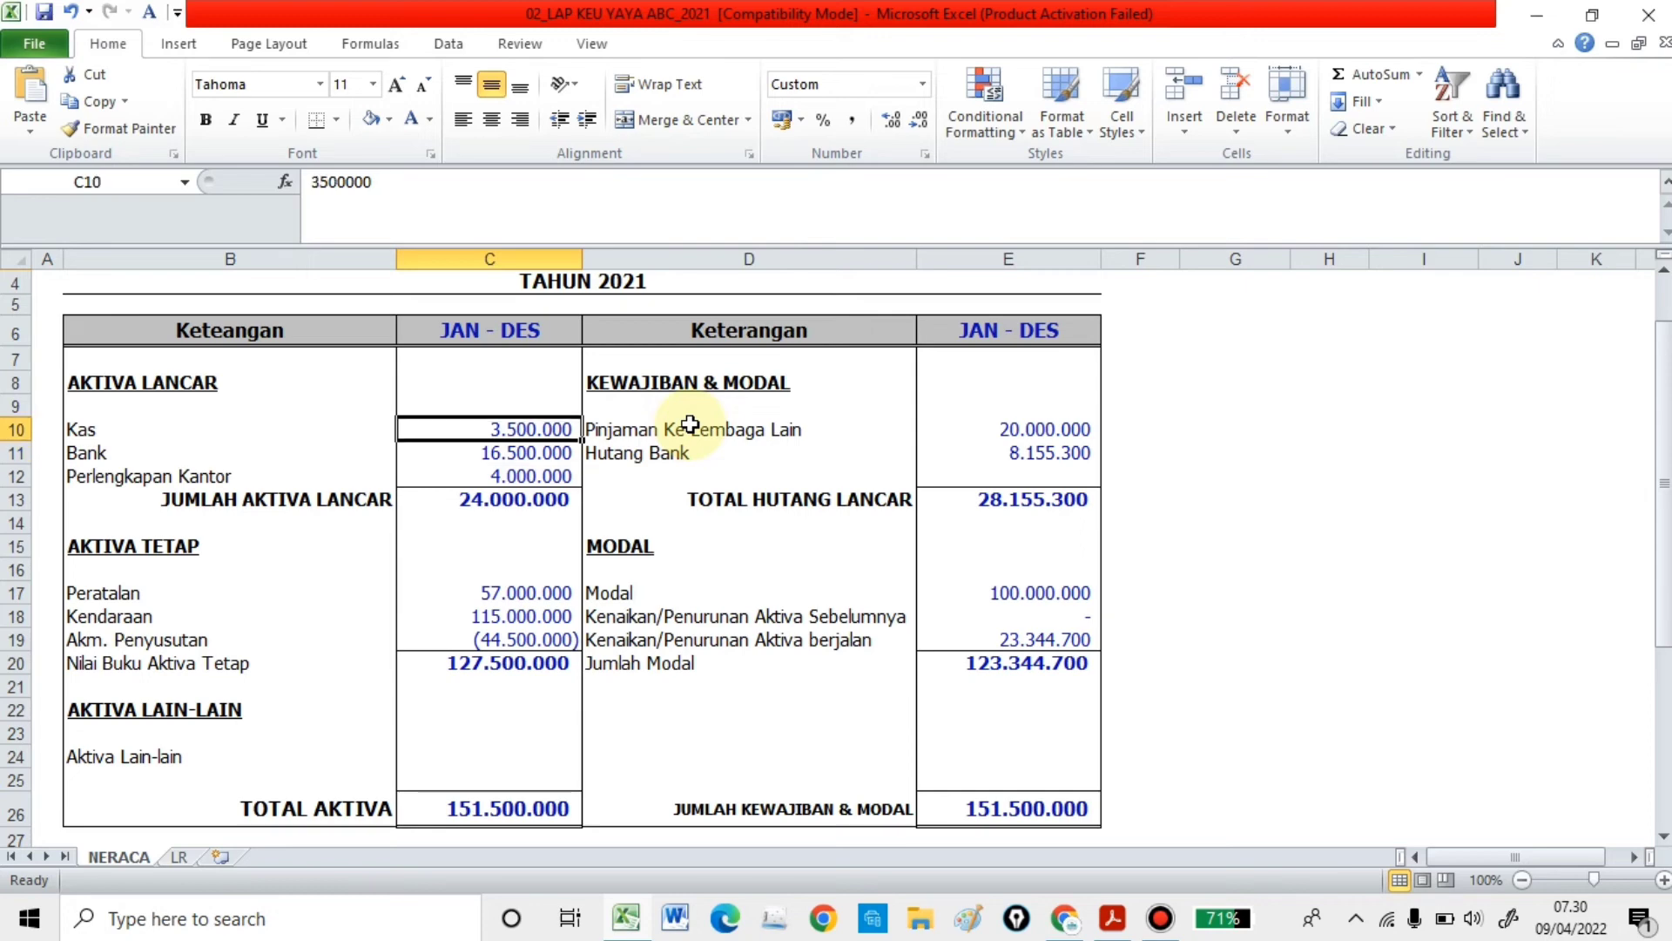
{"action": "left_click", "coordinate": [691, 424]}
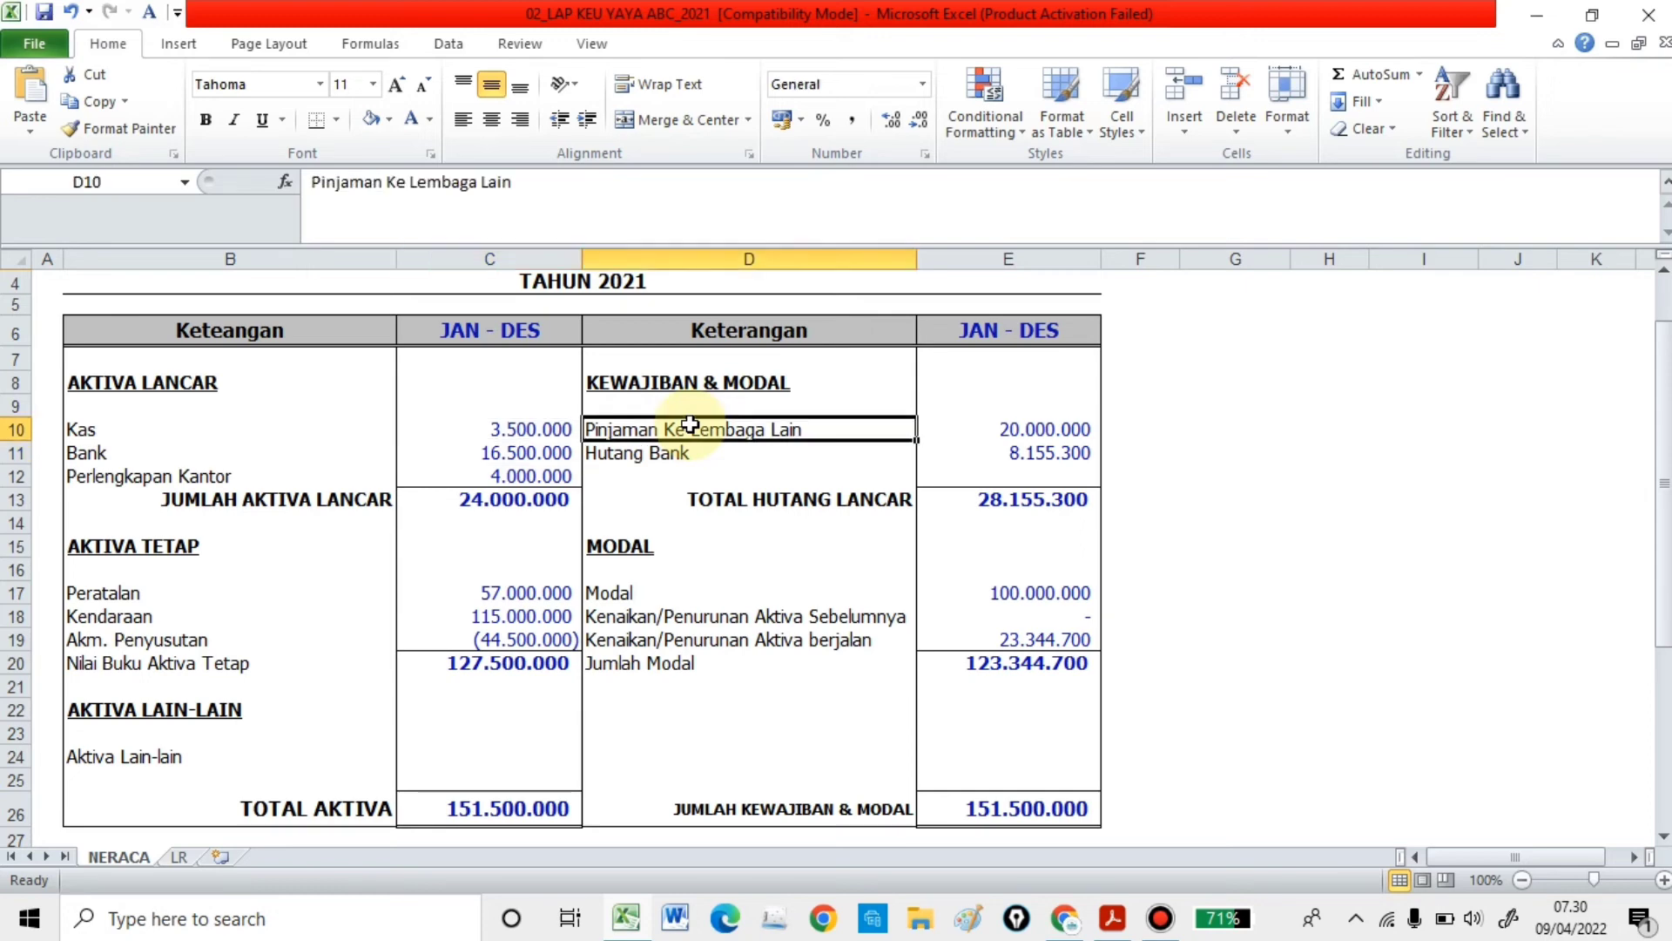
{"action": "scroll", "coordinate": [691, 424], "scroll_direction": "up", "scroll_amount": 1}
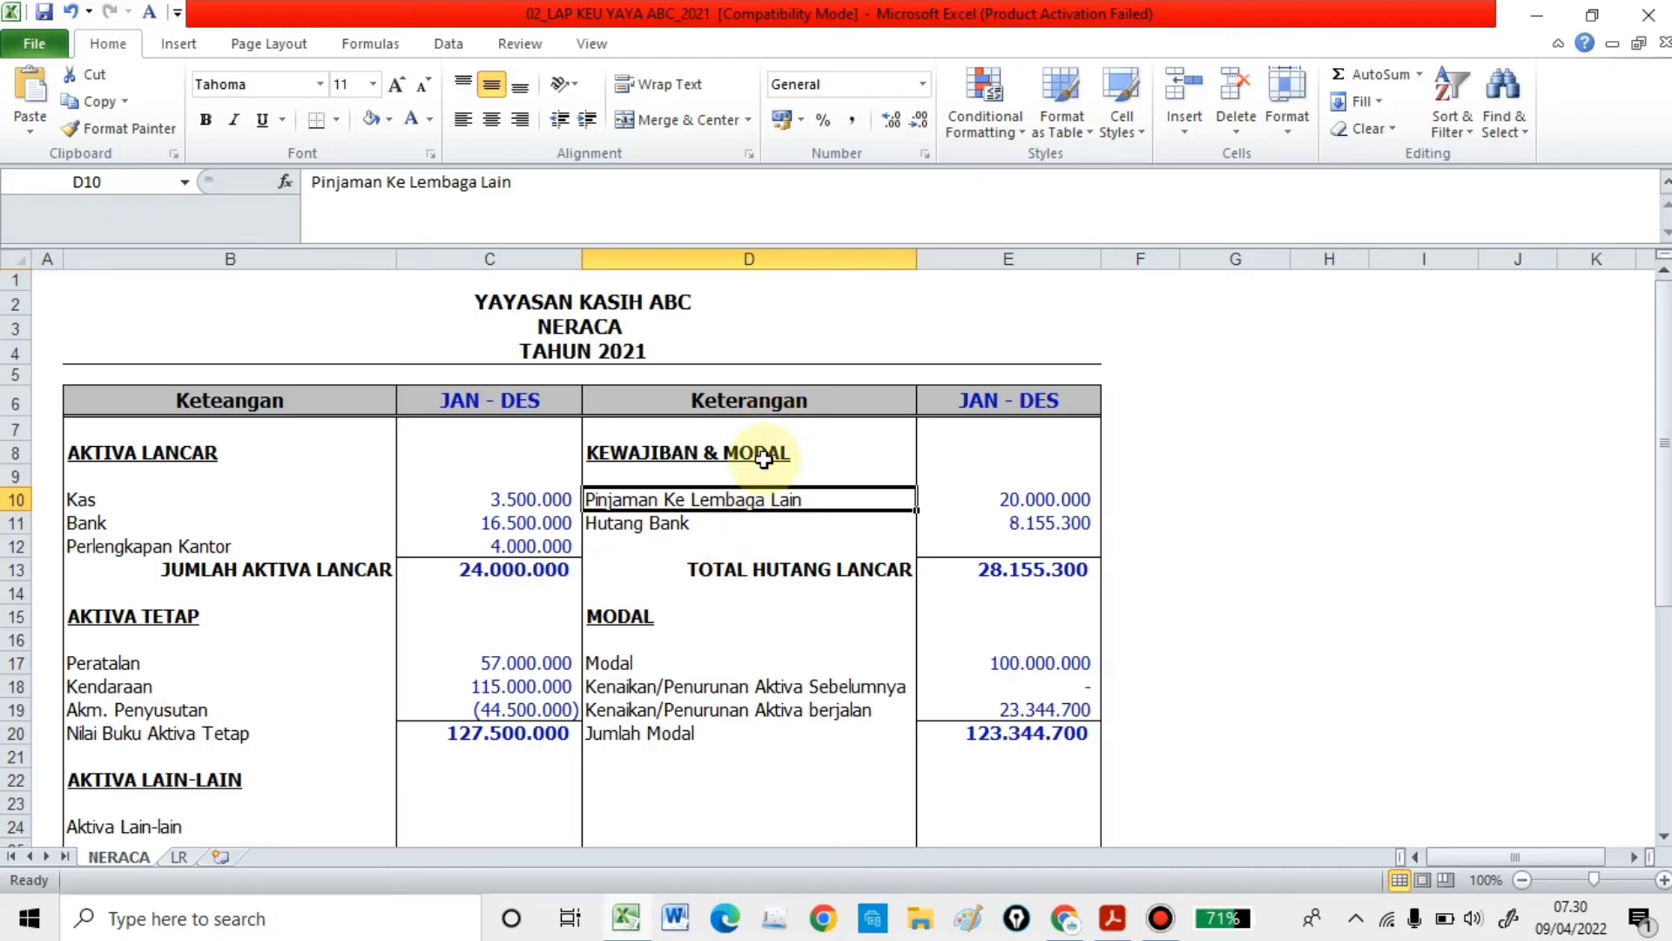
{"action": "left_click", "coordinate": [749, 522]}
{"action": "left_click", "coordinate": [702, 501]}
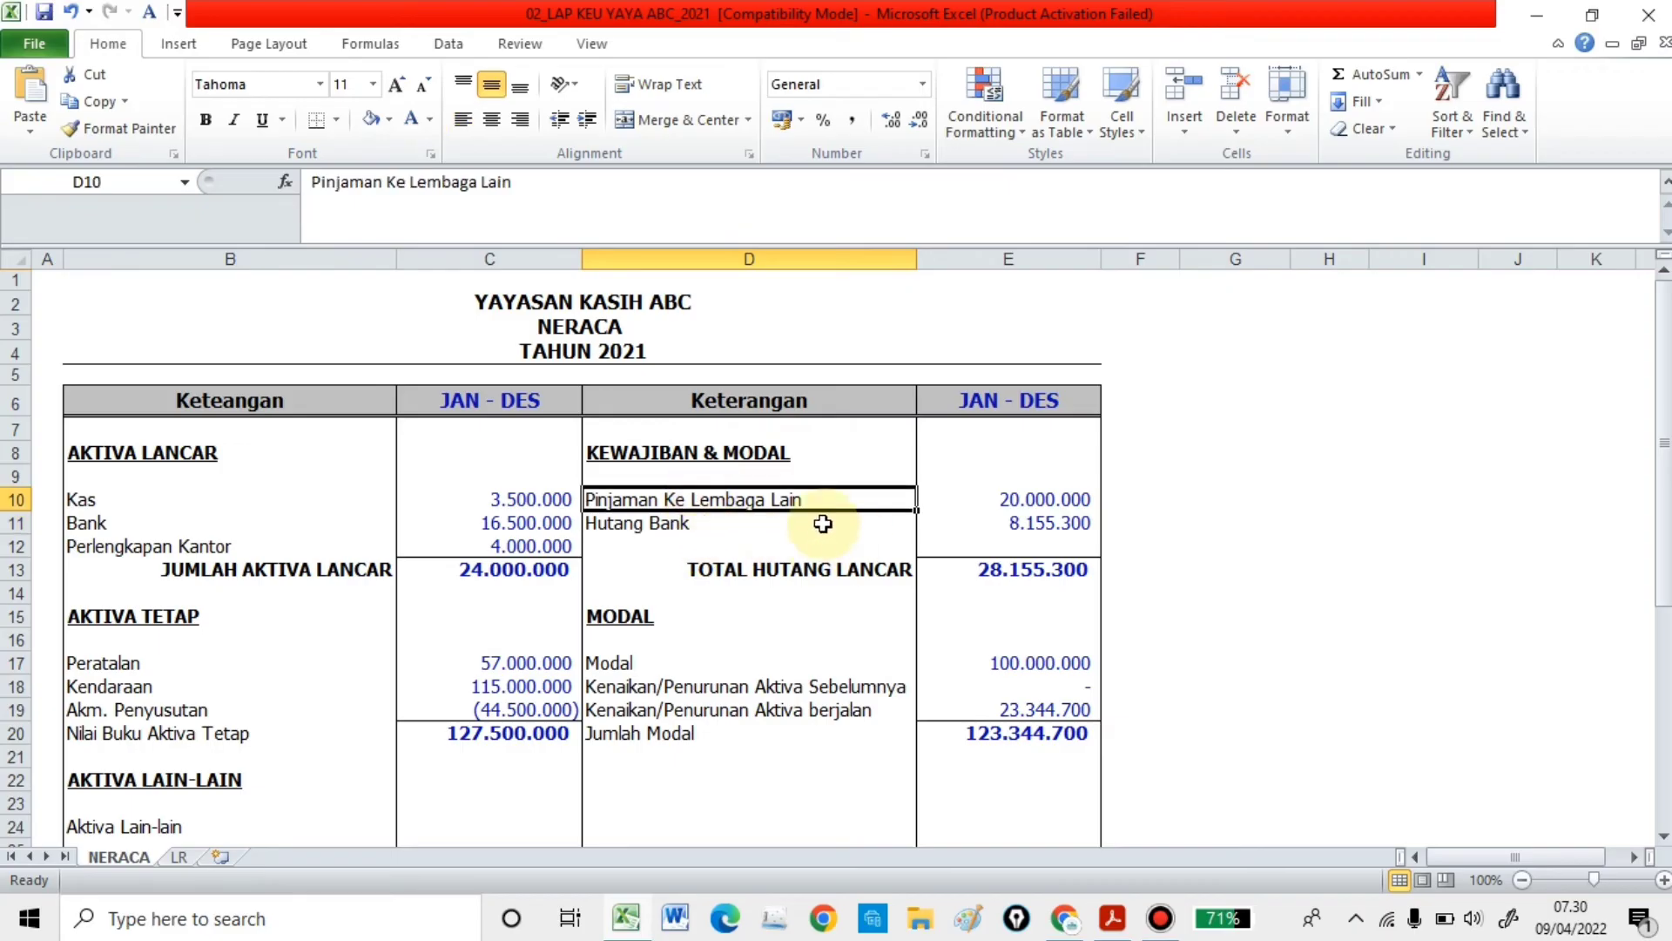
Check the amounts of Pinjaman Ke Lembaga Lain and Hutang Bank, and inspect the TOTAL HUTANG LANCAR formula.
{"action": "left_click", "coordinate": [1058, 501]}
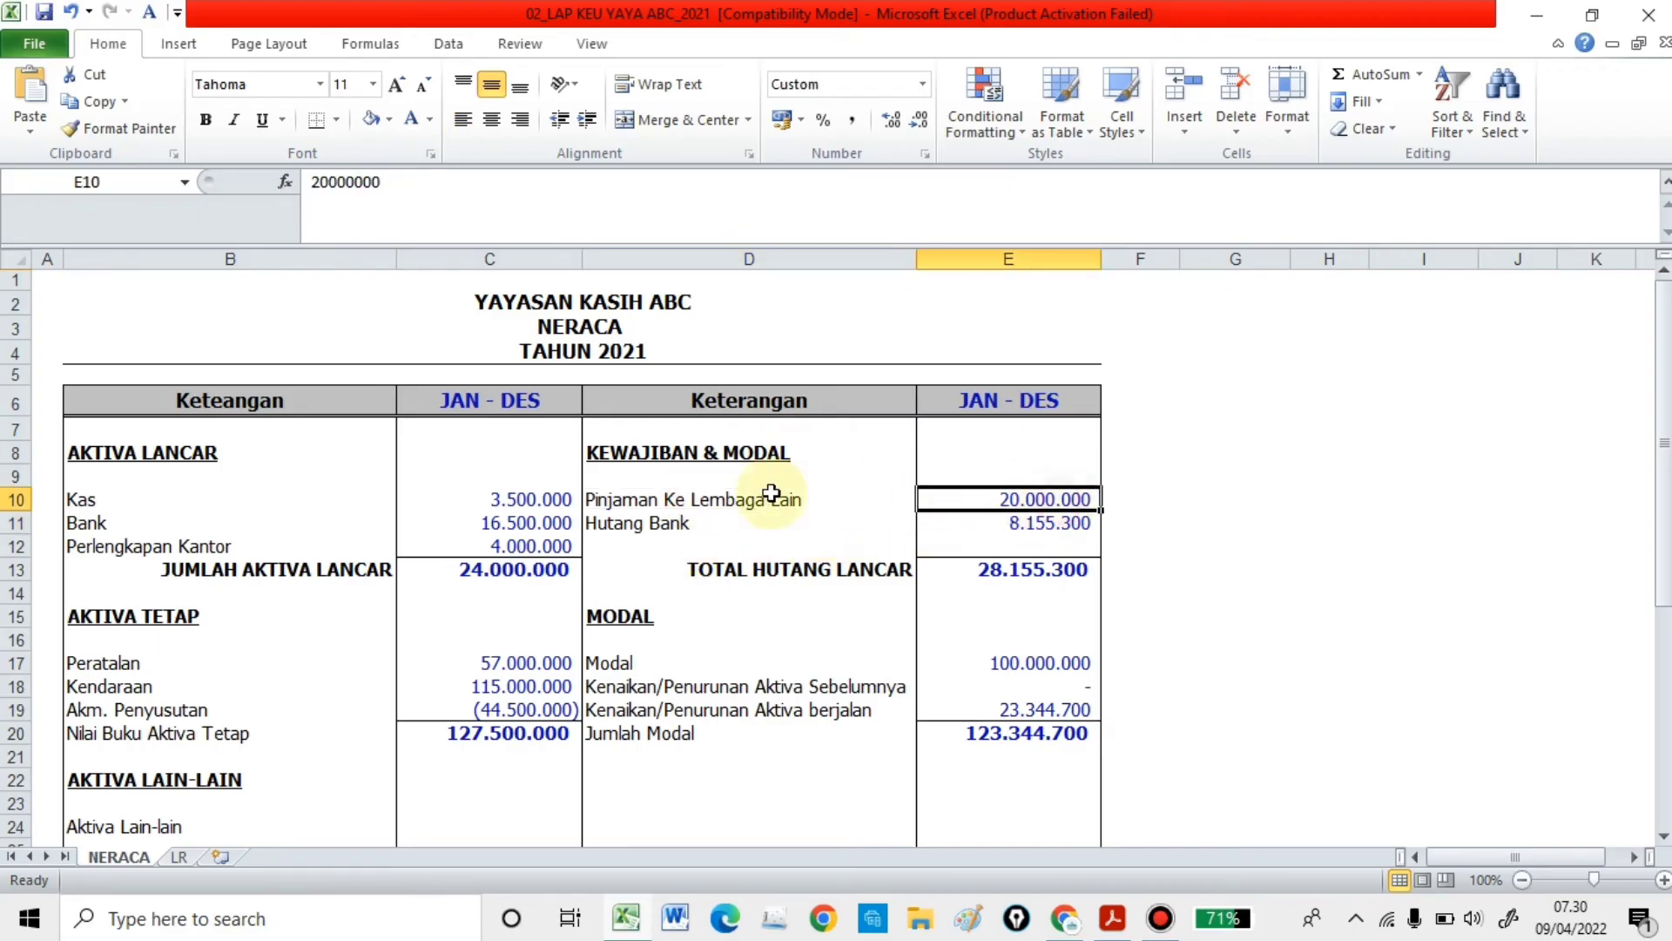
{"action": "left_click", "coordinate": [681, 527]}
{"action": "left_click", "coordinate": [1043, 527]}
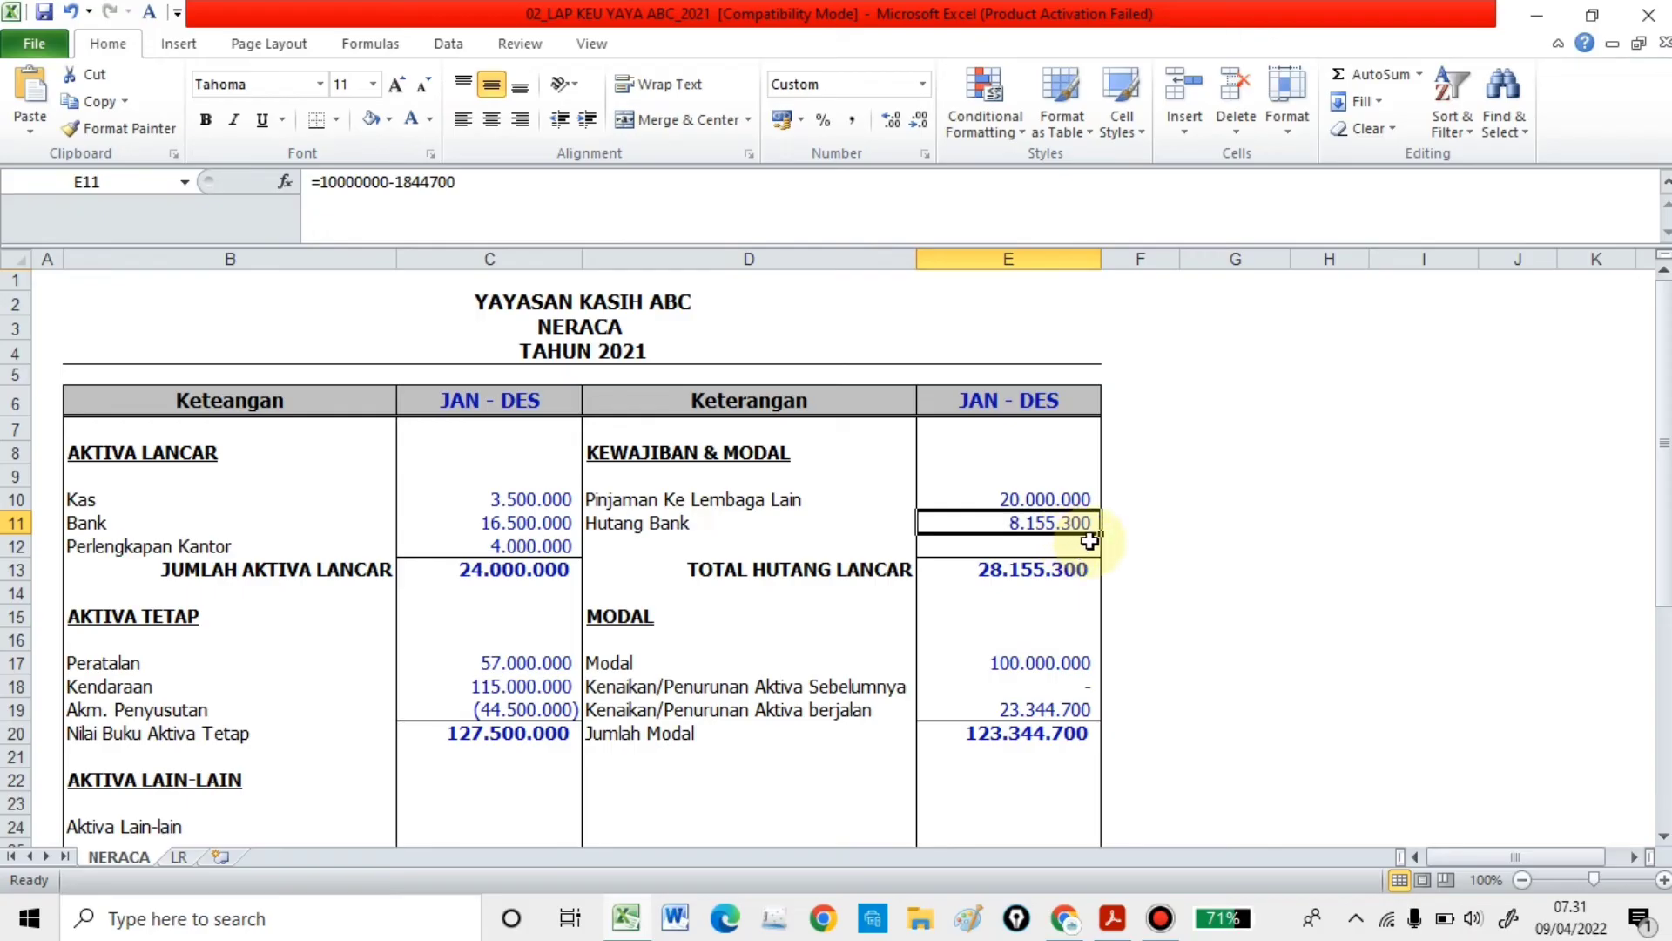
{"action": "left_click", "coordinate": [743, 568]}
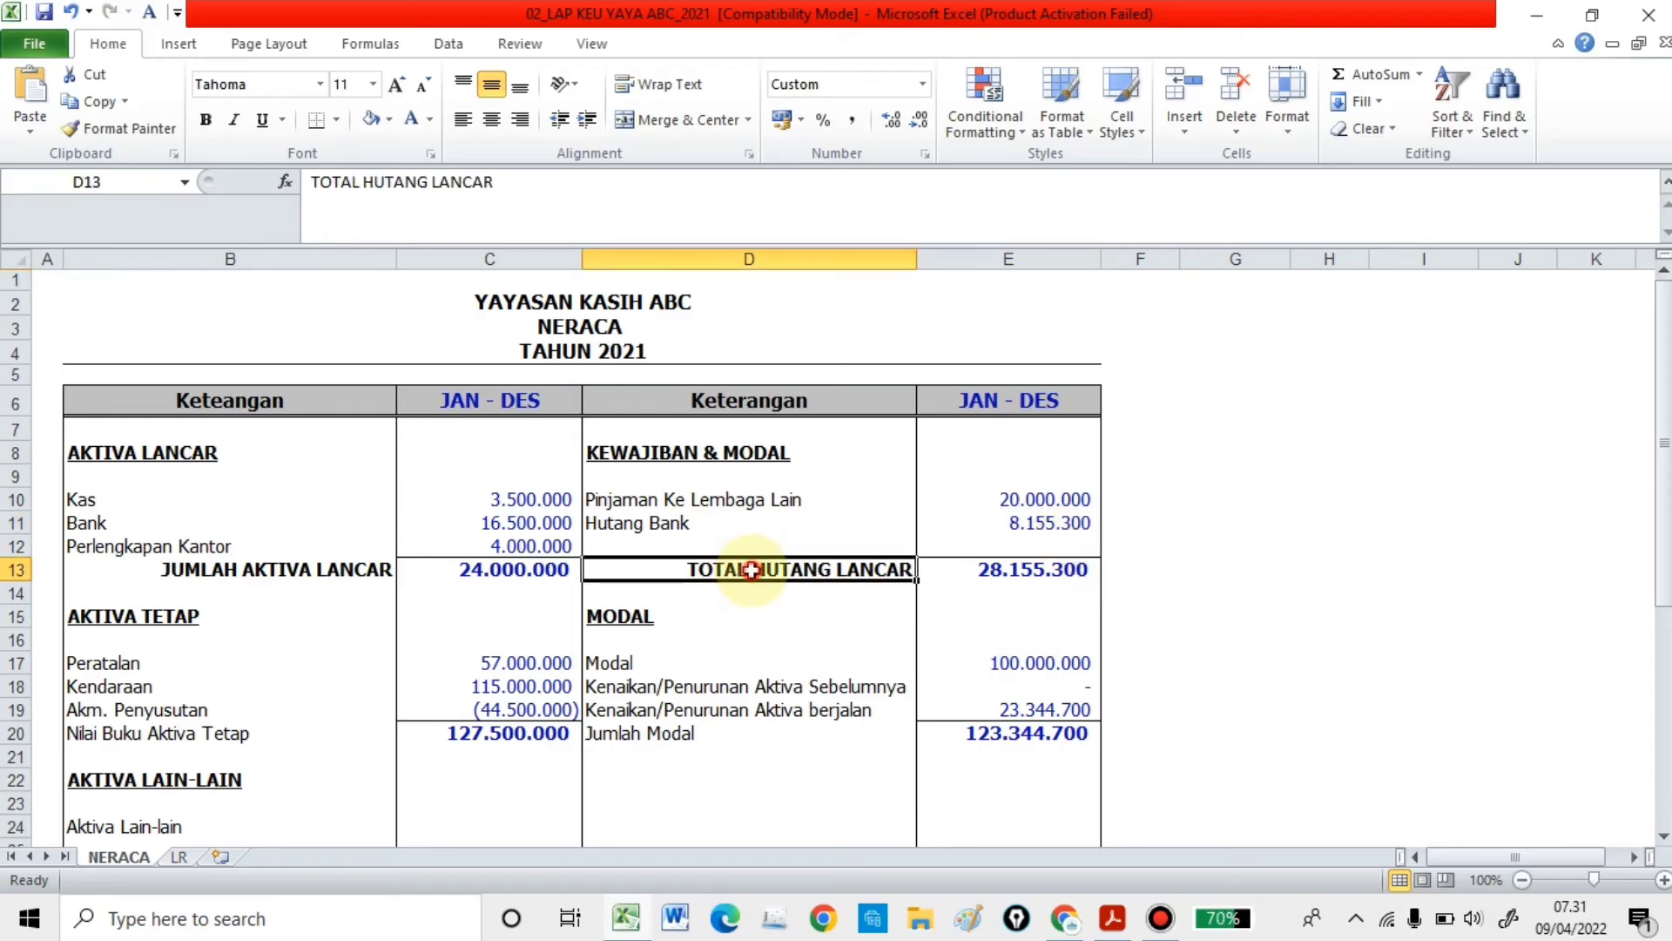
{"action": "left_click", "coordinate": [1003, 574]}
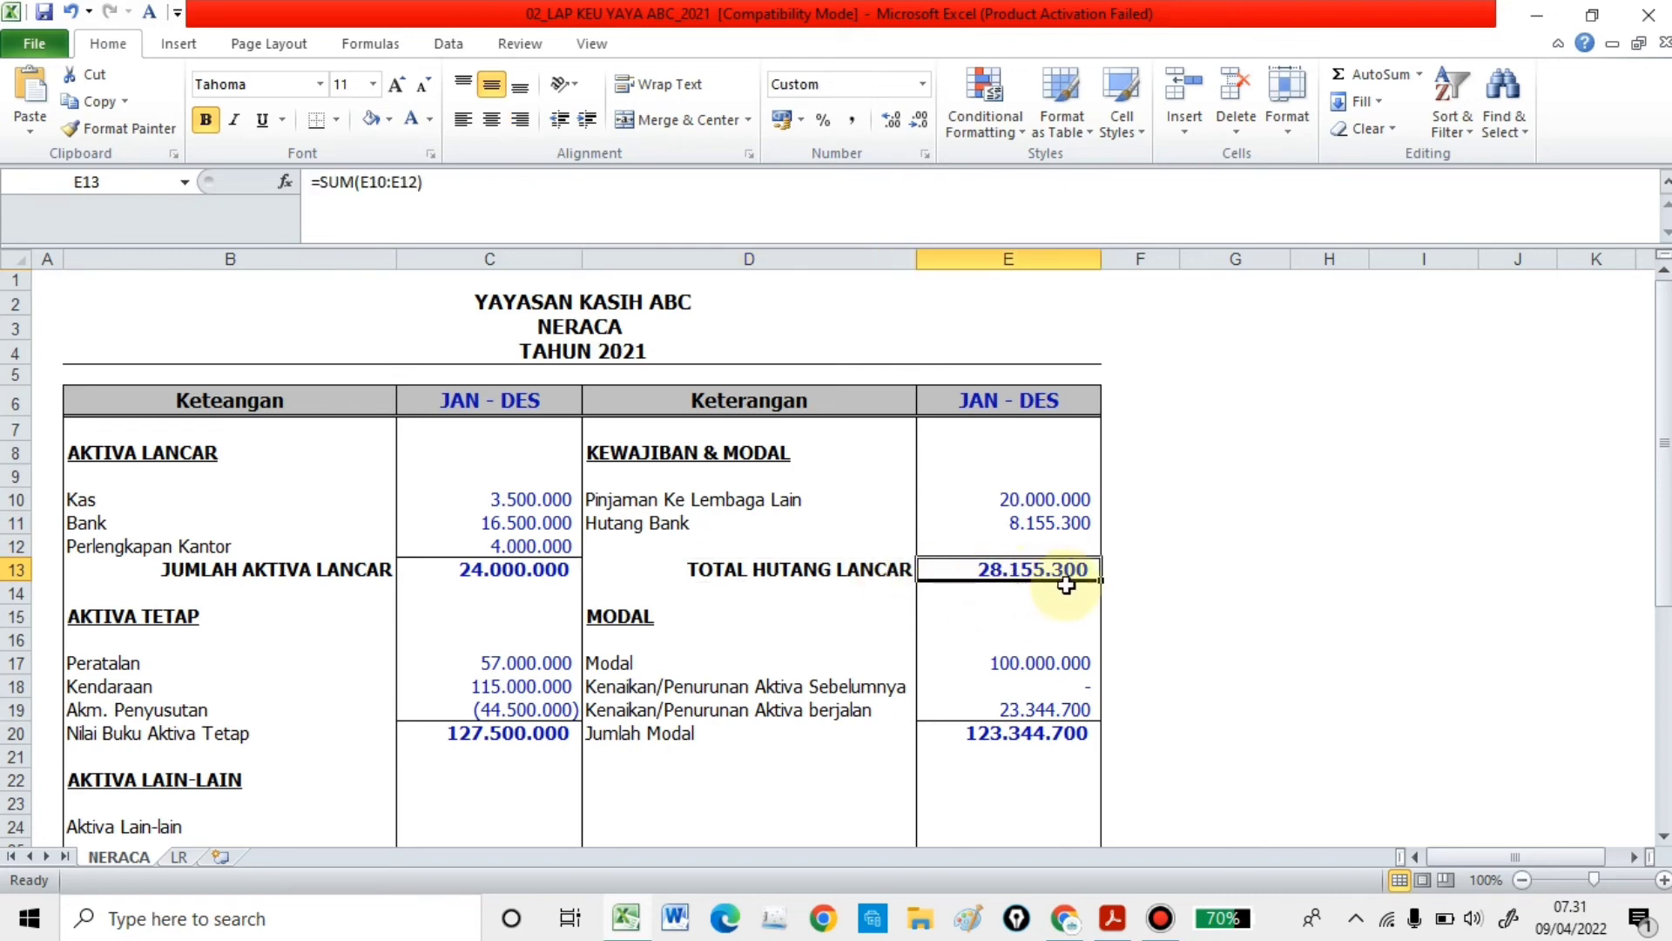
Review the MODAL section's Modal and Kenaikan/Penurunan Aktiva Sebelumnya rows with their amounts.
{"action": "scroll", "coordinate": [771, 620], "scroll_direction": "down", "scroll_amount": 1}
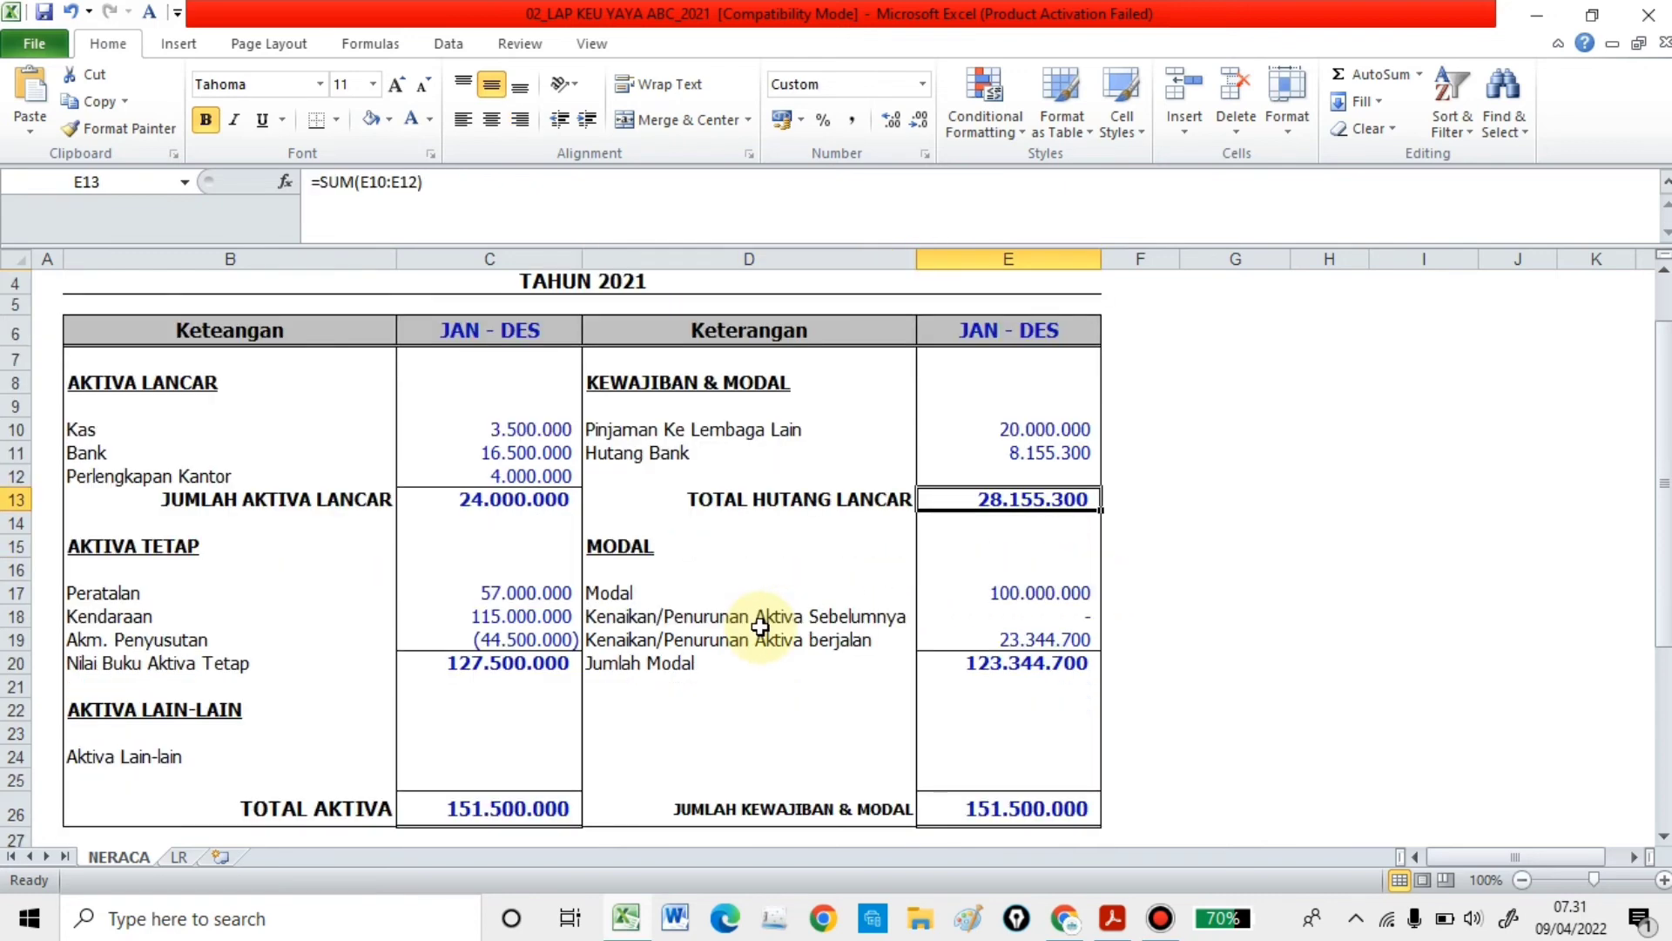
{"action": "left_click", "coordinate": [651, 593]}
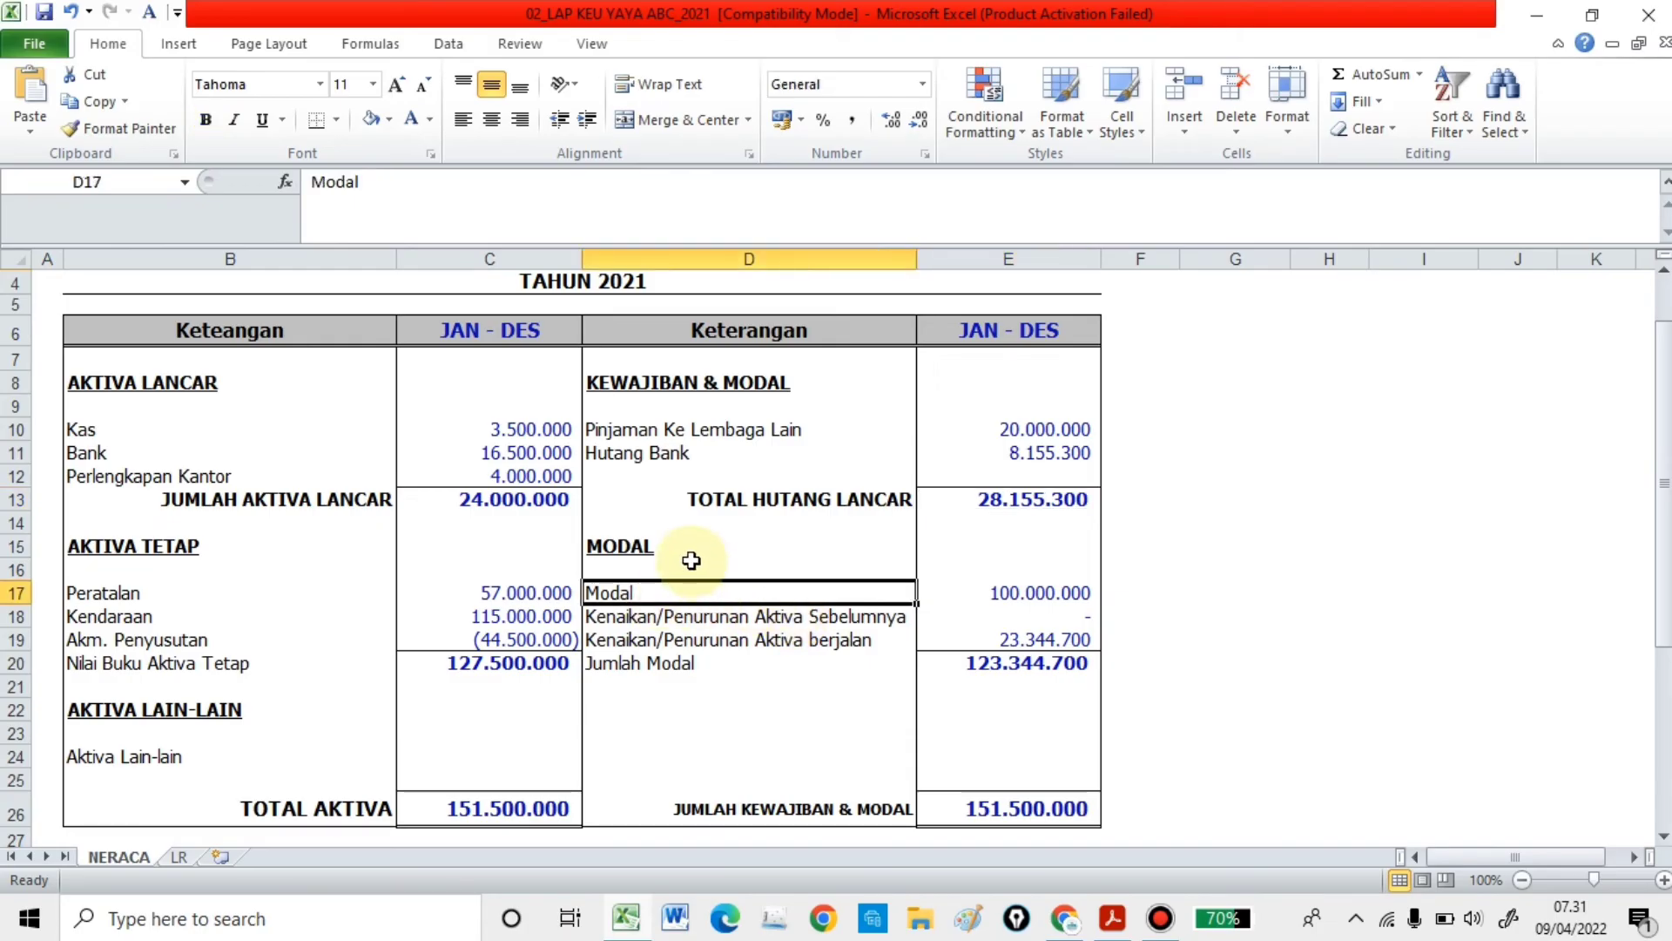
{"action": "left_click", "coordinate": [1021, 593]}
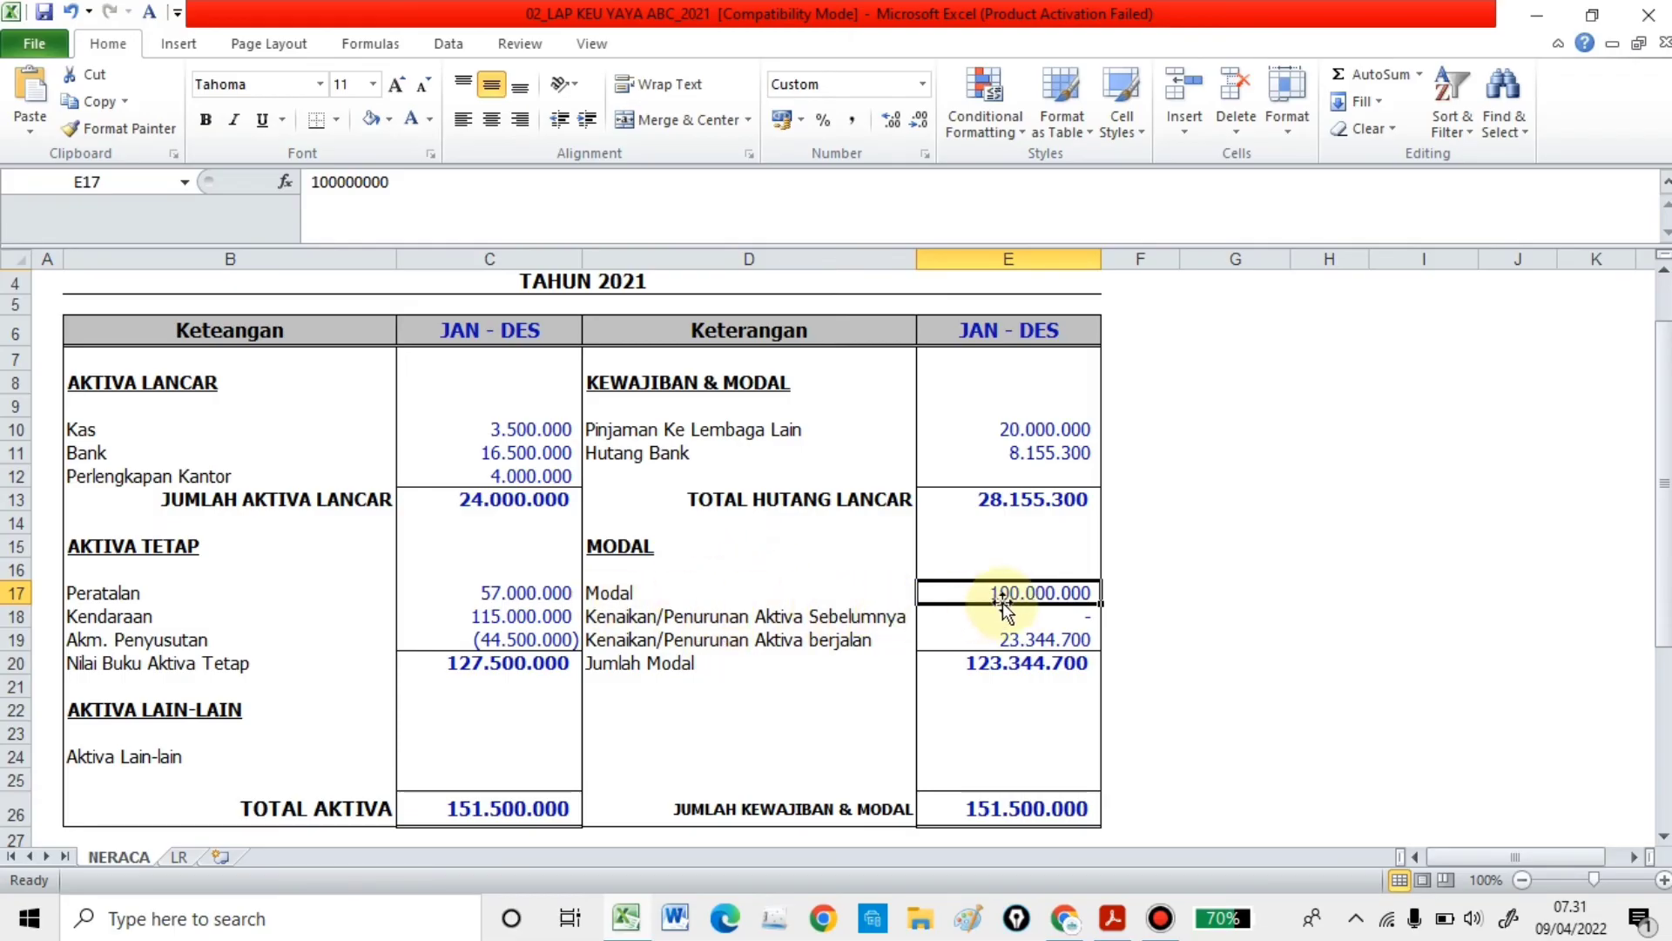
{"action": "left_click", "coordinate": [623, 620]}
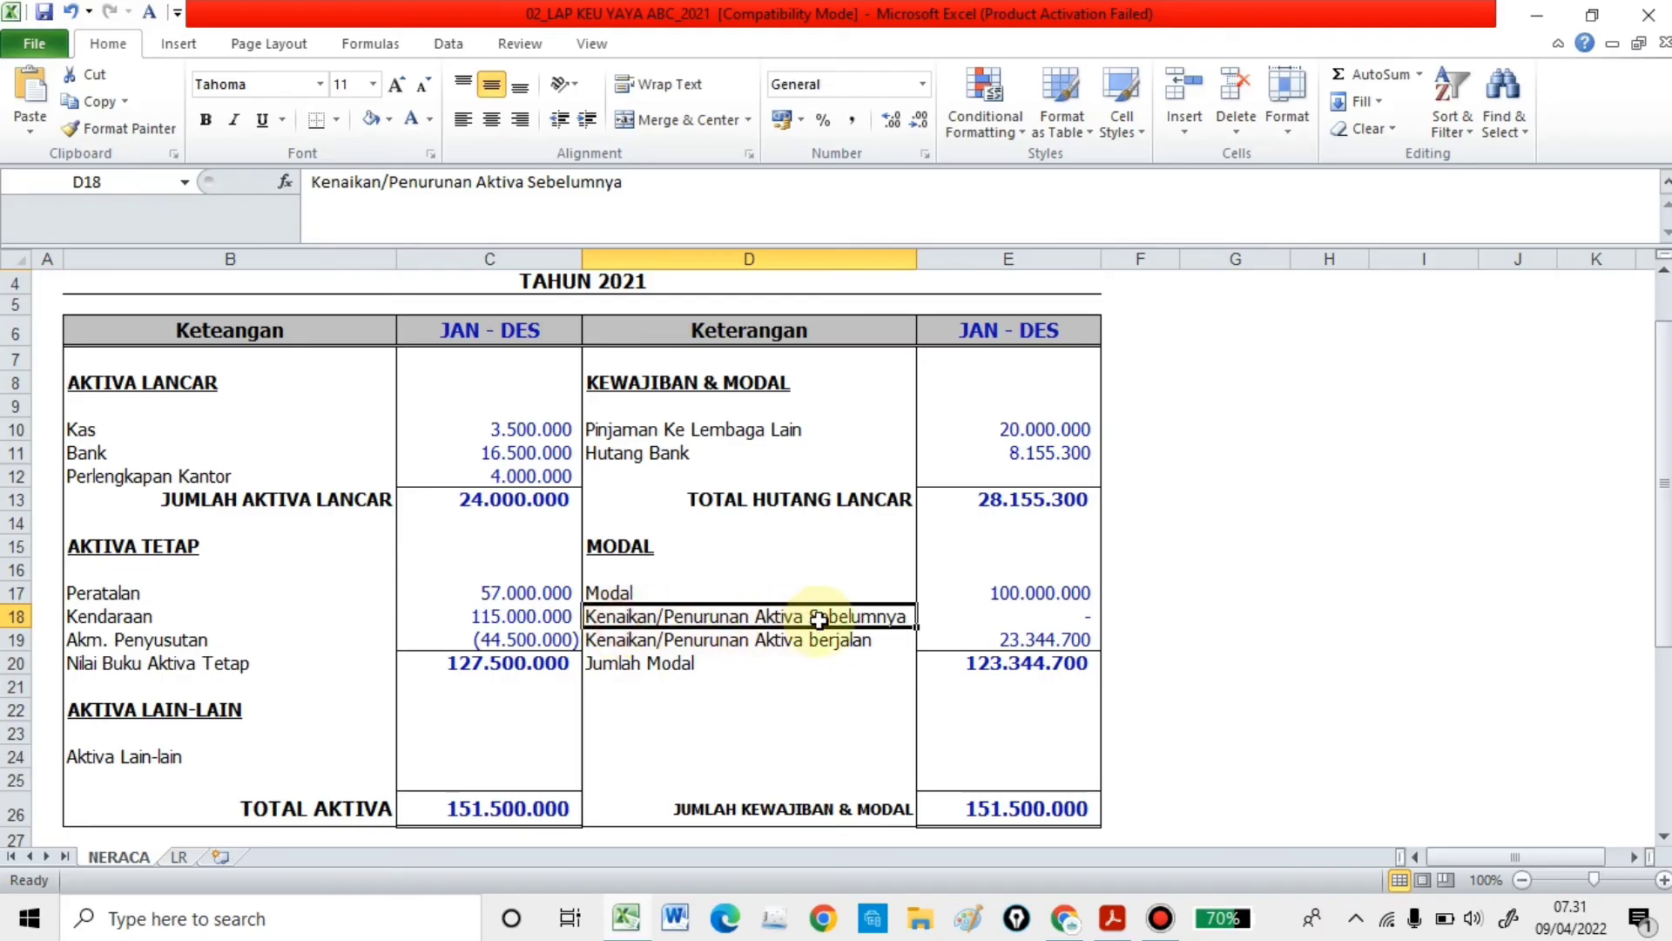
{"action": "left_click", "coordinate": [987, 619]}
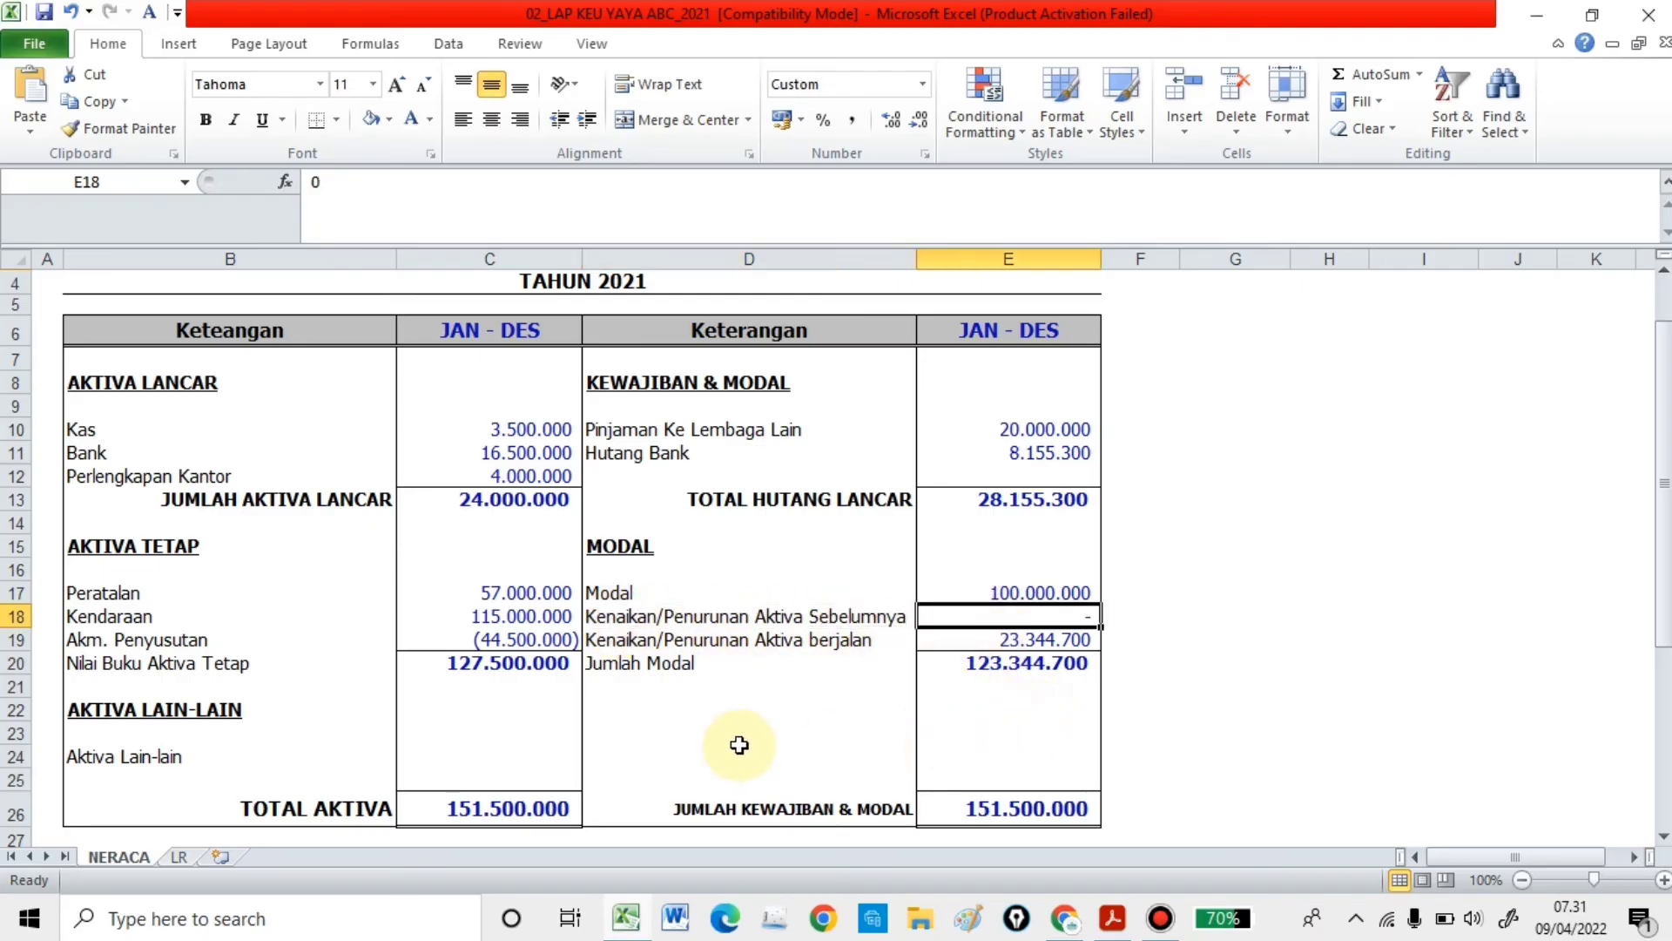
Trace the Kenaikan/Penurunan Aktiva berjalan amount to the after-tax row on the LR sheet, and return to NERACA.
{"action": "left_click", "coordinate": [645, 646]}
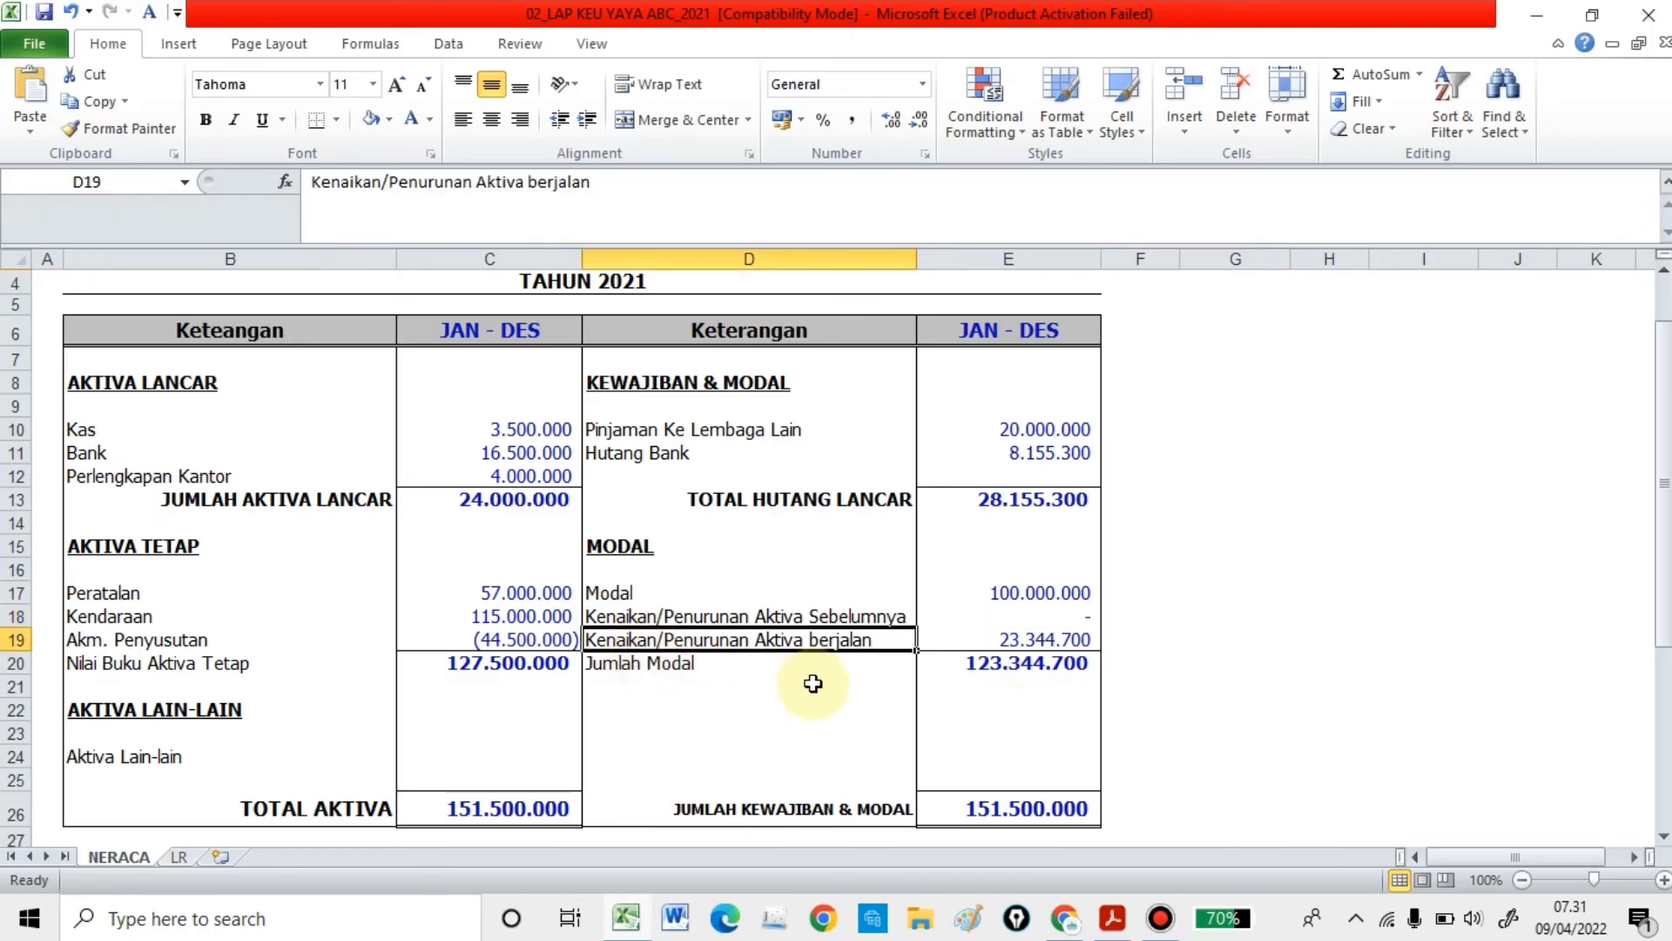
{"action": "left_click", "coordinate": [1003, 642]}
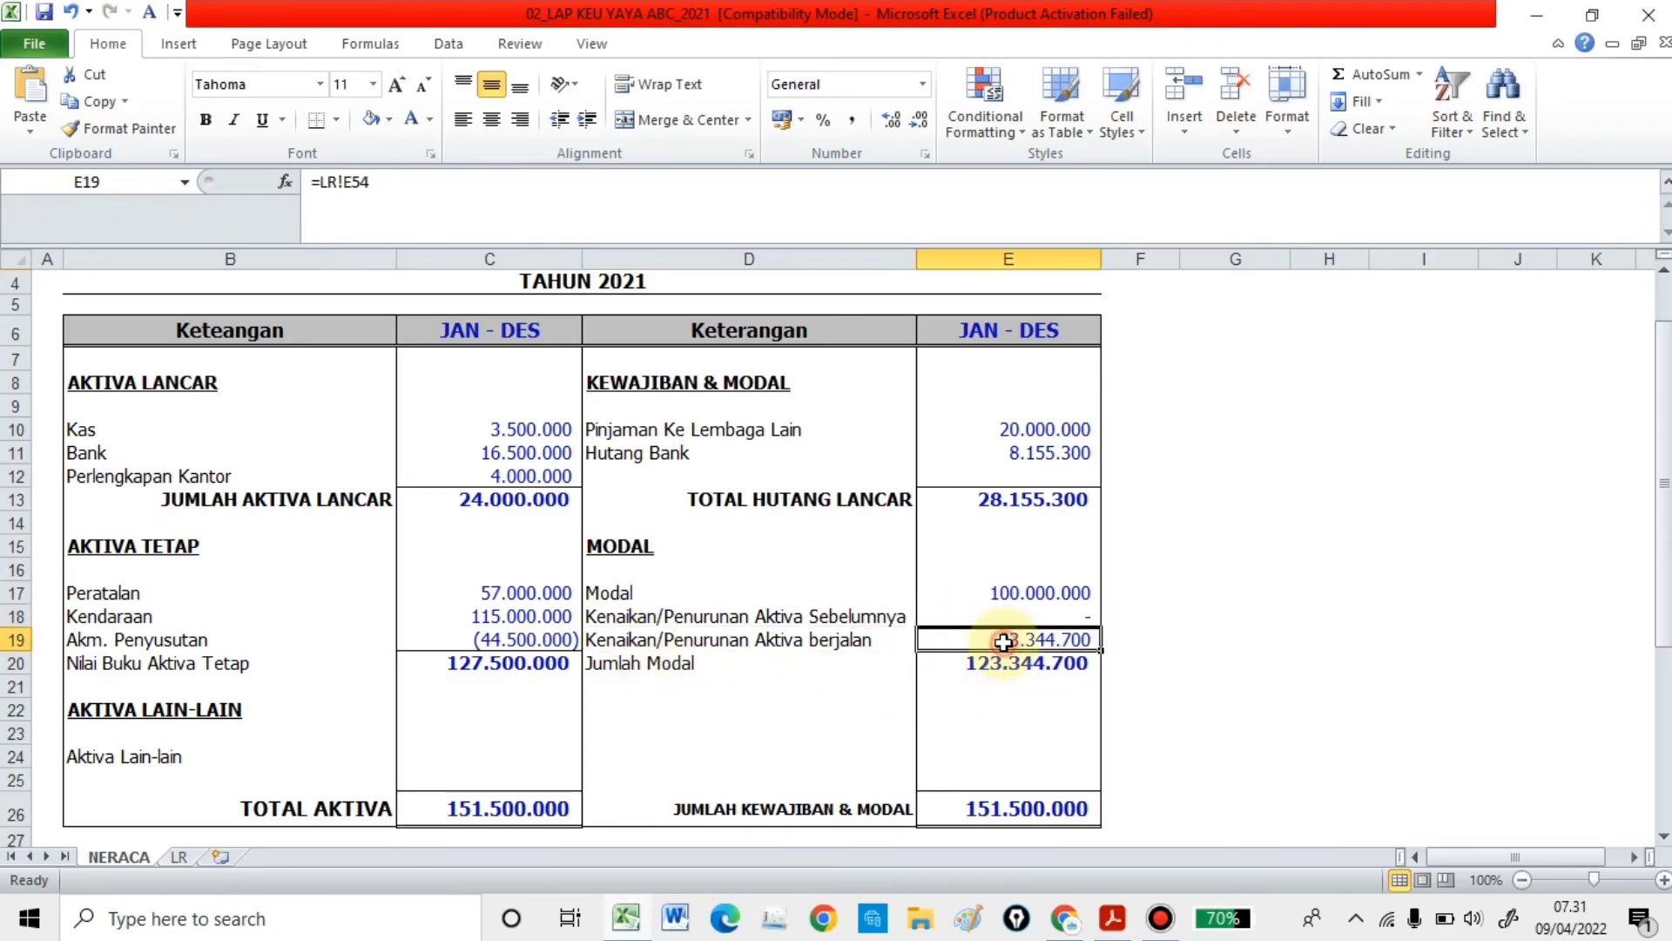
{"action": "left_click", "coordinate": [180, 858]}
{"action": "scroll", "coordinate": [553, 780], "scroll_direction": "down", "scroll_amount": 13}
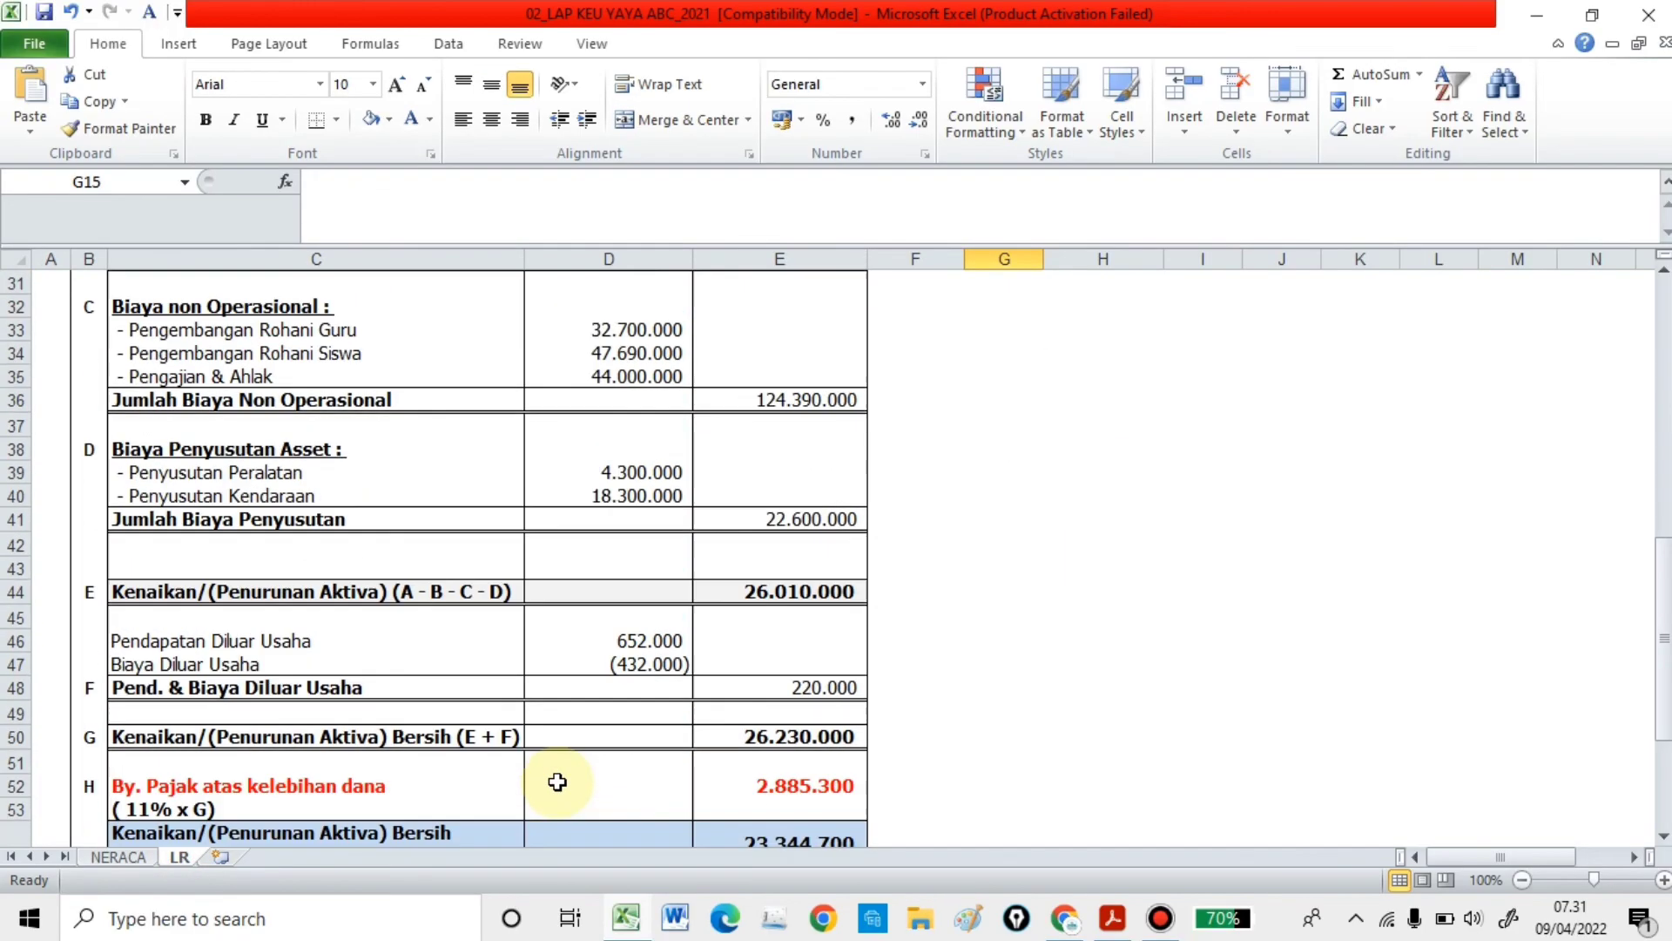
{"action": "left_click", "coordinate": [762, 629]}
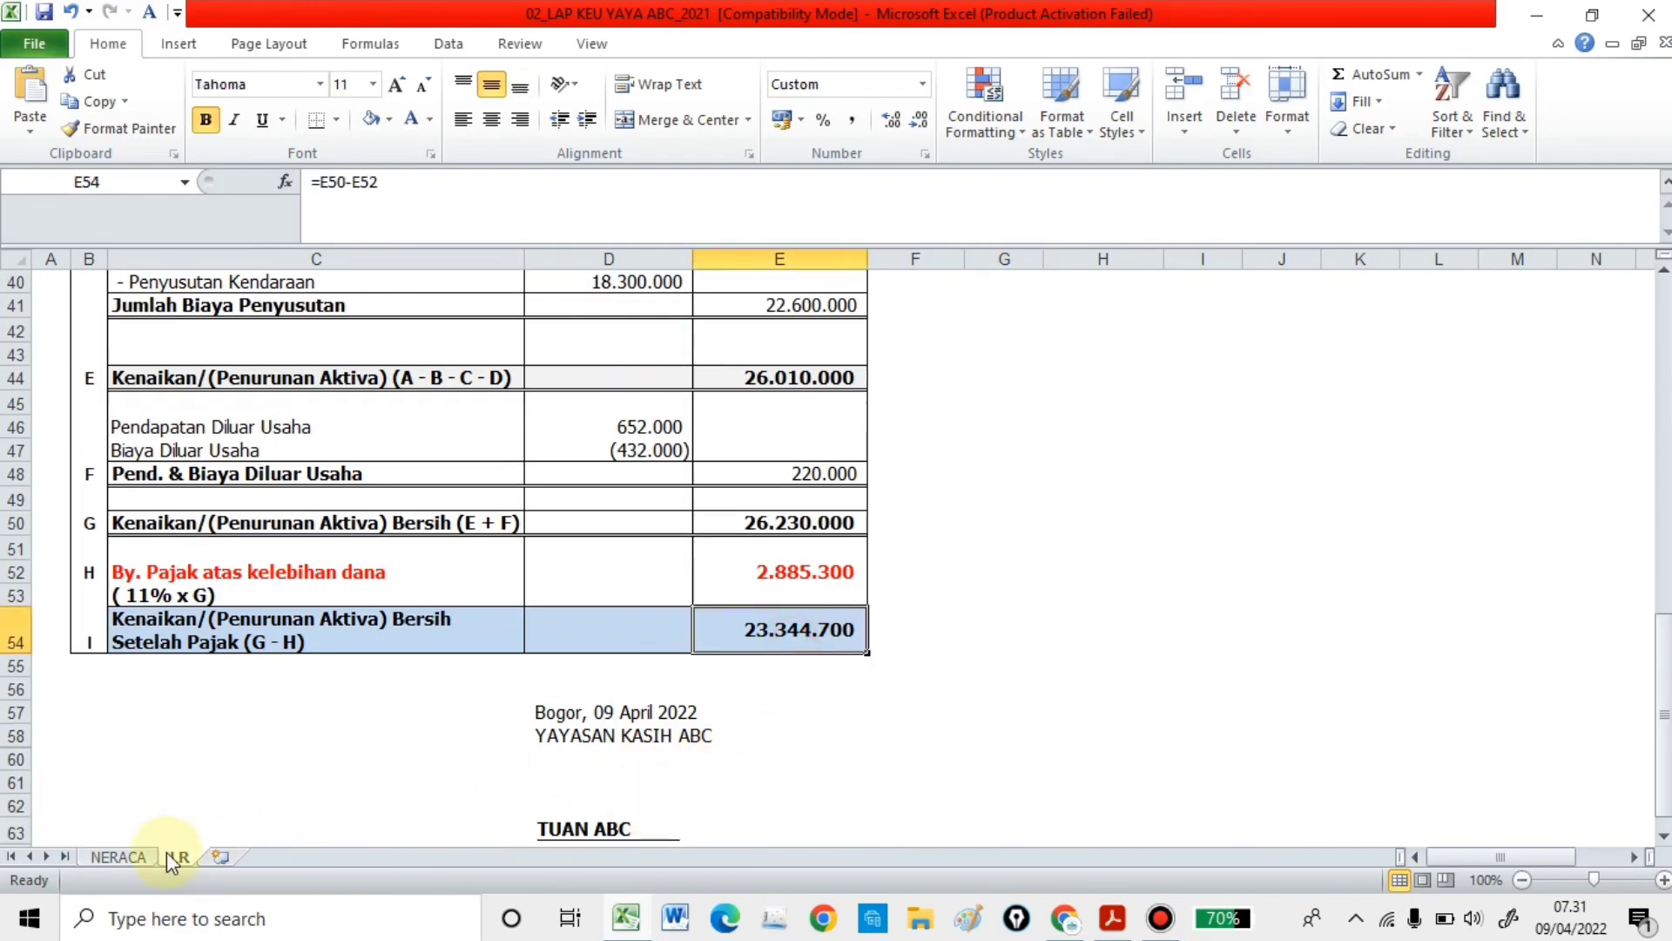
{"action": "left_click", "coordinate": [140, 856]}
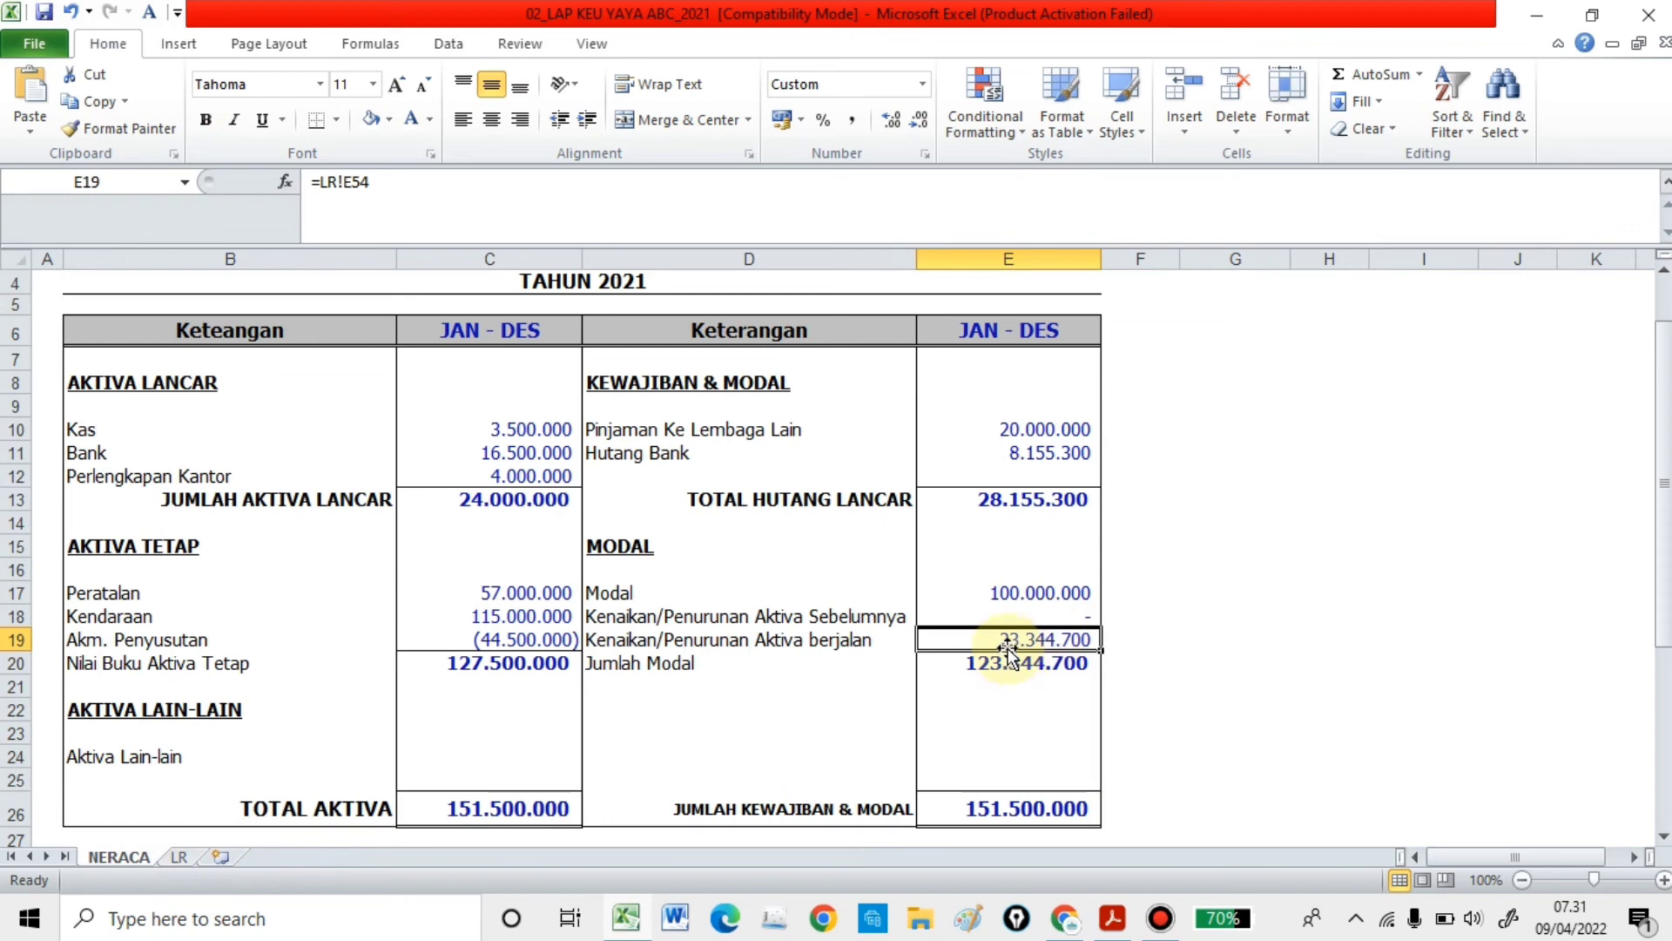
Check the Jumlah Modal row against the Modal and Kenaikan/Penurunan Aktiva berjalan amounts that make it up.
{"action": "left_click", "coordinate": [640, 664]}
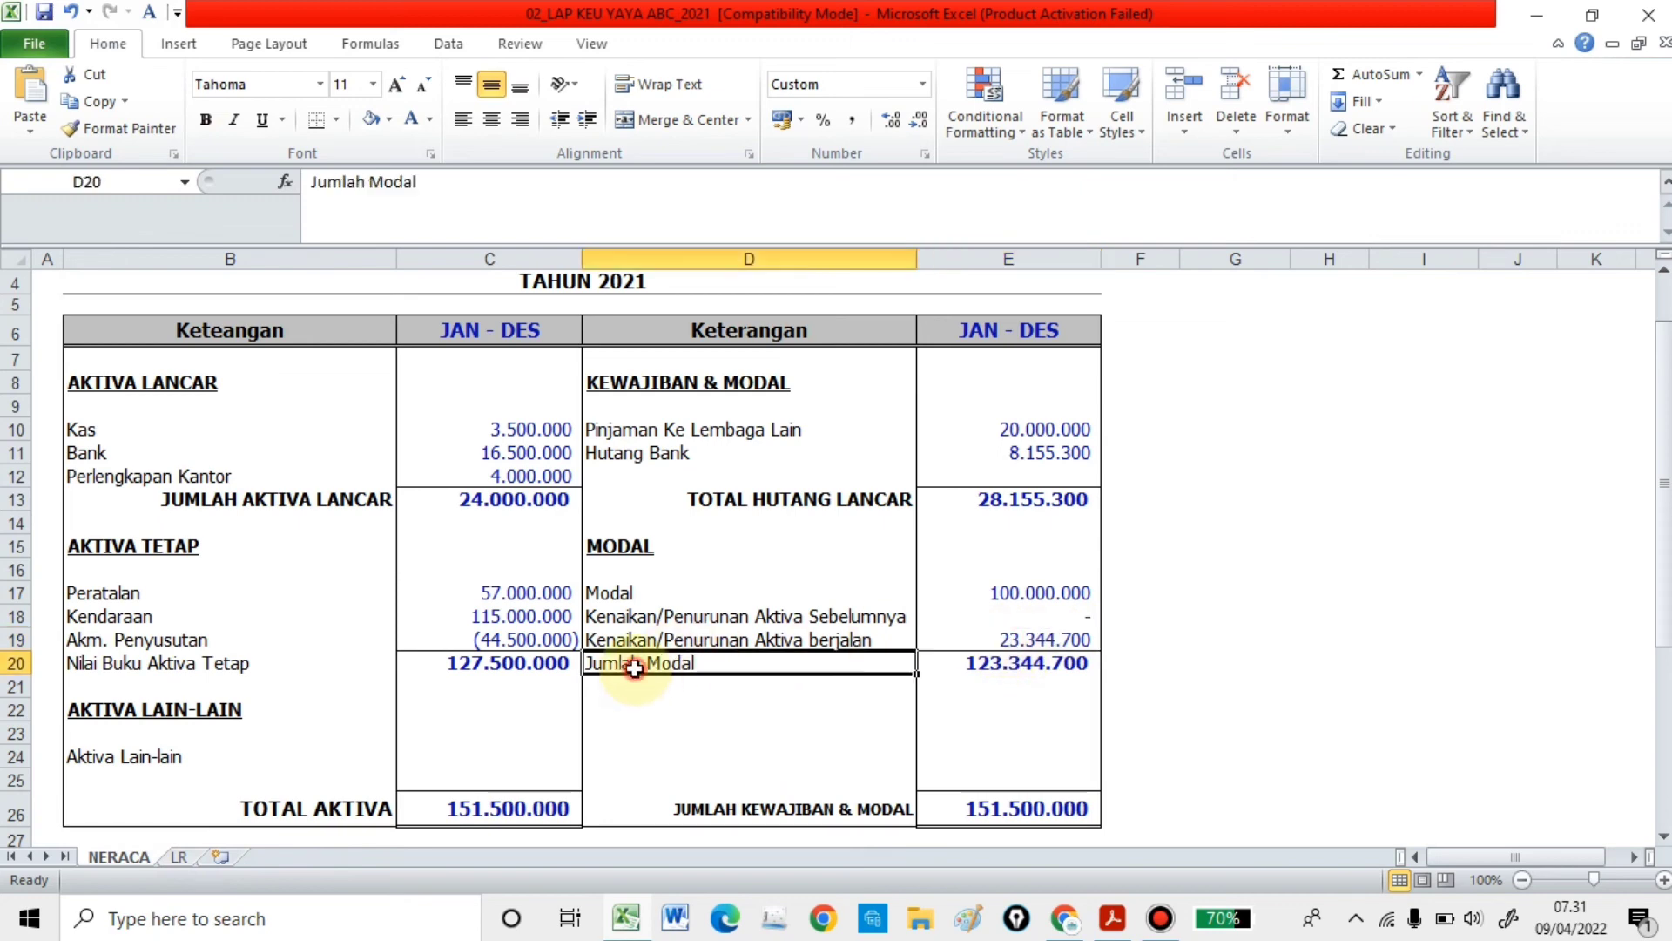
{"action": "left_click", "coordinate": [1029, 664]}
{"action": "left_click", "coordinate": [1032, 592]}
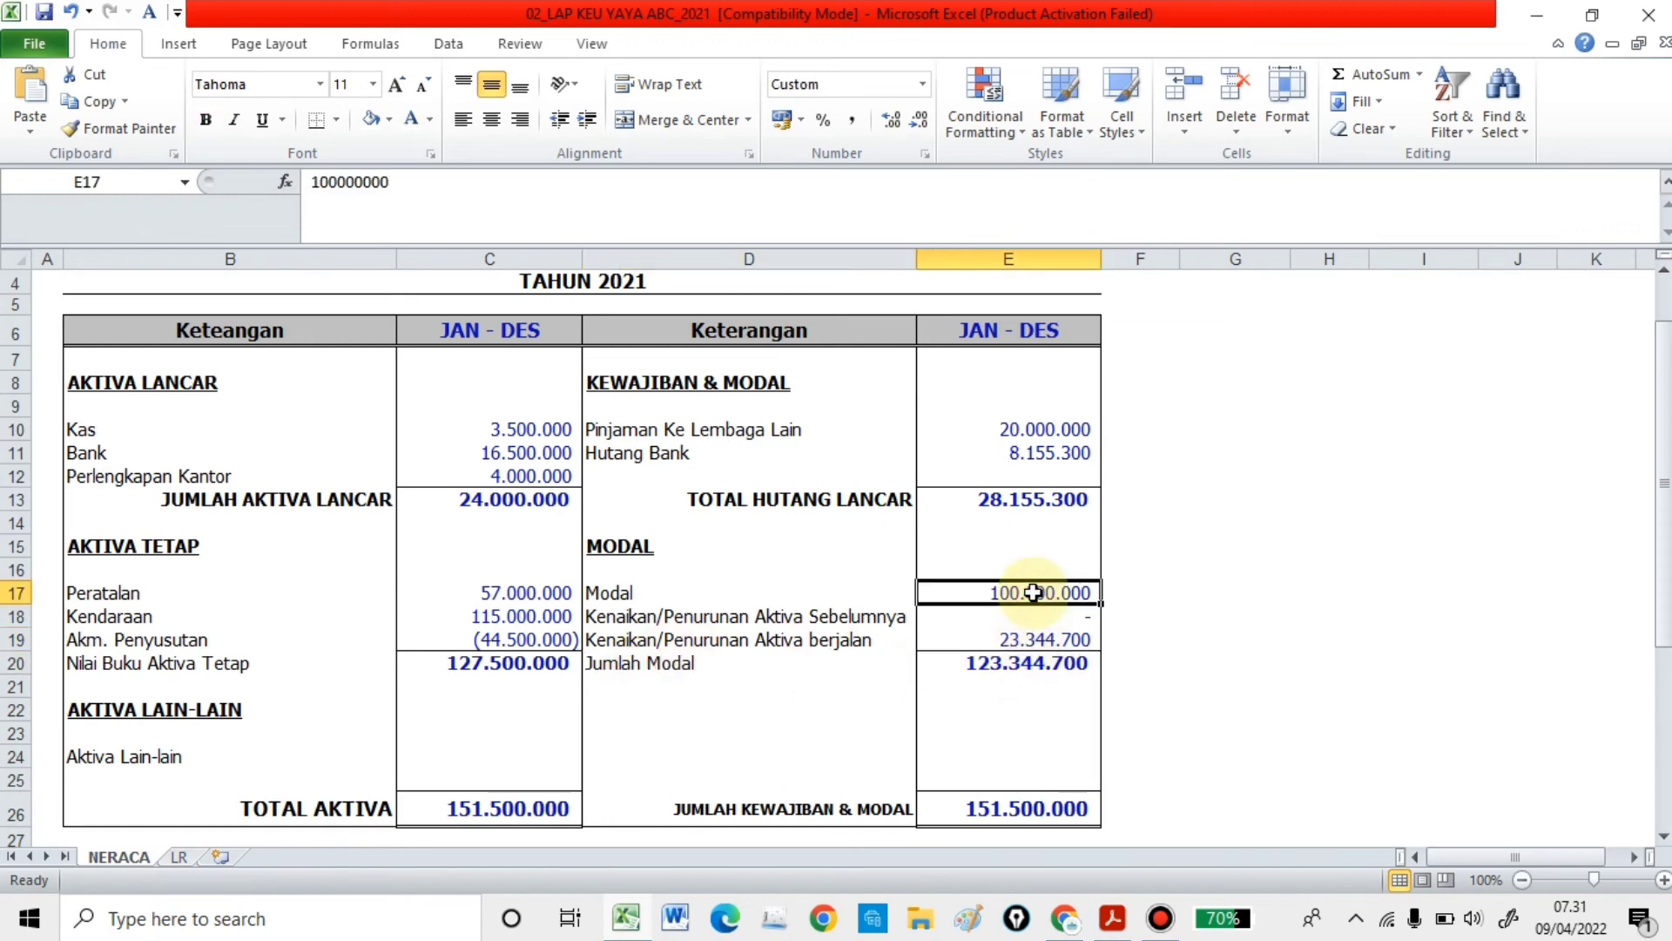
{"action": "left_click", "coordinate": [1049, 640]}
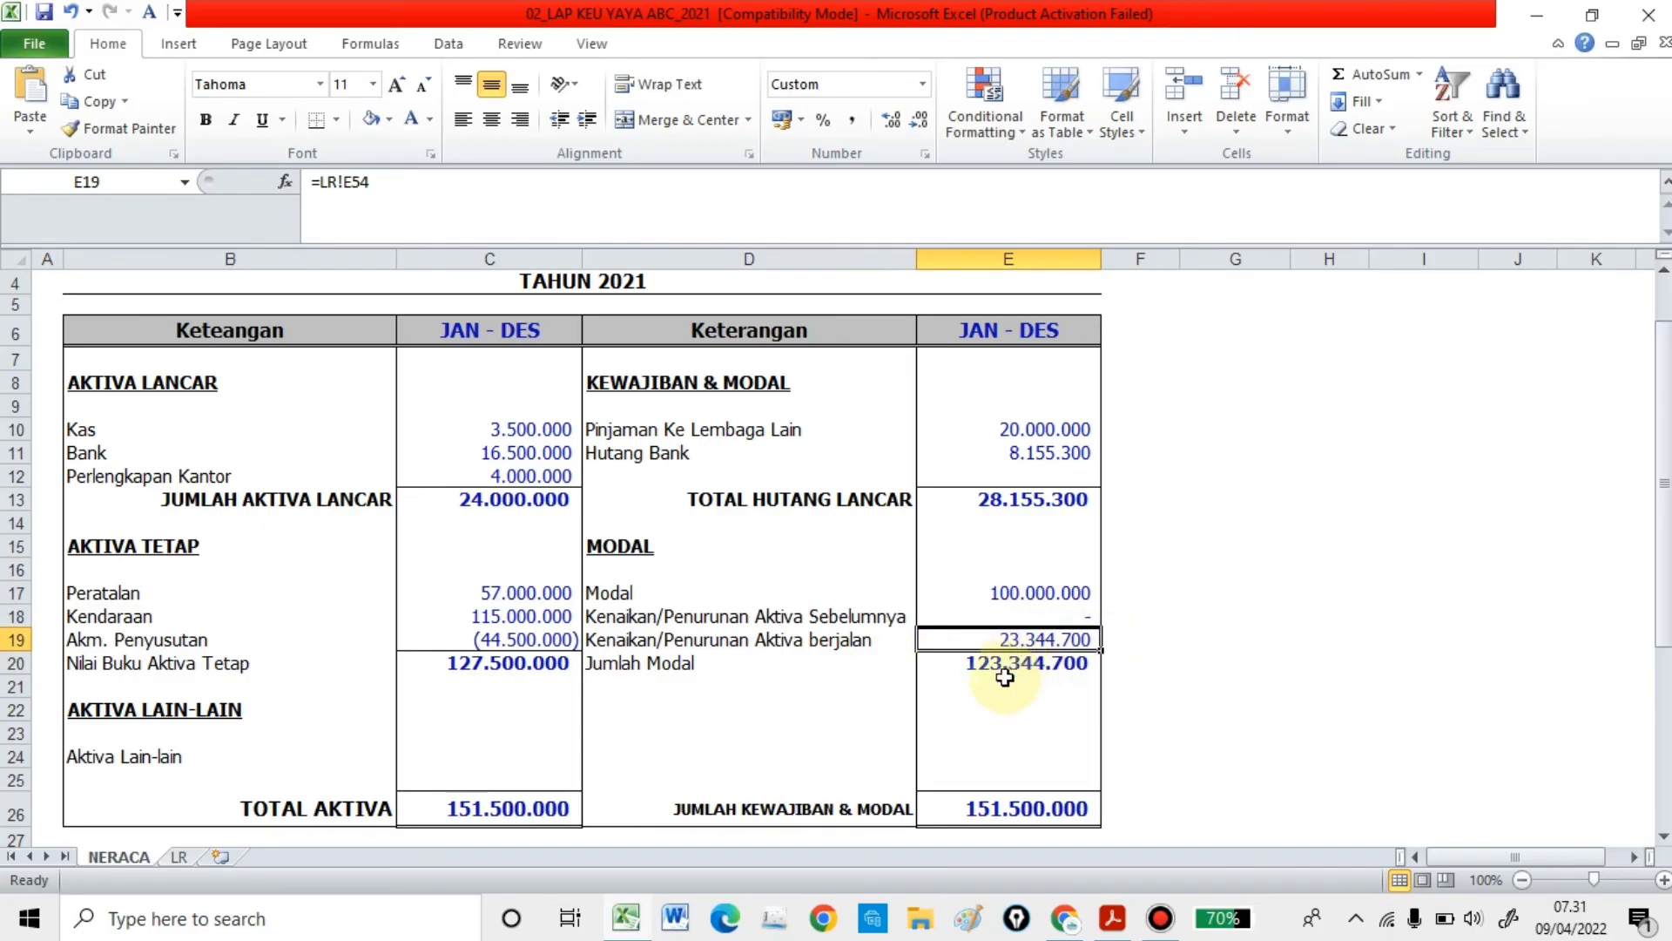
Compare the TOTAL AKTIVA row with JUMLAH KEWAJIBAN & MODAL in the balance sheet's final row.
{"action": "scroll", "coordinate": [860, 761], "scroll_direction": "down", "scroll_amount": 1}
{"action": "scroll", "coordinate": [860, 761], "scroll_direction": "down", "scroll_amount": 1}
{"action": "left_click", "coordinate": [705, 658]}
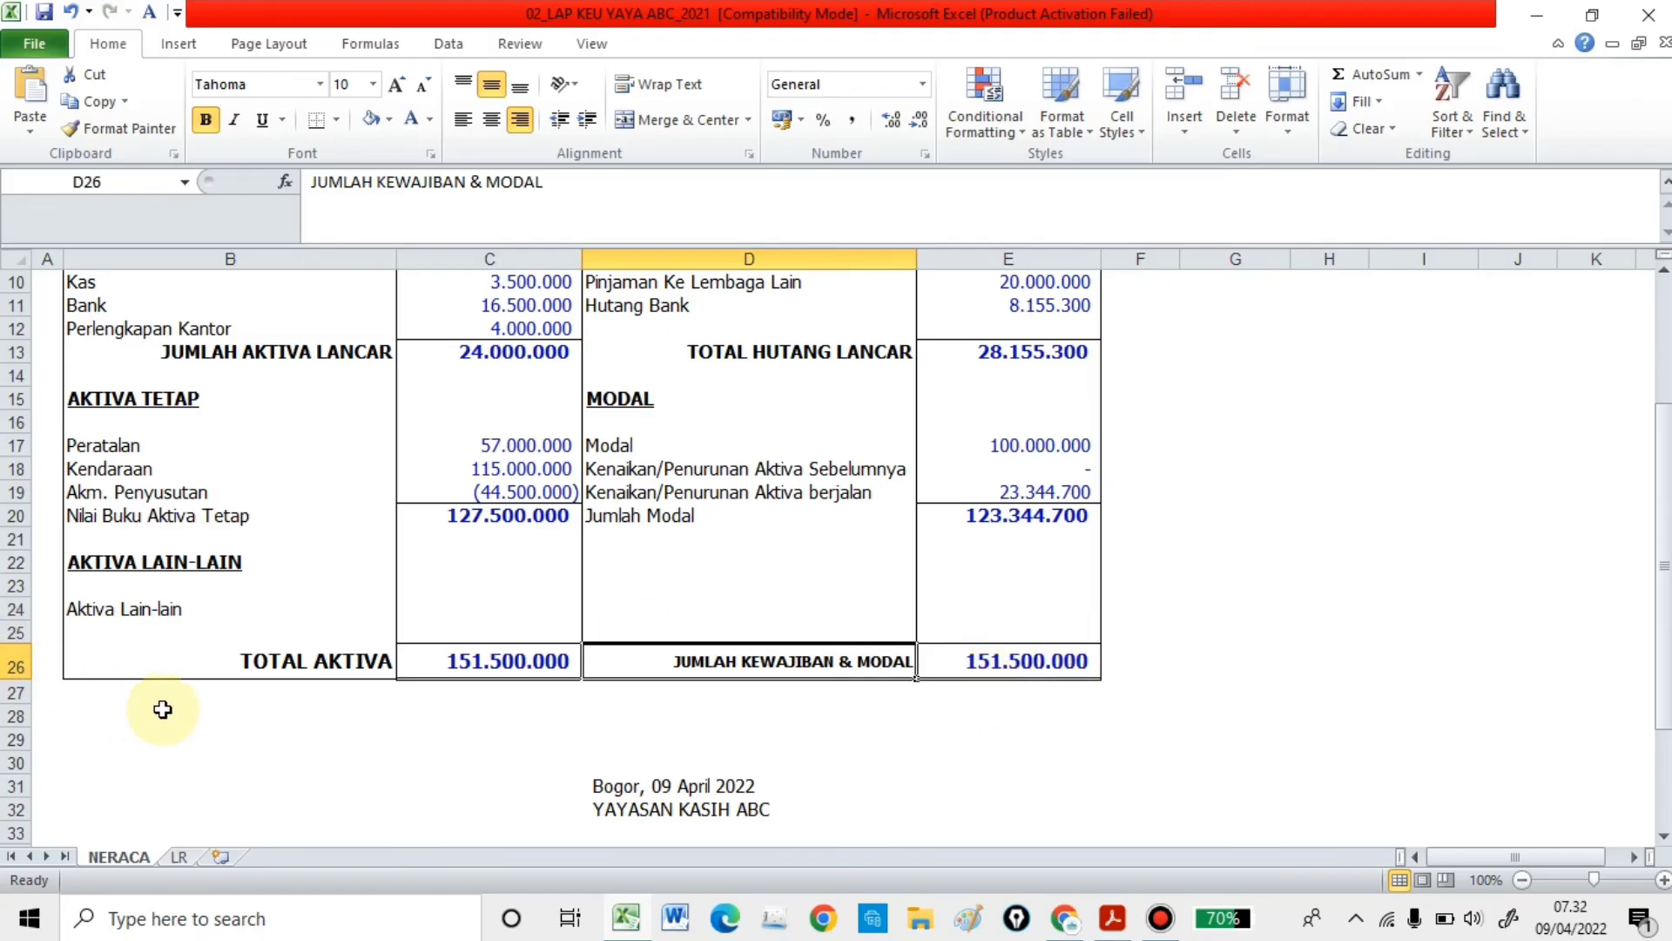
{"action": "left_click", "coordinate": [278, 672]}
{"action": "left_click", "coordinate": [730, 668]}
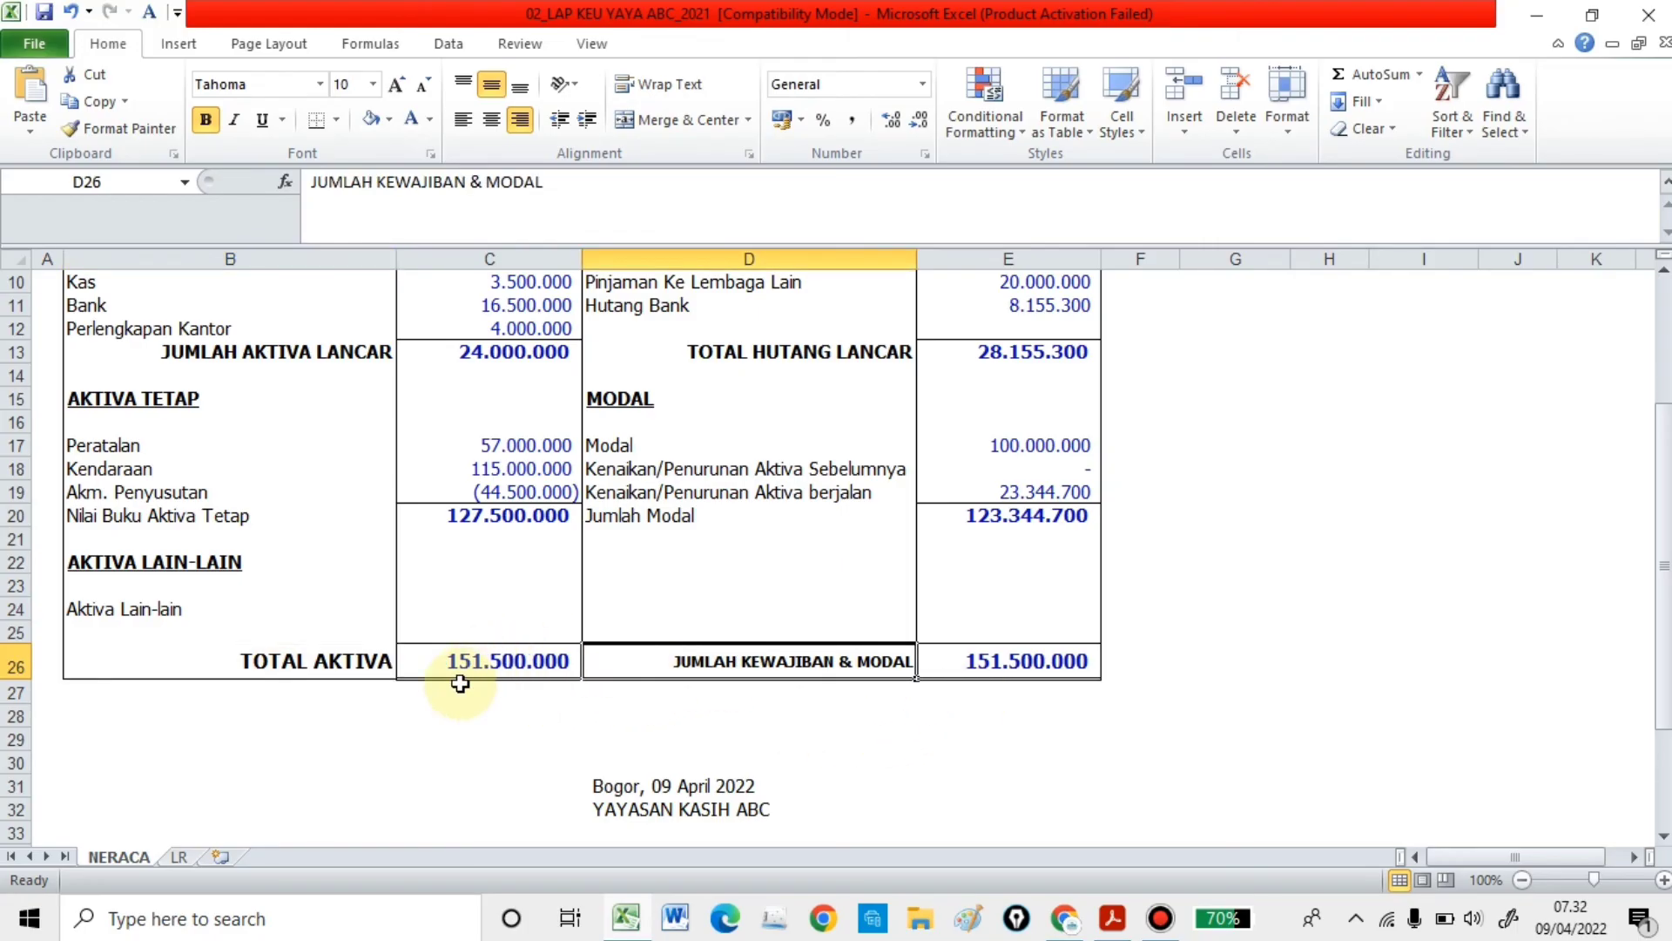
Look over the date and director signature block below the balance sheet, and return to the NERACA heading.
{"action": "scroll", "coordinate": [637, 792], "scroll_direction": "down", "scroll_amount": 2}
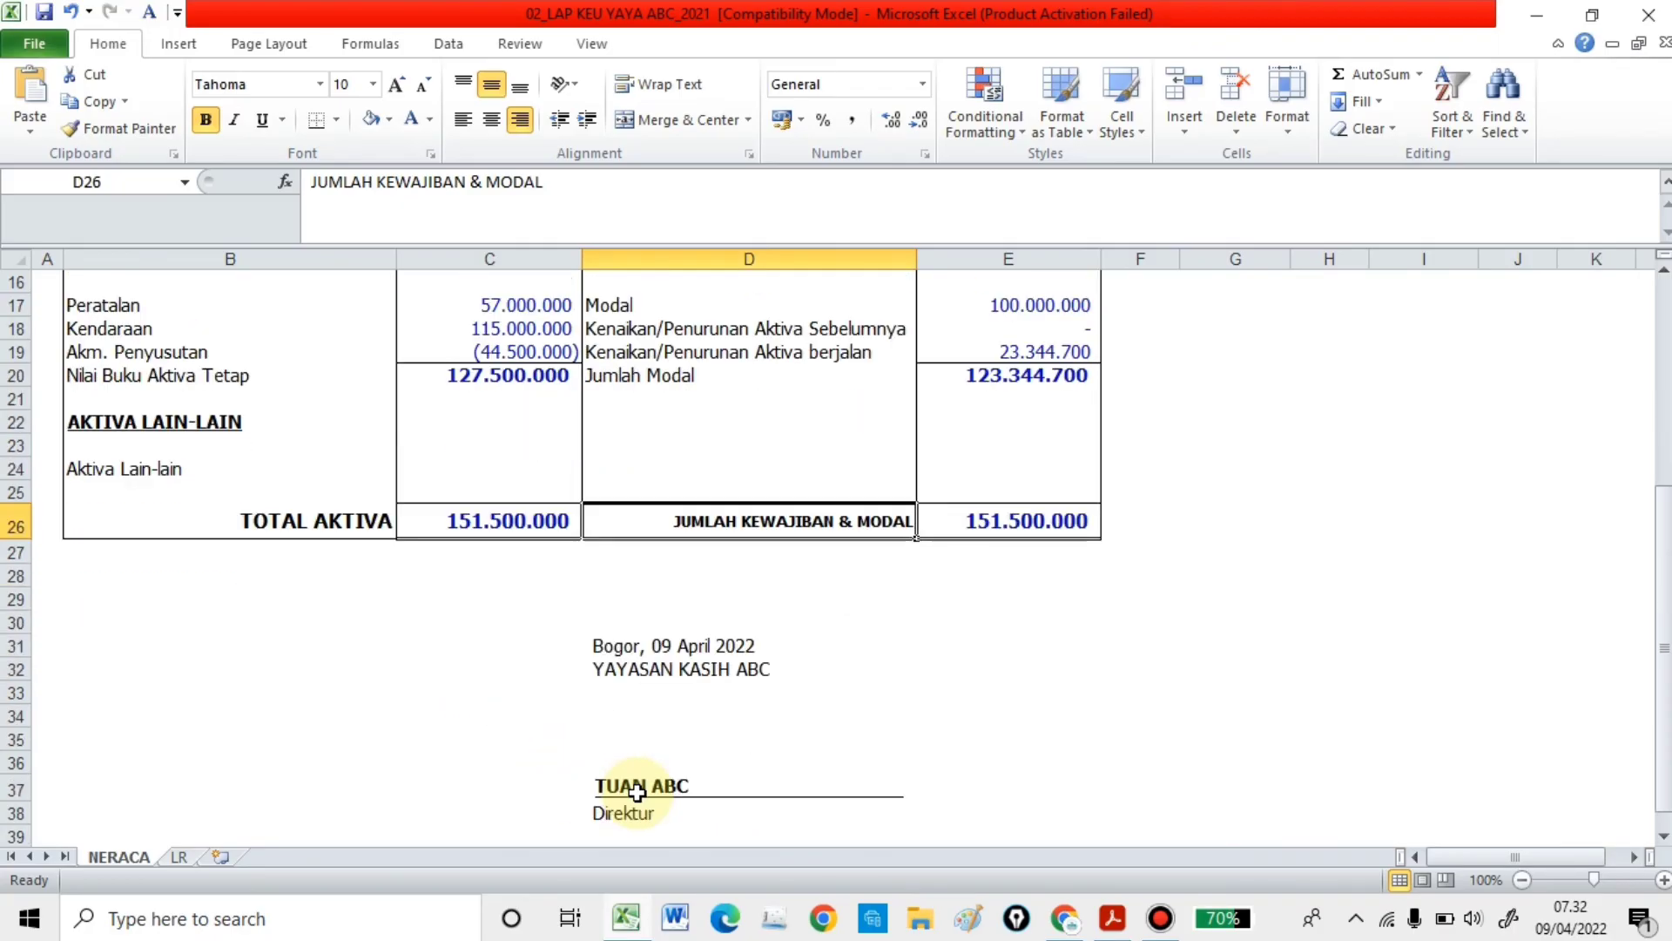
{"action": "scroll", "coordinate": [637, 792], "scroll_direction": "down", "scroll_amount": 2}
{"action": "scroll", "coordinate": [639, 792], "scroll_direction": "up", "scroll_amount": 7}
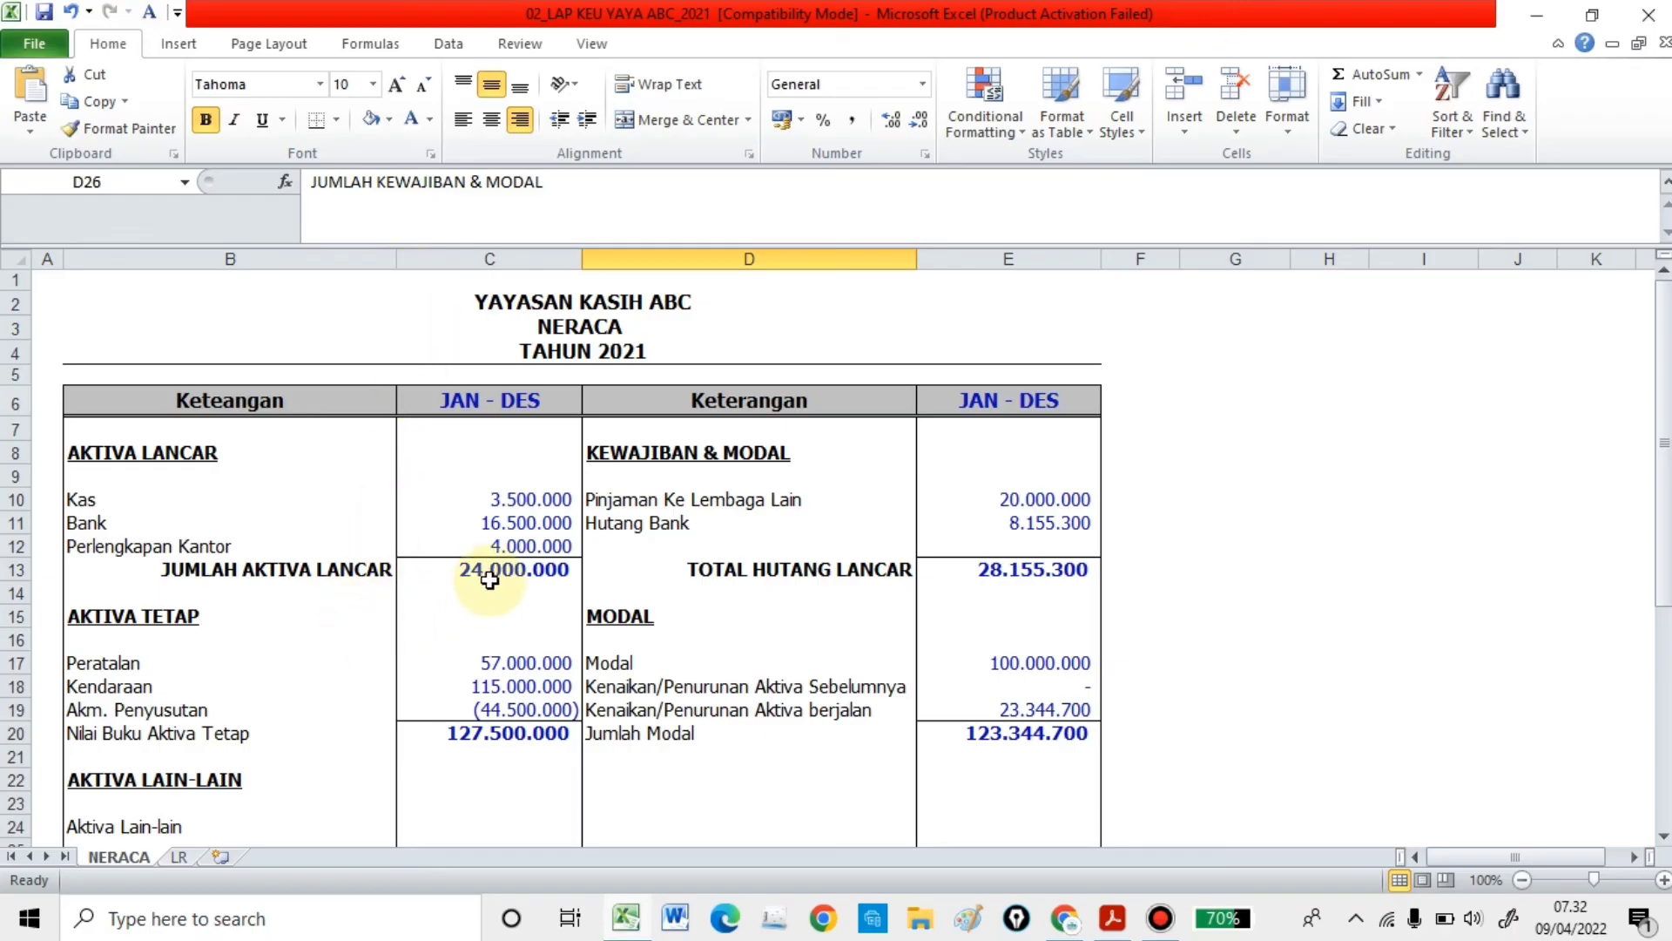
{"action": "scroll", "coordinate": [486, 575], "scroll_direction": "down", "scroll_amount": 1}
{"action": "scroll", "coordinate": [489, 579], "scroll_direction": "up", "scroll_amount": 1}
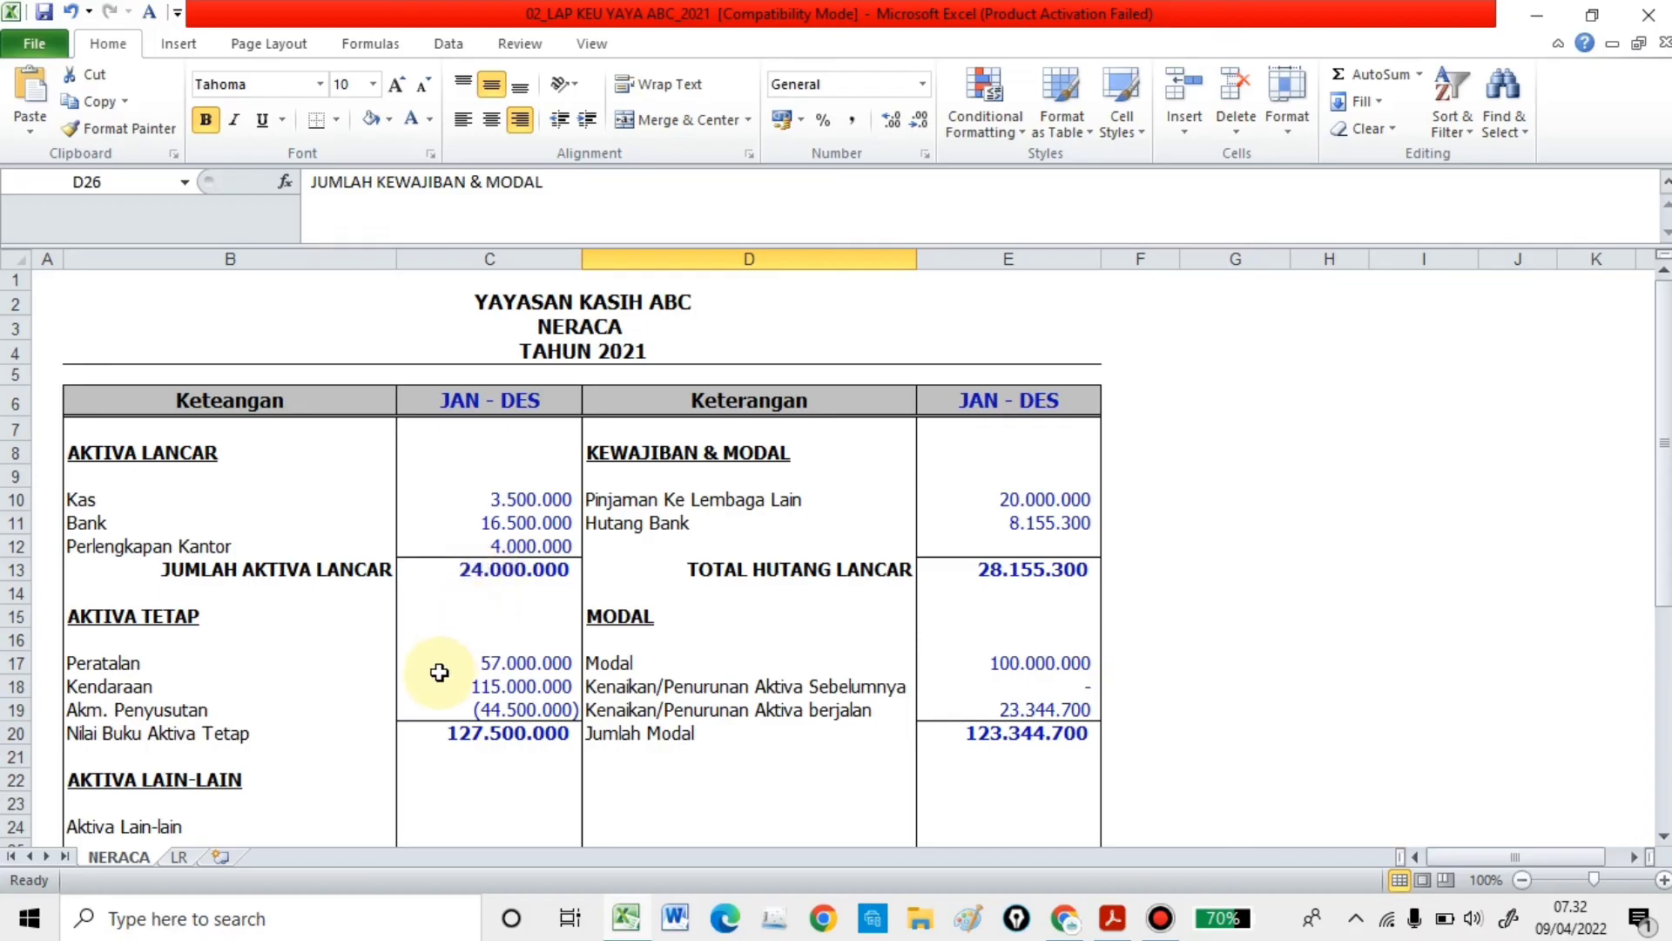
View the LR income statement and the NERACA balance sheet alternately, ending on the LR sheet.
{"action": "left_click", "coordinate": [180, 856]}
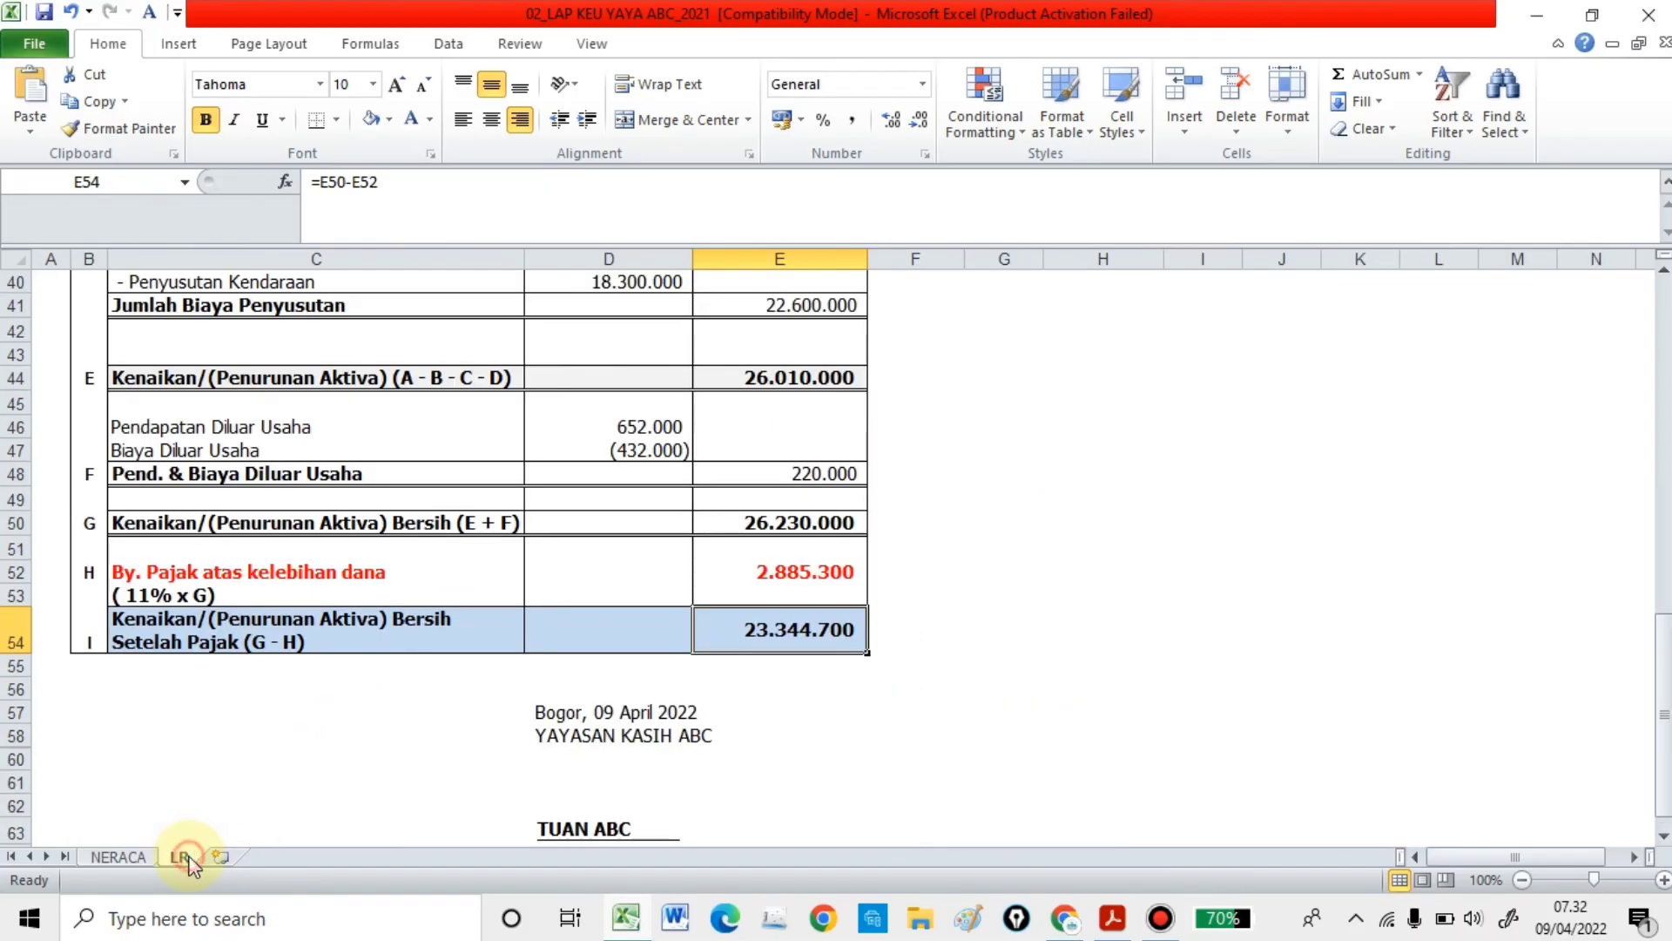
{"action": "left_click", "coordinate": [134, 858]}
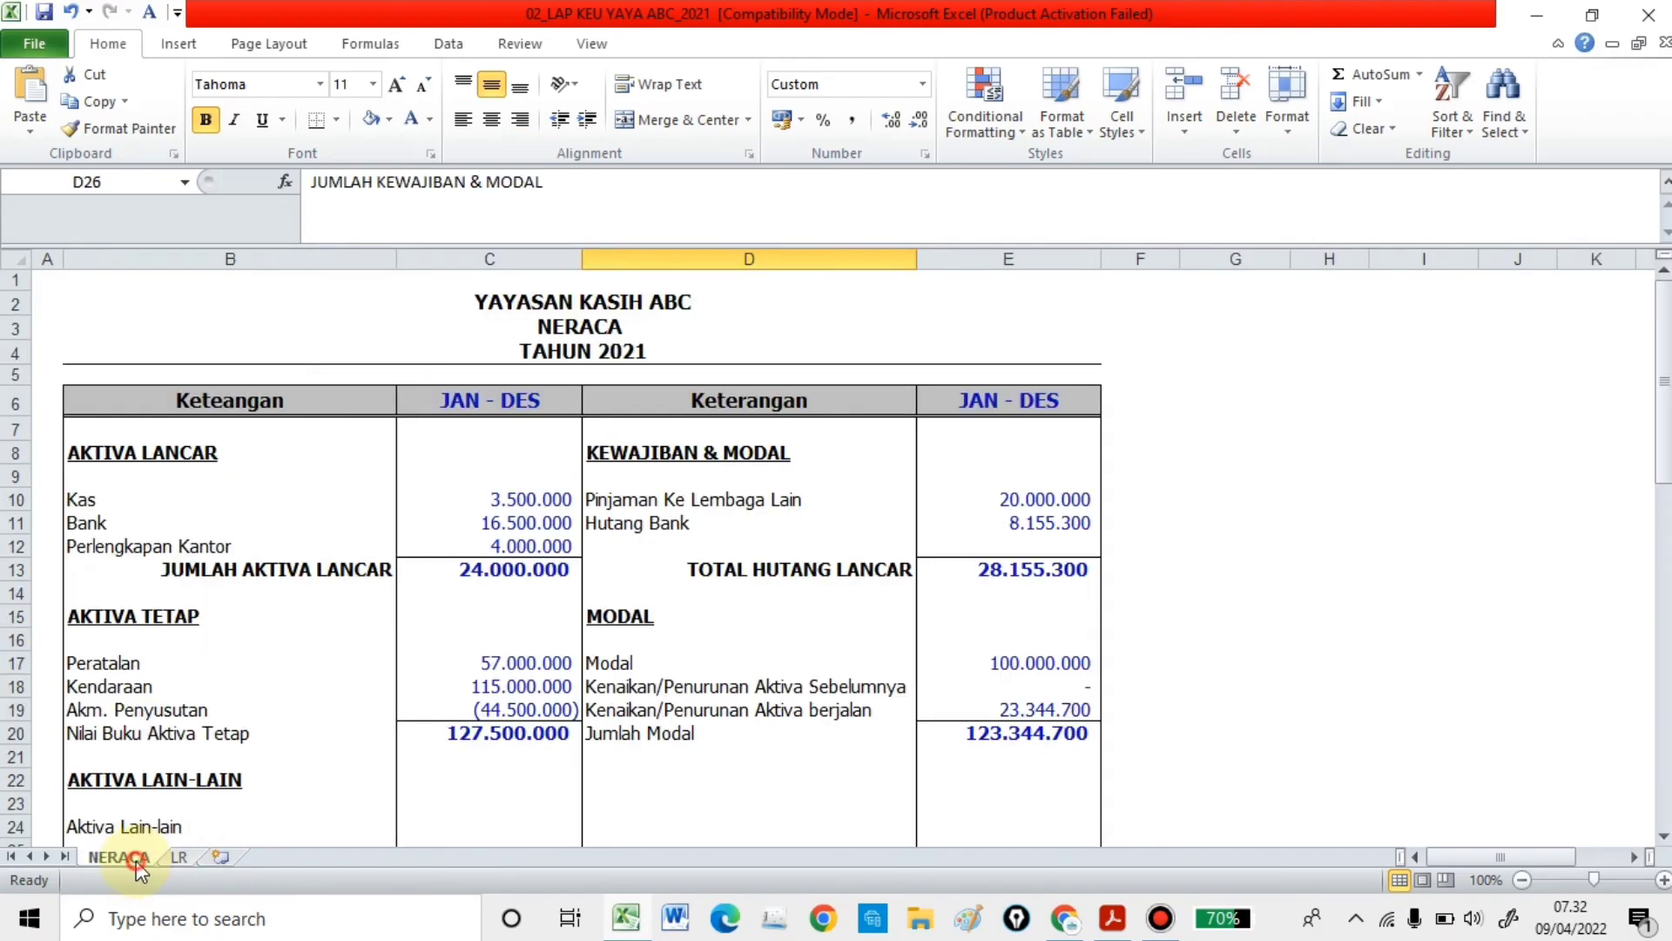
{"action": "scroll", "coordinate": [229, 805], "scroll_direction": "up", "scroll_amount": 2}
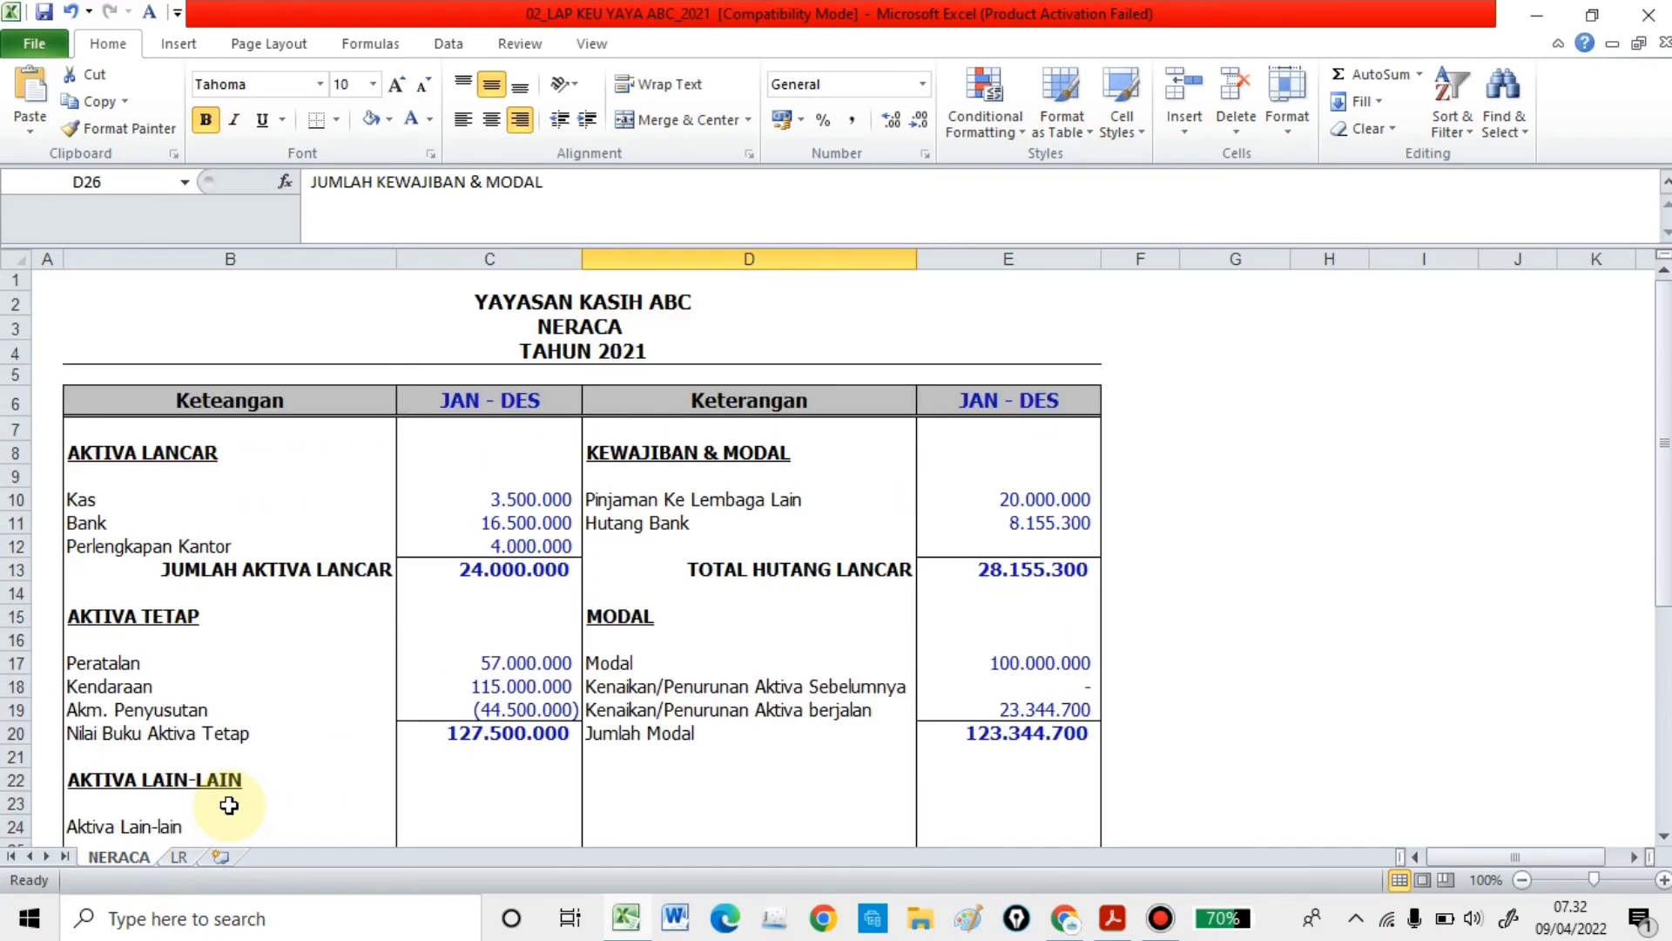
{"action": "scroll", "coordinate": [224, 796], "scroll_direction": "down", "scroll_amount": 2}
{"action": "left_click", "coordinate": [180, 856]}
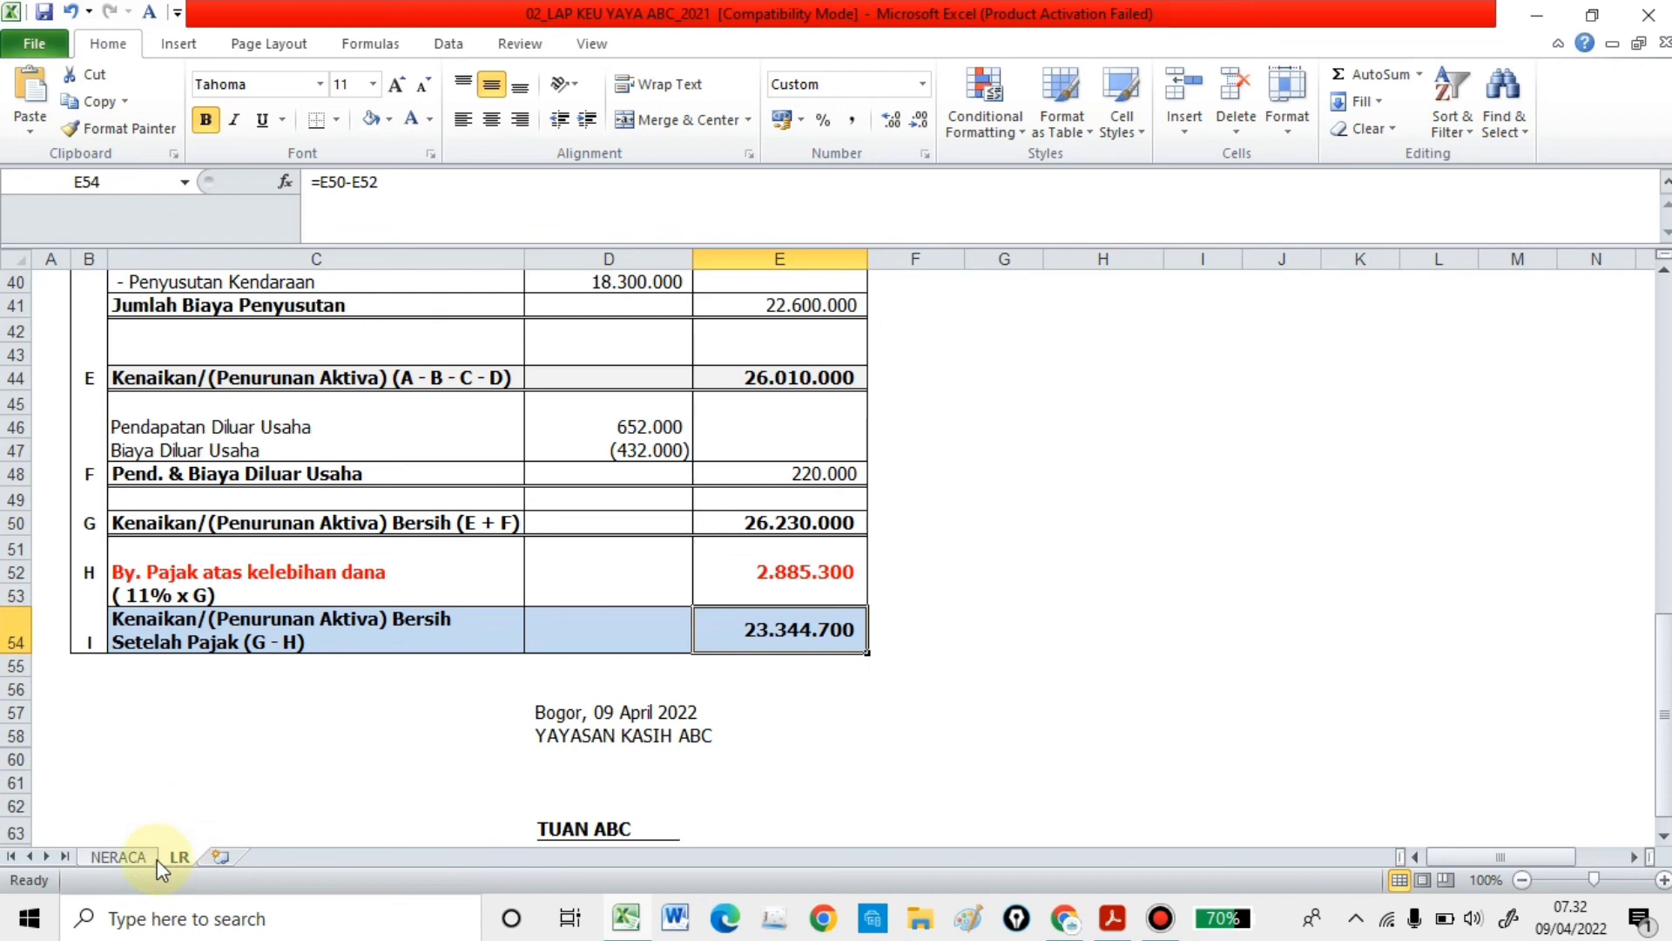